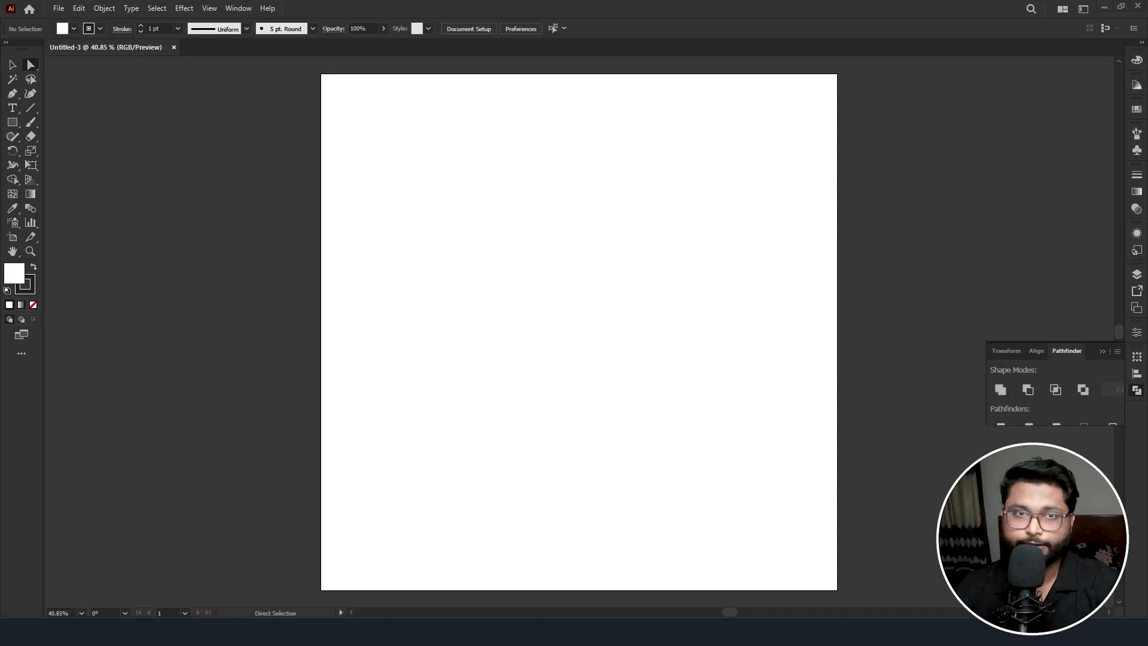
- Place aggressive-eagle-mascot-logo-vector-21266300.avif from the Documents folder onto the artboard and move it to the middle
drag(0, 71, 417, 89)
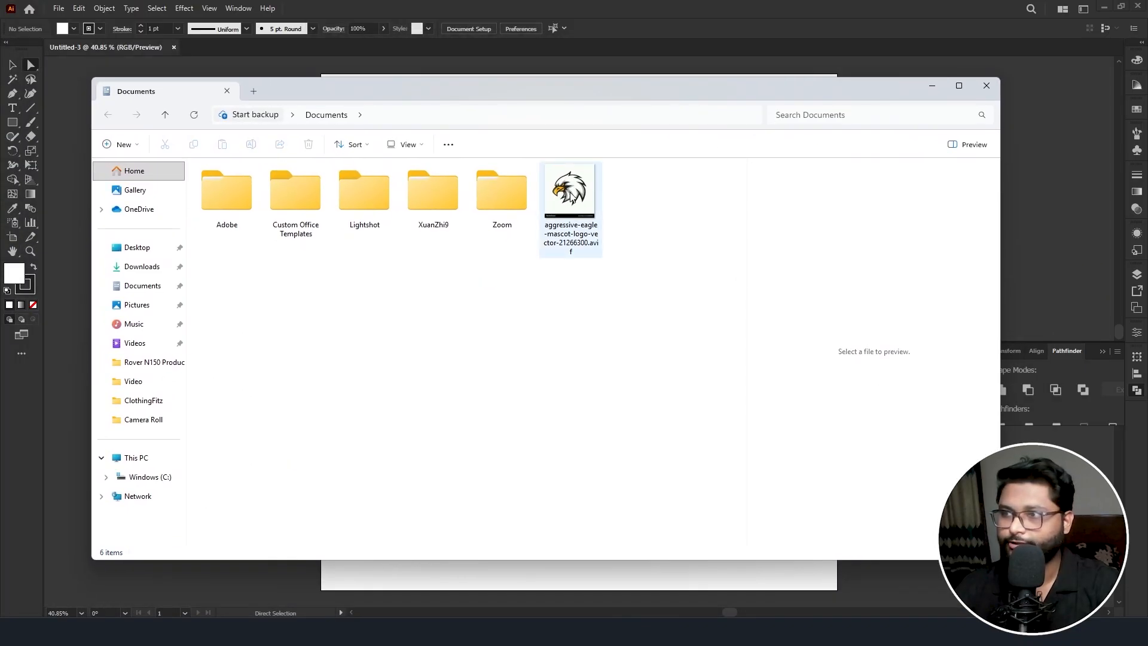
drag(571, 197, 291, 583)
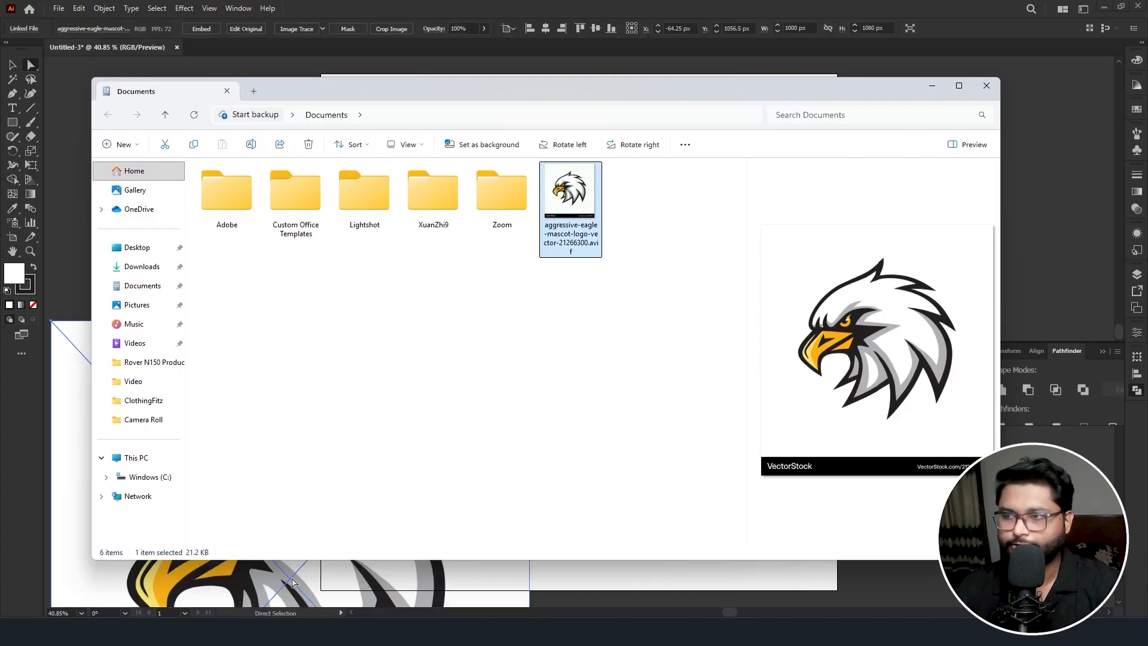
click(931, 87)
drag(351, 381, 640, 131)
drag(615, 263, 609, 258)
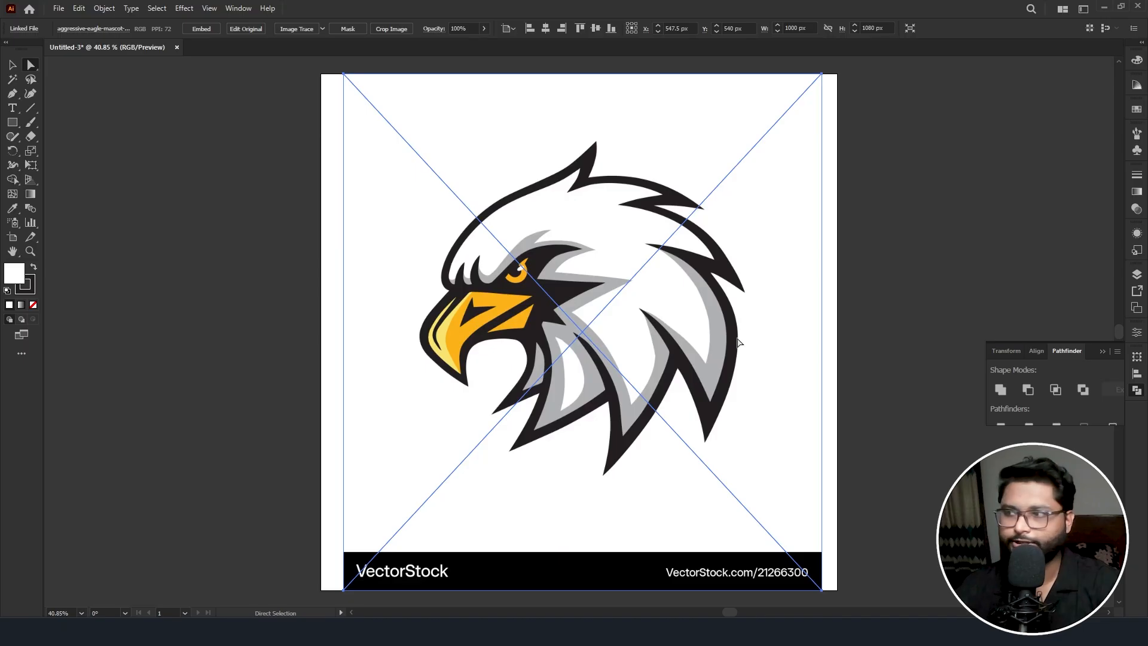
- Open aggressive-eagle-mascot-logo-vector-21266300.avif as a separate document and close it again
click(58, 8)
click(84, 52)
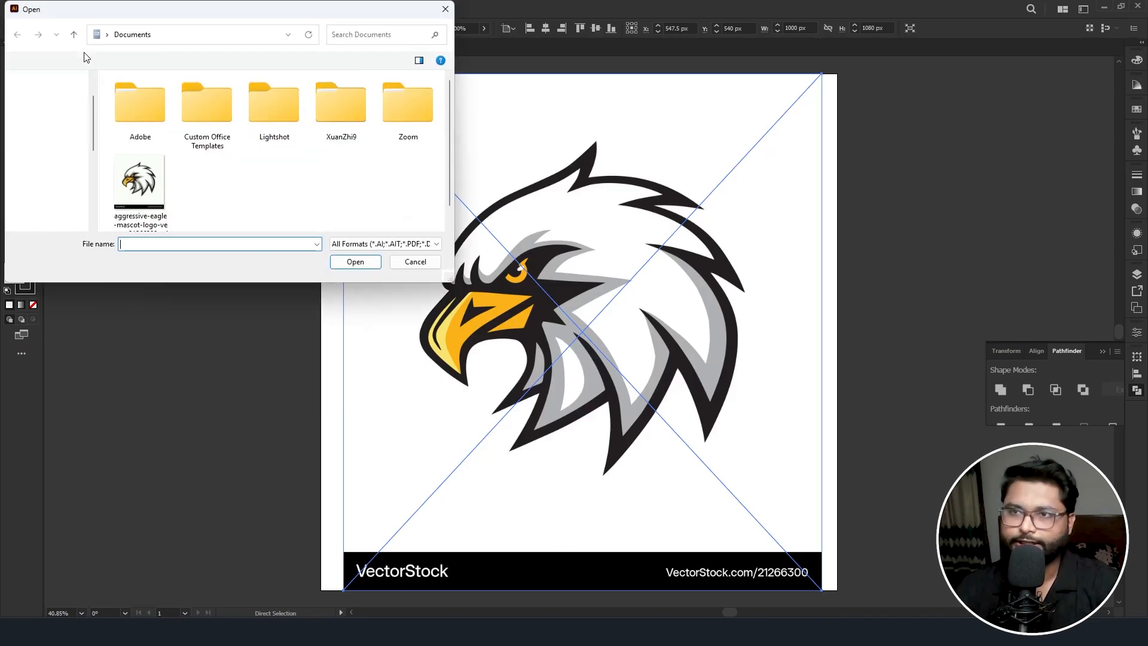
click(146, 207)
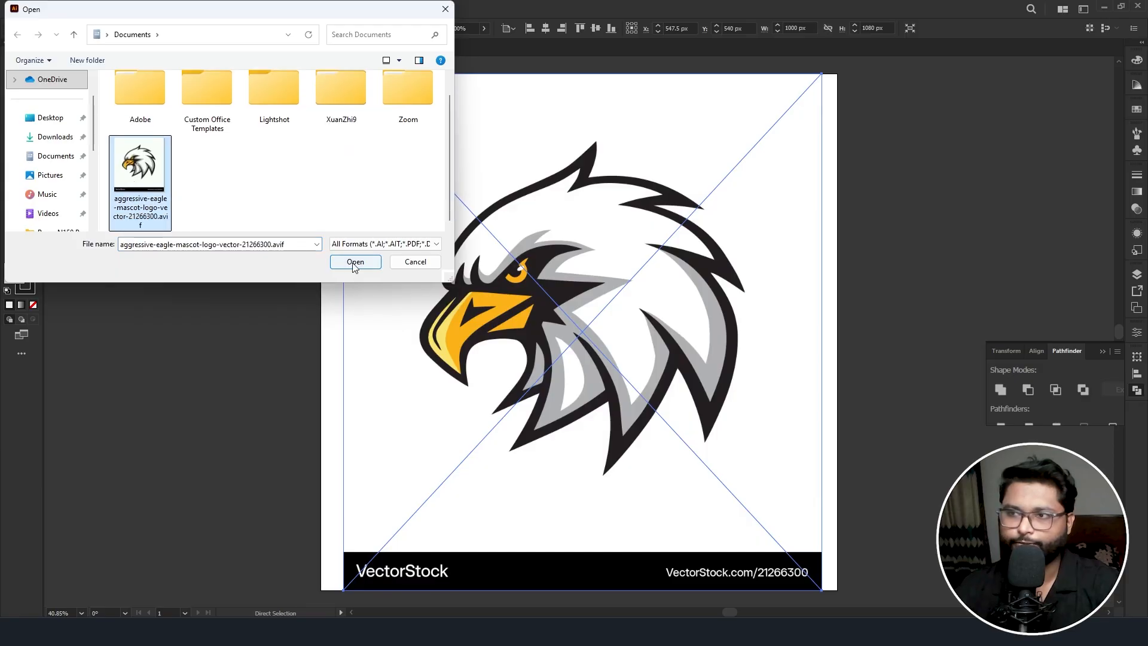
click(372, 262)
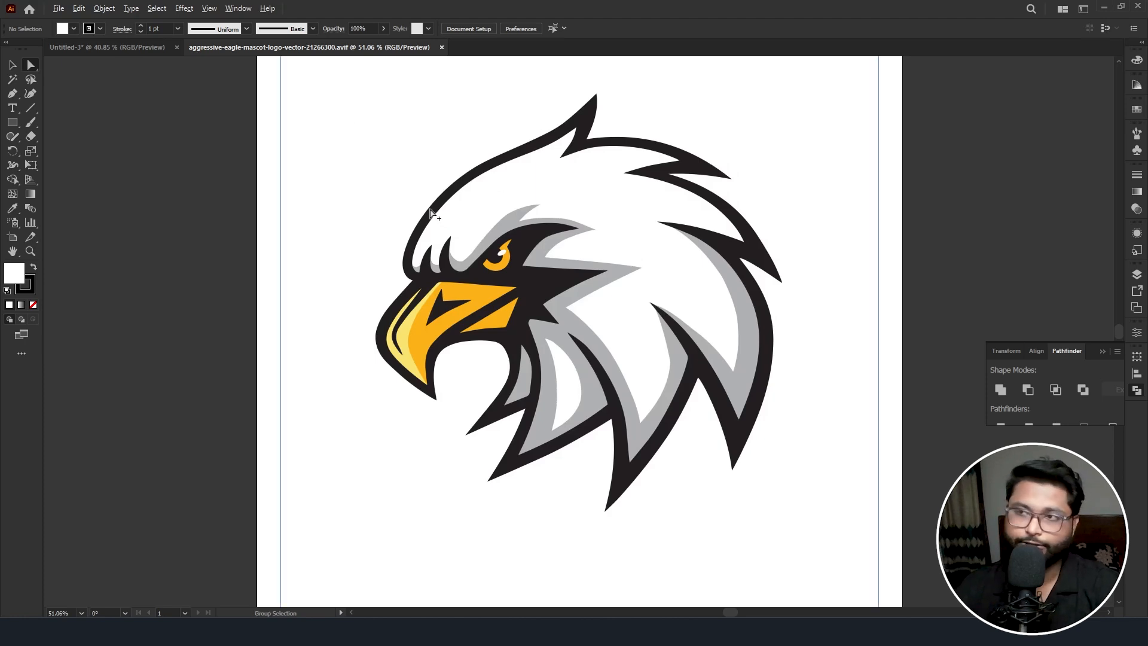
scroll(430, 212, down, 2)
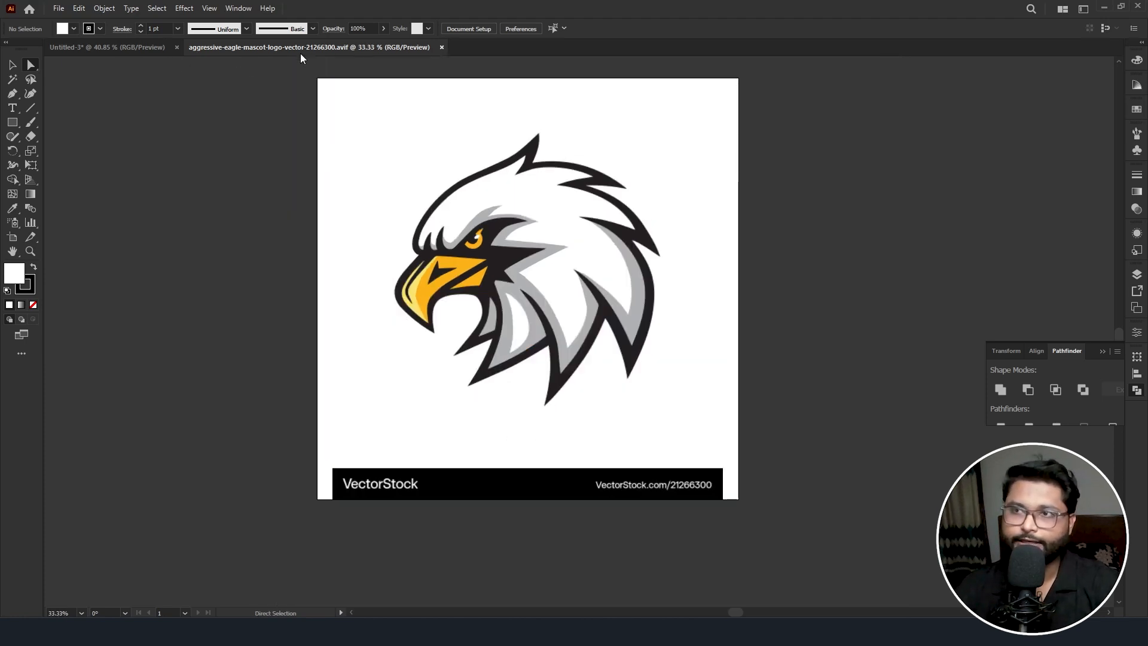
click(441, 48)
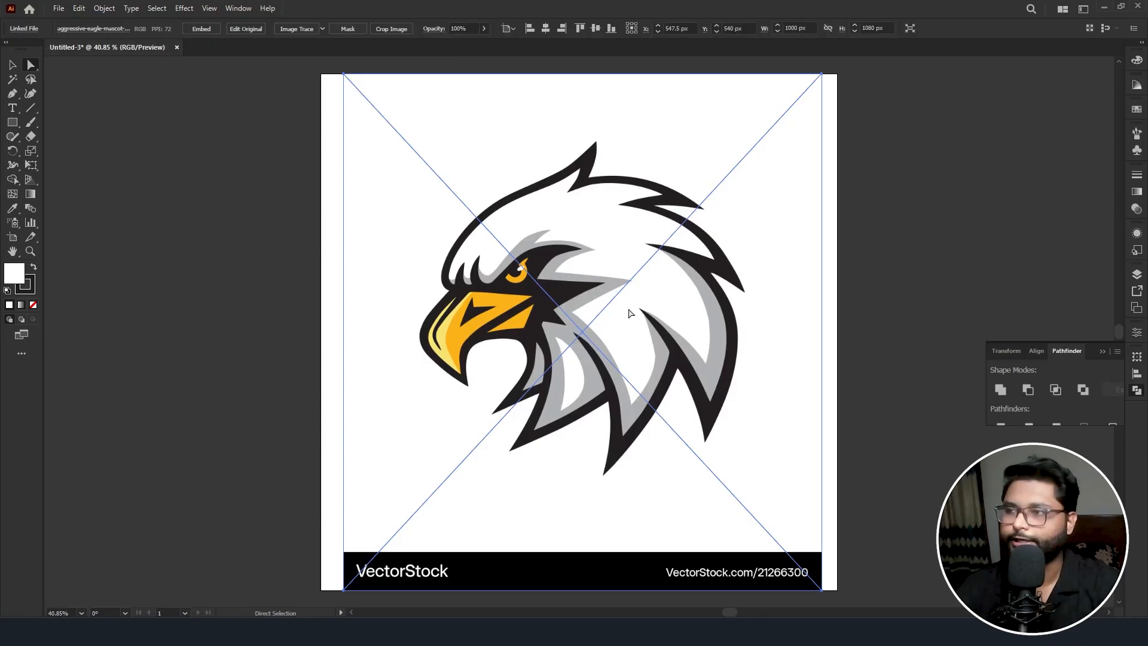
- Scale the placed eagle image down proportionally to about 630 by 680 px and centre it on the artboard
mouse_move(575, 336)
mouse_down()
mouse_move(553, 350)
mouse_move(579, 344)
mouse_up()
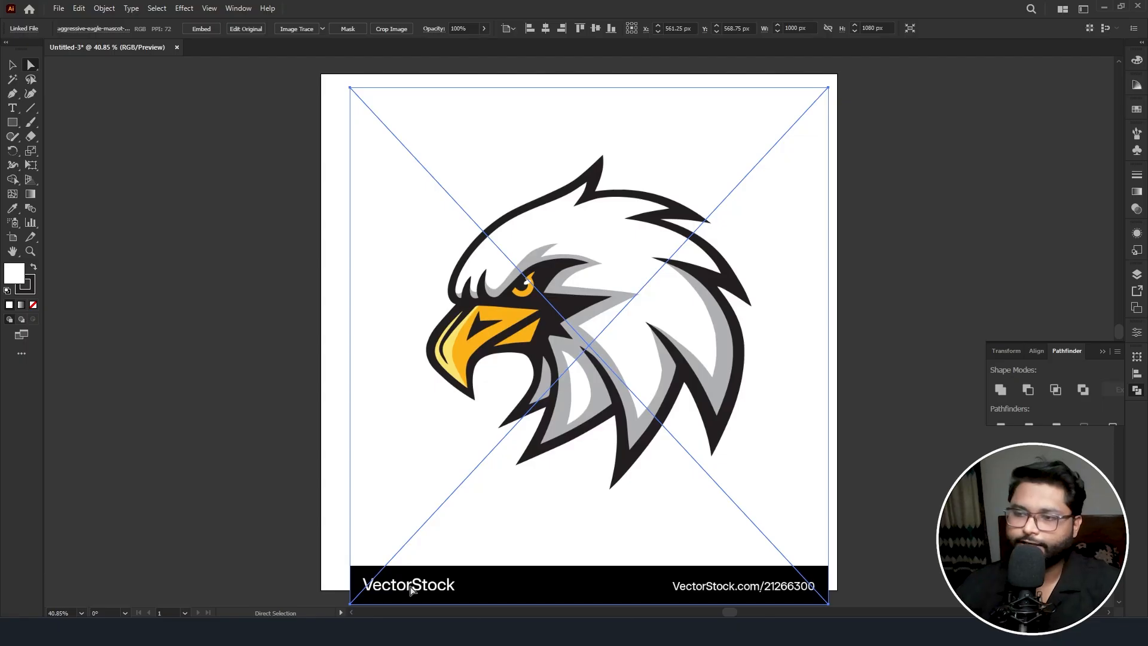
drag(586, 389, 575, 368)
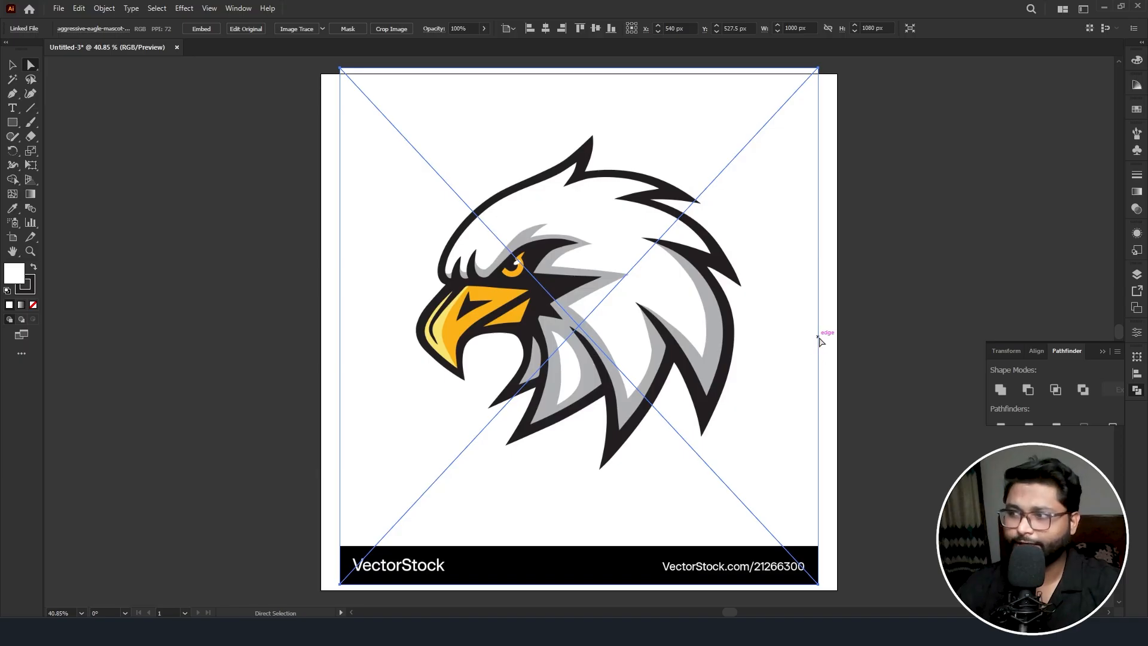
key(v)
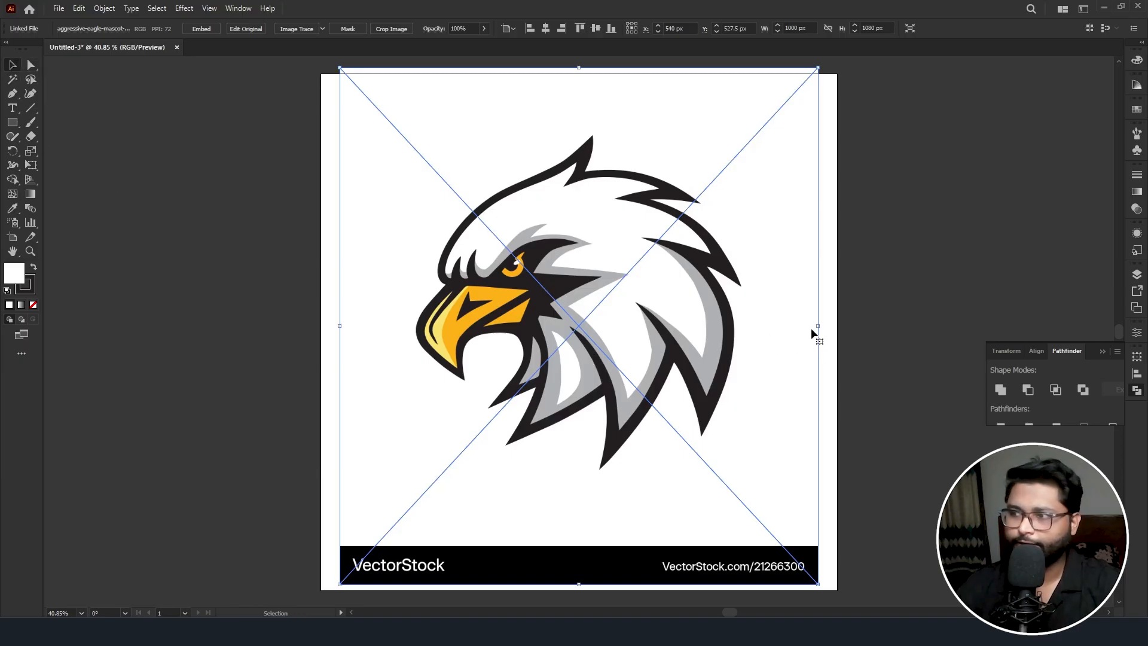
drag(816, 325, 640, 333)
drag(419, 326, 509, 332)
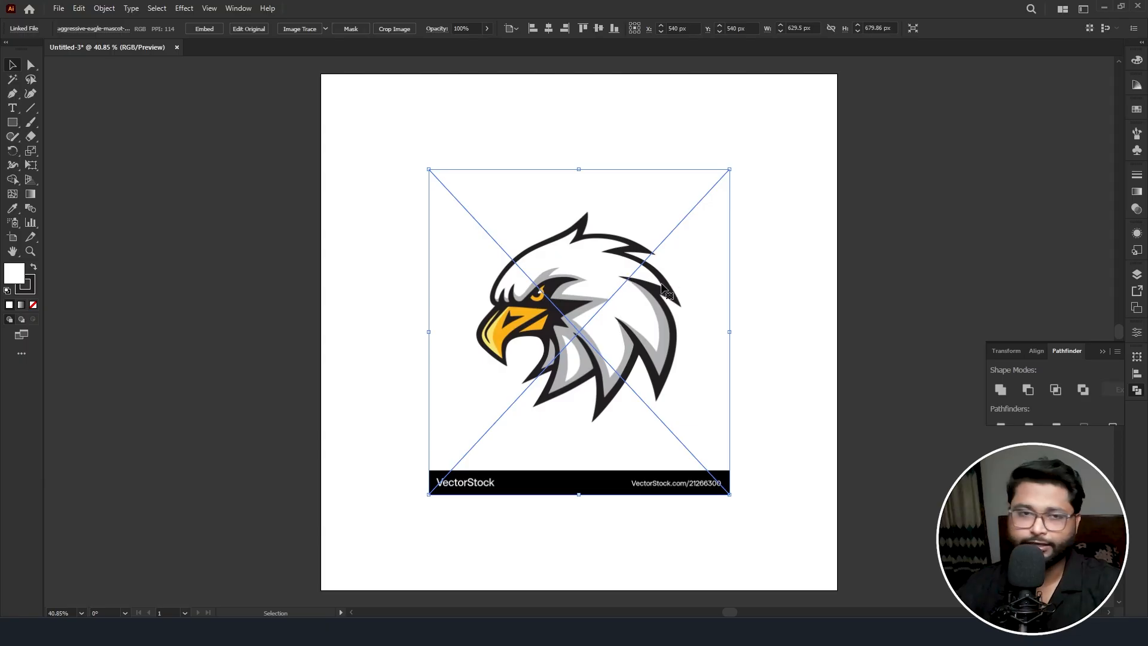
- Choose a brown swatch as the fill colour
click(1137, 110)
click(1055, 149)
click(1064, 150)
click(1062, 158)
- Embed the linked eagle image and enlarge it proportionally to about 766 by 827 px near the artboard's centre
drag(607, 360, 592, 342)
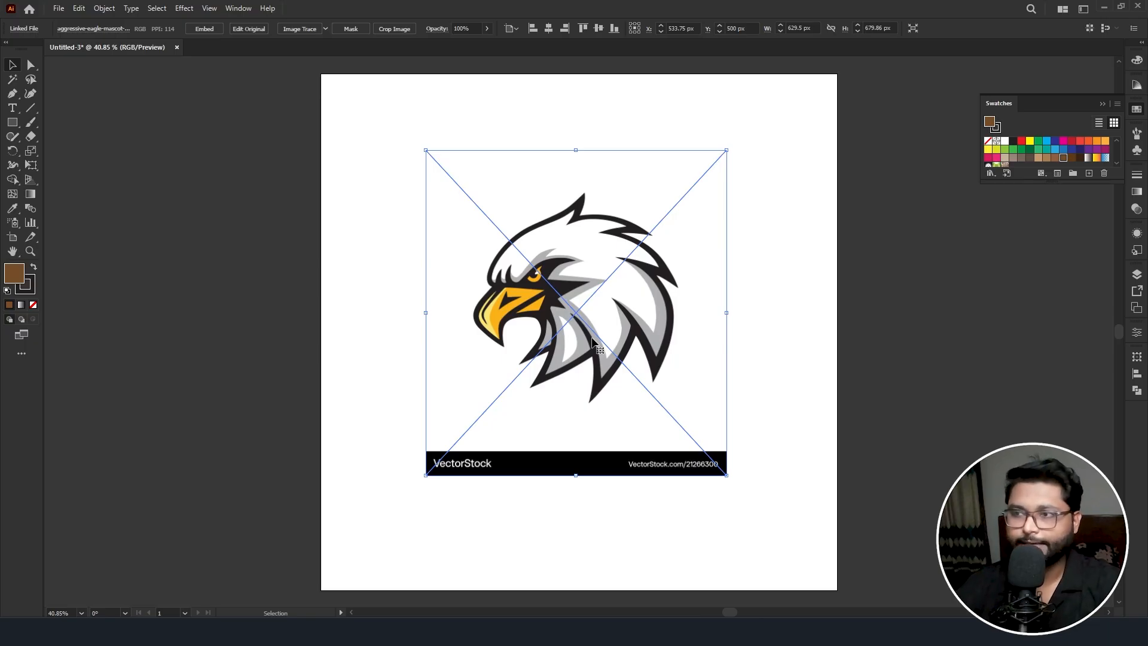
drag(592, 341, 571, 393)
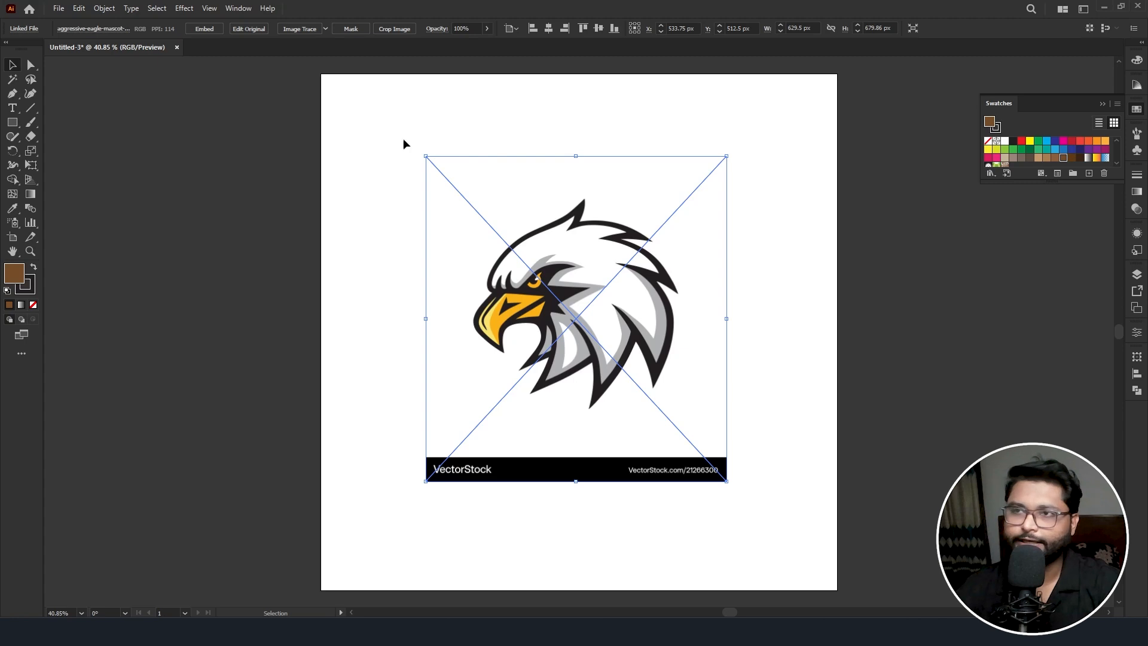
click(204, 30)
drag(620, 349, 591, 388)
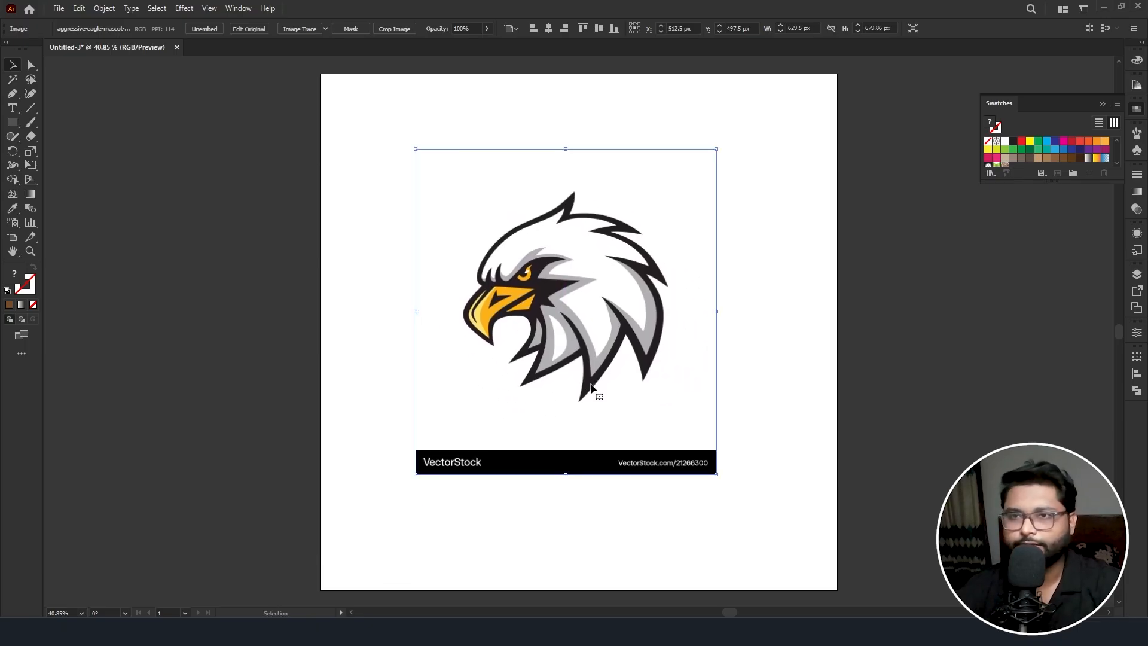
drag(590, 389, 580, 377)
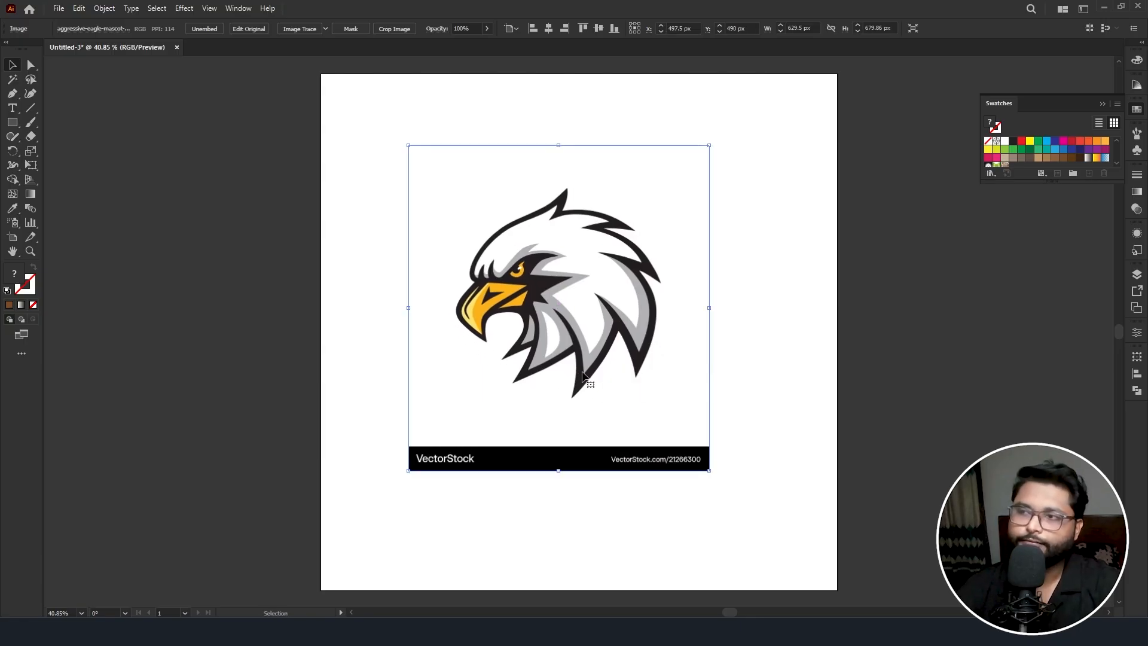
drag(709, 308, 775, 321)
drag(686, 360, 664, 371)
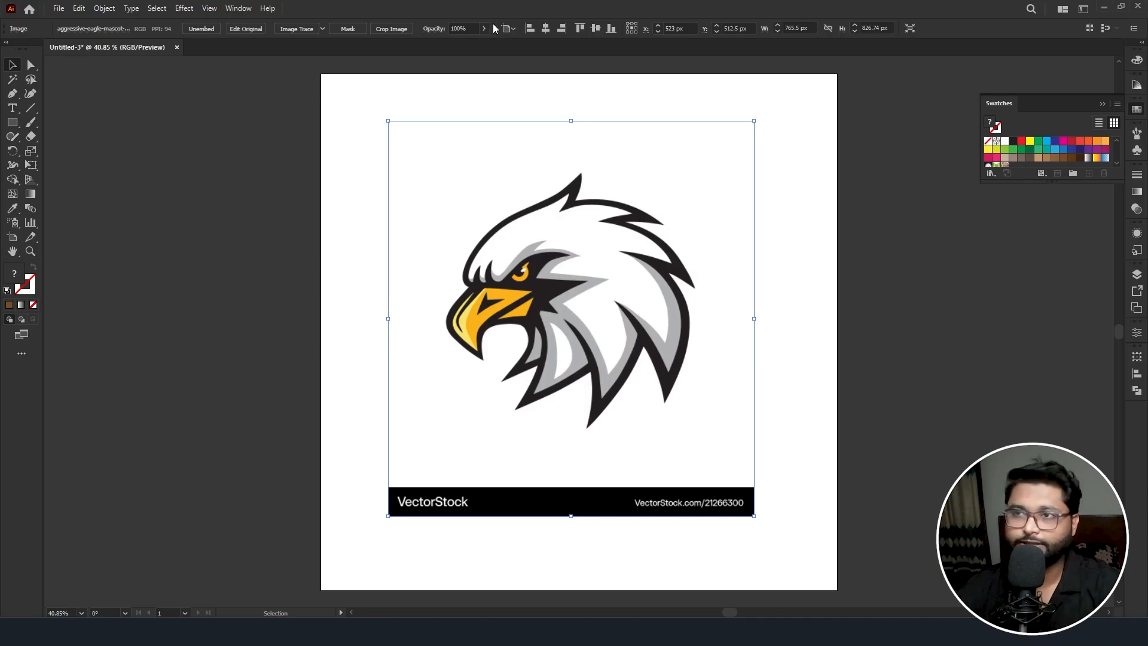
- Review the available tracing presets and examine the eagle image's edges up close for pixelation
click(321, 29)
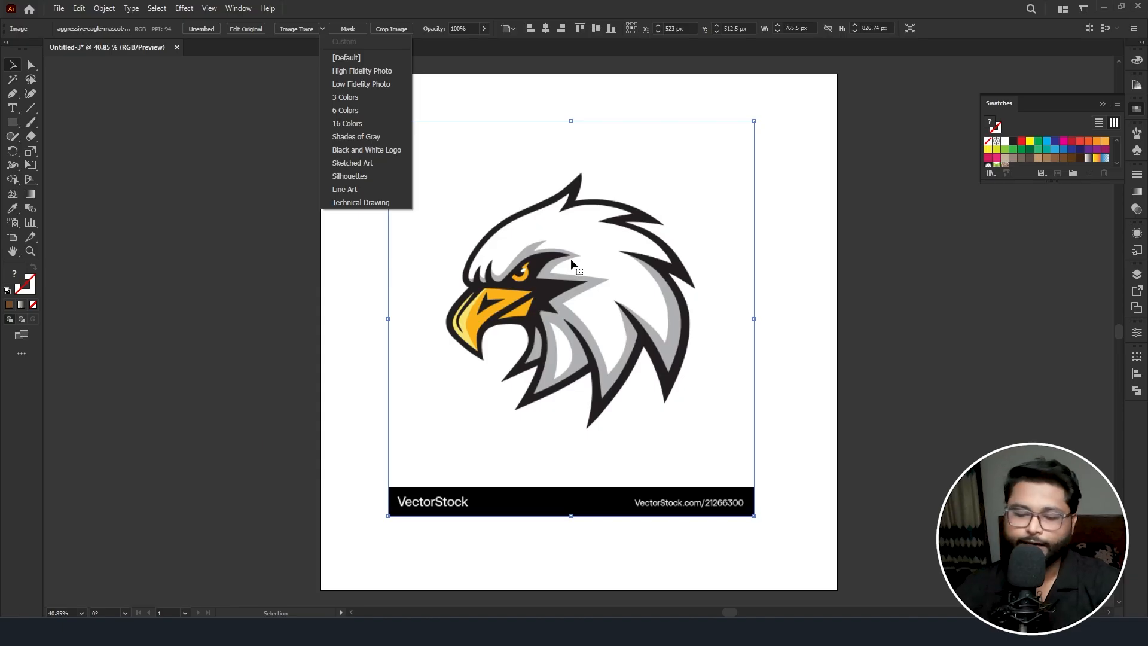
scroll(568, 263, up, 10)
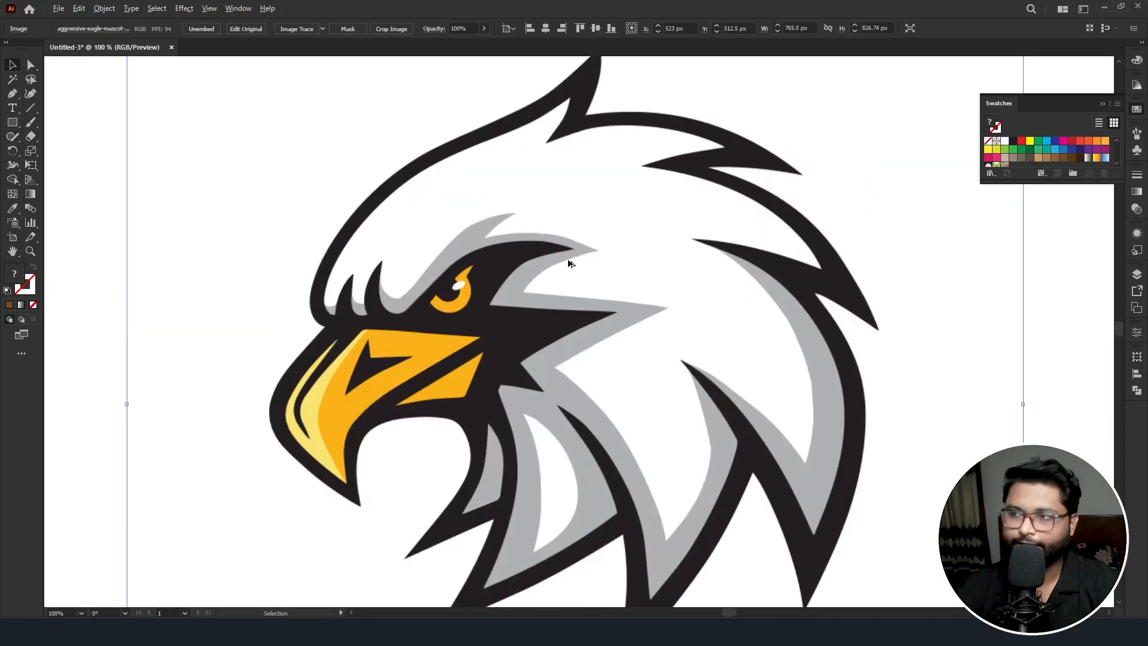
scroll(560, 258, up, 8)
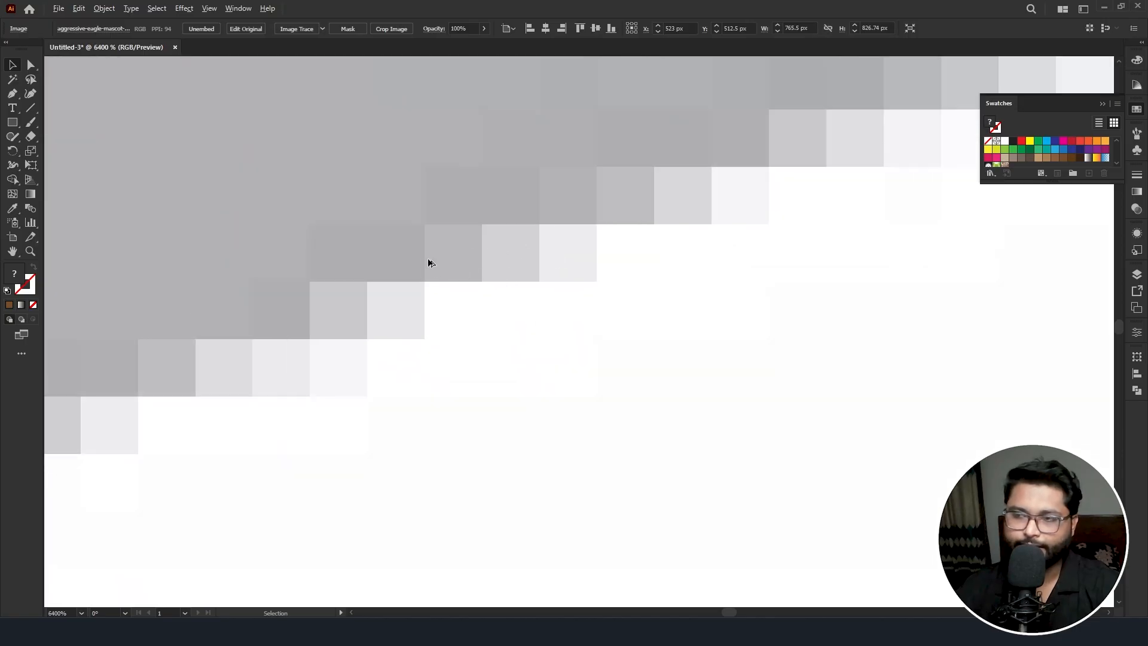
scroll(428, 263, down, 10)
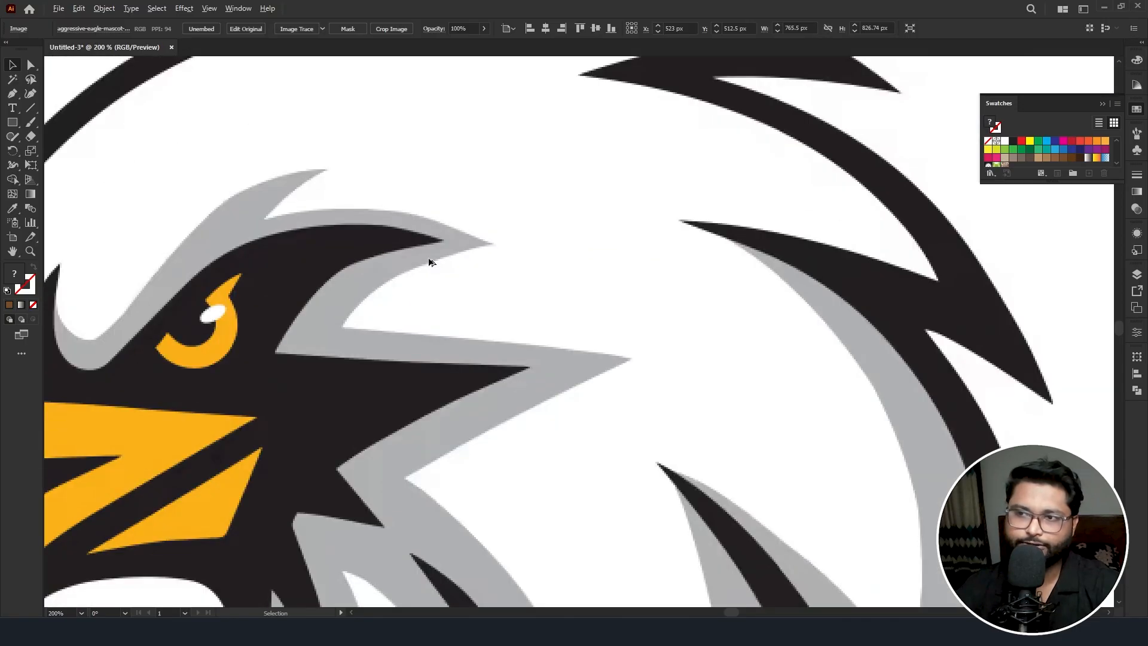
scroll(428, 264, down, 4)
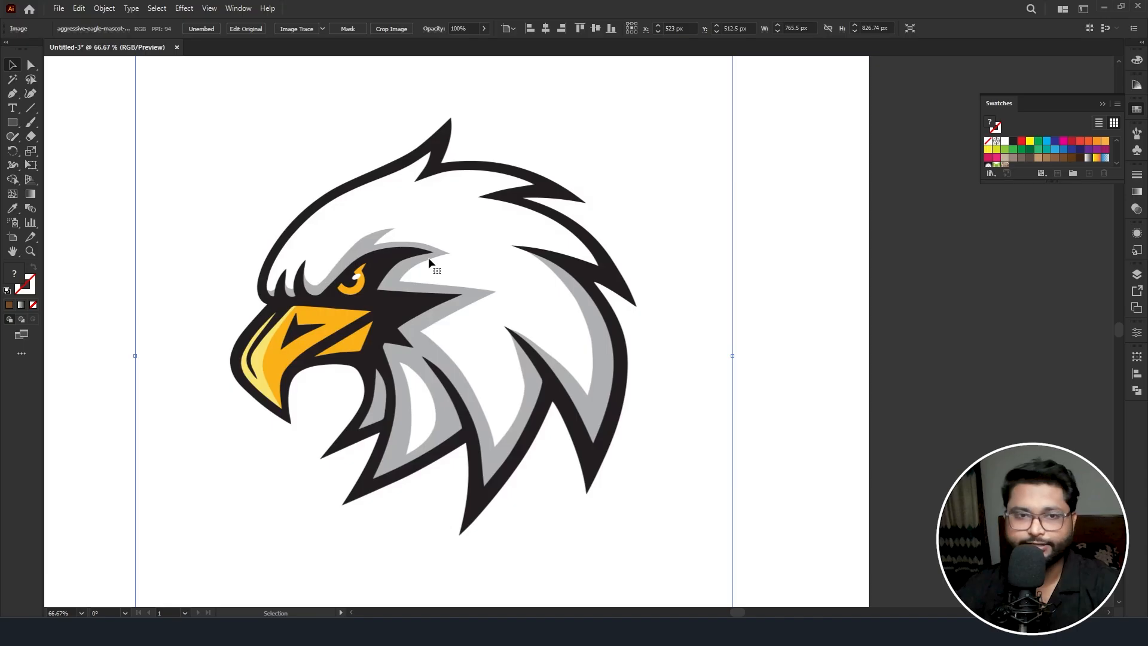
- Draw a brown rectangle about 326 by 298 px over the eagle's head and examine it at high magnification
click(12, 123)
drag(245, 182, 501, 415)
click(12, 65)
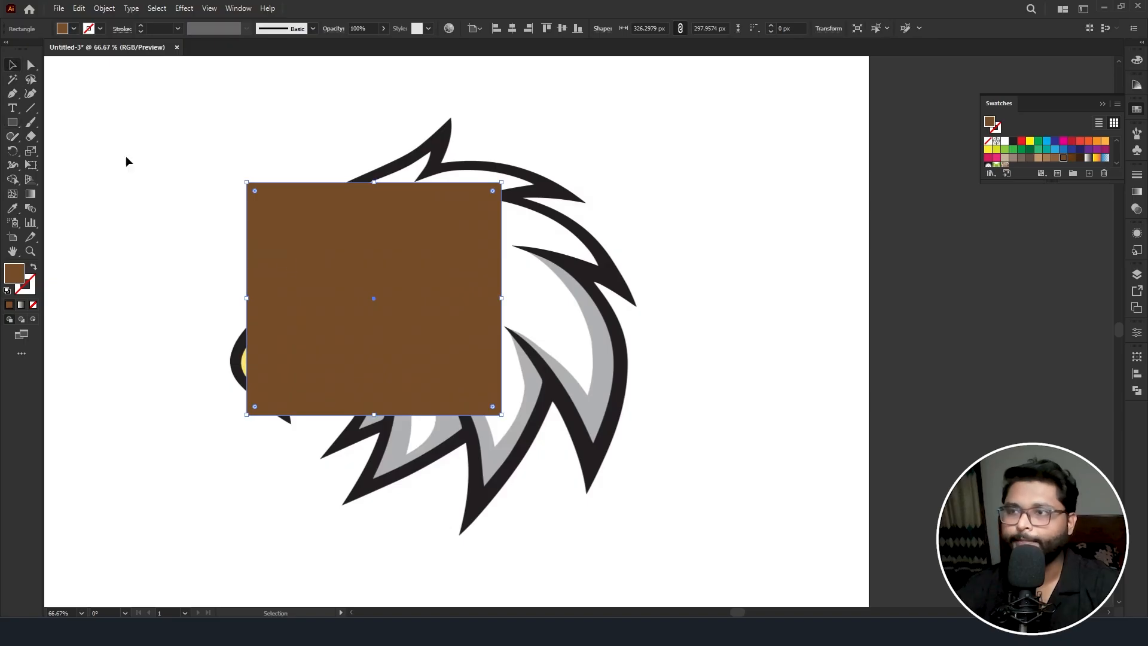
scroll(287, 263, up, 15)
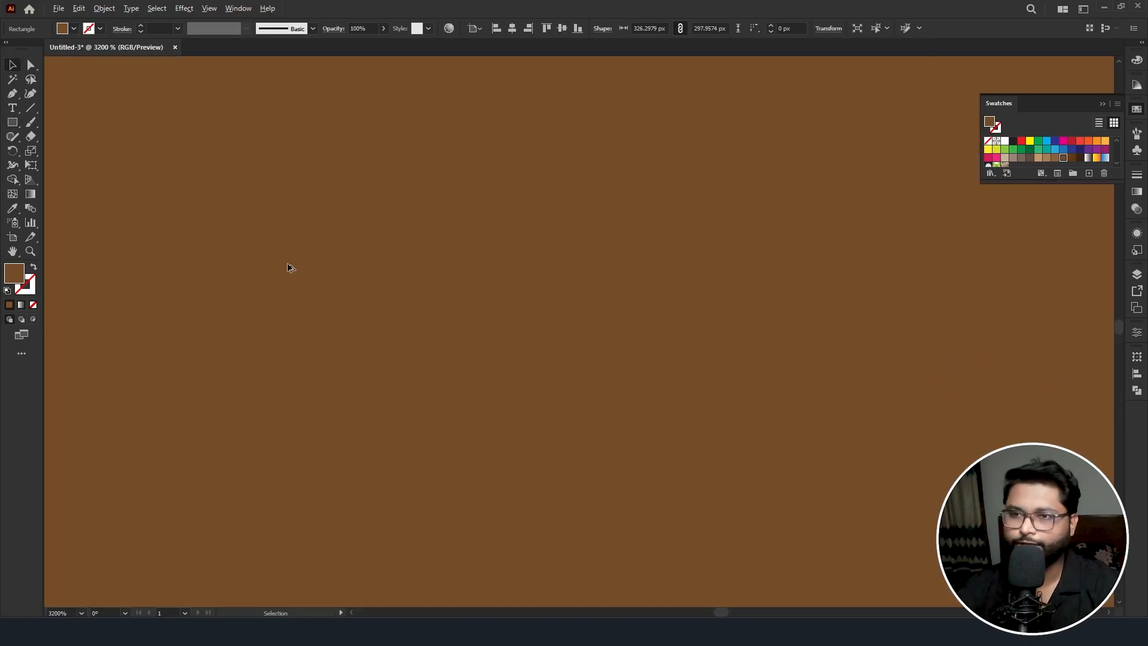
scroll(288, 267, down, 20)
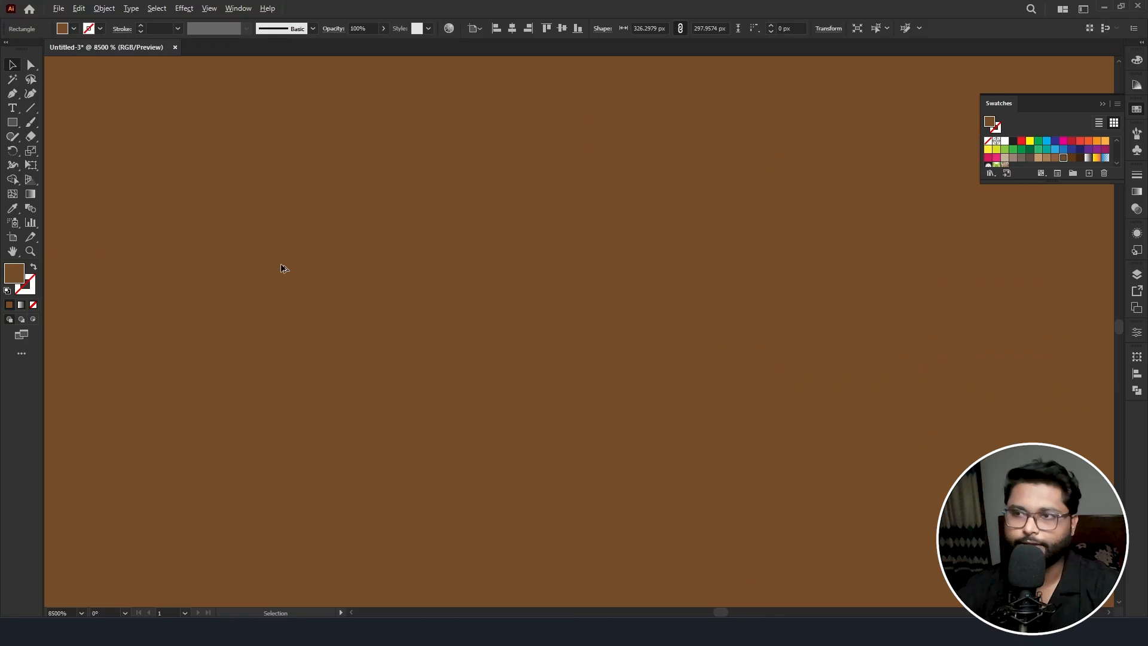
scroll(283, 268, up, 3)
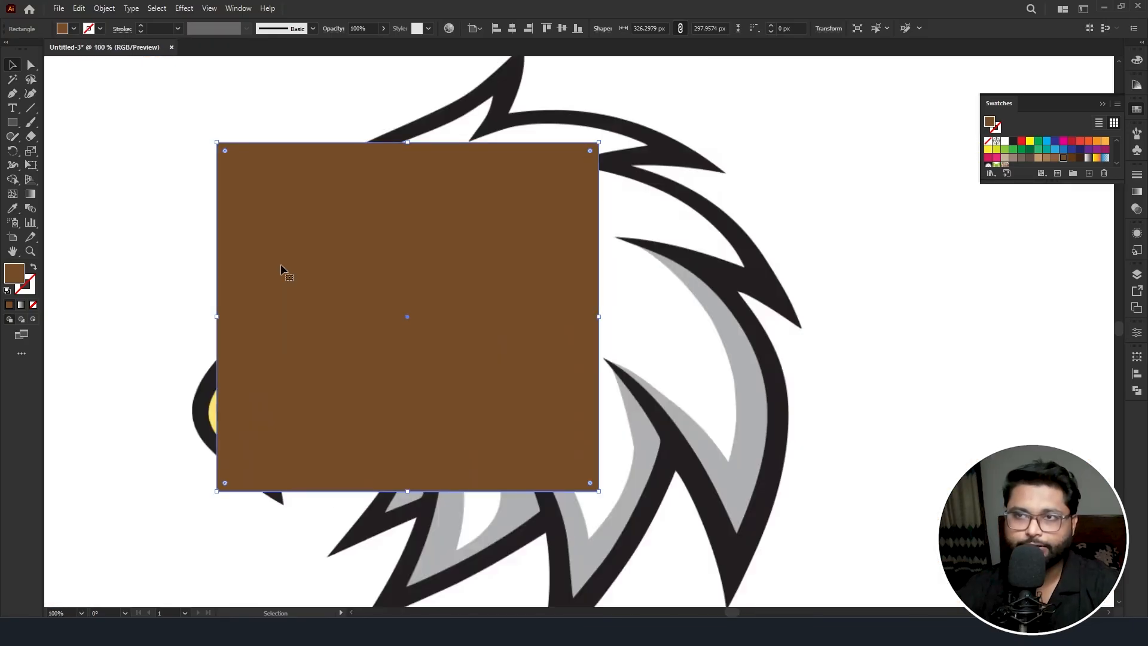
- Move the brown rectangle toward the back of the eagle's head and delete it
drag(354, 307, 501, 319)
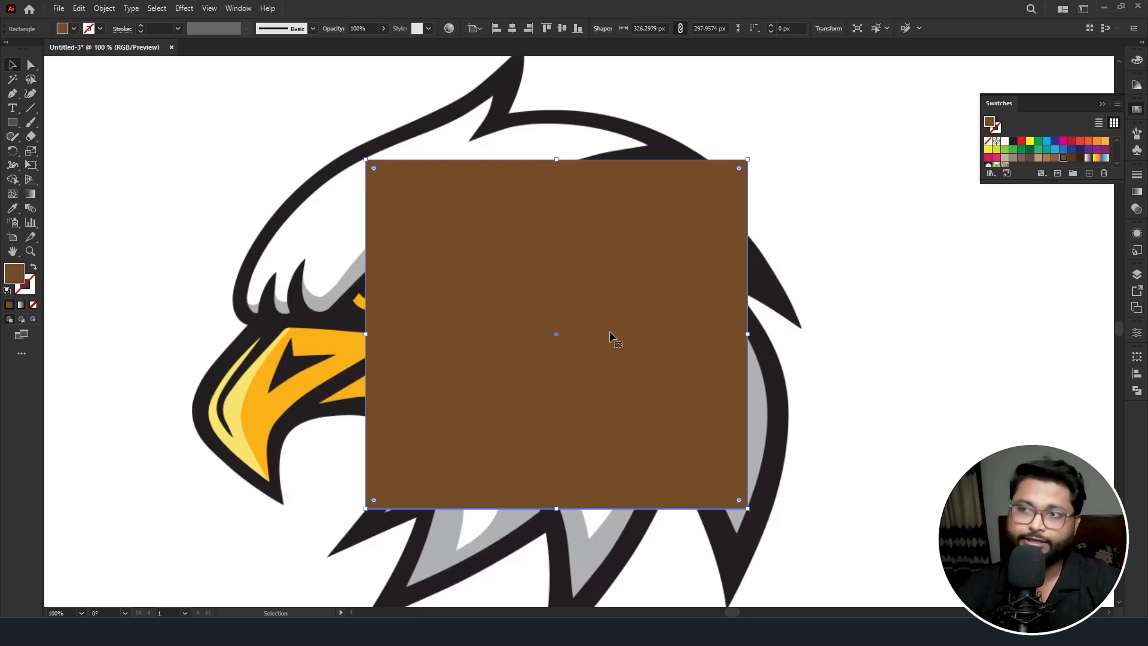
drag(597, 332, 618, 332)
key(Delete)
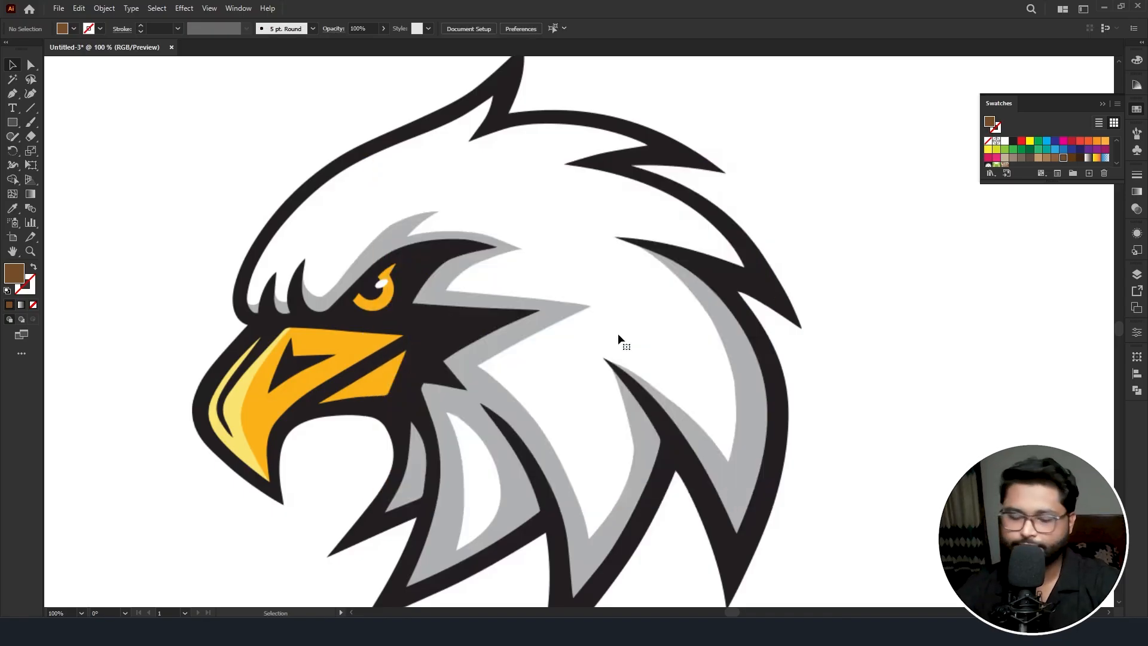
- Try the Default Image Trace preset on the eagle image and undo the trace
scroll(551, 320, down, 2)
drag(515, 361, 515, 347)
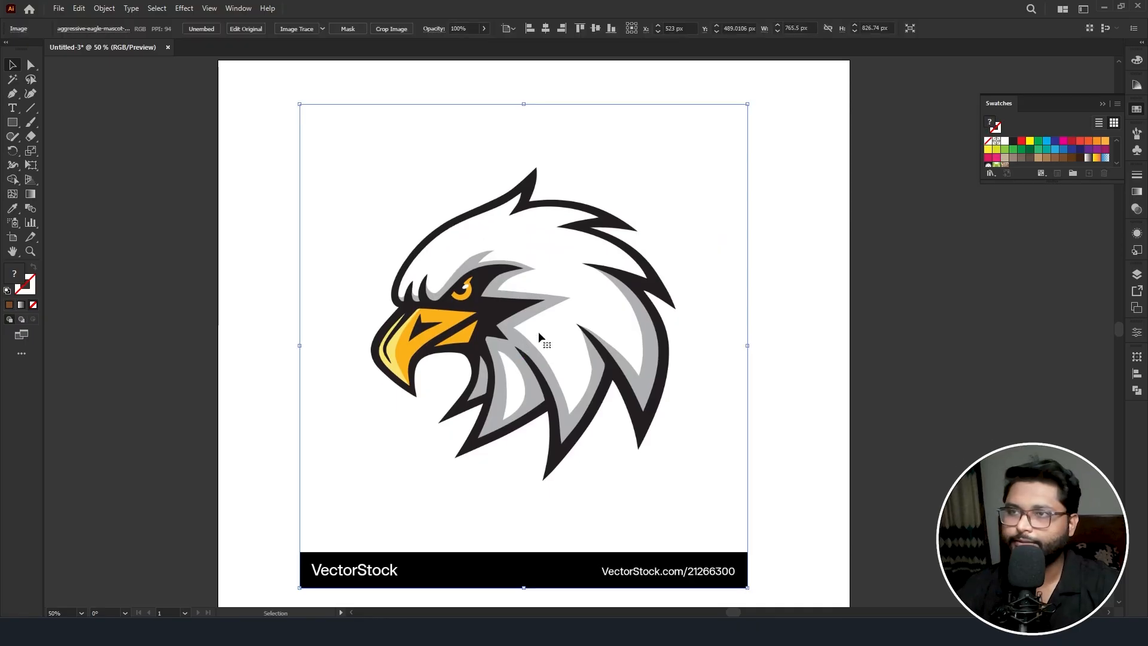
click(324, 29)
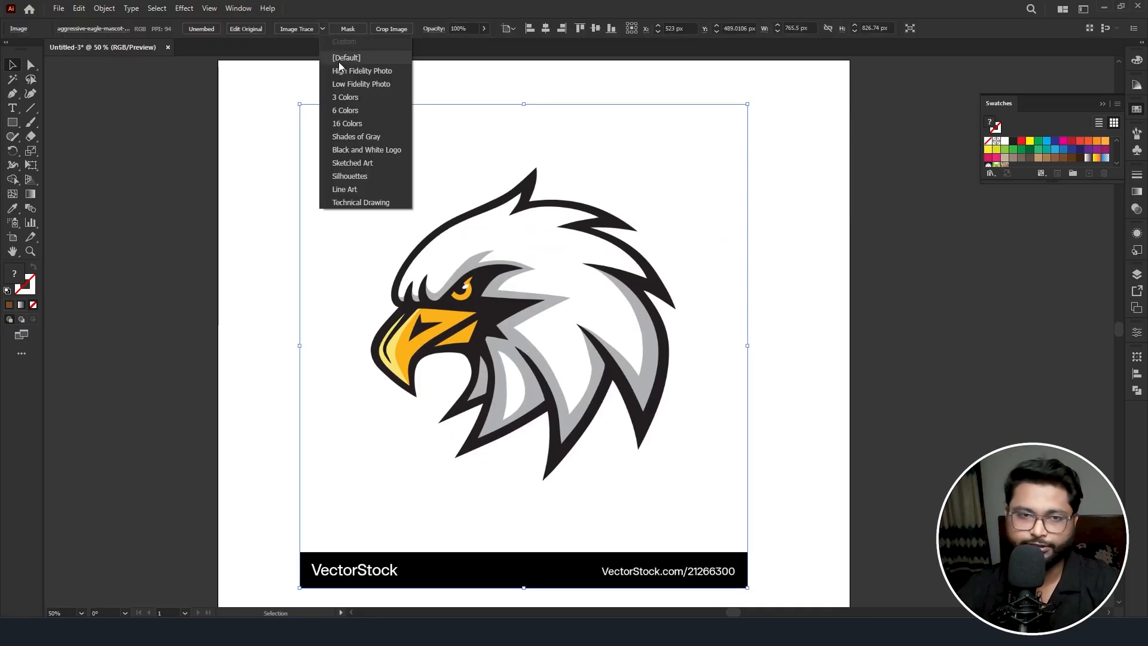
click(338, 62)
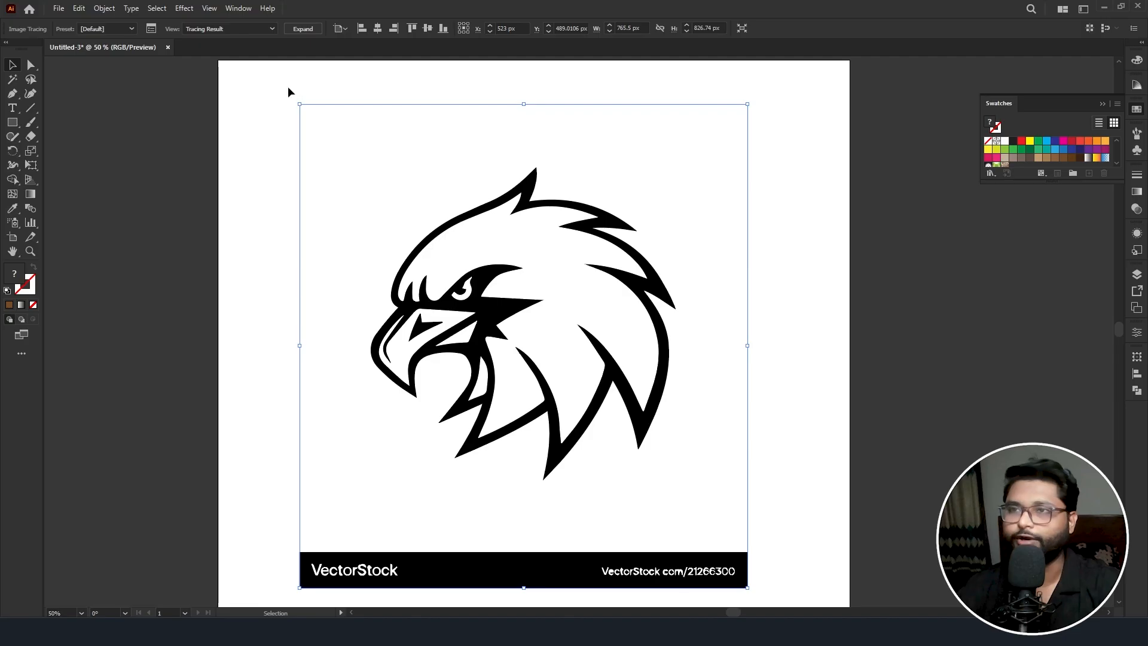
key(ctrl+z)
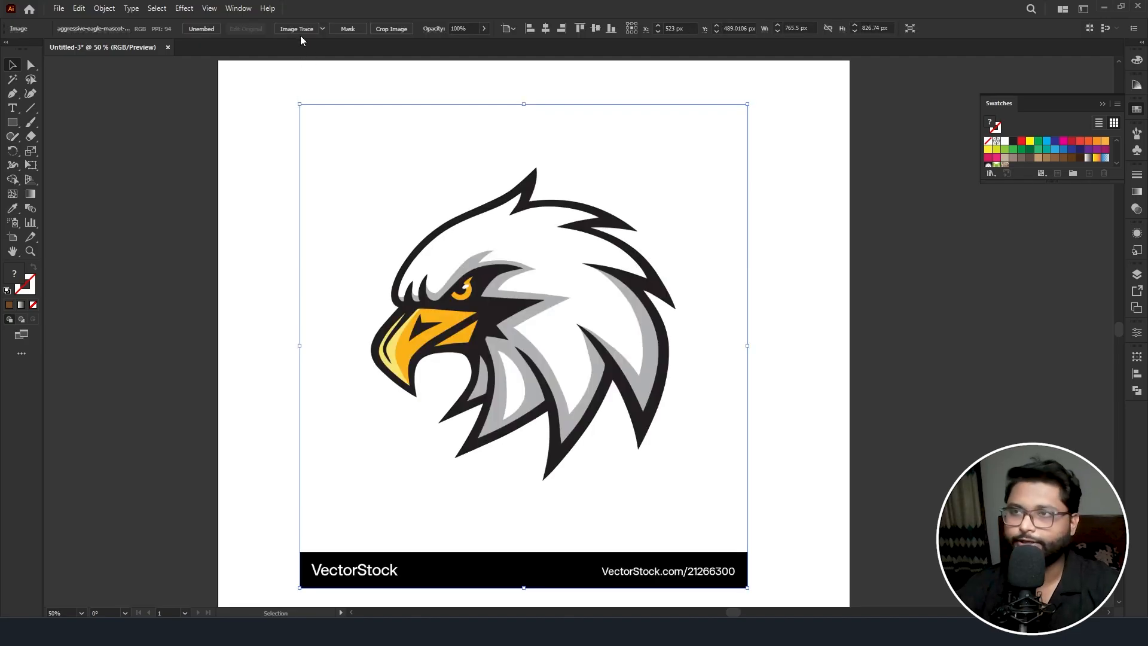
- Trace the eagle image with the High Fidelity Photo preset and check the result up close
click(322, 29)
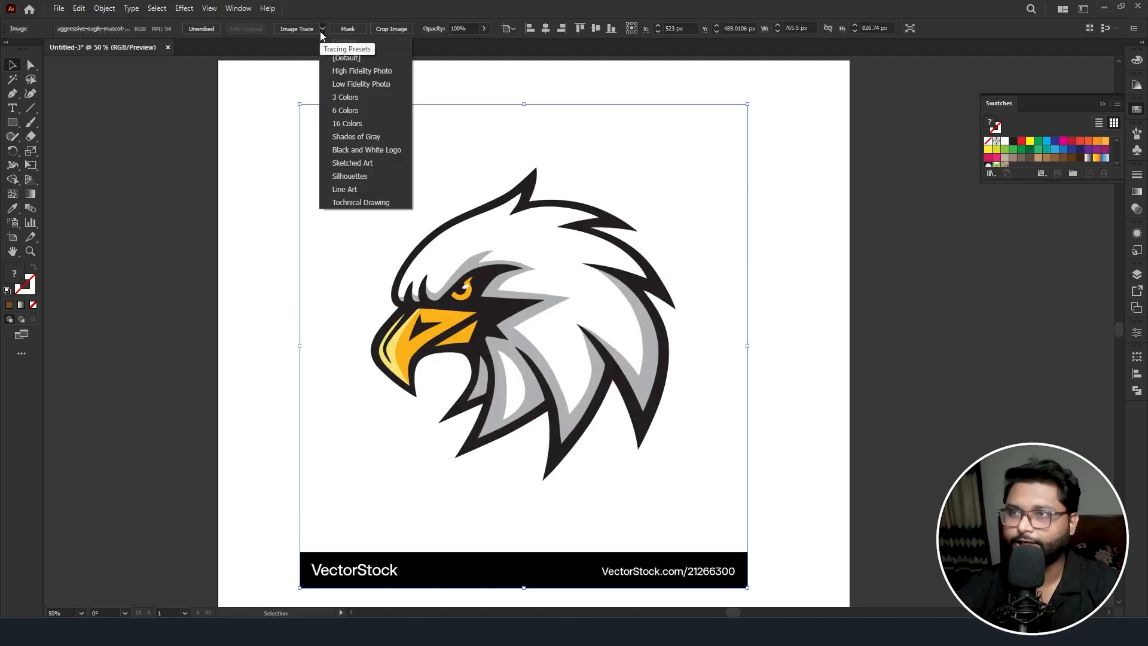
click(353, 73)
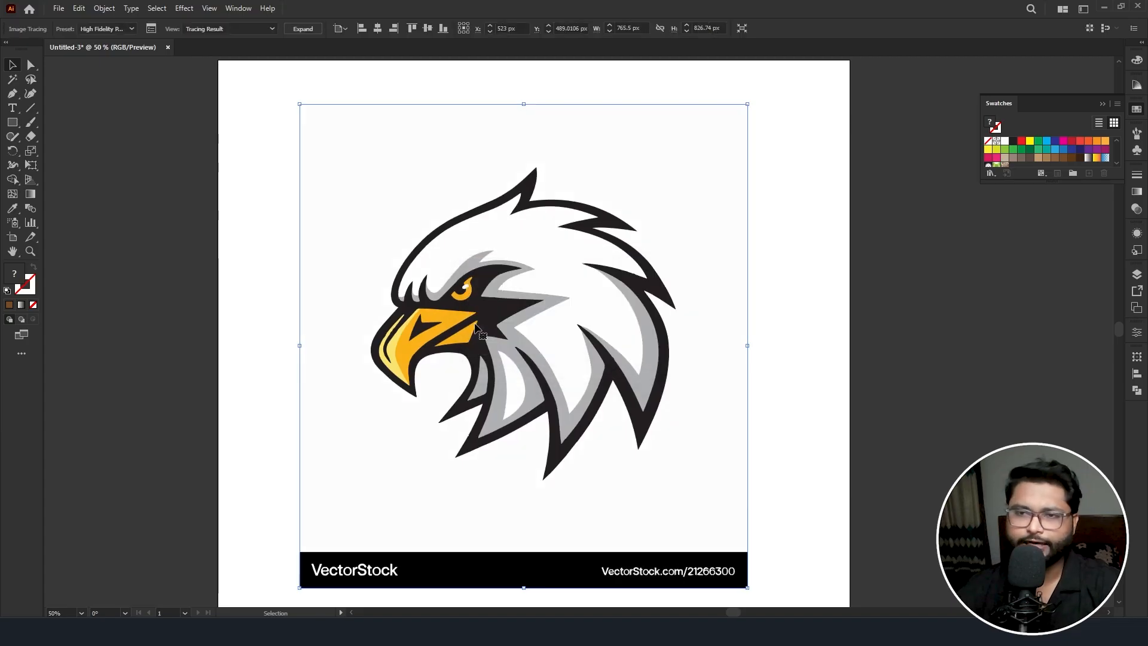
scroll(463, 292, up, 5)
scroll(551, 292, down, 6)
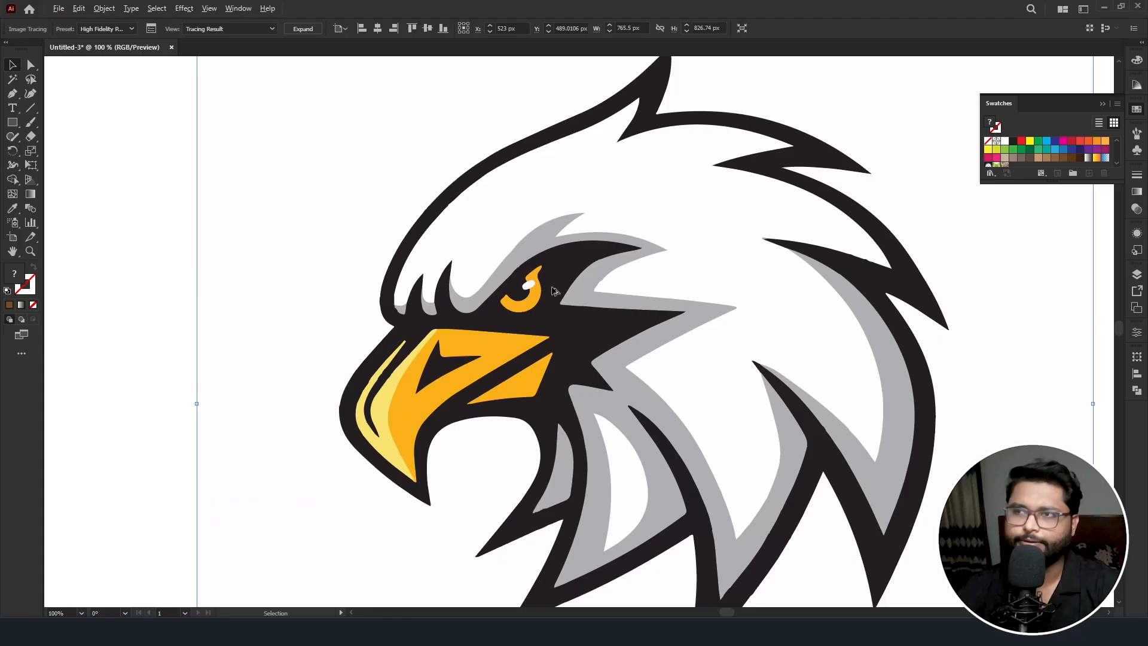
- Undo the High Fidelity Photo trace, and try the 6 Colors preset on the eagle image before undoing that too
key(ctrl+z)
key(v)
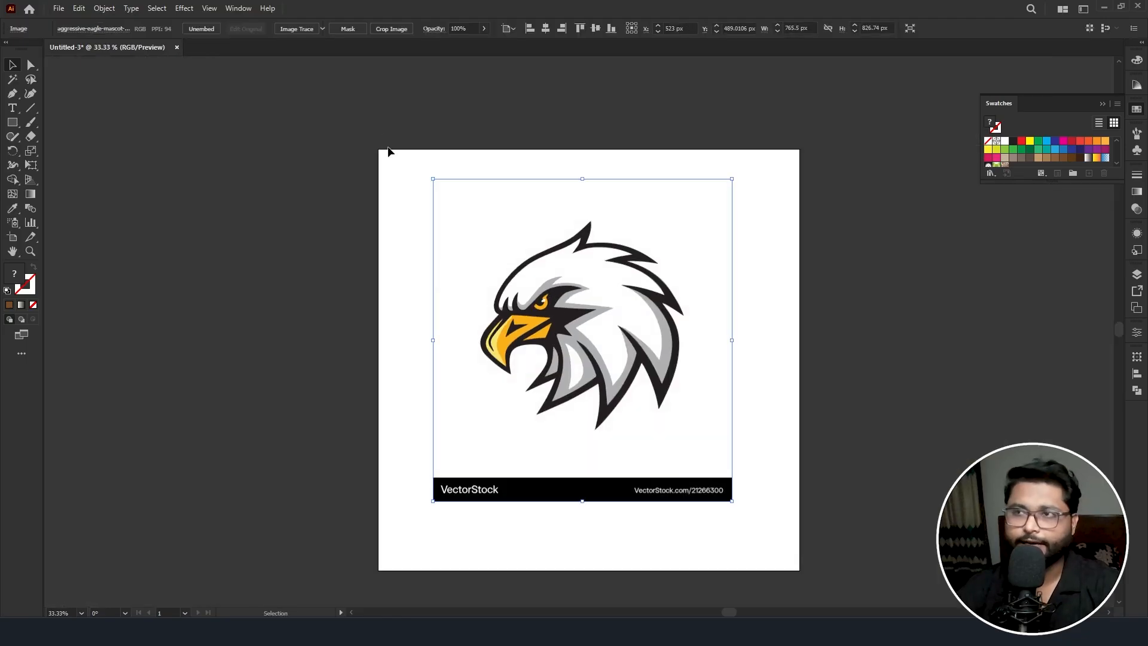
click(322, 29)
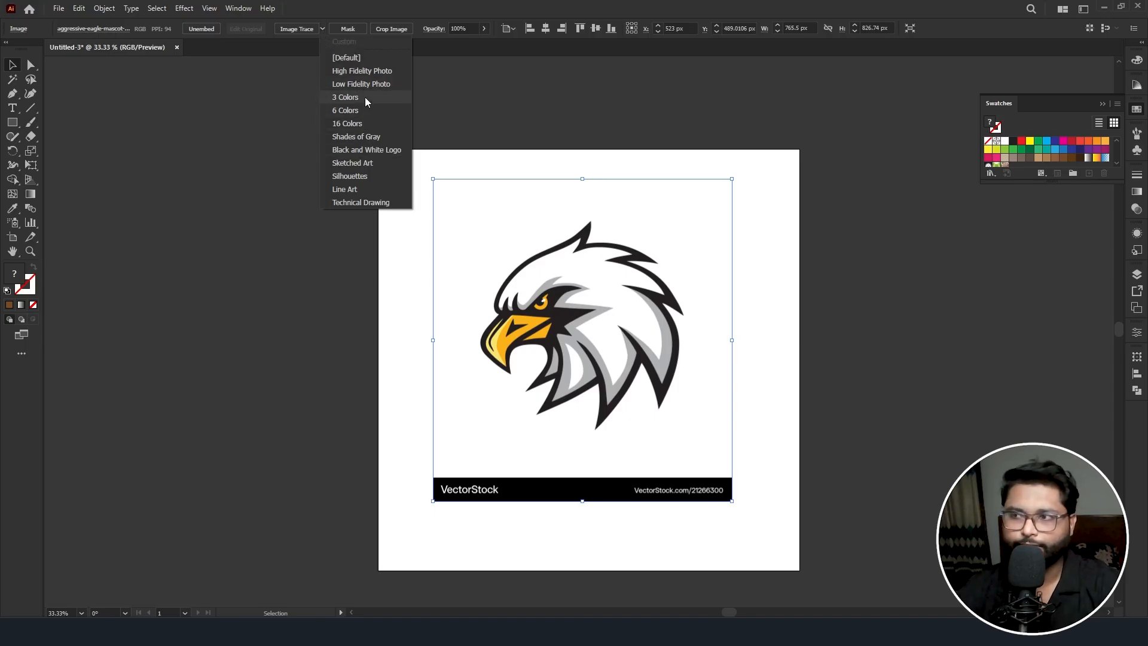
click(357, 110)
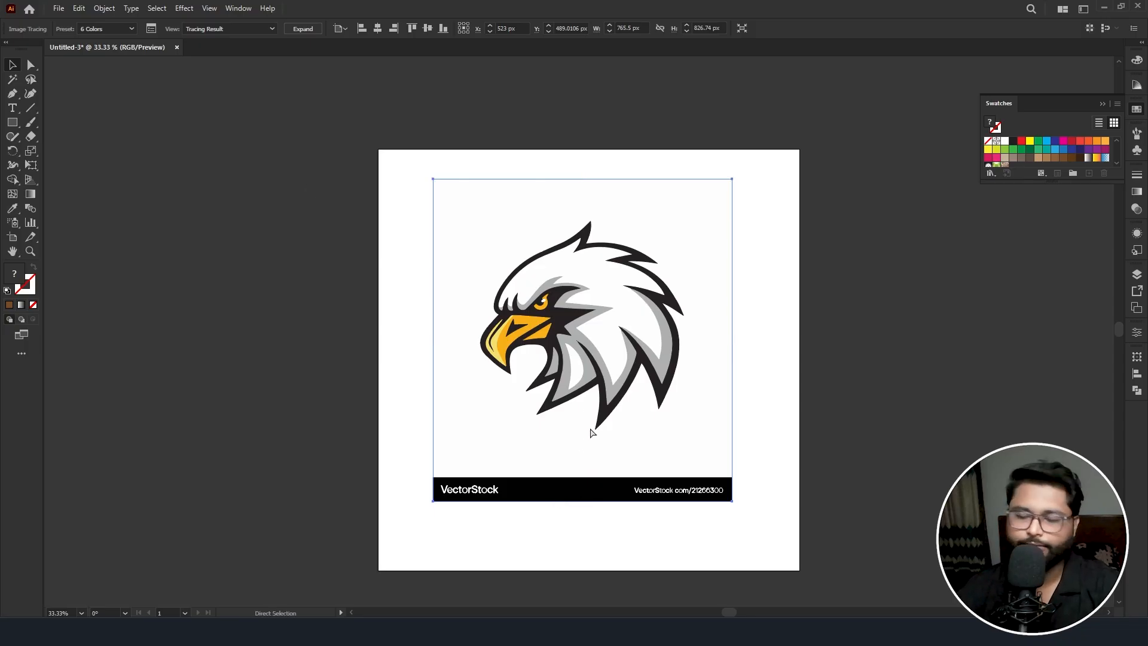
key(ctrl+z)
- Try tracing the eagle image with the Shades of Gray preset, check the beak up close, and undo the trace
click(323, 28)
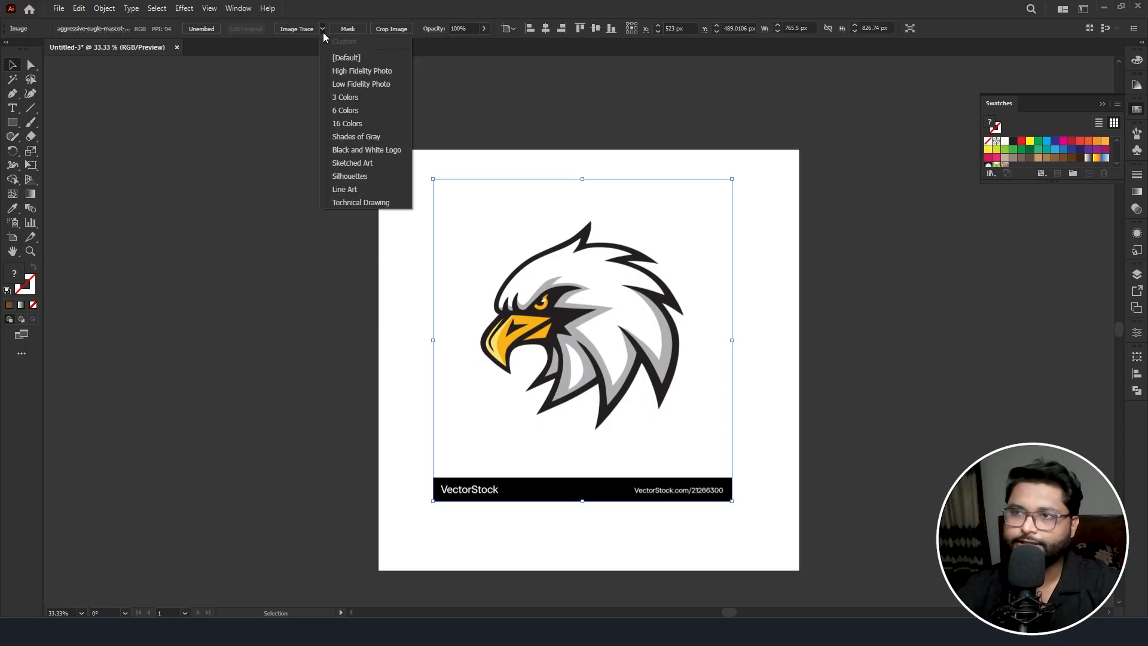
click(356, 140)
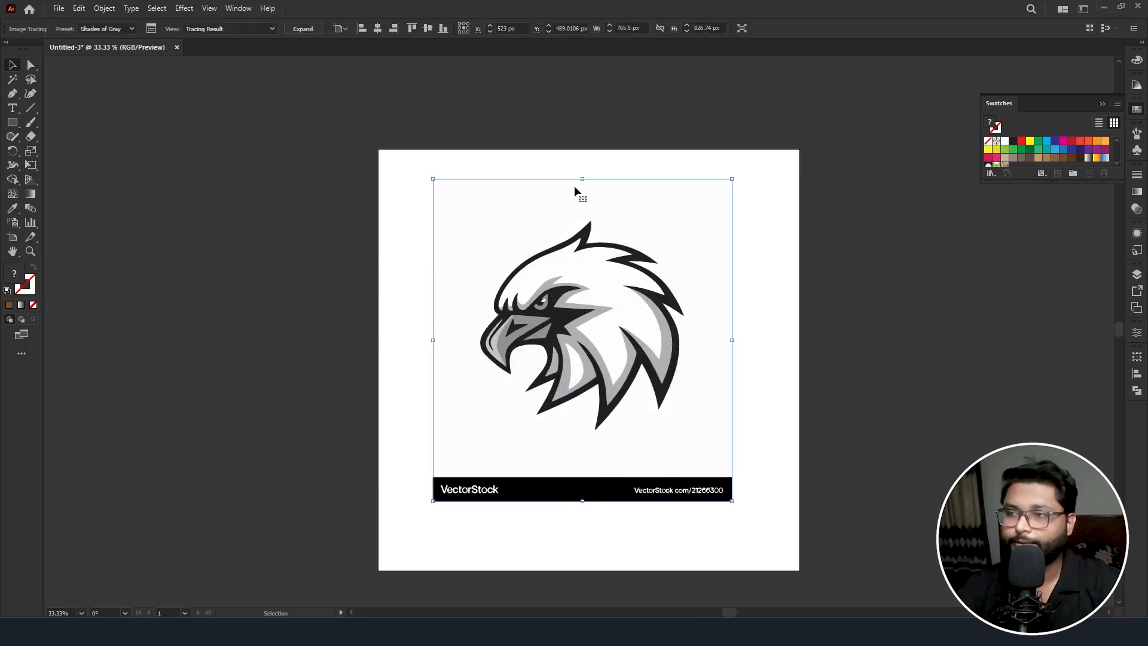
scroll(506, 344, up, 4)
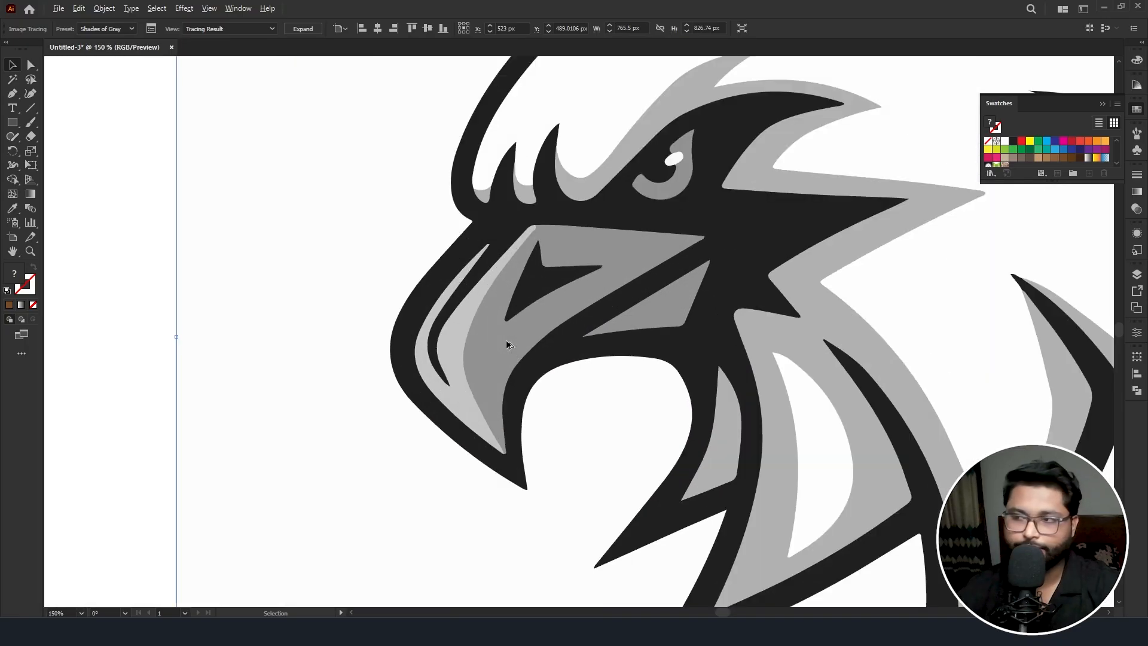
scroll(506, 340, down, 3)
key(ctrl+z)
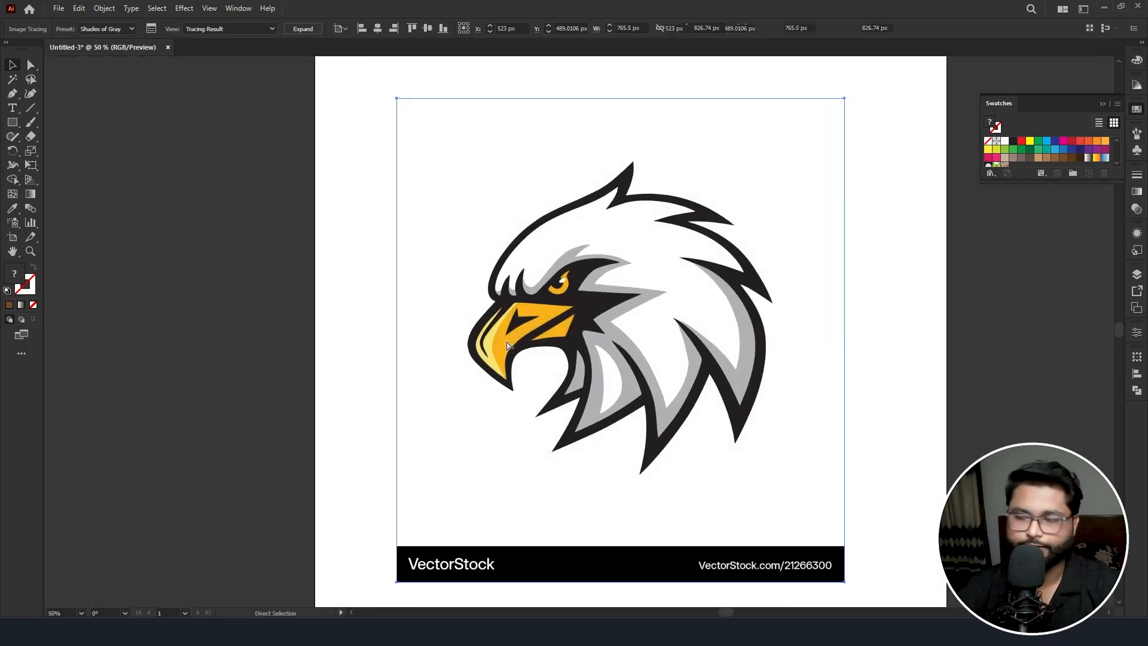
- Try tracing the eagle image with the 16 Colors preset, inspect the beak at high magnification, and undo the trace
click(322, 29)
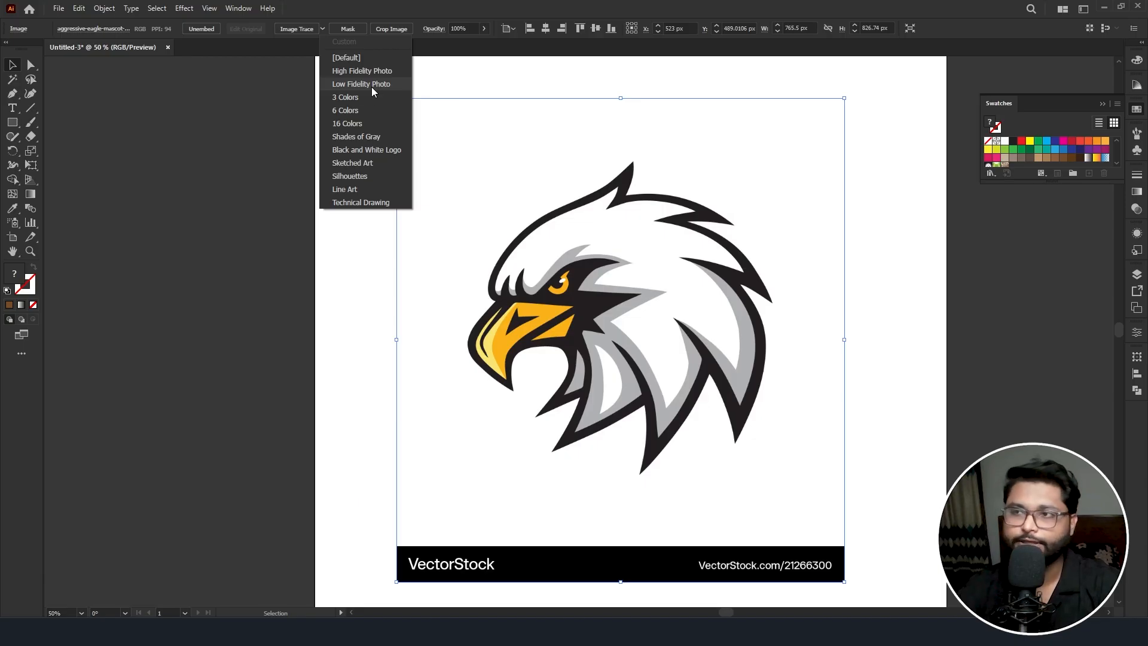
click(371, 124)
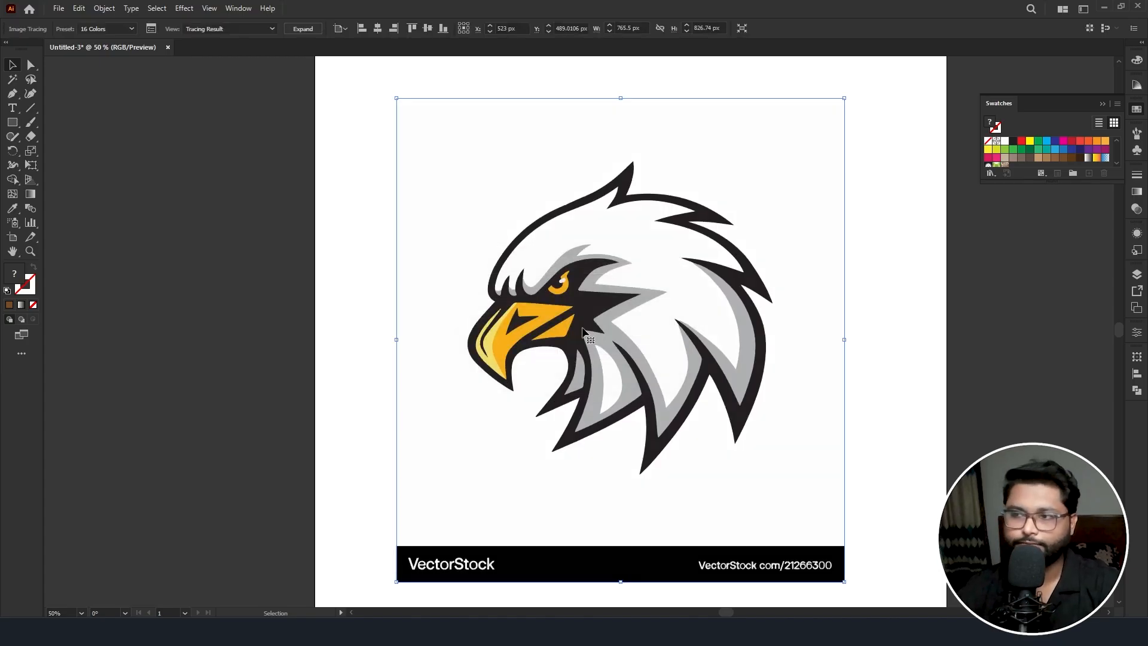
scroll(547, 329, up, 4)
scroll(448, 314, up, 2)
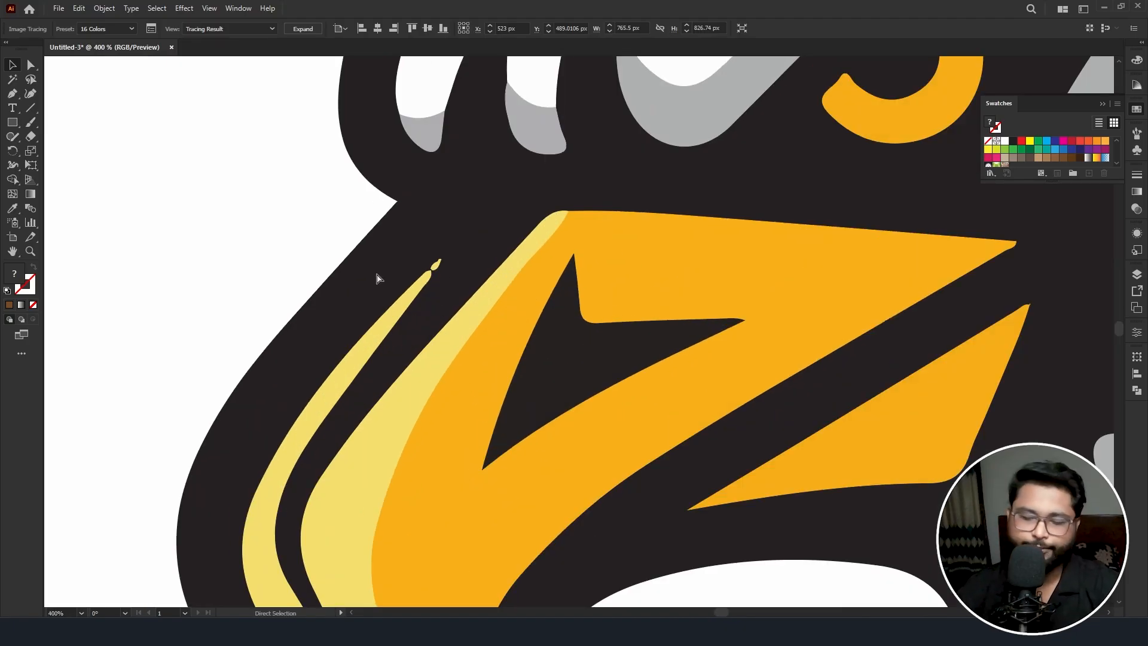
key(ctrl+z)
- Trace the eagle image with the Low Fidelity Photo preset and inspect the beak, eye and feather edges
click(321, 29)
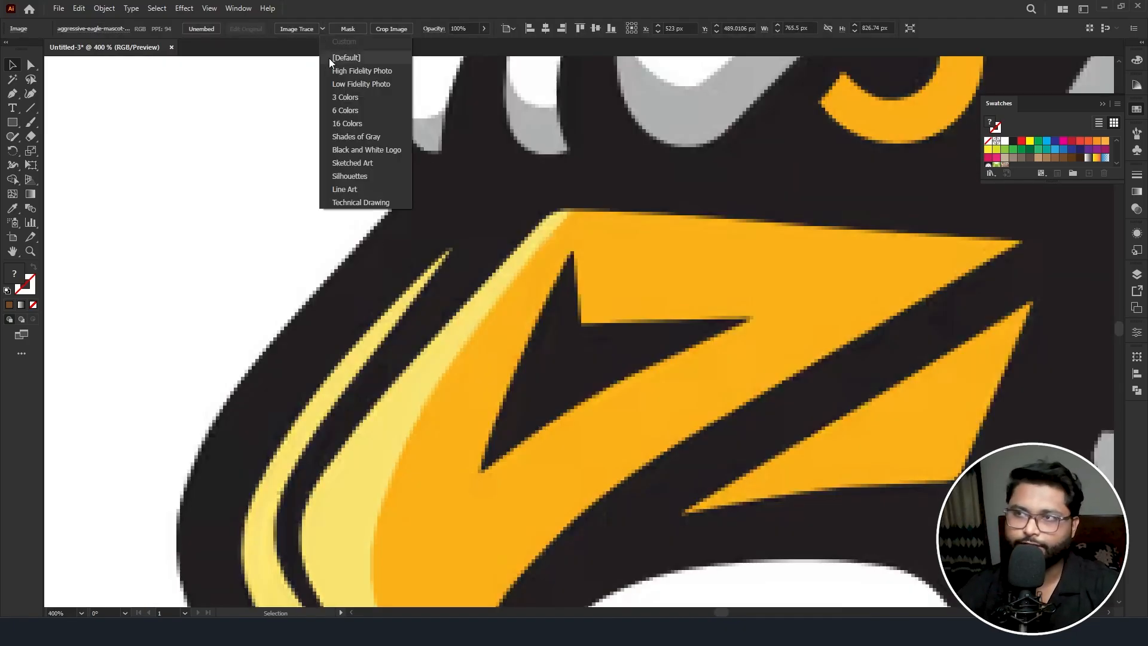
click(347, 88)
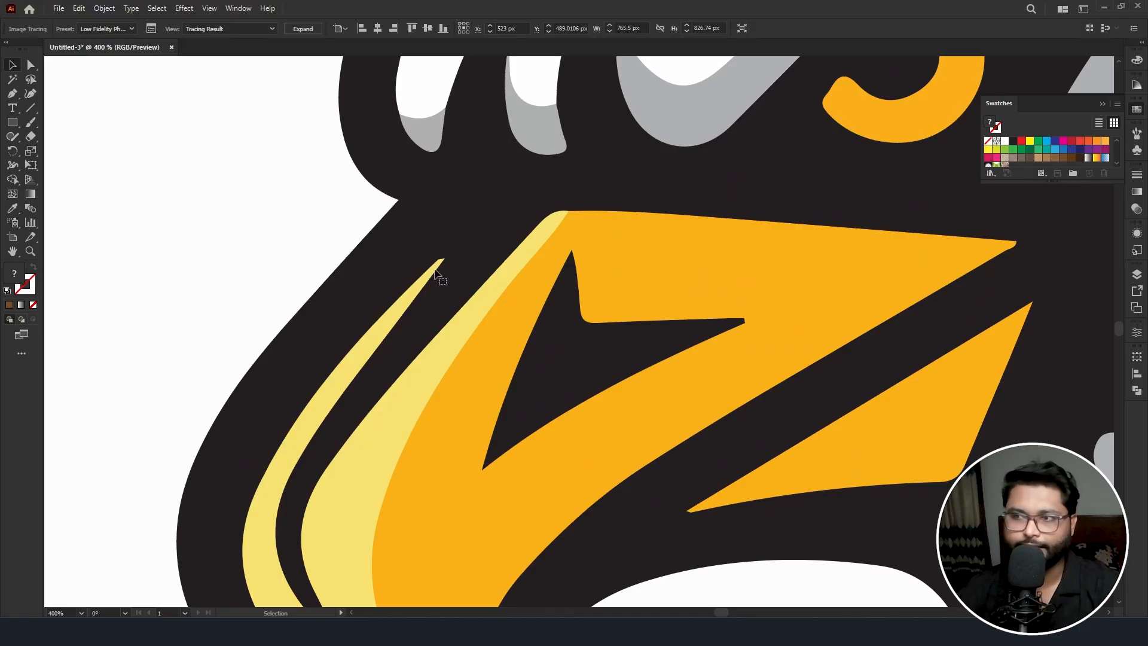
scroll(500, 398, down, 2)
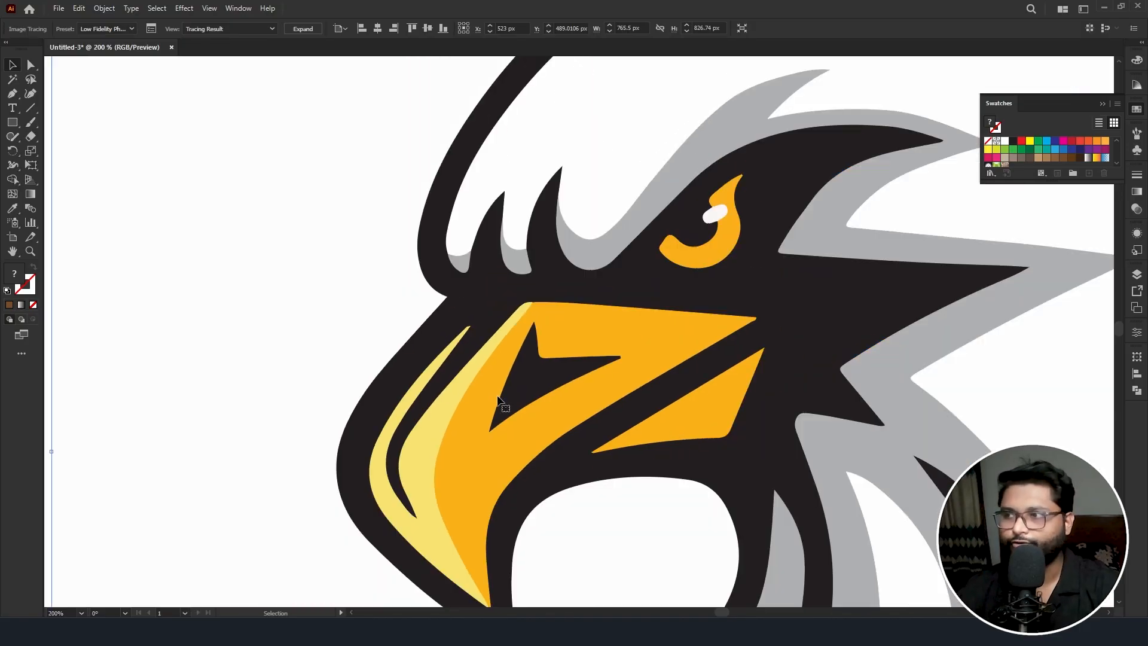
scroll(500, 399, right, 6)
scroll(500, 400, down, 6)
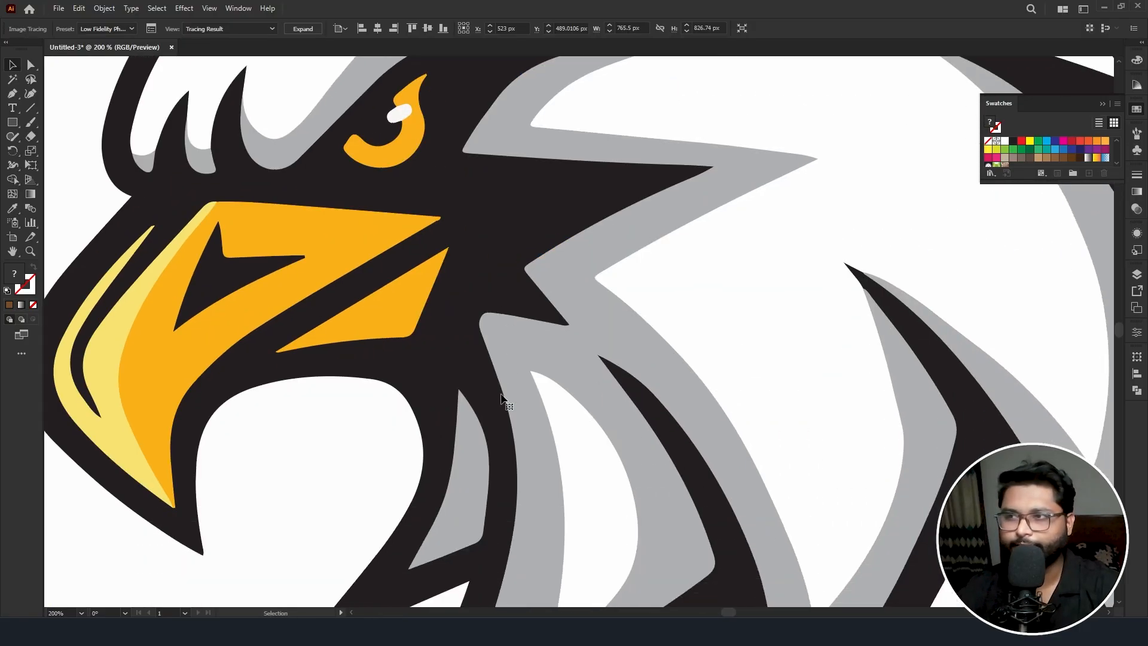
scroll(504, 398, down, 3)
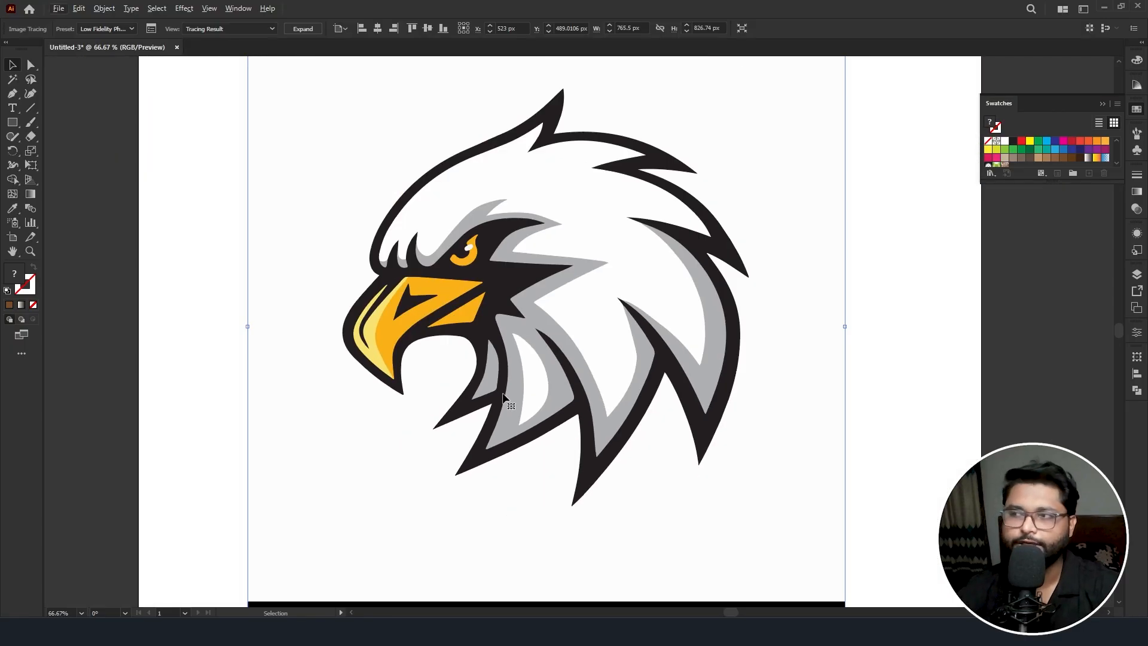
scroll(504, 400, down, 3)
- Move the traced eagle slightly down and try to recolor the unexpanded tracing with green and blue swatches
mouse_move(544, 438)
mouse_down()
mouse_move(577, 410)
mouse_move(545, 443)
mouse_up()
click(1030, 149)
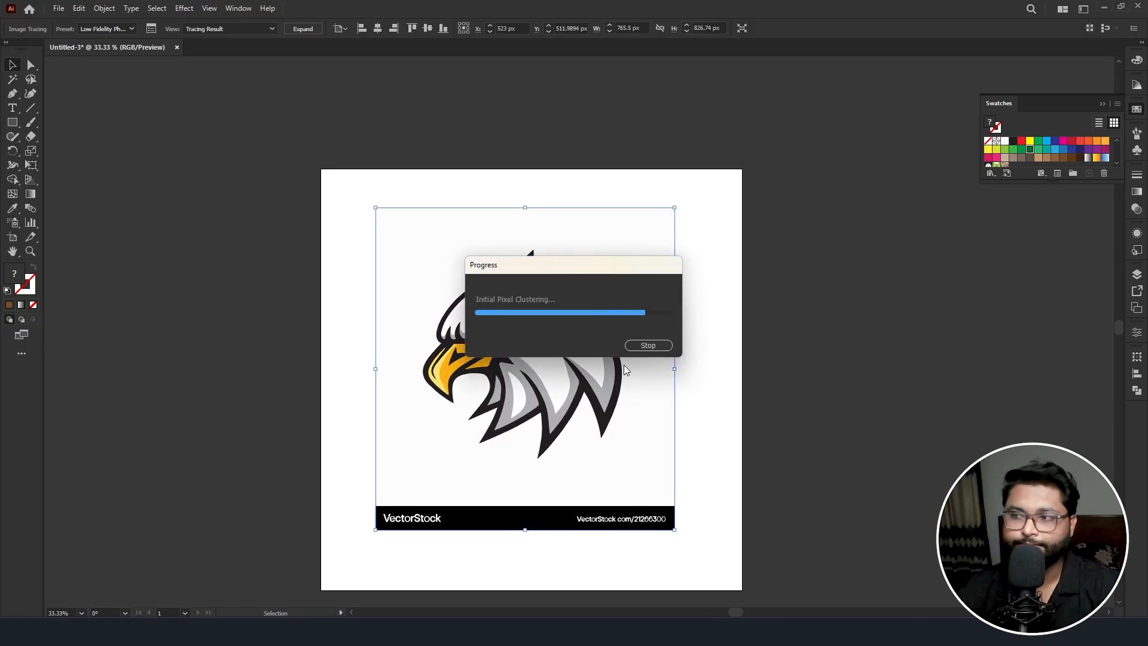
scroll(461, 349, up, 1)
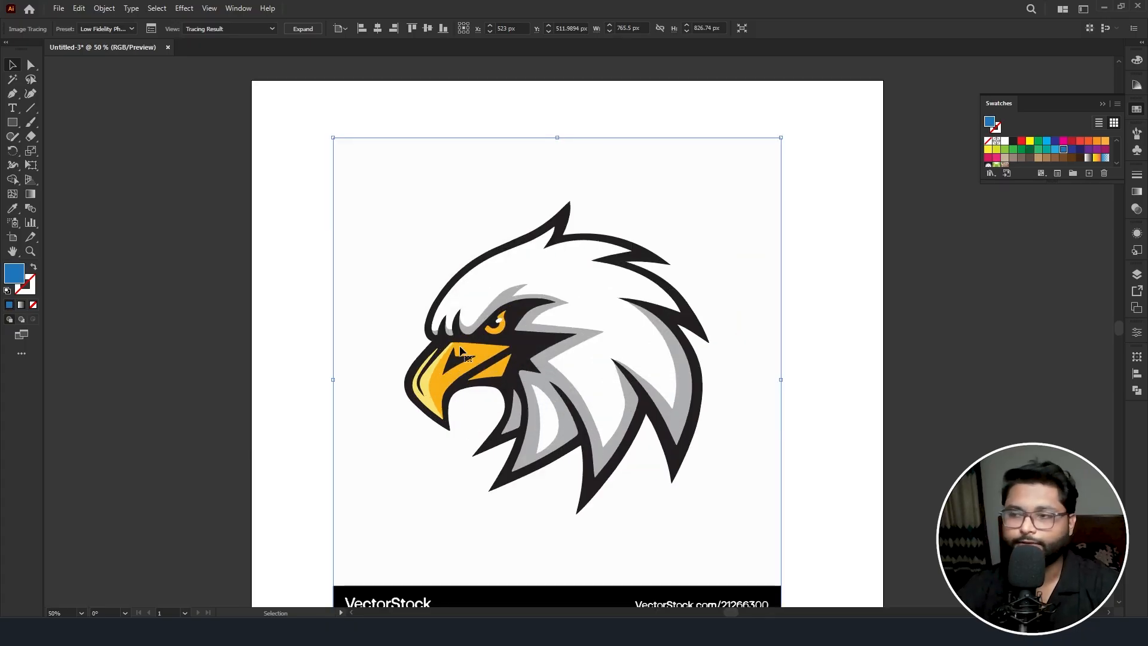
- Expand the tracing into vector paths and move the resulting group off the artboard to its left side
click(303, 28)
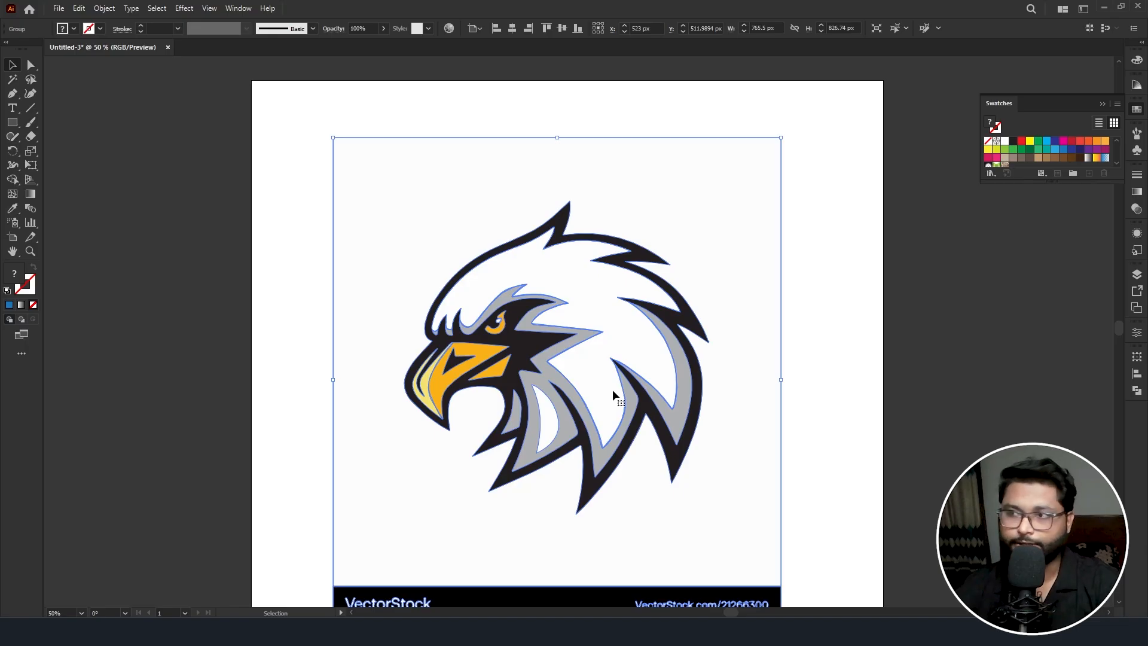
drag(602, 403, 194, 391)
scroll(579, 351, down, 1)
scroll(192, 395, left, 5)
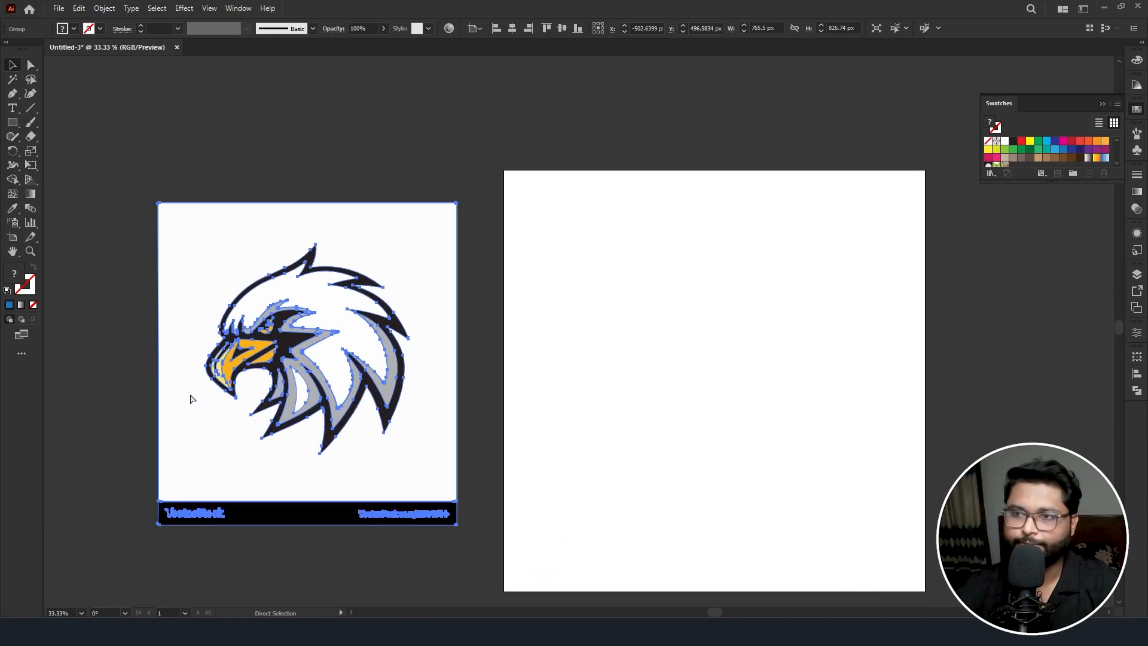
scroll(192, 399, left, 3)
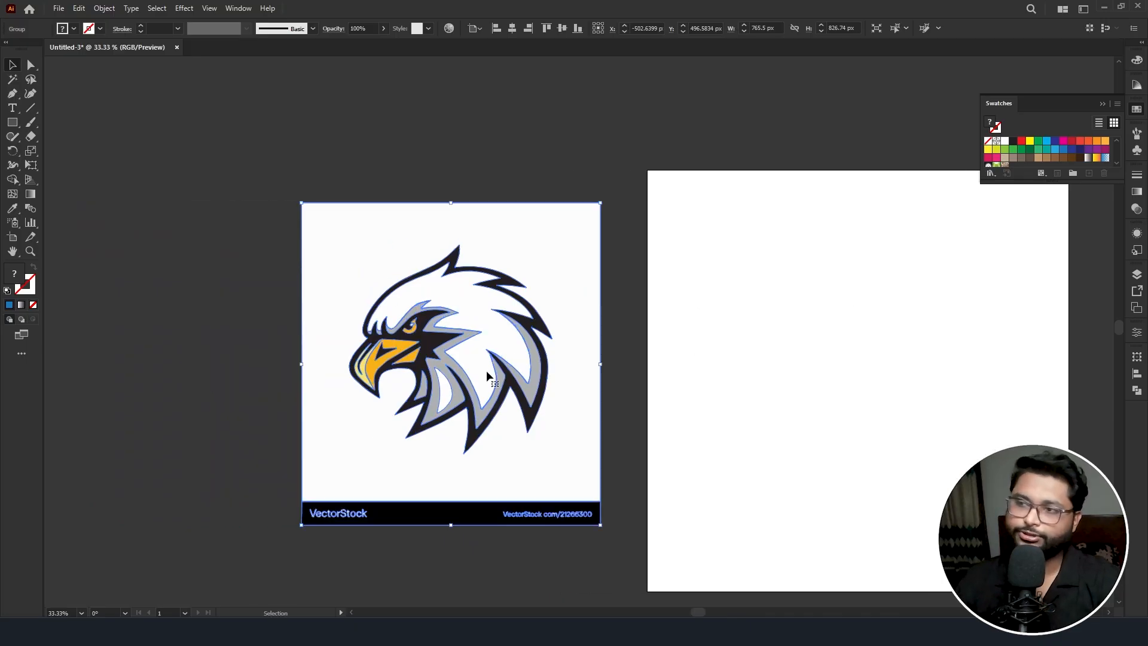
- Ungroup the expanded eagle artwork and deselect its paths
right_click(425, 279)
click(508, 437)
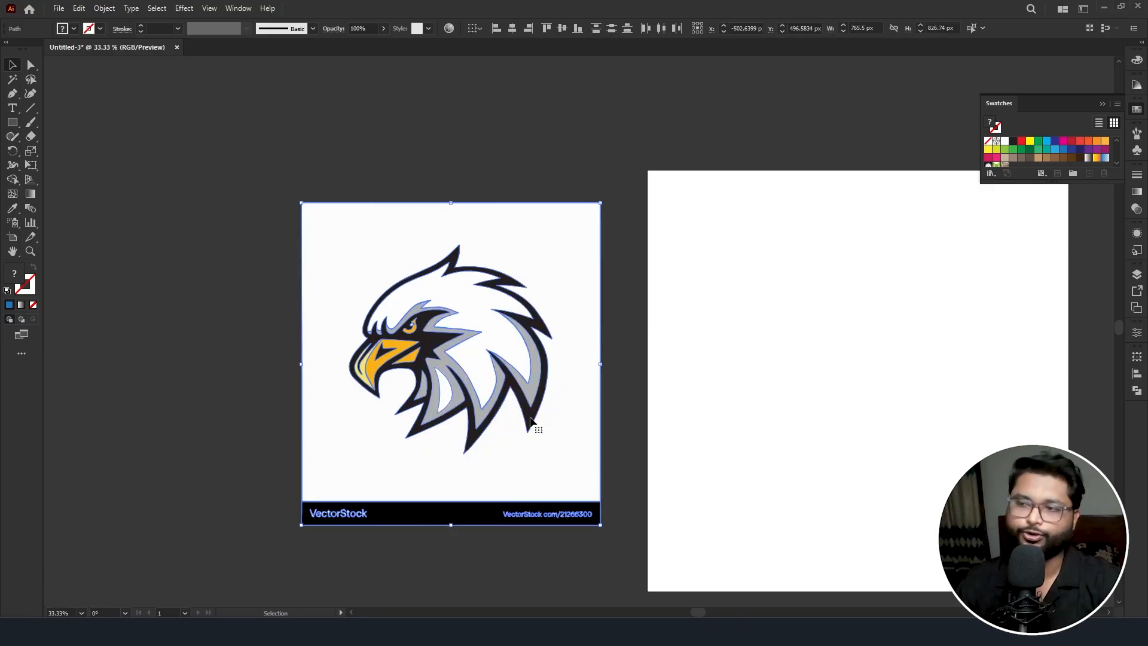
click(628, 412)
- Move the off-white background and VectorStock banner away from the eagle to the artboard's upper area, and nudge the eagle's paths slightly
drag(263, 491, 636, 551)
drag(523, 497, 875, 216)
drag(299, 187, 605, 525)
mouse_move(484, 380)
mouse_down()
mouse_move(488, 304)
mouse_move(484, 376)
mouse_move(471, 375)
mouse_up()
click(502, 478)
- Try orange, red, dark green and dark blue fills on the eagle's outline shape
click(516, 415)
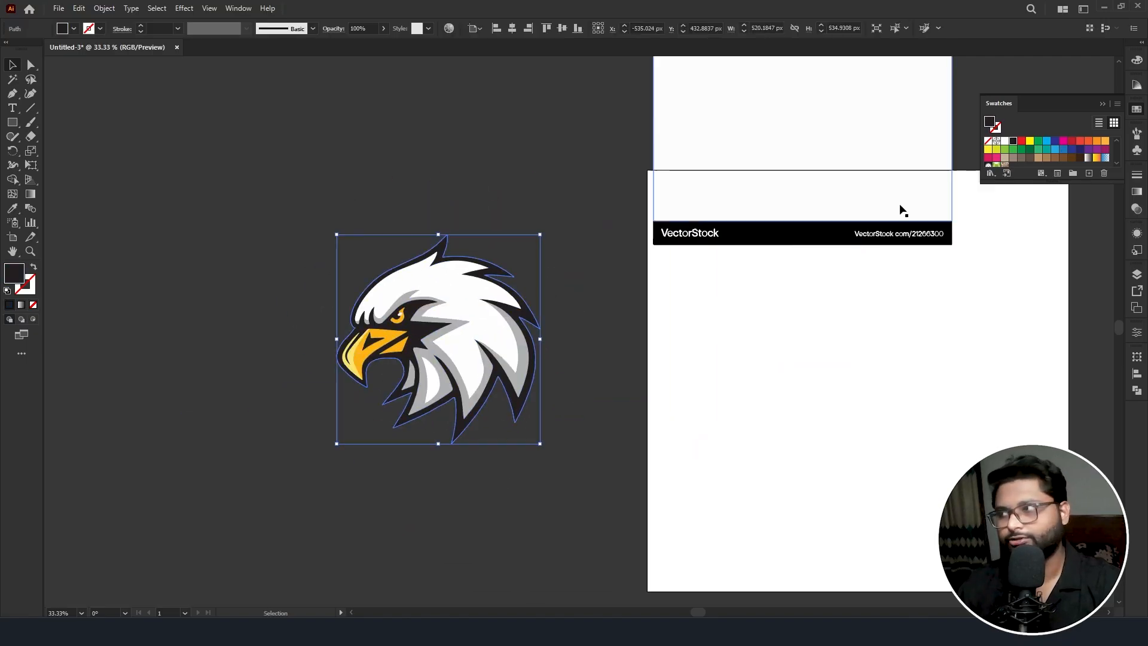
click(1096, 143)
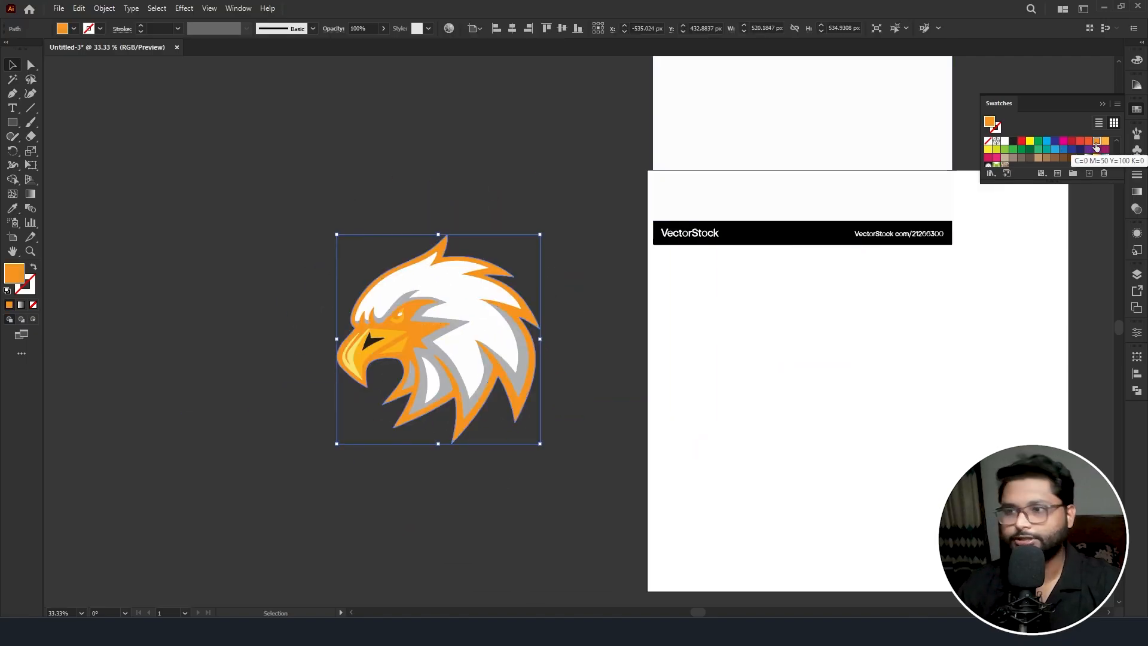
click(1081, 142)
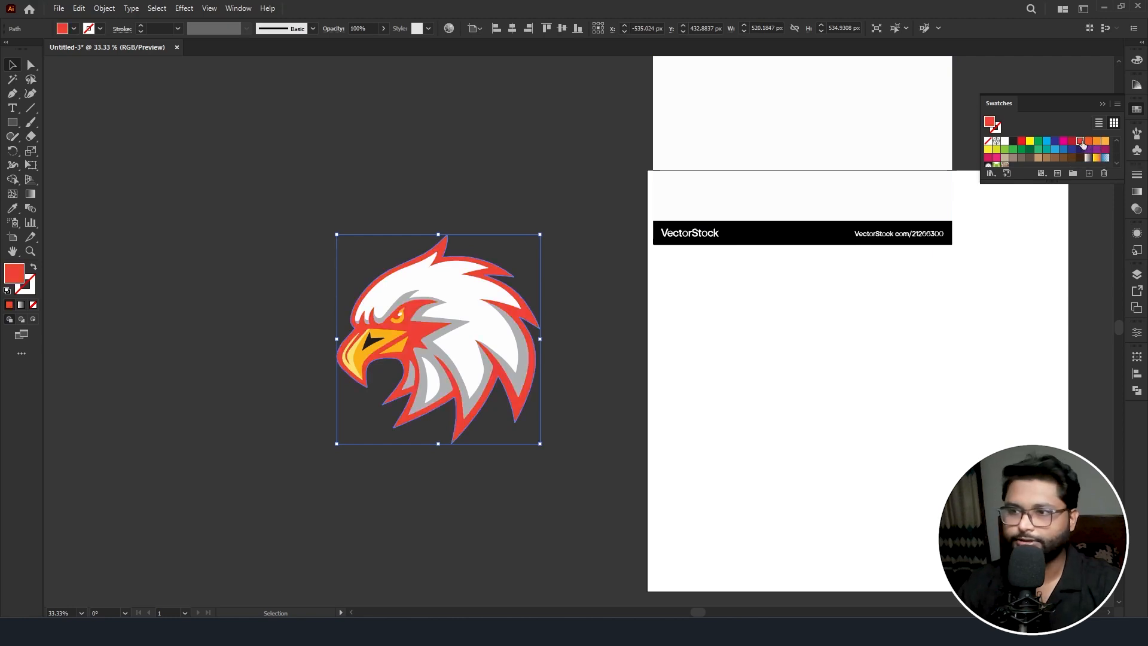
click(1030, 149)
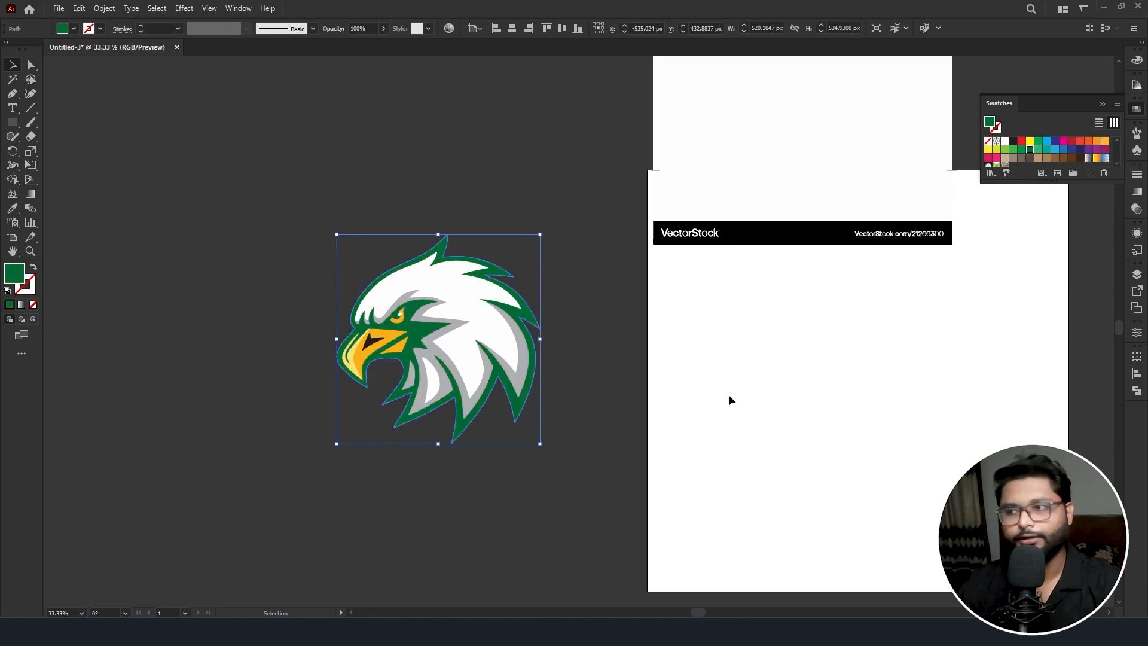
click(1079, 150)
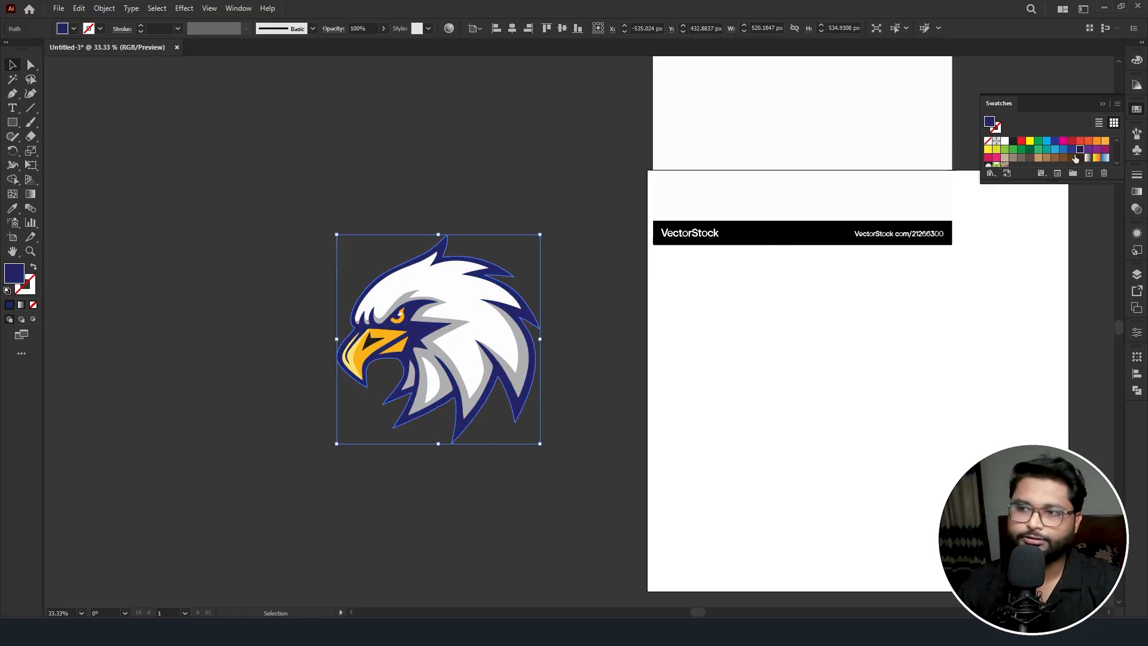
click(493, 478)
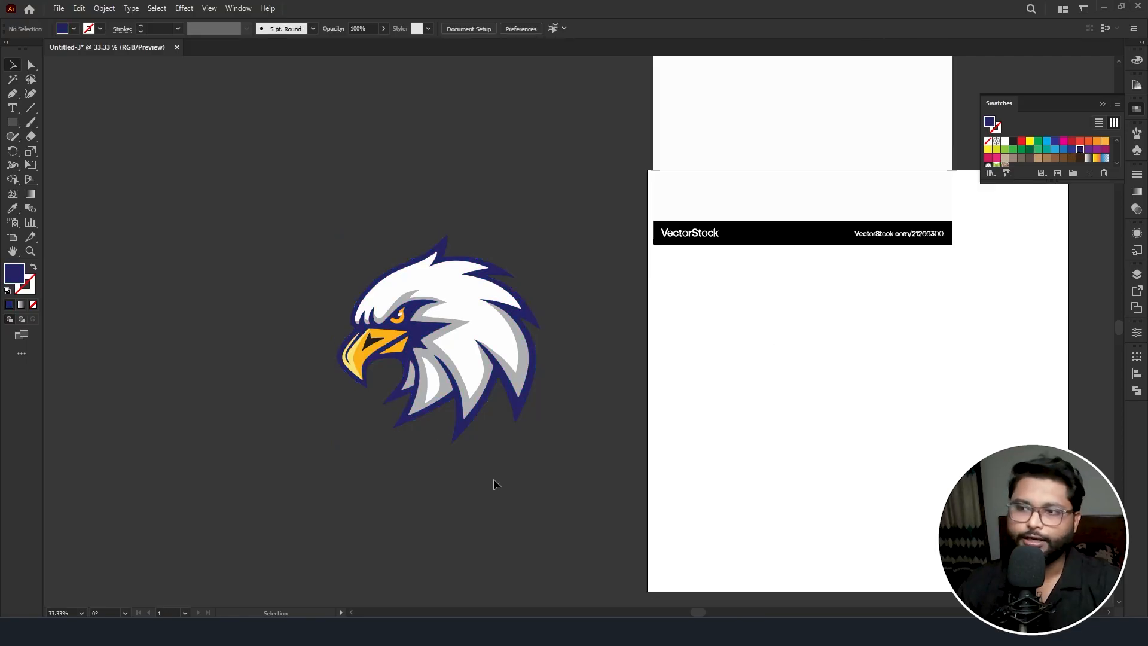
- Fill the eagle's outline shape with the black swatch
click(517, 415)
click(1013, 140)
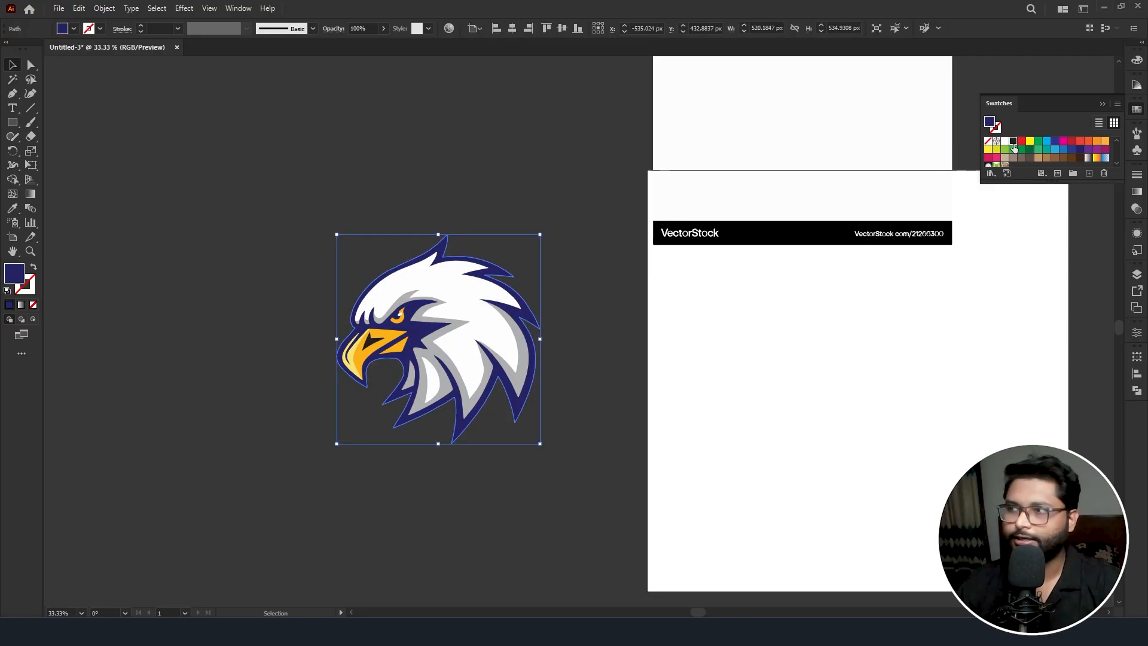
click(461, 452)
- Try orange and light orange fills on the eagle's white head feathers and undo both color changes
click(443, 312)
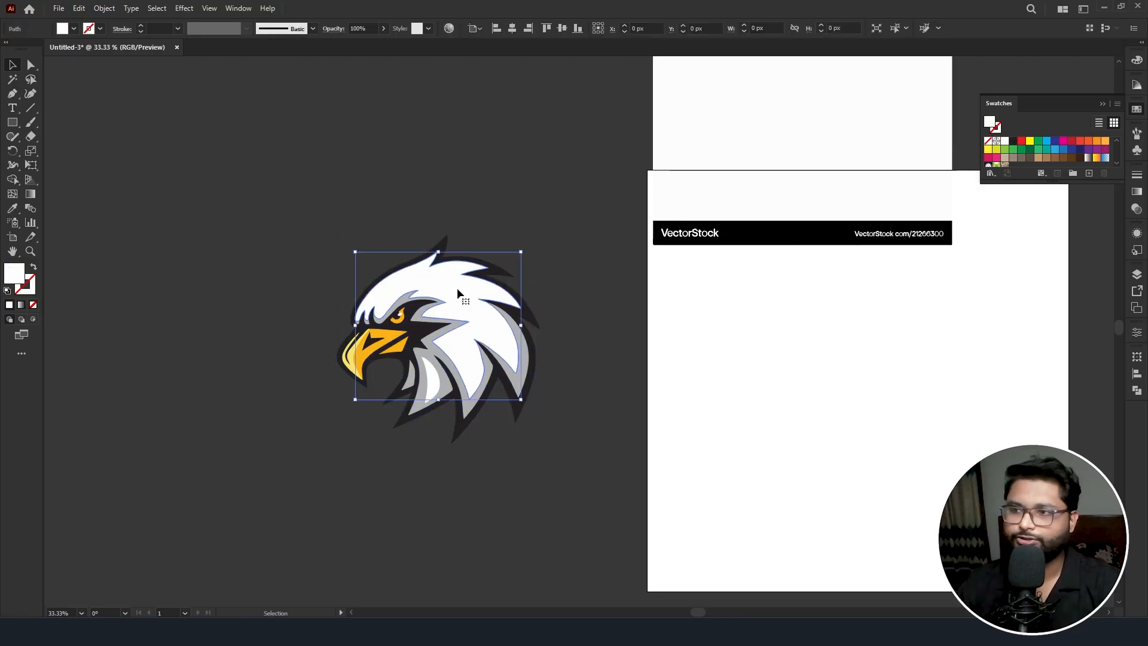
click(1097, 143)
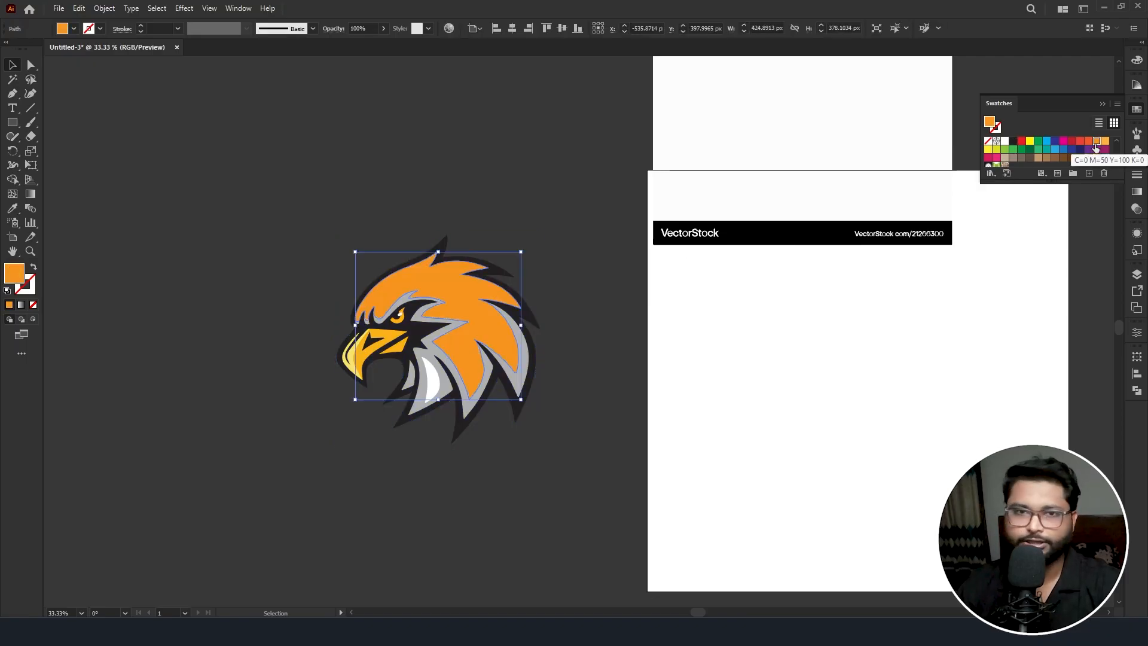
click(1105, 141)
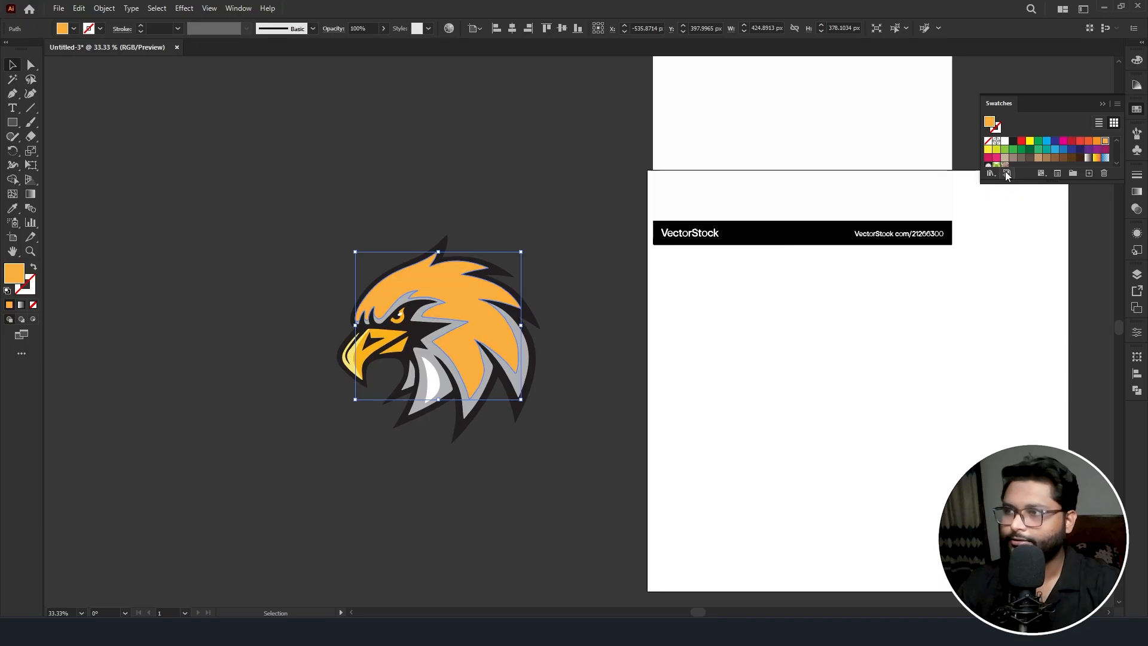
key(a)
key(ctrl+z)
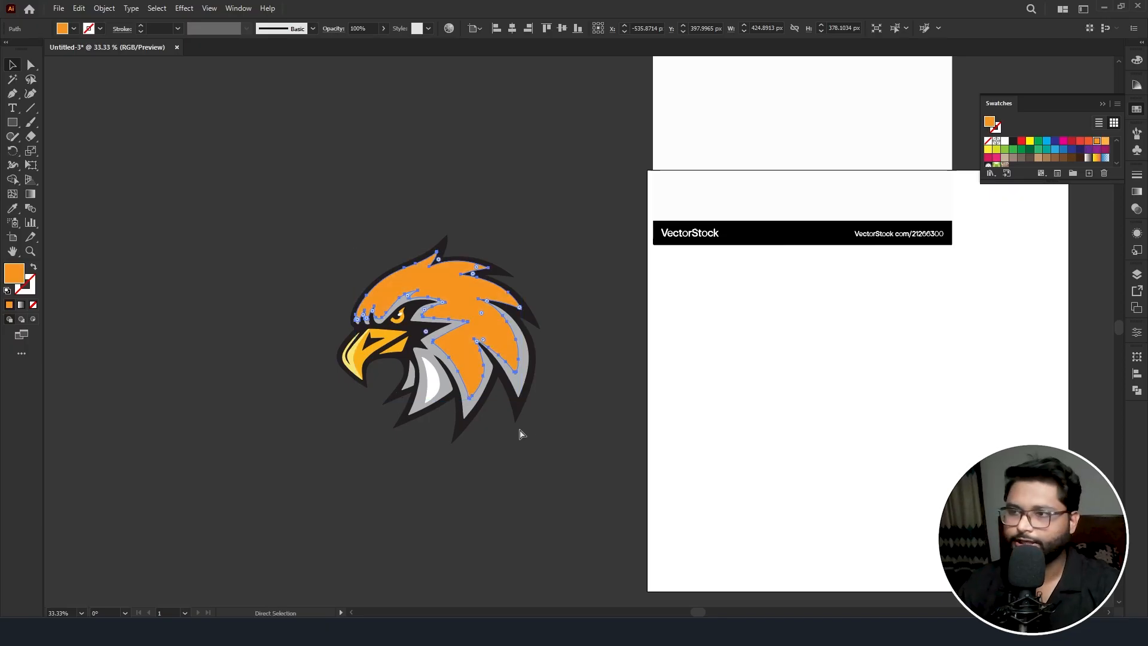
key(v)
key(ctrl+z)
click(565, 373)
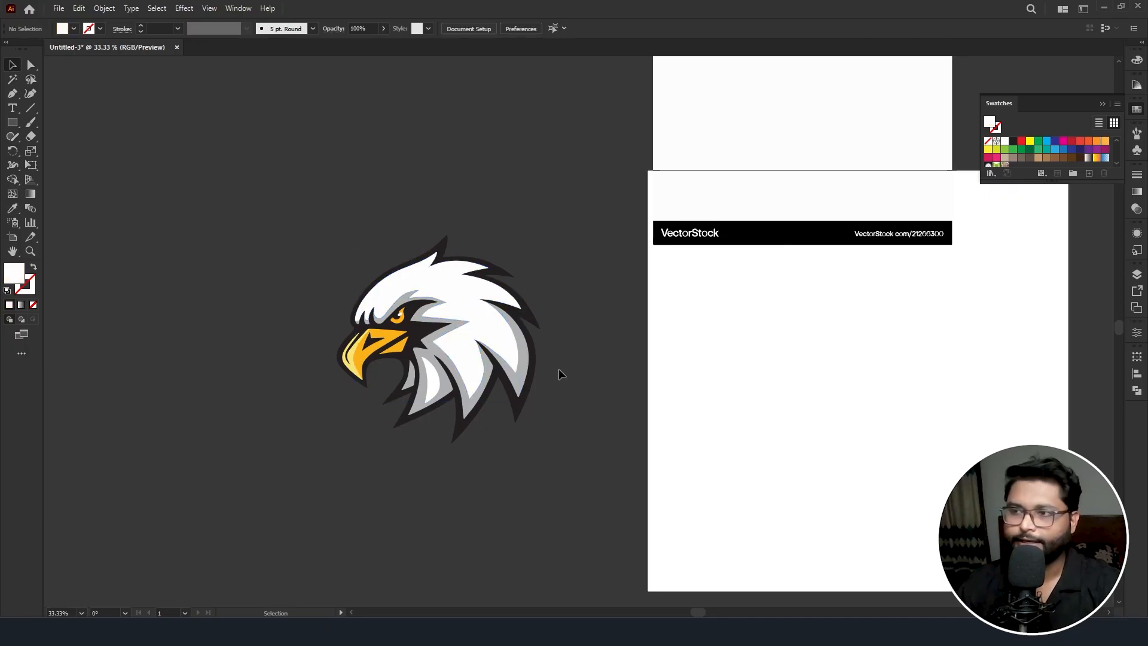
- Fill the eagle's orange eye shape with red and deselect it
click(402, 318)
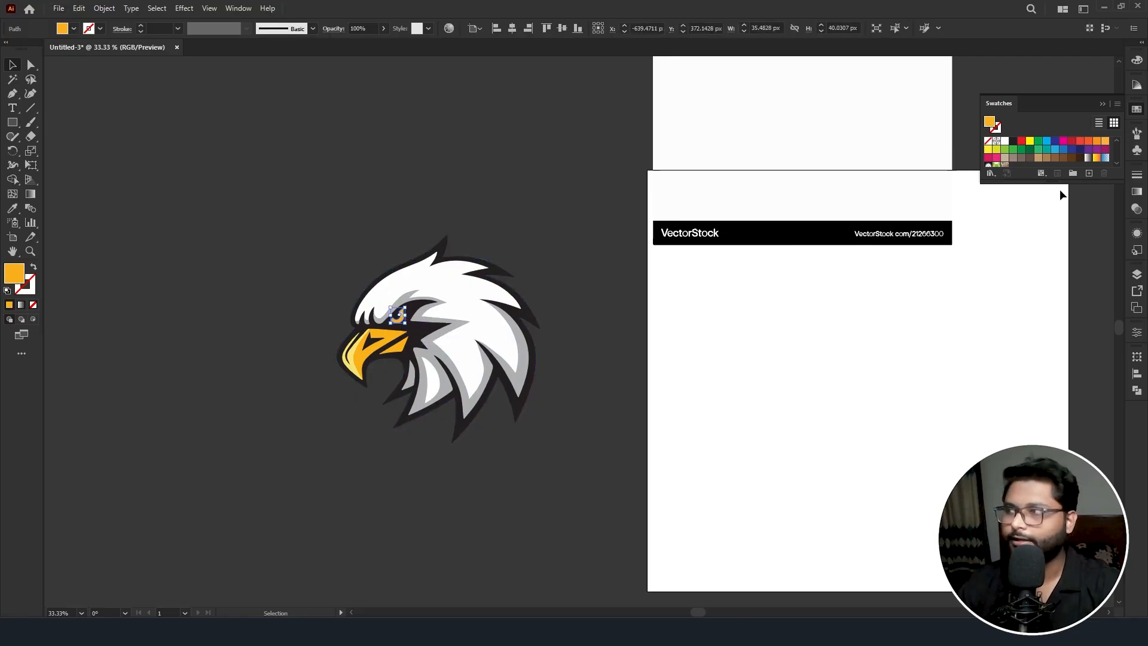
click(1021, 141)
click(586, 419)
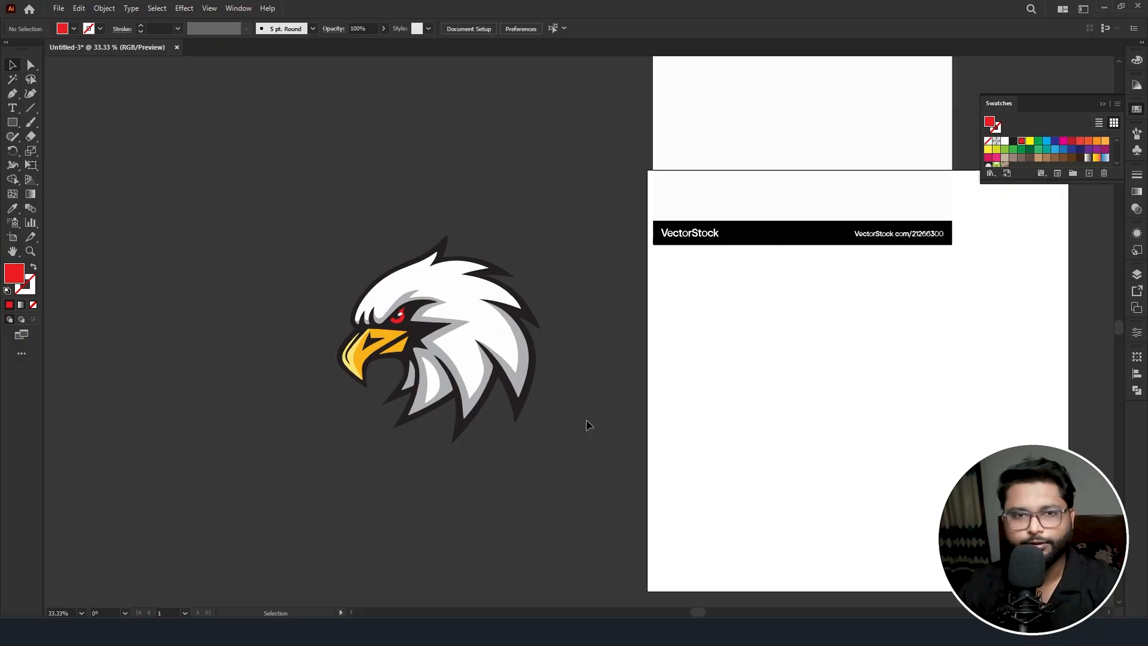
- Delete the leftover white background pieces and the black VectorStock banner, and move the traced eagle further up and left from the artboard
scroll(457, 345, up, 5)
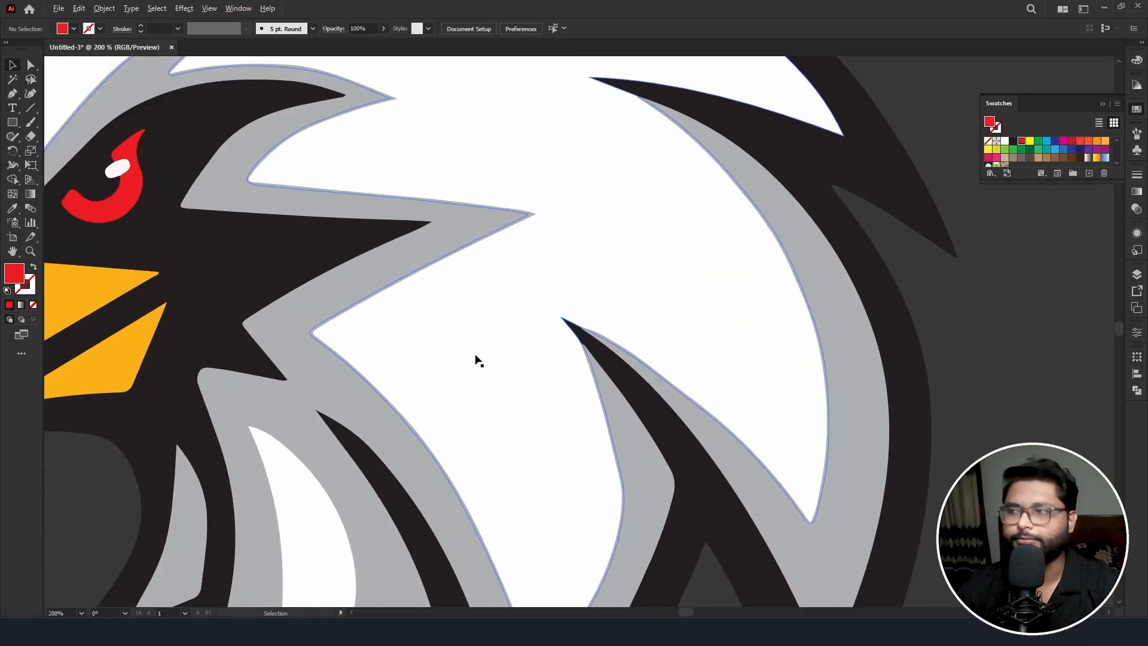
scroll(453, 369, down, 3)
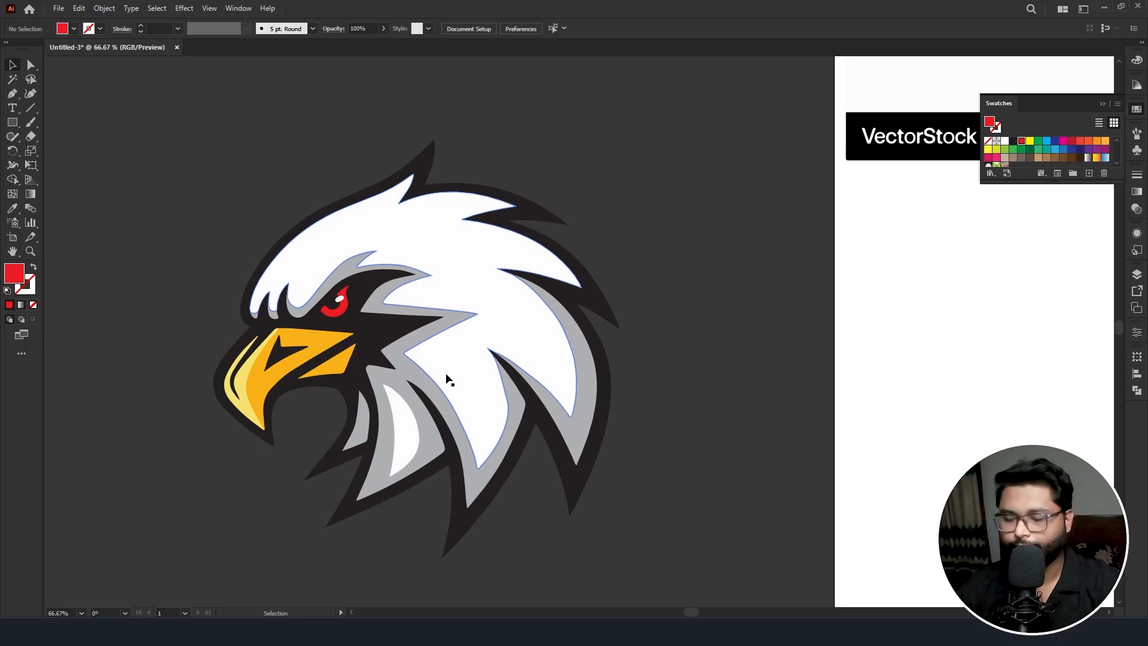
scroll(419, 368, down, 3)
scroll(417, 367, down, 1)
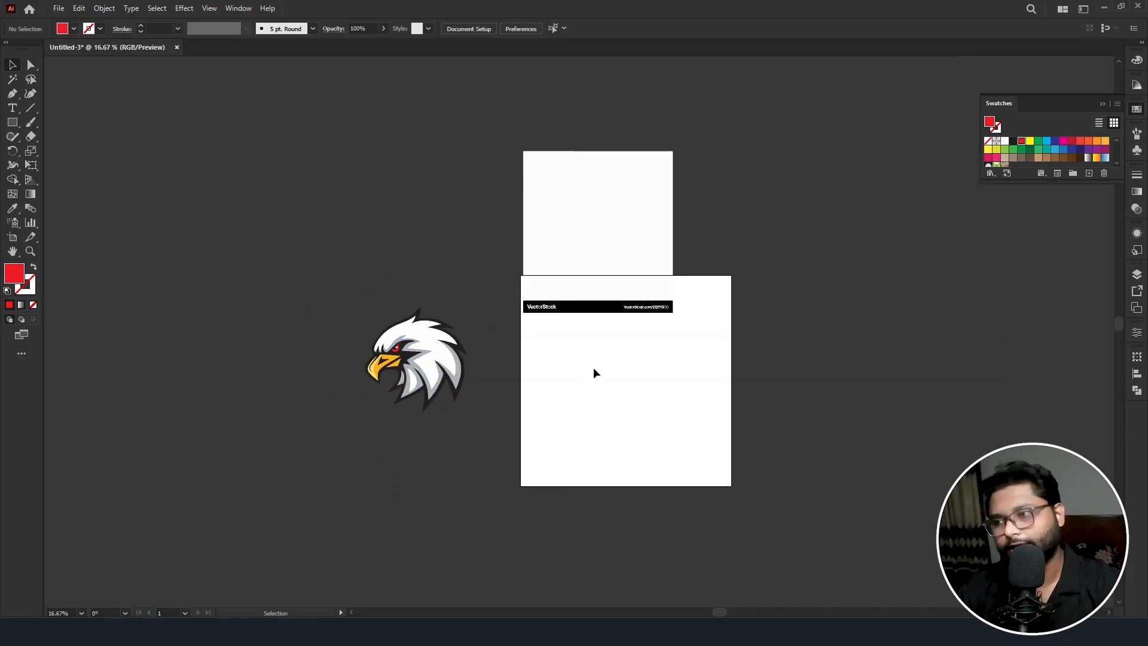
drag(532, 171, 565, 370)
drag(510, 249, 729, 532)
key(Delete)
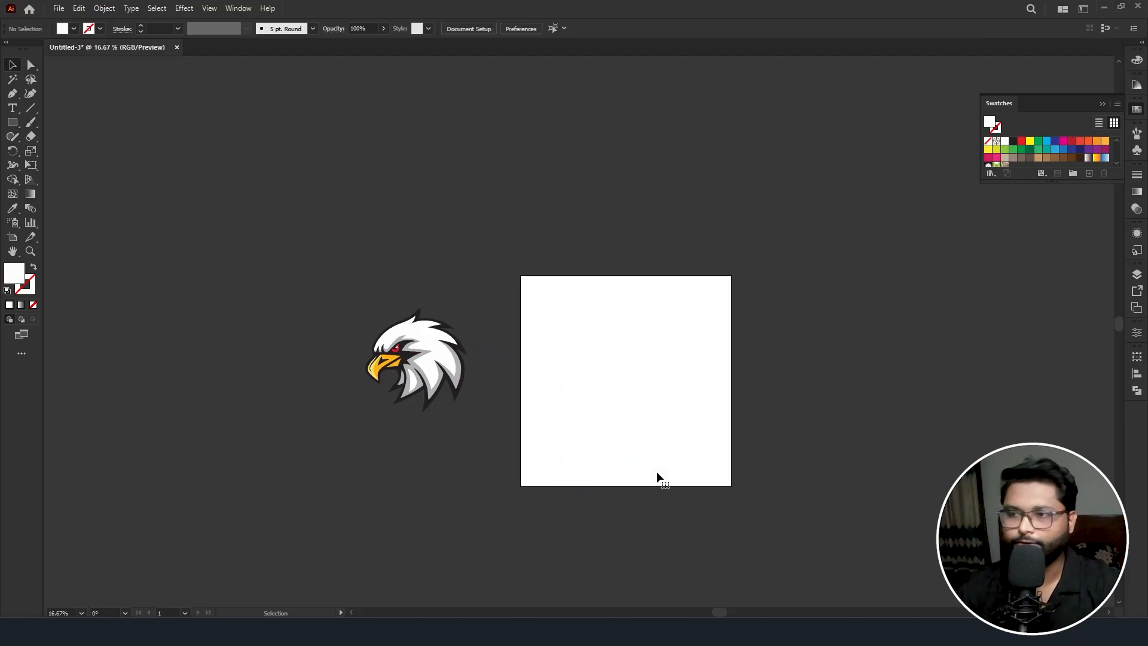
drag(346, 285, 489, 444)
drag(432, 380, 389, 357)
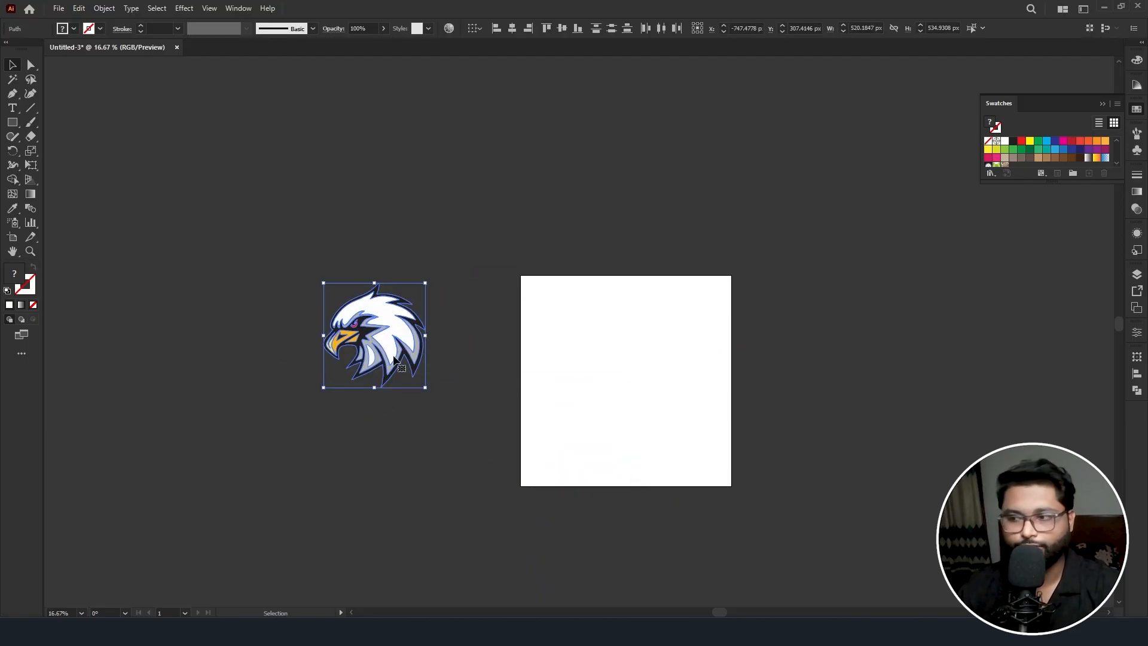
- Place aggressive-eagle-mascot-logo-vector-21266300.avif from File Explorer's Documents folder, move it to the right of the artboard and deselect it
mouse_move(629, 631)
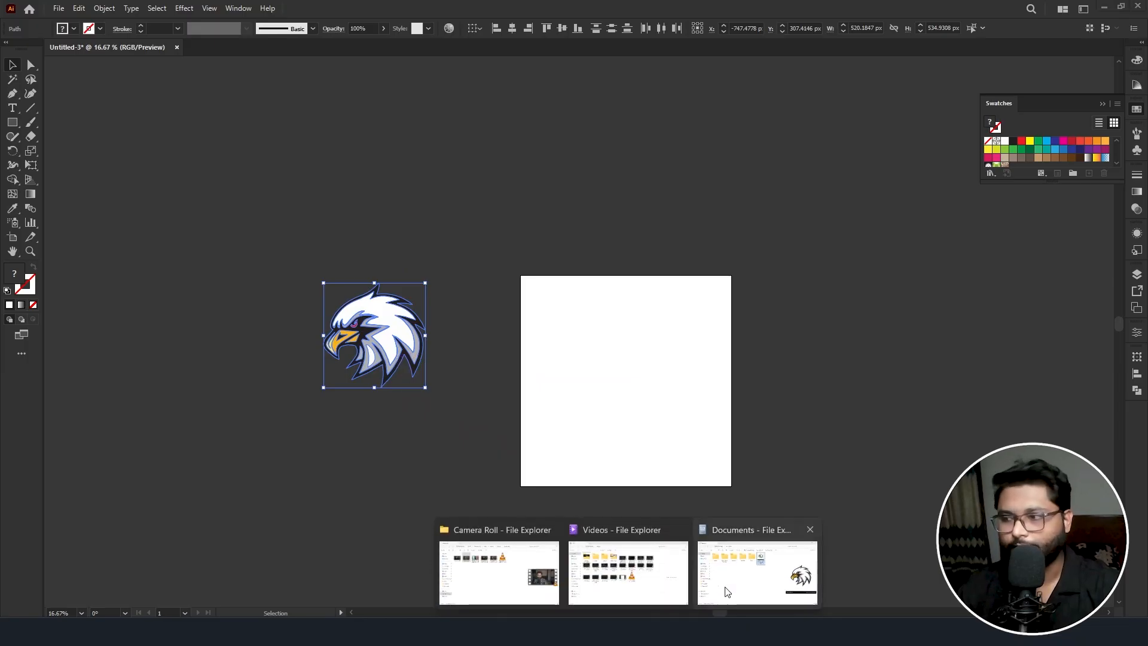
click(726, 589)
drag(580, 202, 534, 564)
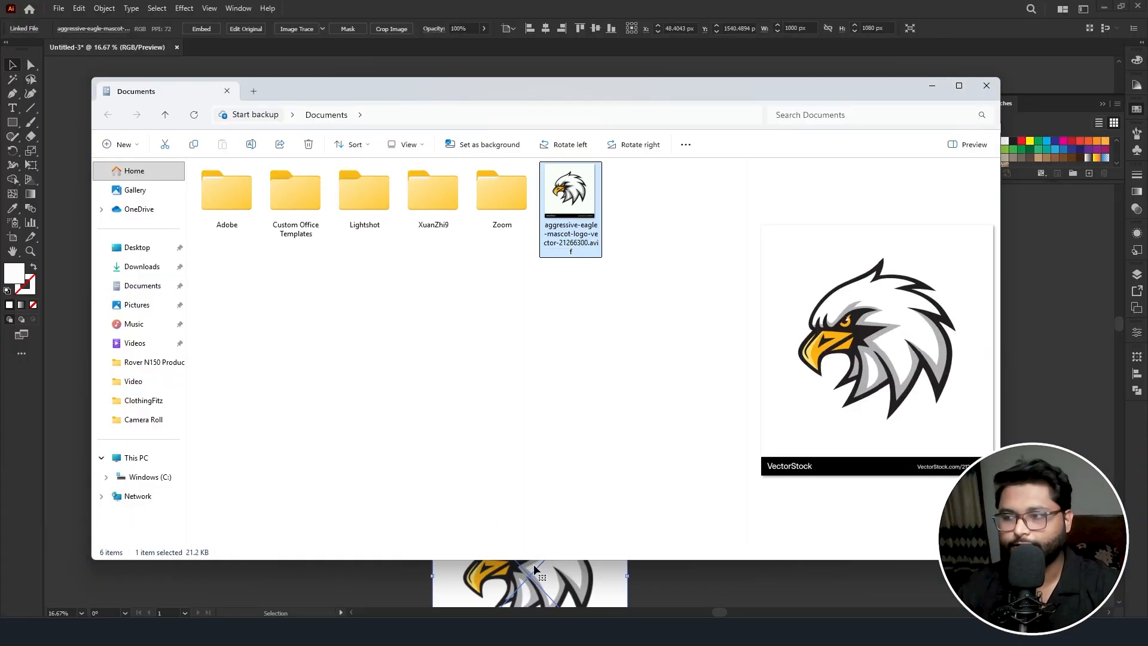
click(931, 89)
drag(600, 461, 893, 355)
scroll(775, 372, right, 8)
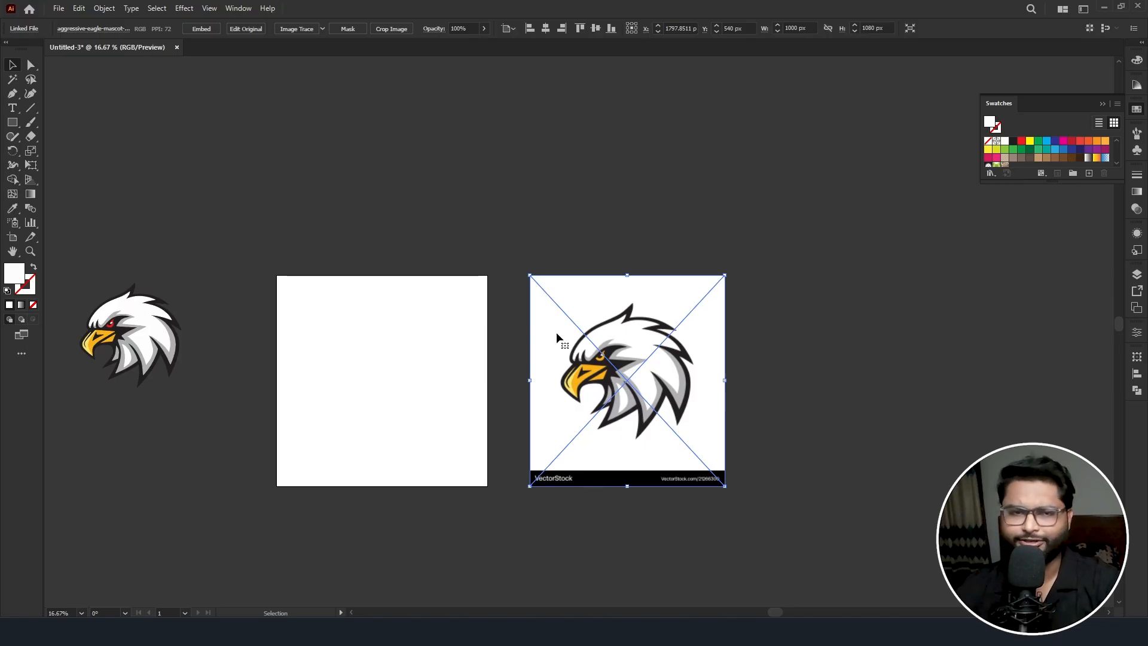
scroll(655, 381, up, 2)
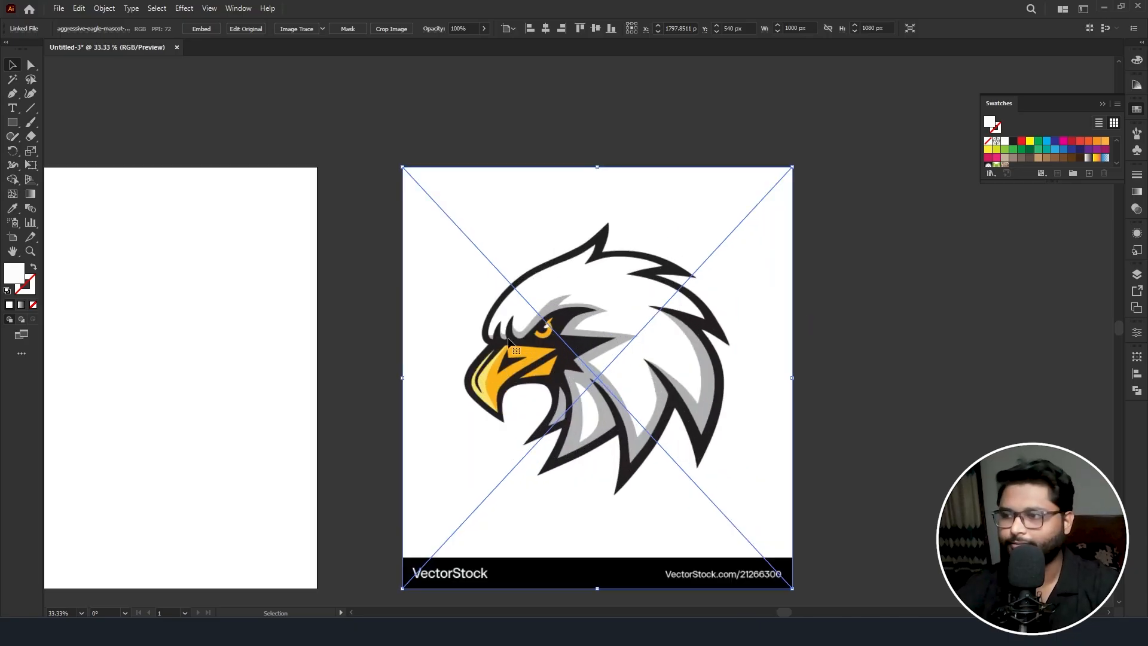
mouse_move(594, 362)
mouse_down()
mouse_move(605, 339)
mouse_move(611, 375)
mouse_up()
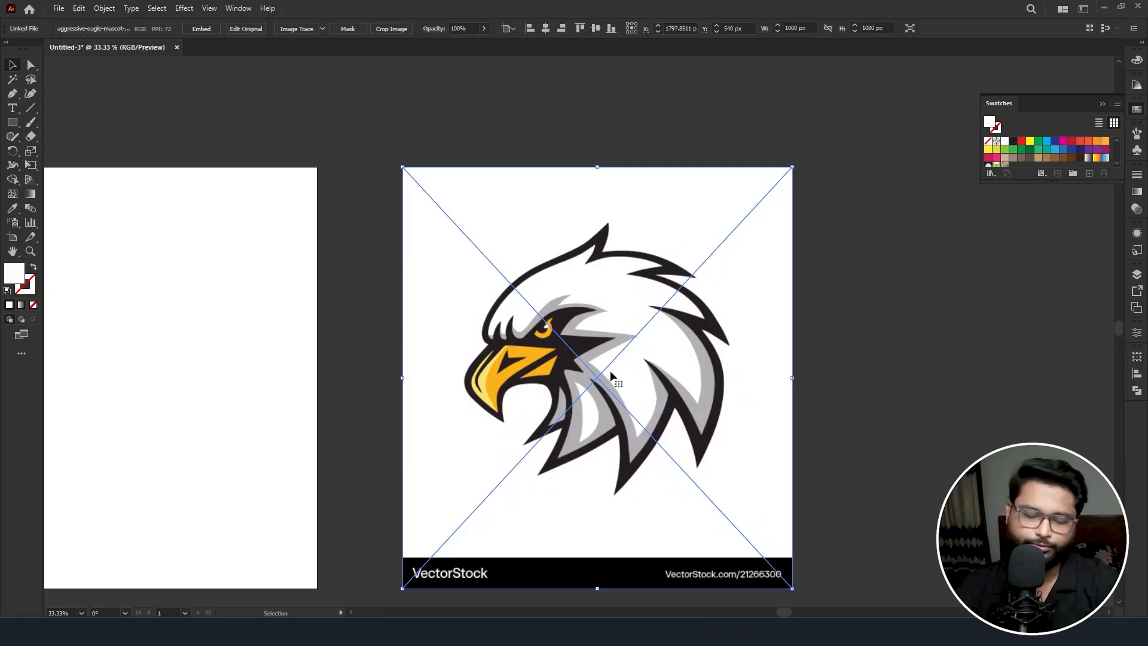
key(a)
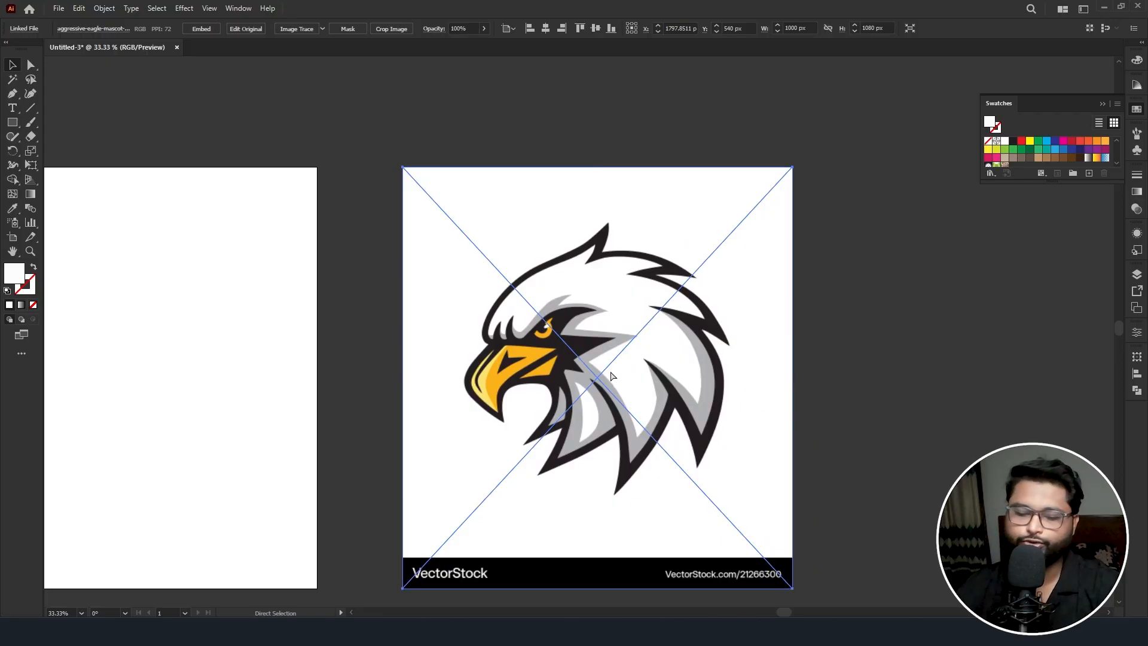
key(ctrl+shift+a)
key(v)
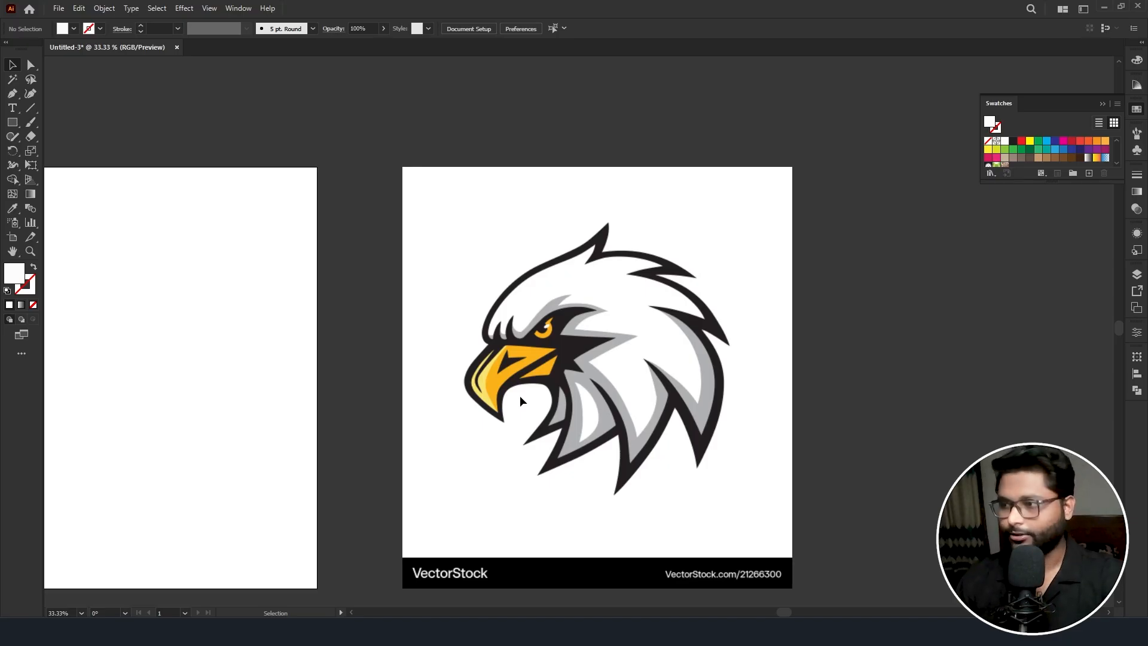
scroll(589, 356, up, 1)
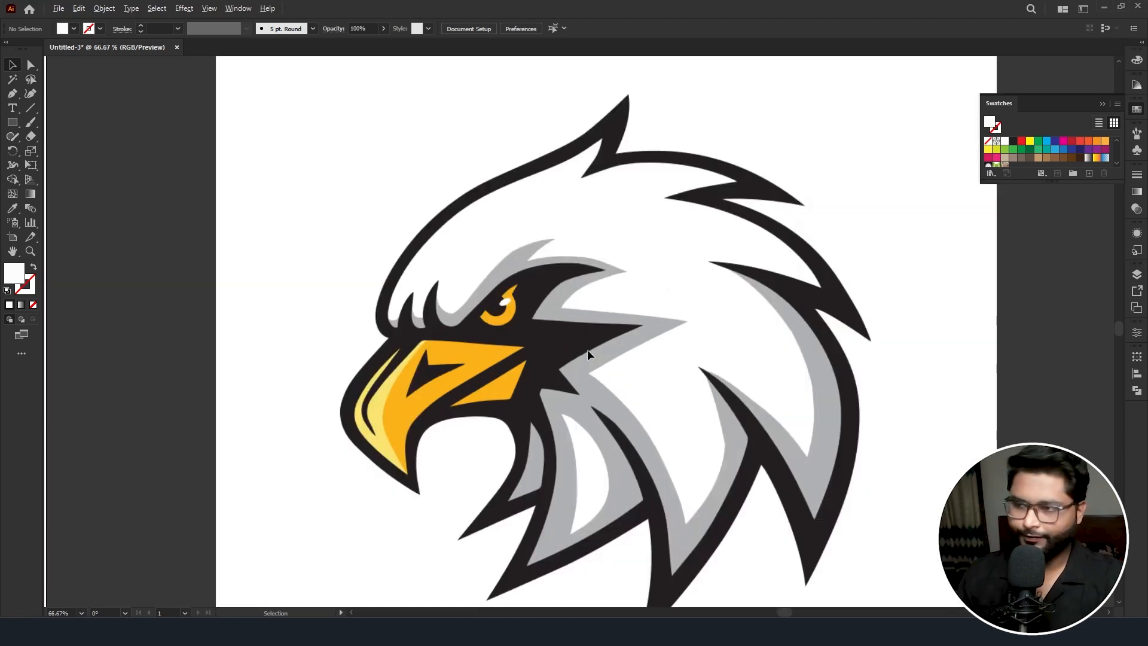
scroll(588, 352, up, 1)
scroll(518, 352, down, 1)
scroll(518, 352, down, 1)
scroll(517, 350, up, 1)
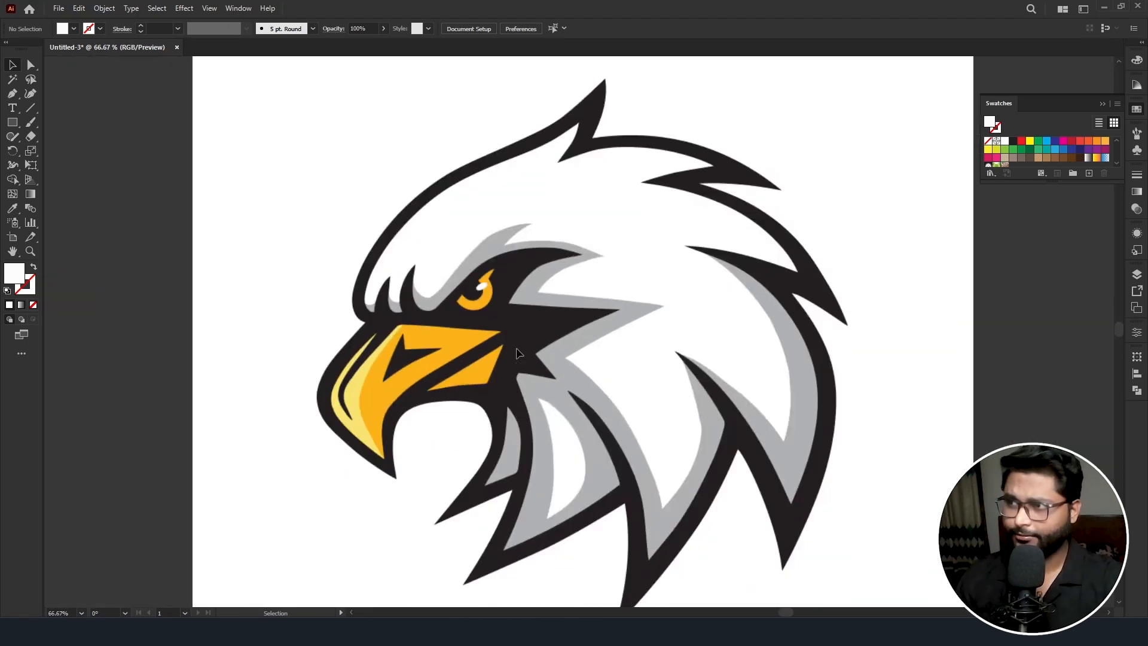
scroll(518, 353, right, 3)
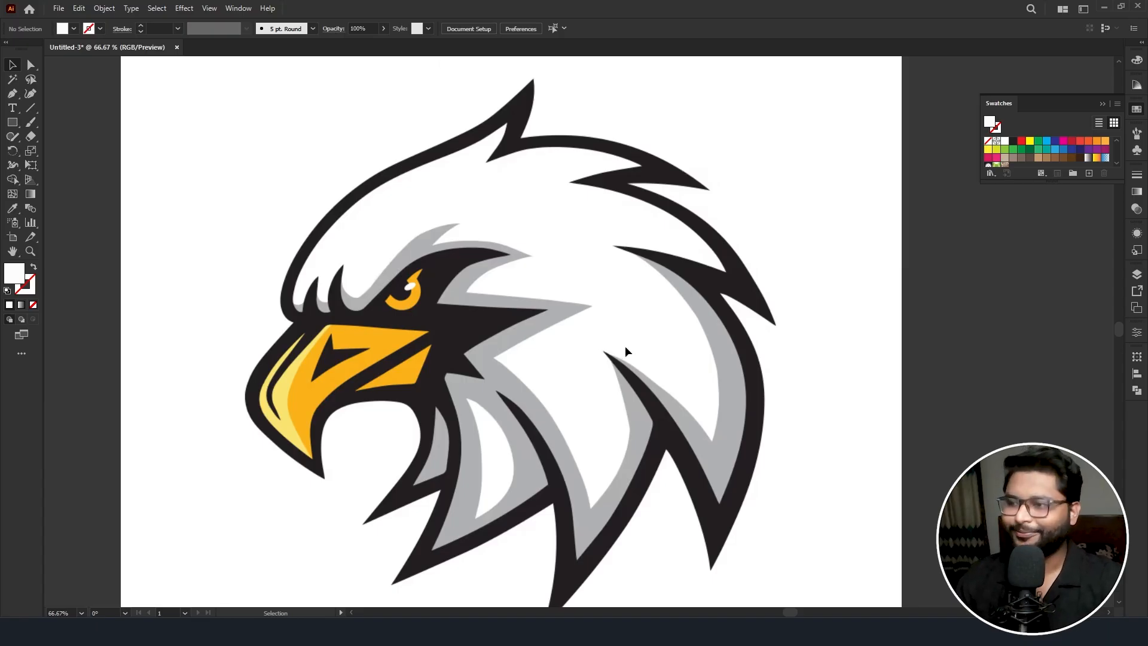
- Start a Pen path at the eagle's beak tip, curve it along the beak's lower outer edge, and set no fill with a 000000 stroke
scroll(442, 248, down, 1)
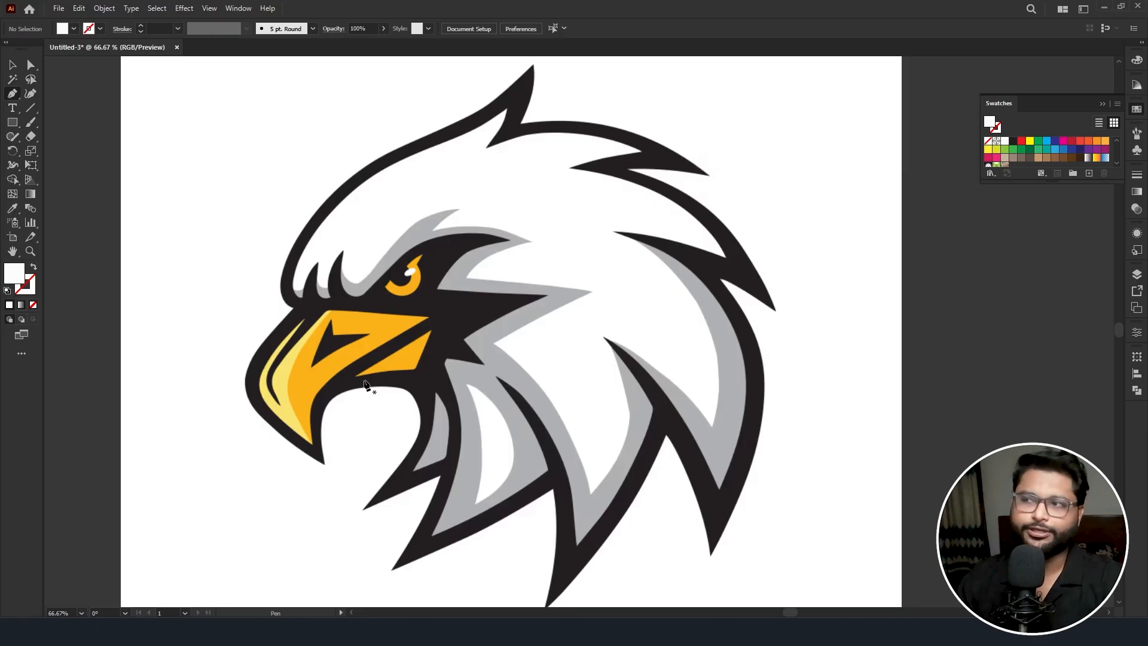
scroll(317, 469, up, 5)
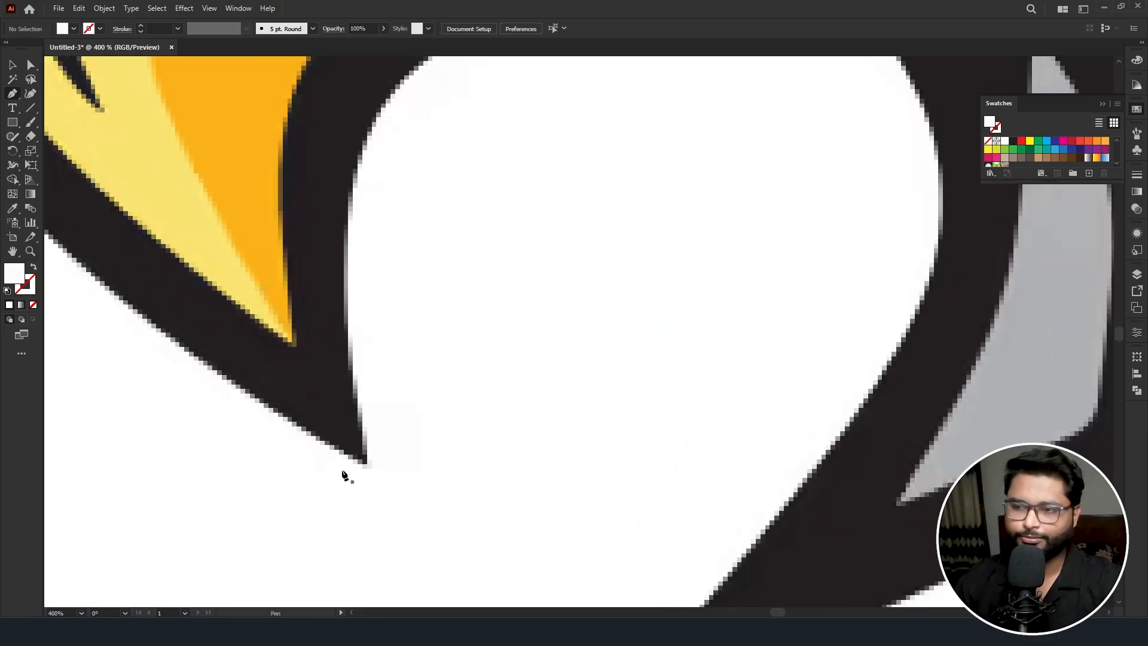
click(367, 466)
scroll(362, 465, down, 2)
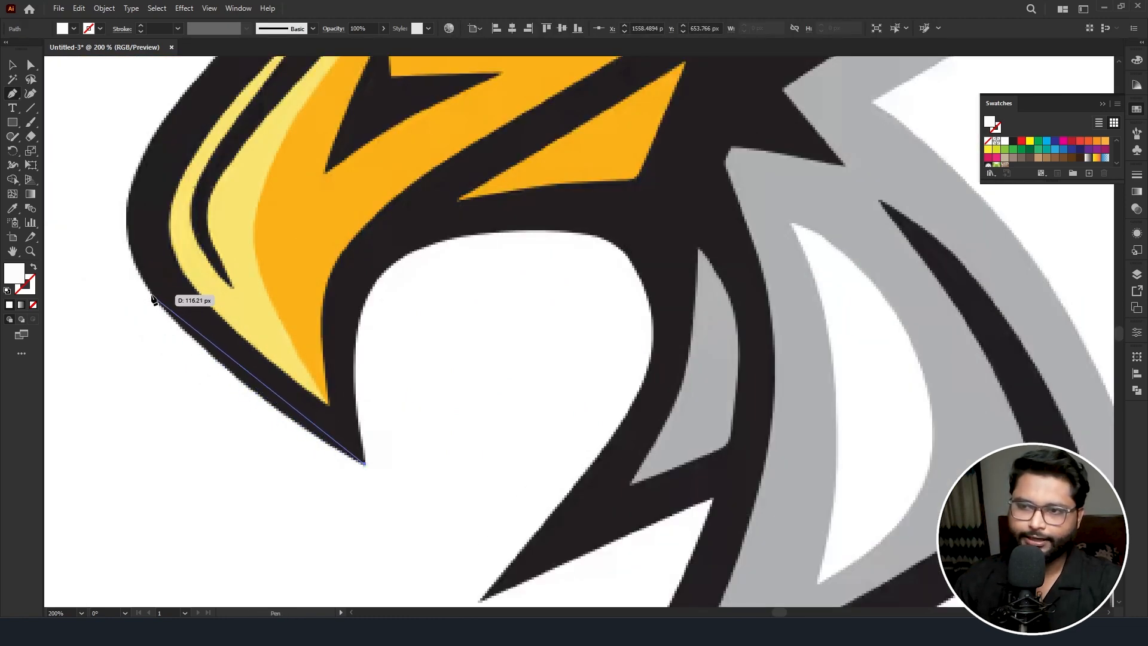
drag(153, 297, 64, 190)
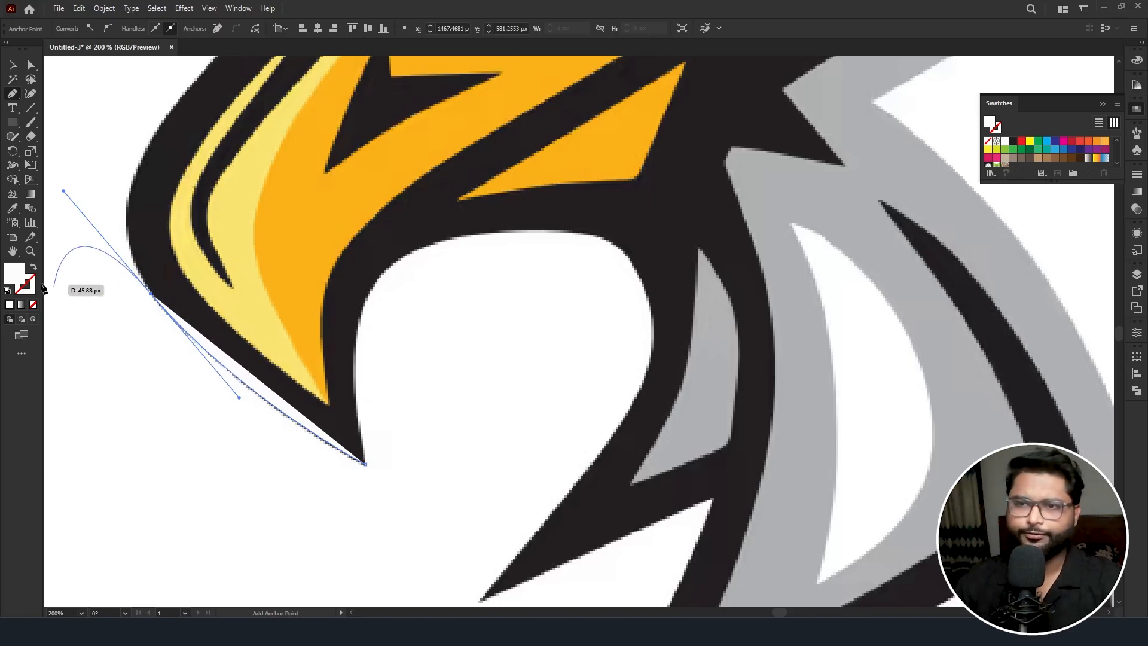
click(34, 307)
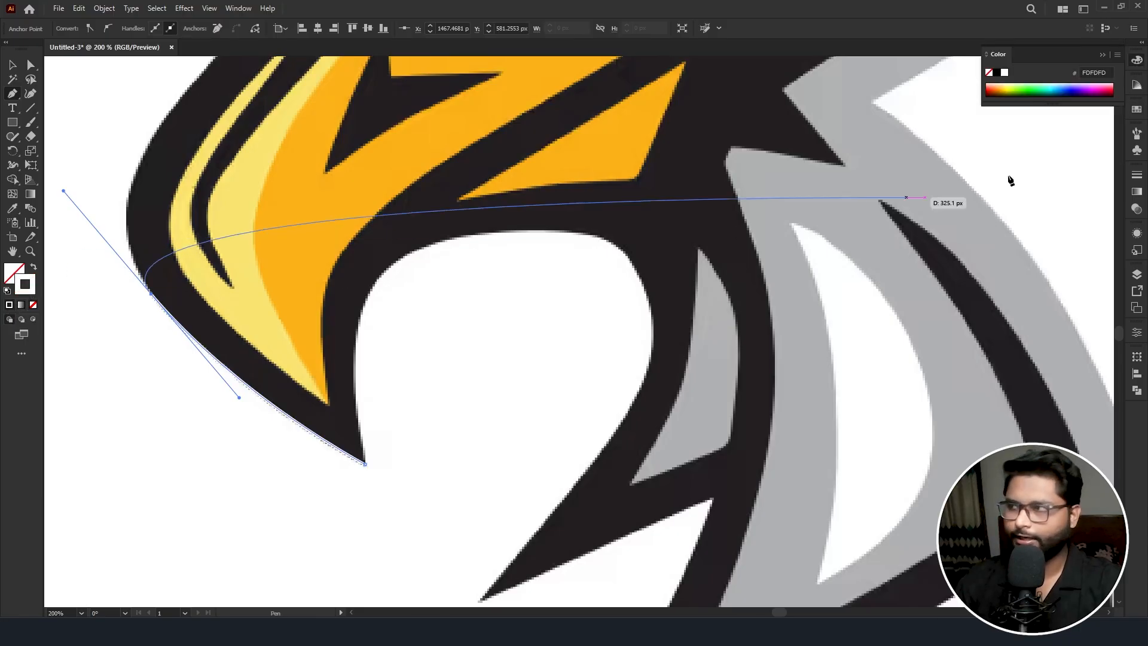
click(997, 74)
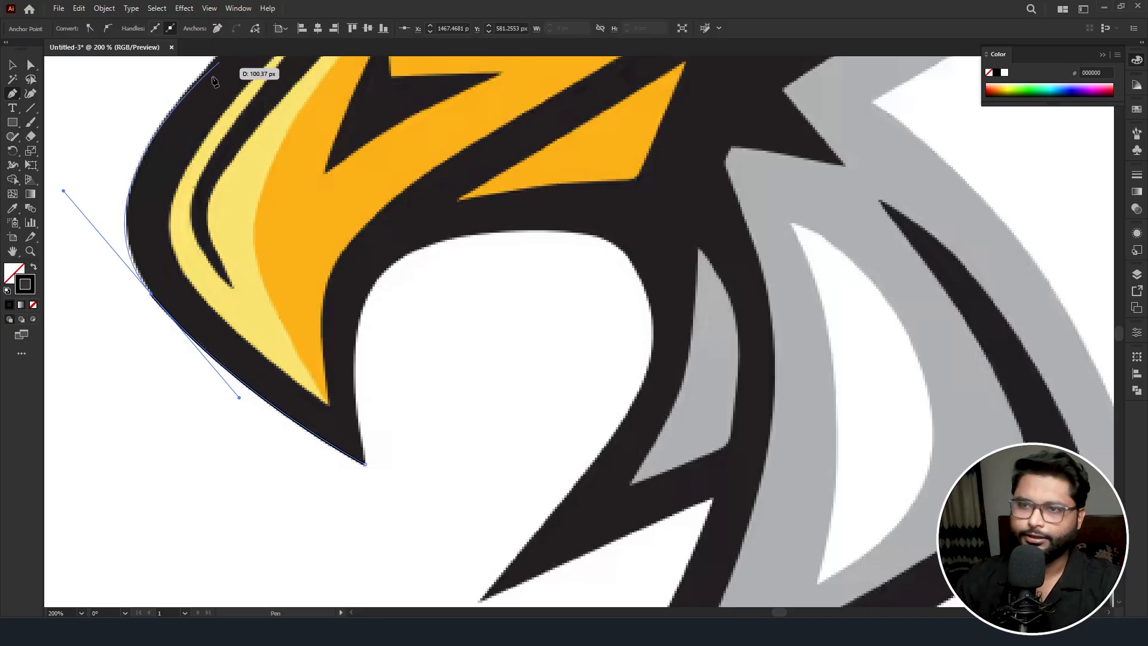
- Continue the Pen path up the front edge of the beak to the notch where it meets the forehead
scroll(227, 107, up, 4)
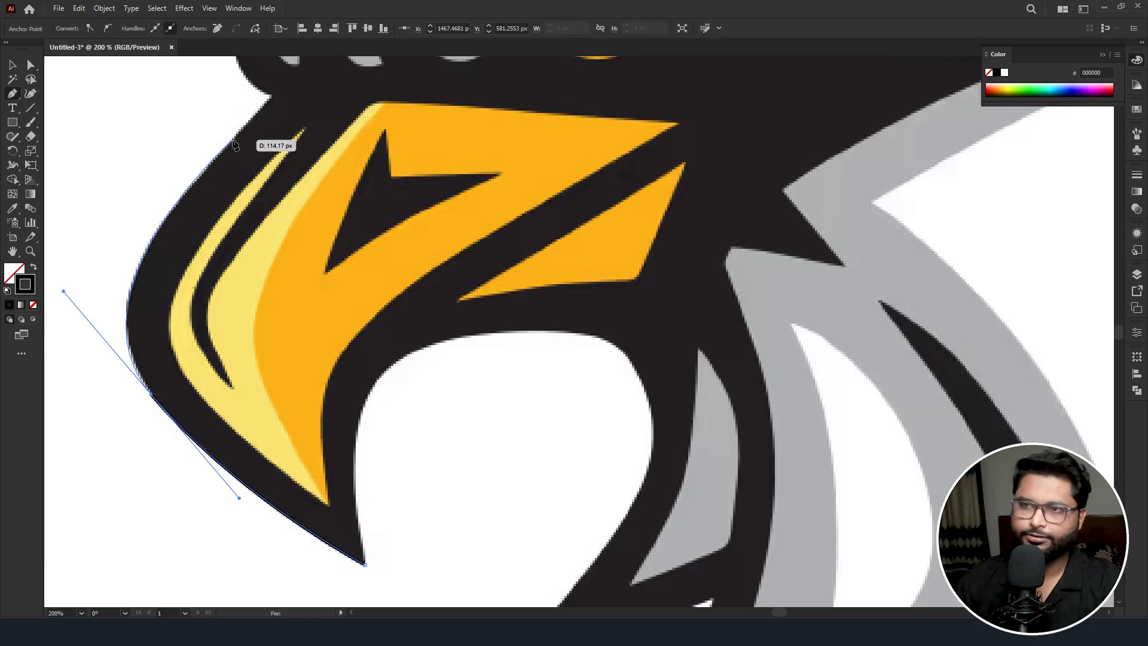
click(233, 141)
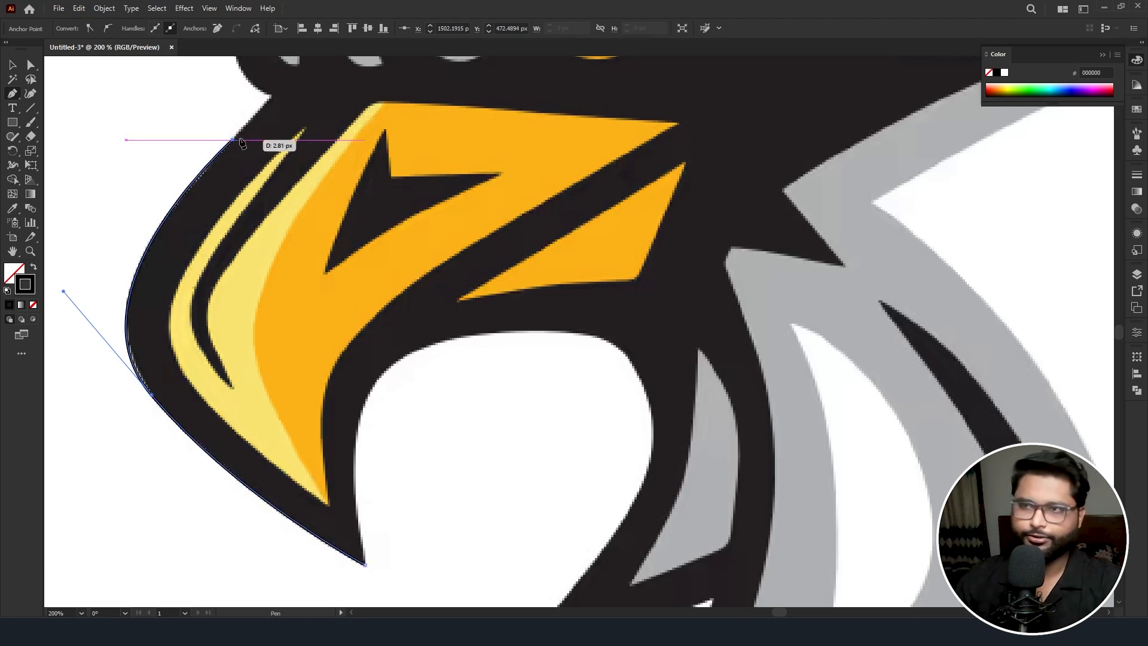
click(271, 100)
- Trace the forehead's outer edge from the beak notch with two curved Pen segments, retracting each anchor's outgoing handle
scroll(272, 102, up, 6)
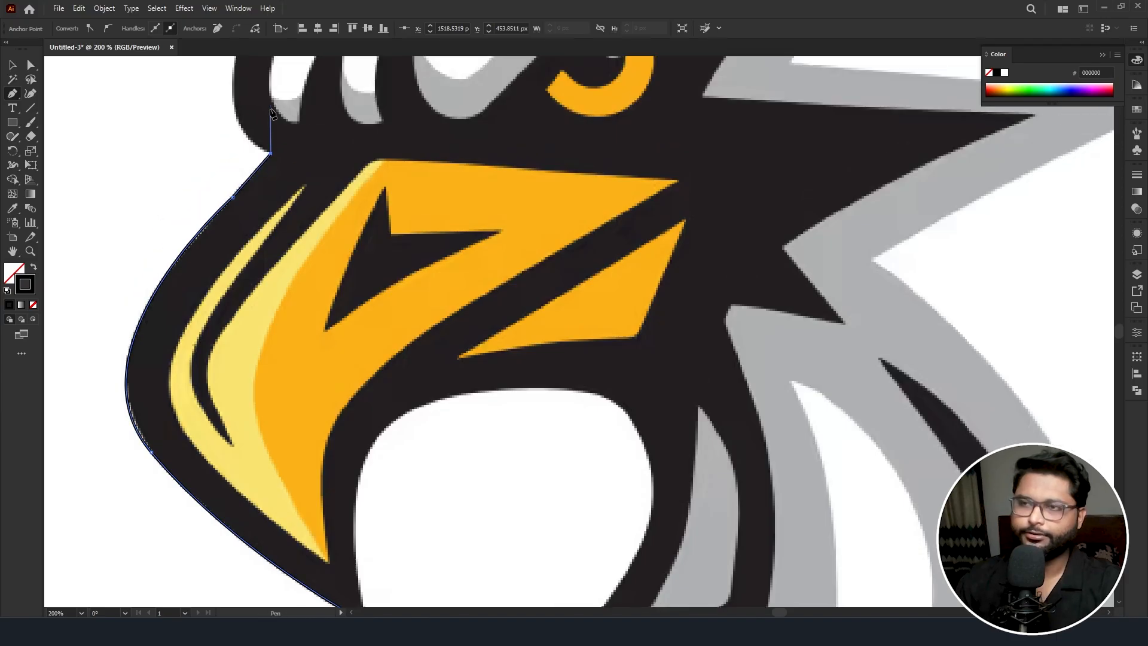
scroll(282, 180, up, 1)
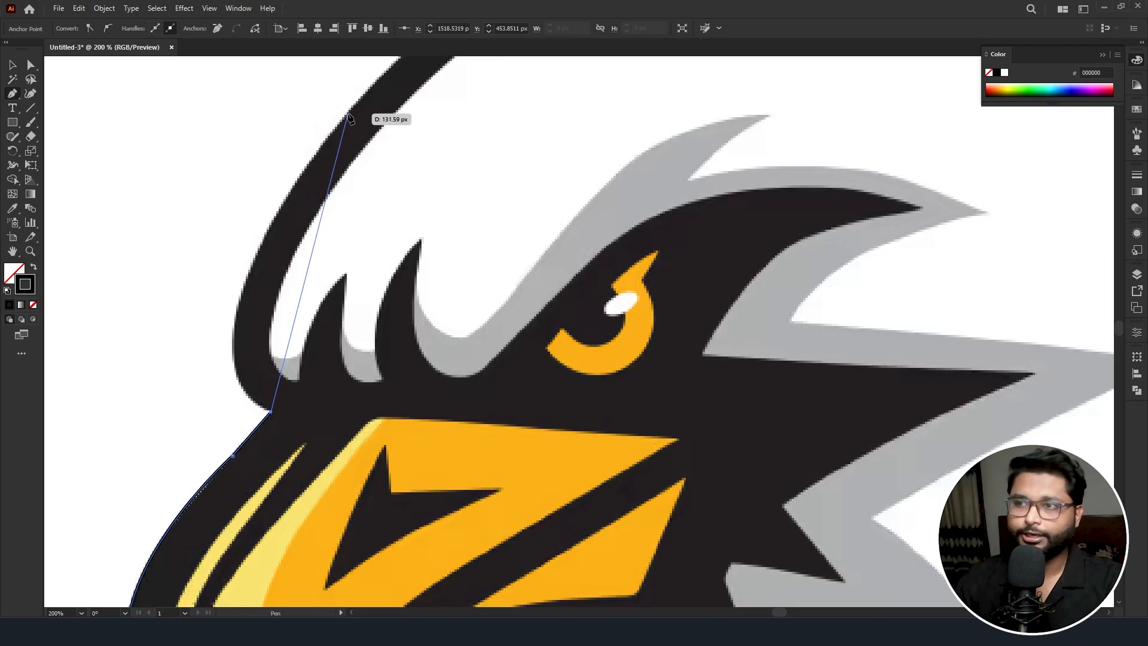
scroll(351, 114, down, 1)
scroll(352, 114, up, 3)
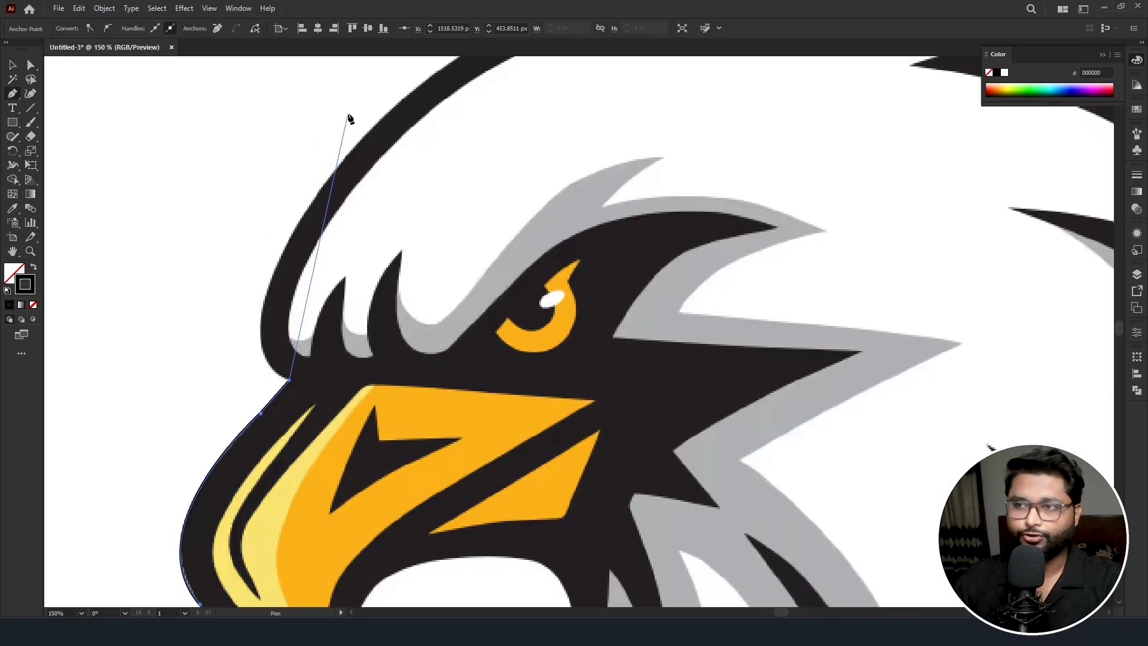
drag(344, 203, 485, 157)
click(342, 346)
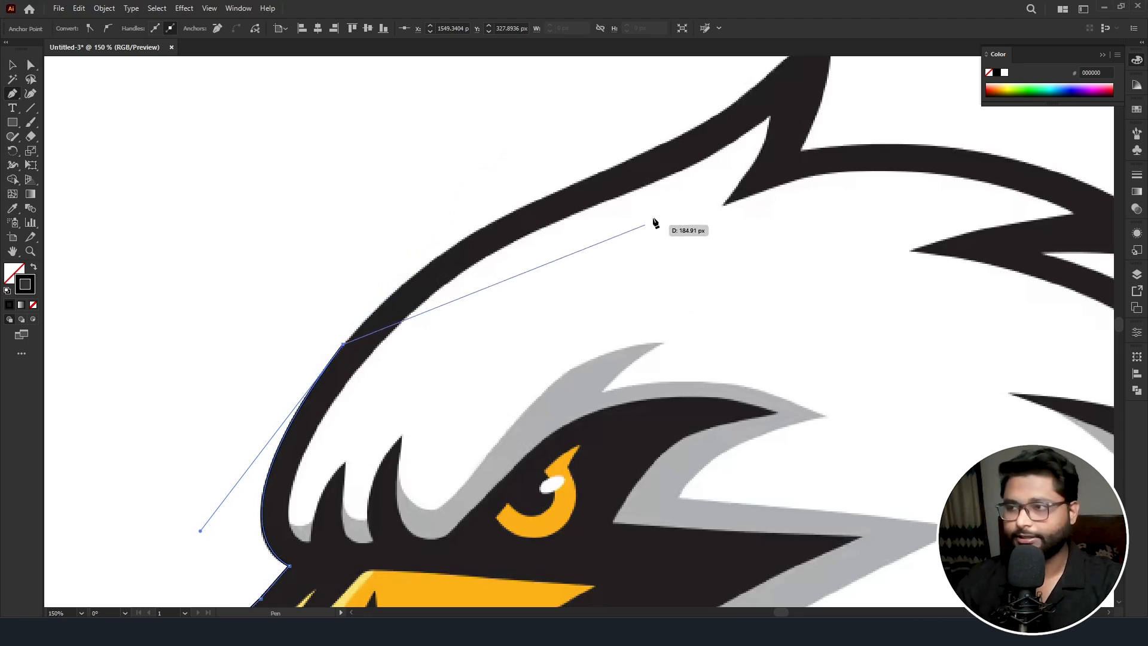
drag(538, 201, 647, 157)
click(537, 203)
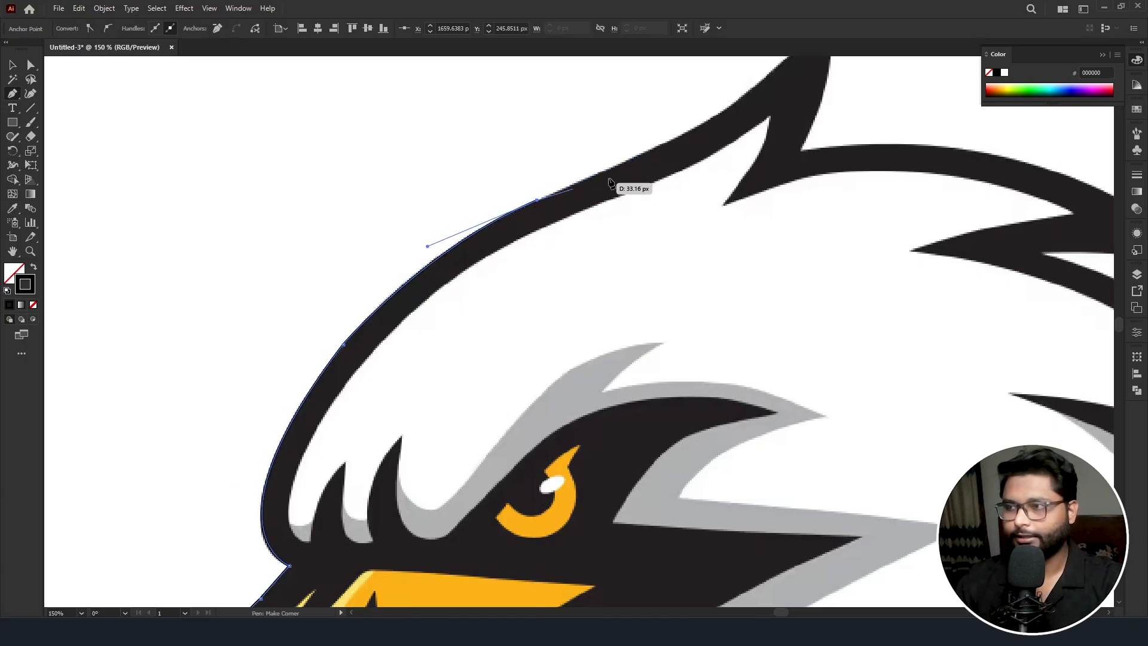
- Trace the pointed crest feather with the Pen tool, up to its tip and down to the corner at its base
scroll(607, 203, up, 2)
scroll(600, 217, right, 3)
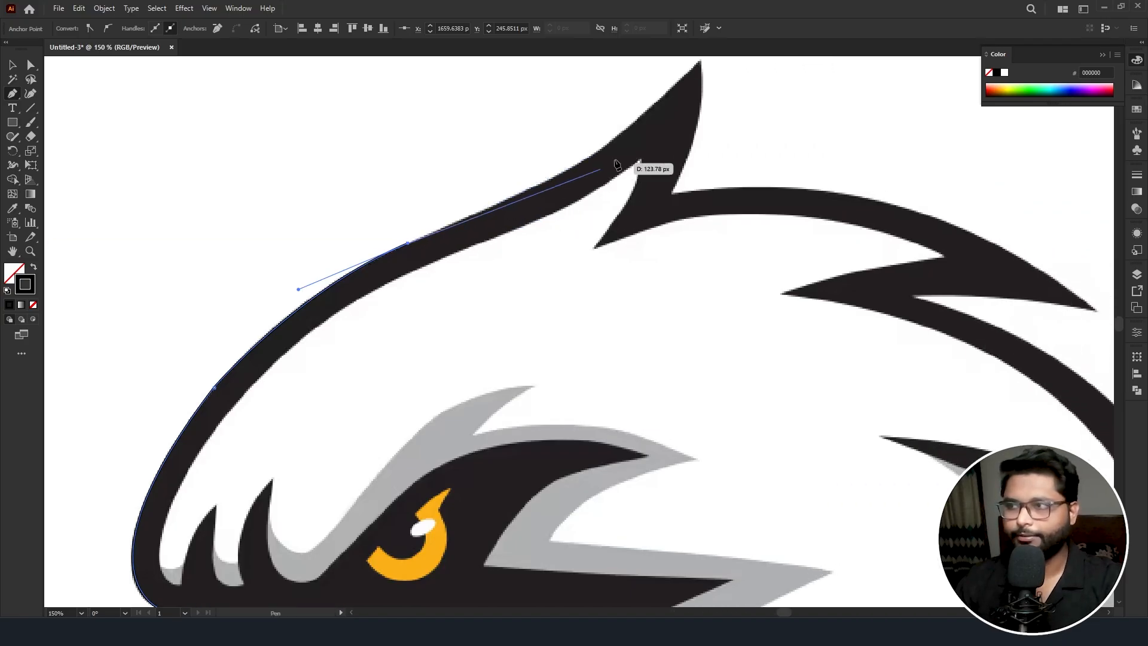
drag(625, 135, 668, 96)
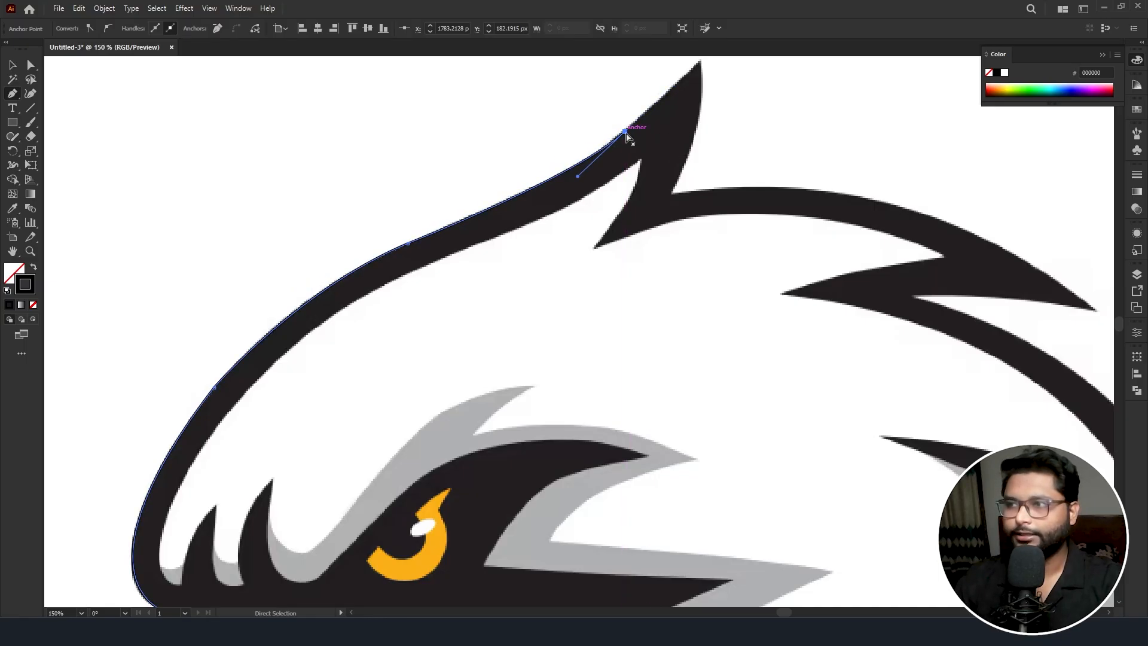
scroll(625, 134, right, 3)
scroll(620, 135, up, 2)
click(587, 120)
click(557, 250)
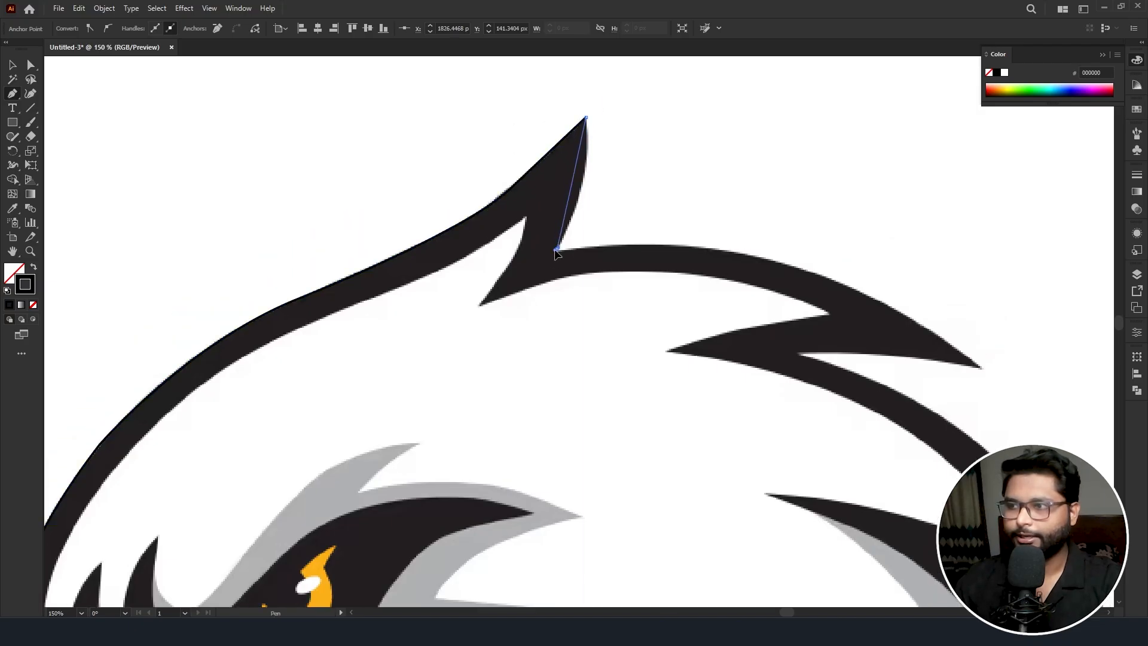
drag(541, 282, 517, 306)
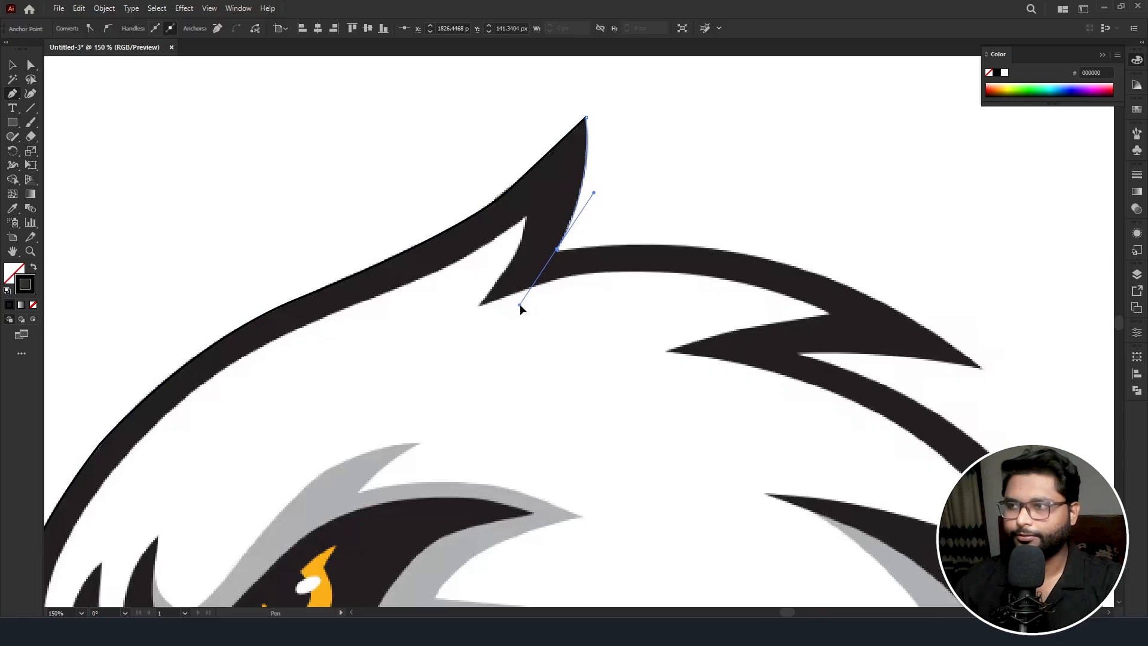
click(557, 250)
- Trace the upper edge of the feather behind the crest to its tip and back into the notch below it
drag(844, 284, 957, 347)
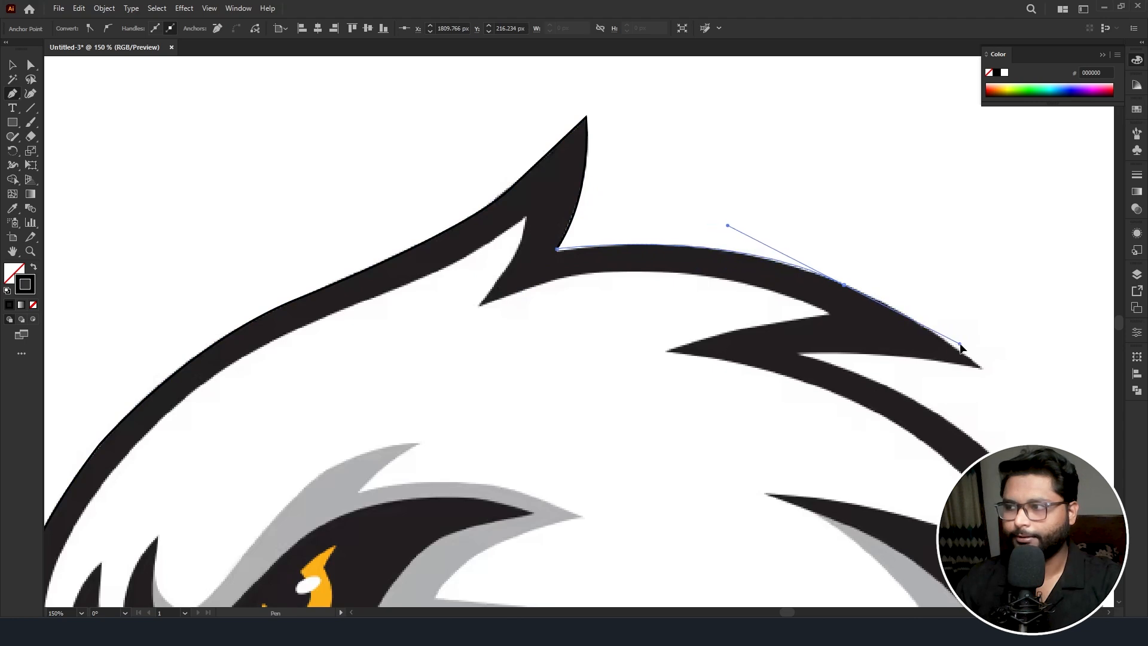
click(979, 368)
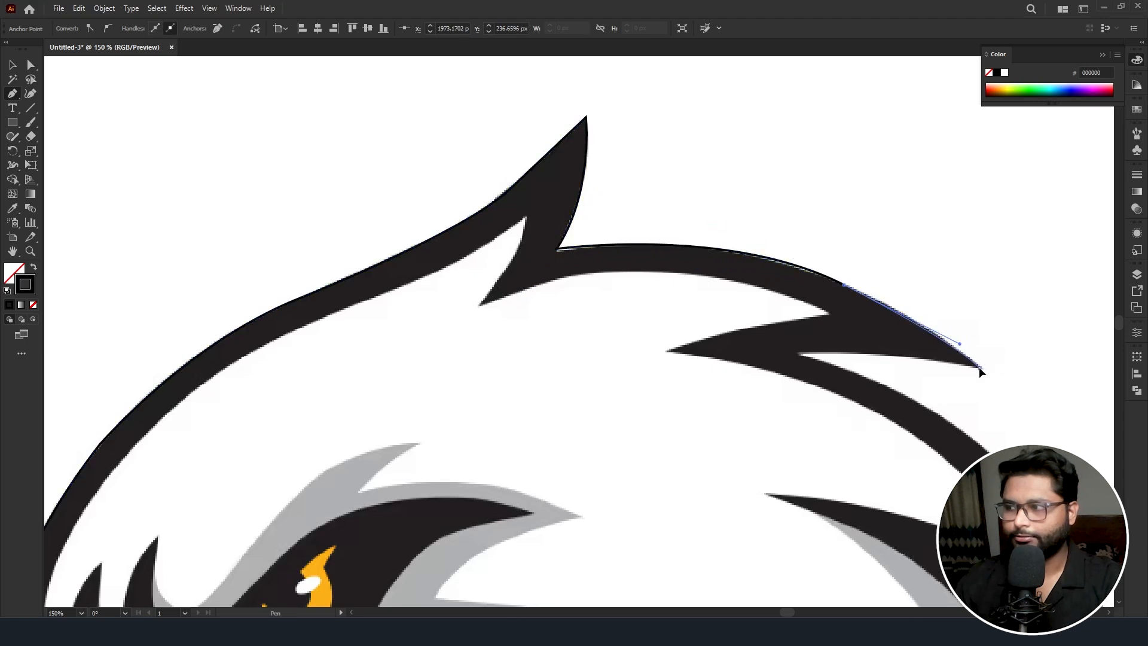
click(794, 355)
drag(792, 356, 735, 365)
scroll(723, 336, right, 6)
scroll(670, 305, down, 4)
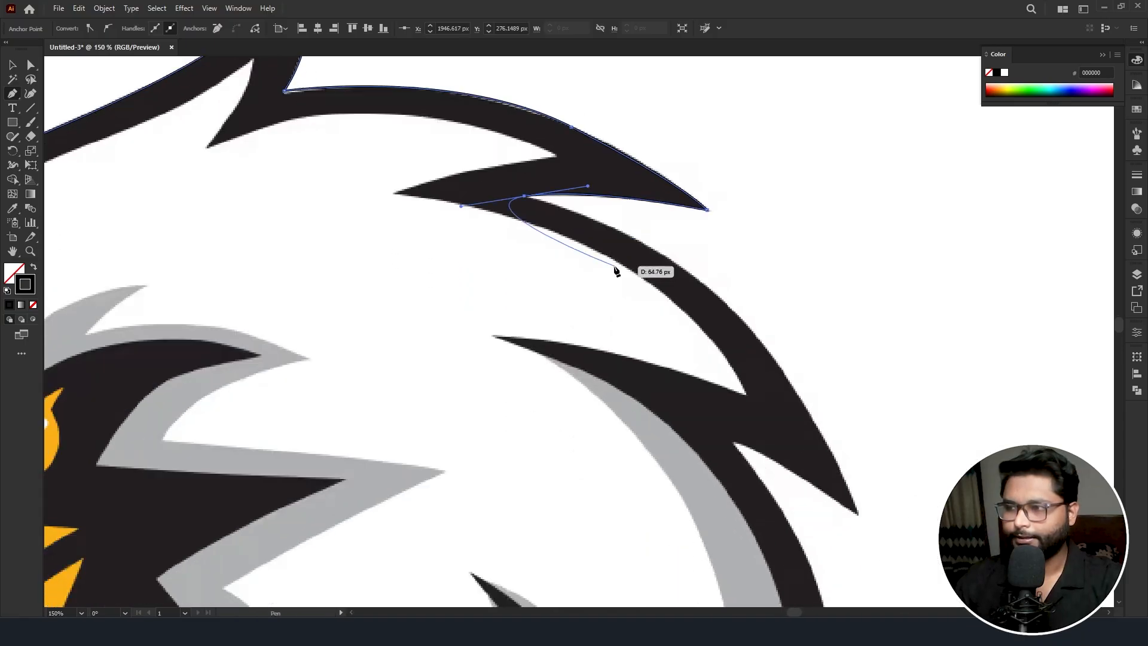
scroll(616, 272, down, 1)
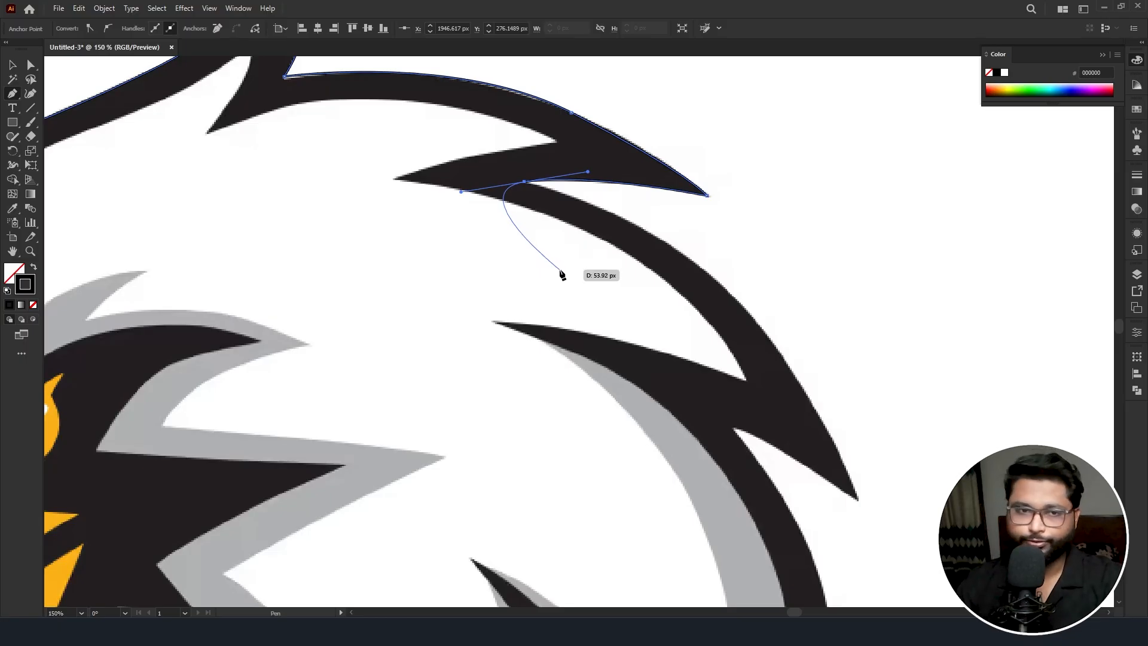
scroll(561, 274, left, 2)
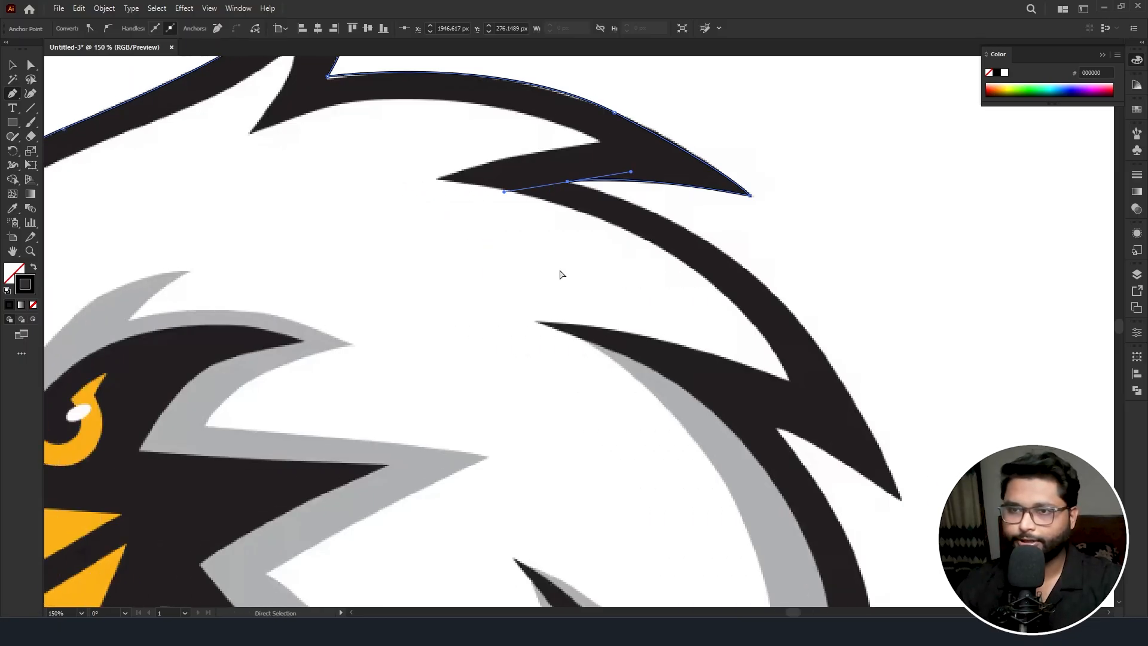
scroll(560, 275, right, 3)
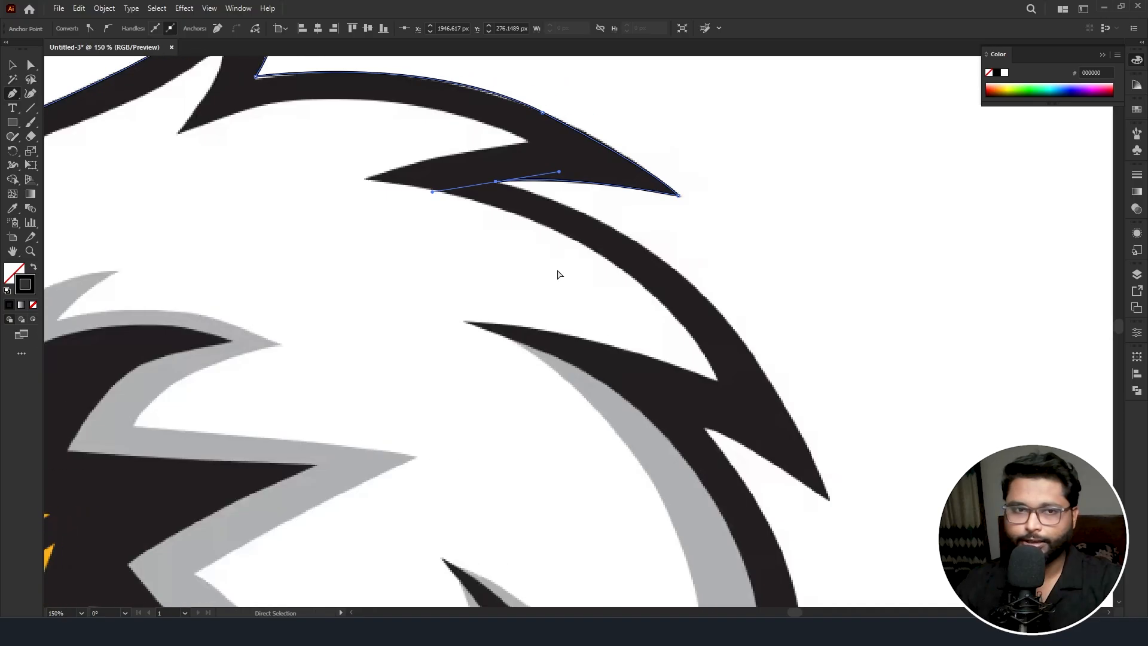
scroll(560, 275, left, 2)
scroll(559, 275, right, 1)
scroll(559, 275, left, 2)
scroll(559, 274, right, 3)
scroll(560, 273, left, 2)
scroll(559, 272, right, 1)
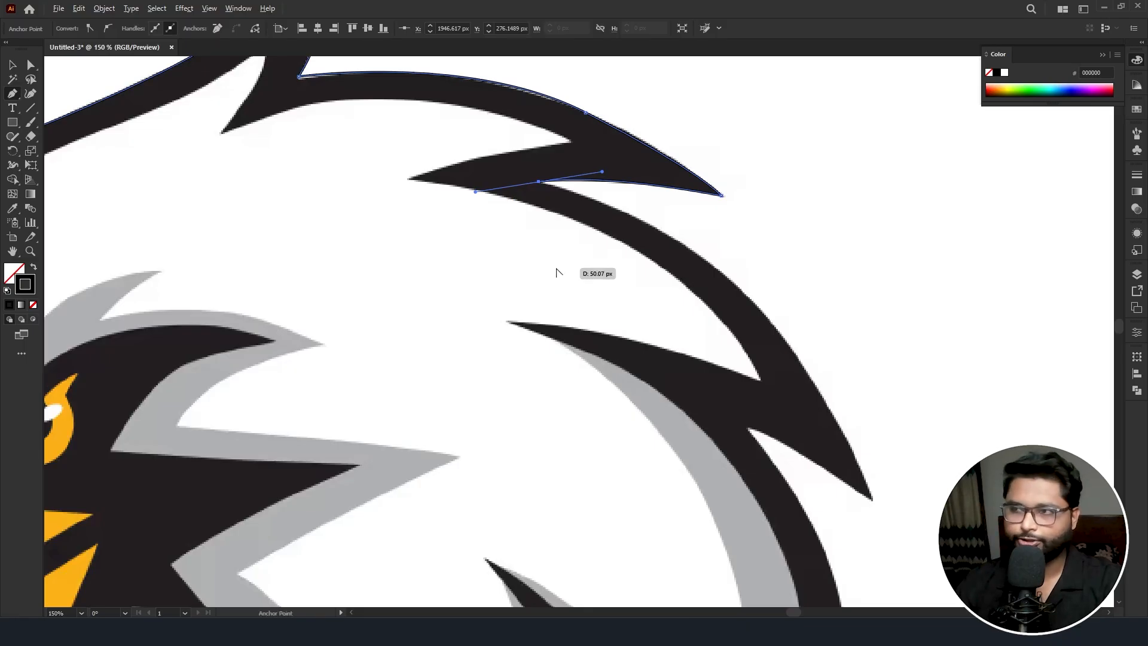
scroll(559, 273, up, 4)
scroll(559, 272, down, 5)
scroll(559, 272, up, 5)
scroll(559, 273, down, 4)
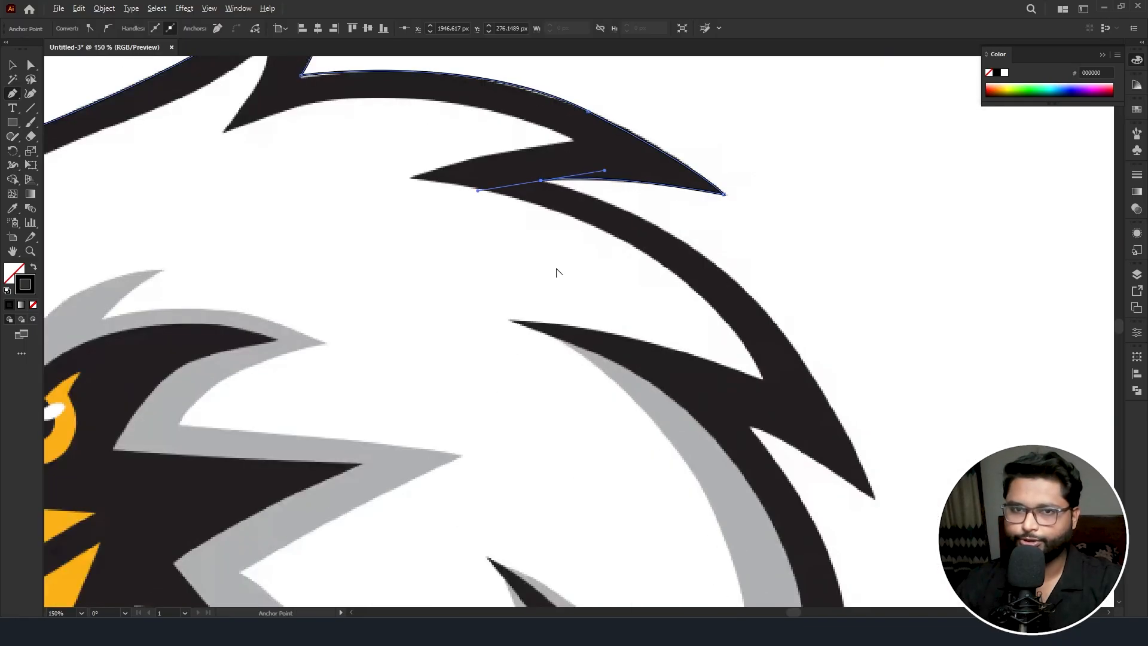
scroll(559, 273, up, 2)
scroll(559, 273, down, 4)
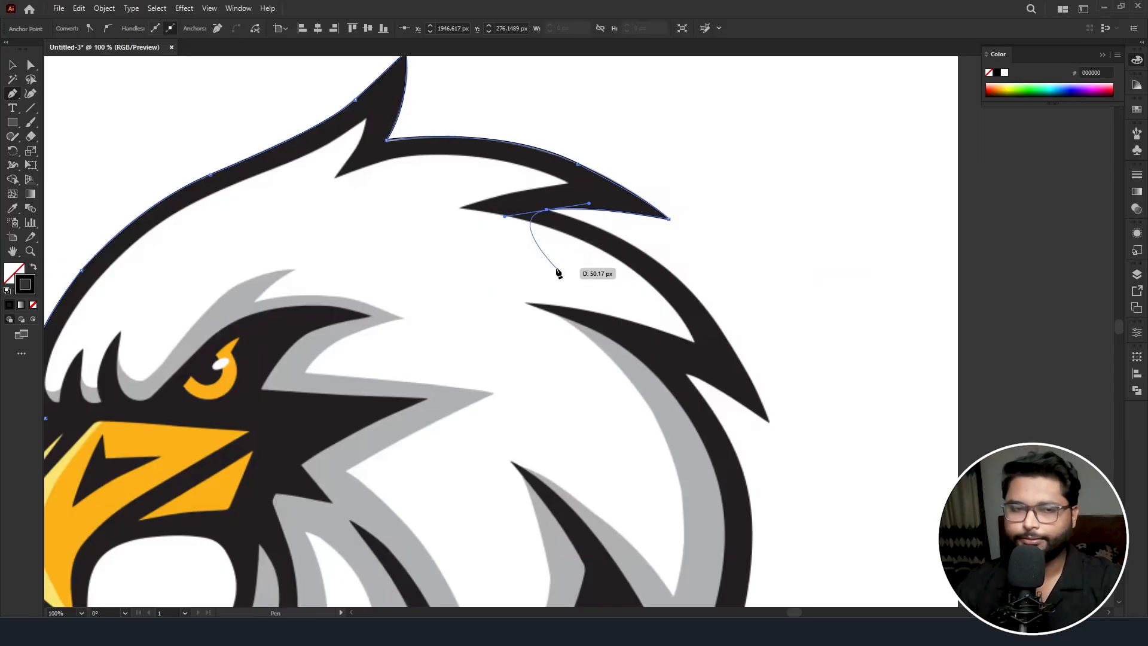
scroll(558, 273, up, 3)
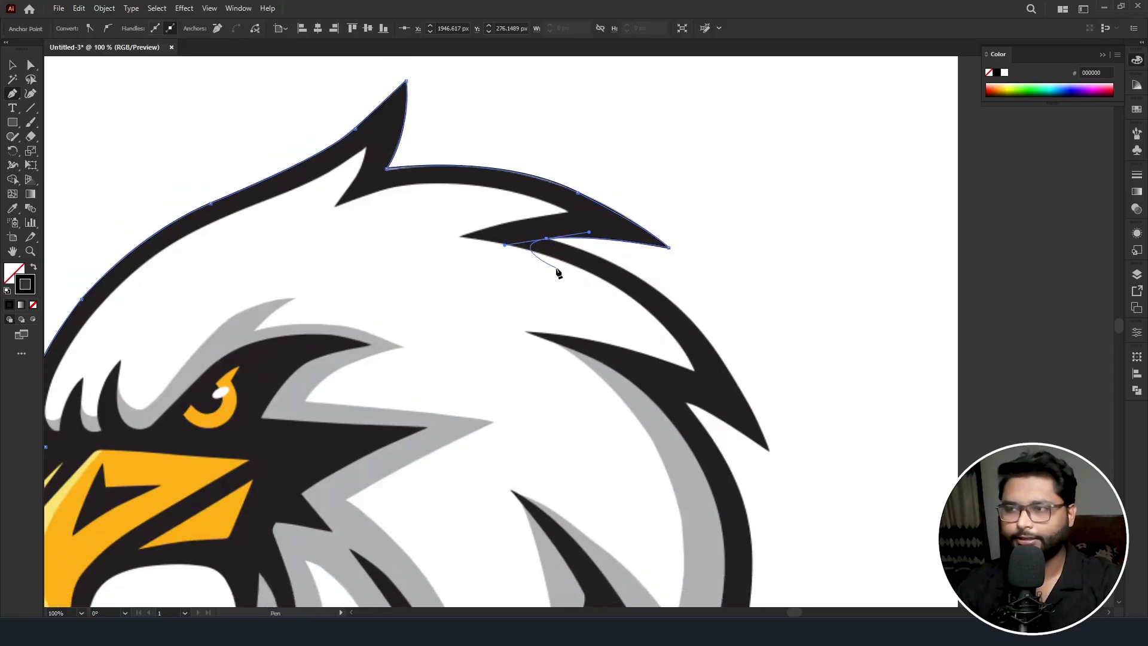
scroll(558, 273, down, 4)
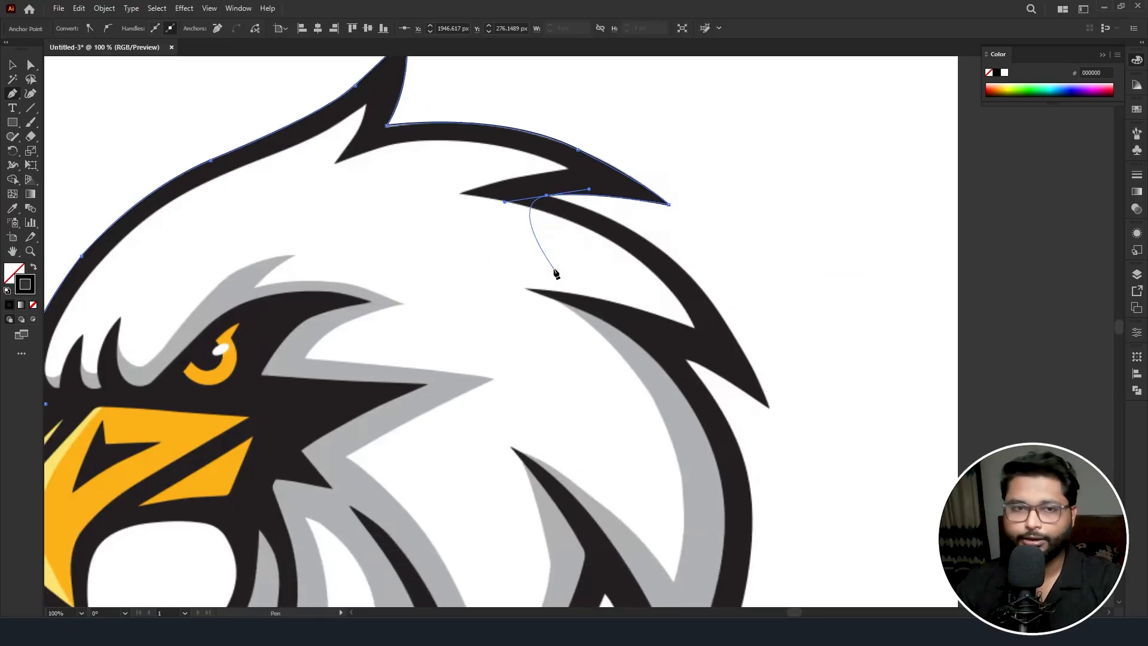
scroll(556, 273, up, 3)
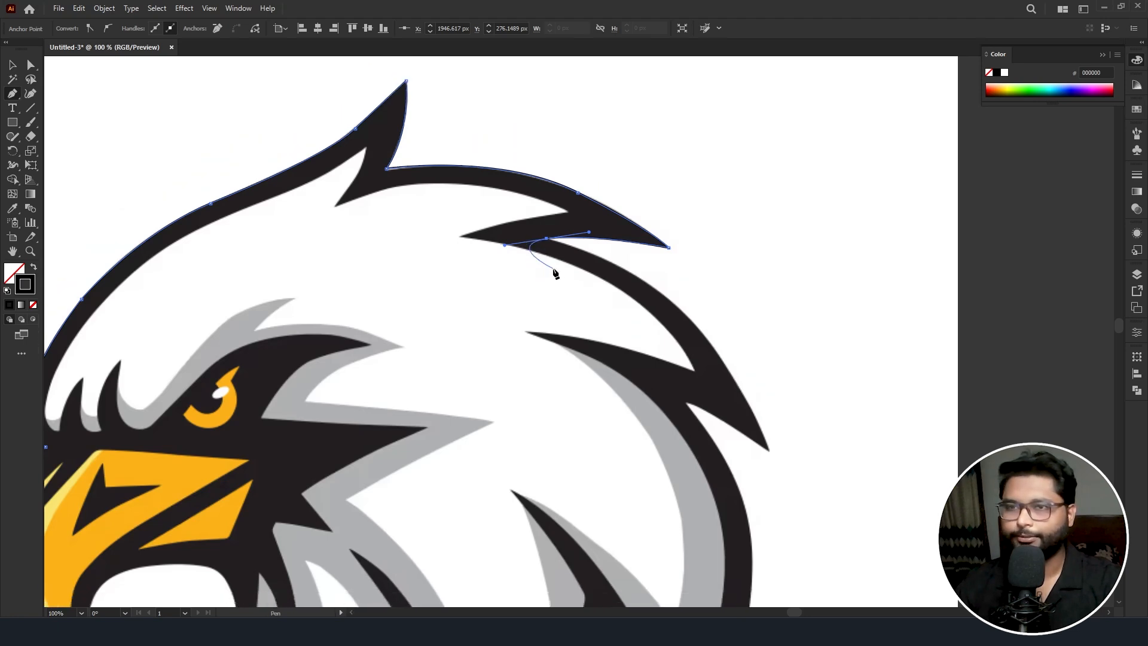
scroll(556, 275, down, 2)
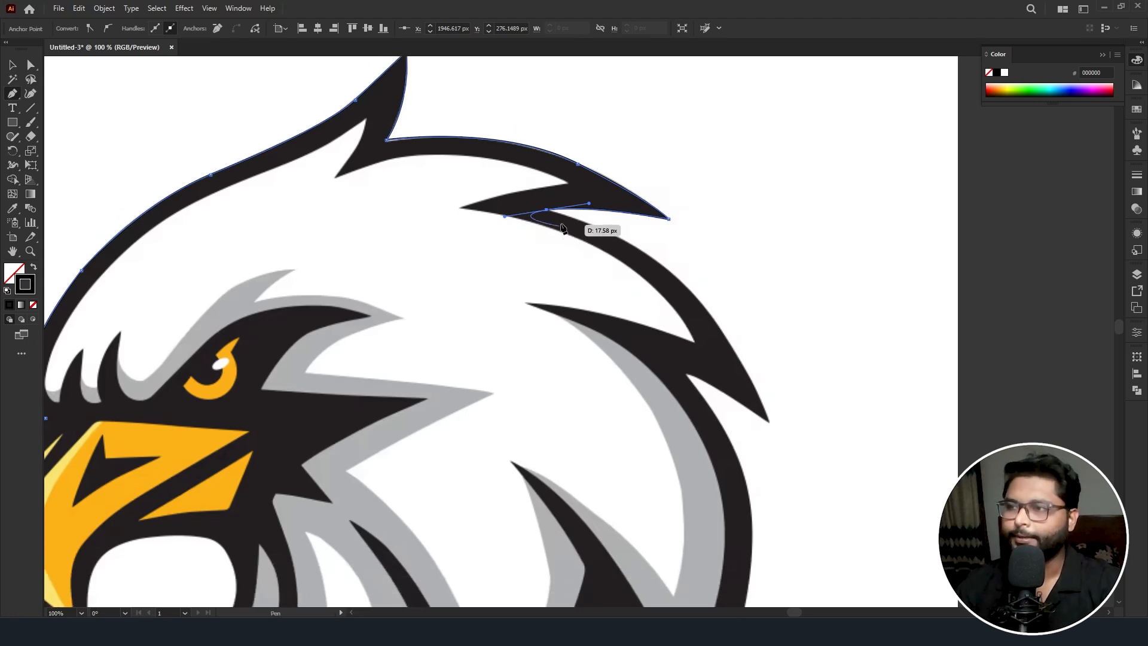
- Retract the notch anchor's handle and trace the second back feather's outer curve to its tip, retracting the outgoing handles
click(546, 211)
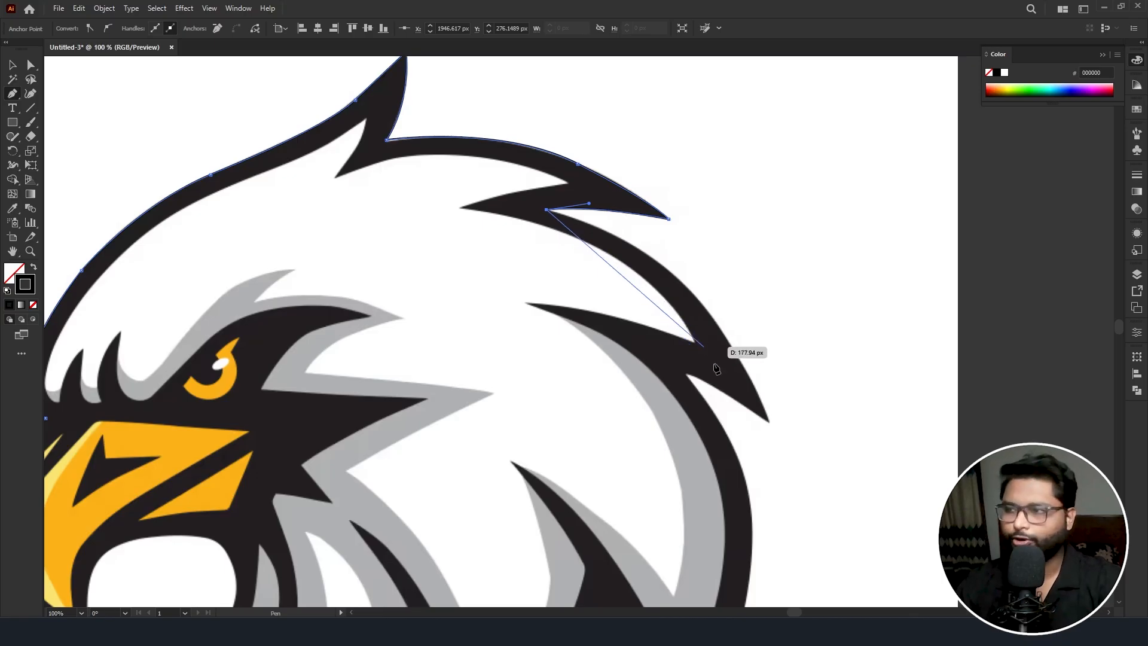
drag(740, 361, 809, 495)
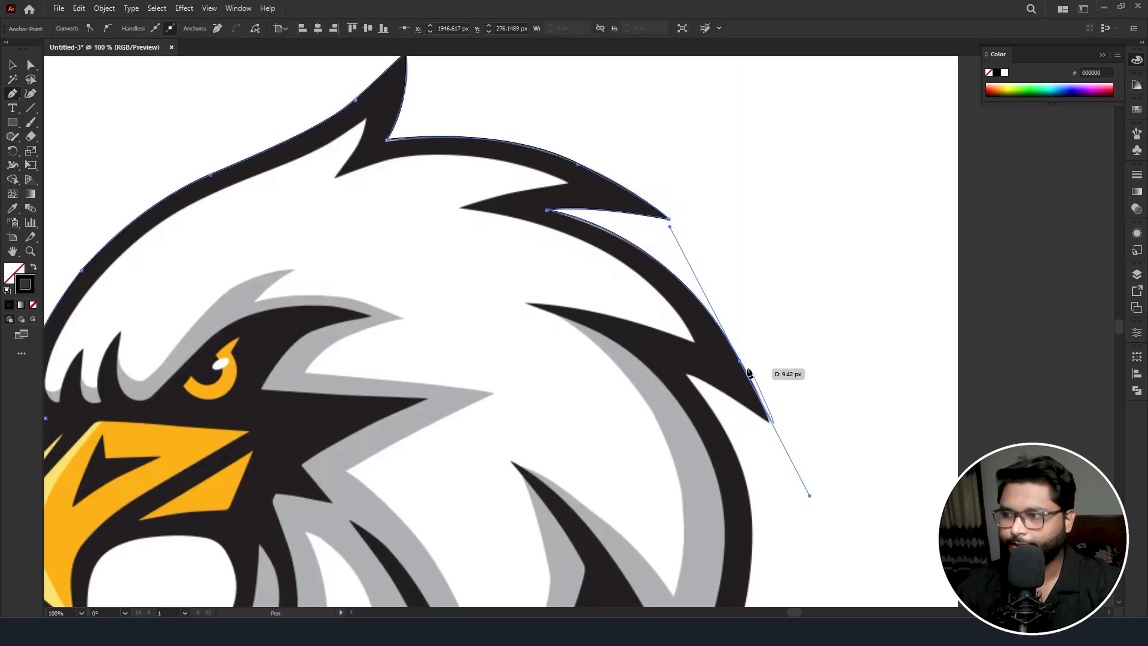
click(740, 364)
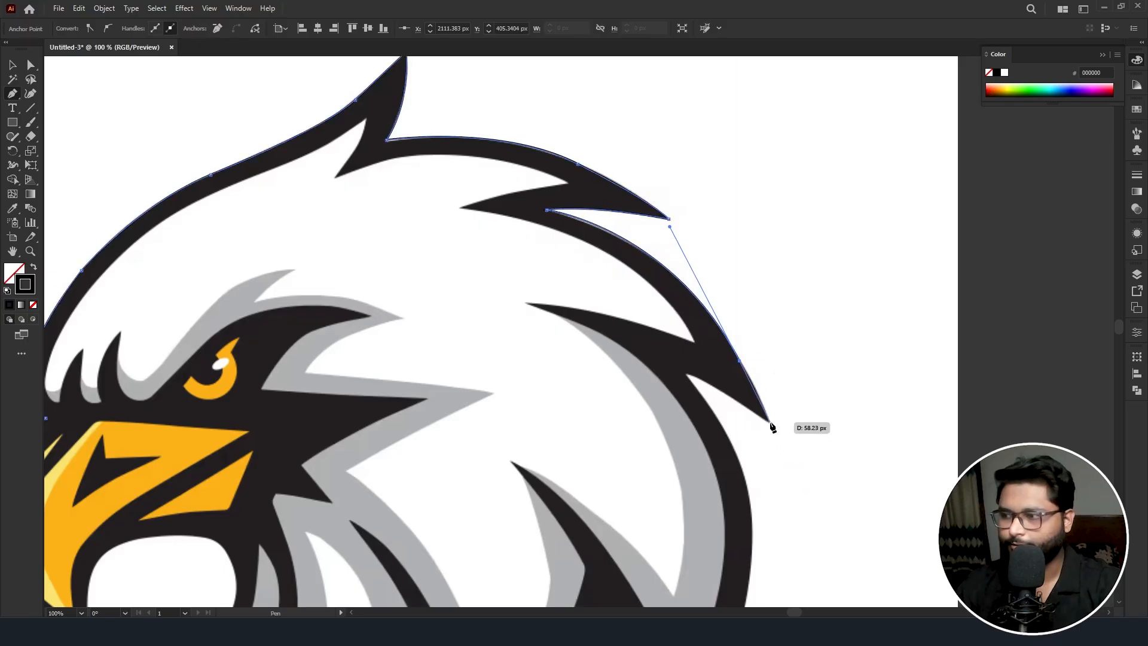
drag(772, 444, 774, 429)
click(769, 422)
- Trace the large rear neck feather with the Pen tool, from the notch above it down to its tip and up to its inner notch
drag(685, 374, 691, 383)
scroll(691, 383, down, 3)
drag(750, 477, 724, 591)
scroll(724, 591, down, 3)
click(672, 587)
drag(605, 407, 558, 350)
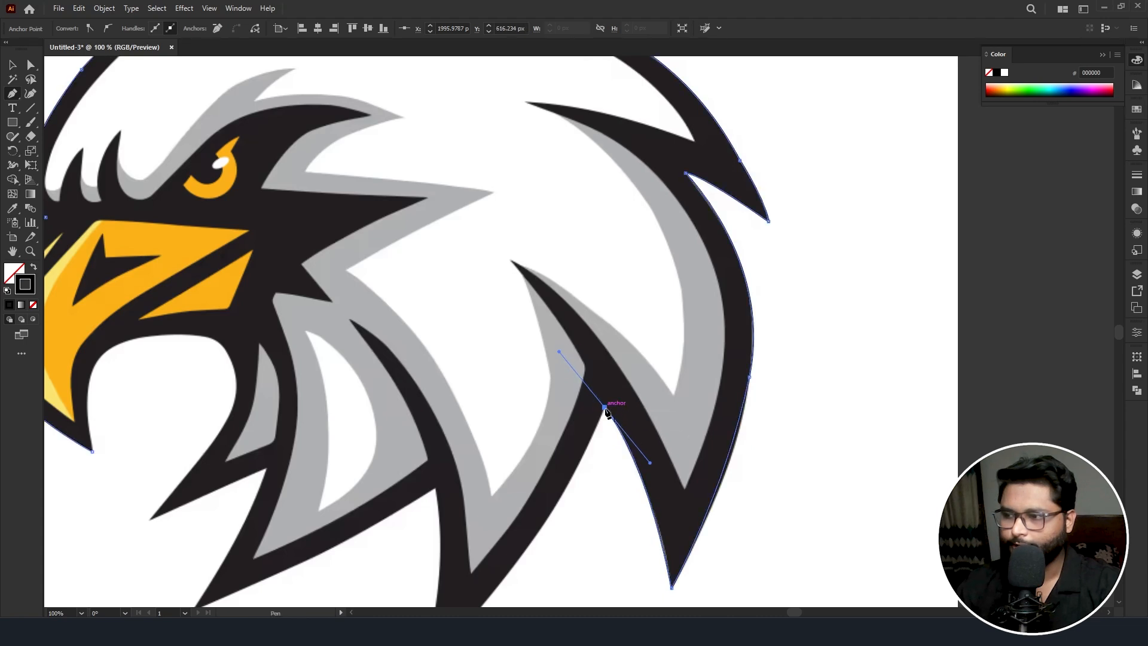
scroll(605, 409, down, 5)
drag(422, 512, 341, 359)
scroll(339, 357, down, 4)
scroll(341, 357, up, 4)
scroll(371, 351, up, 3)
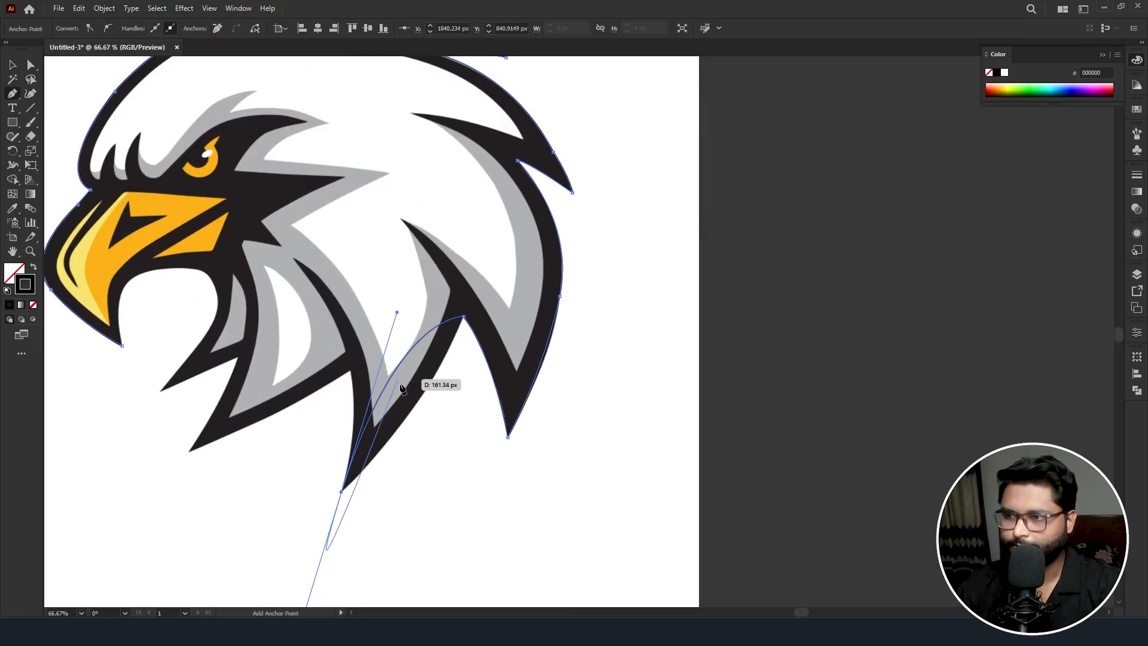
key(ctrl+z)
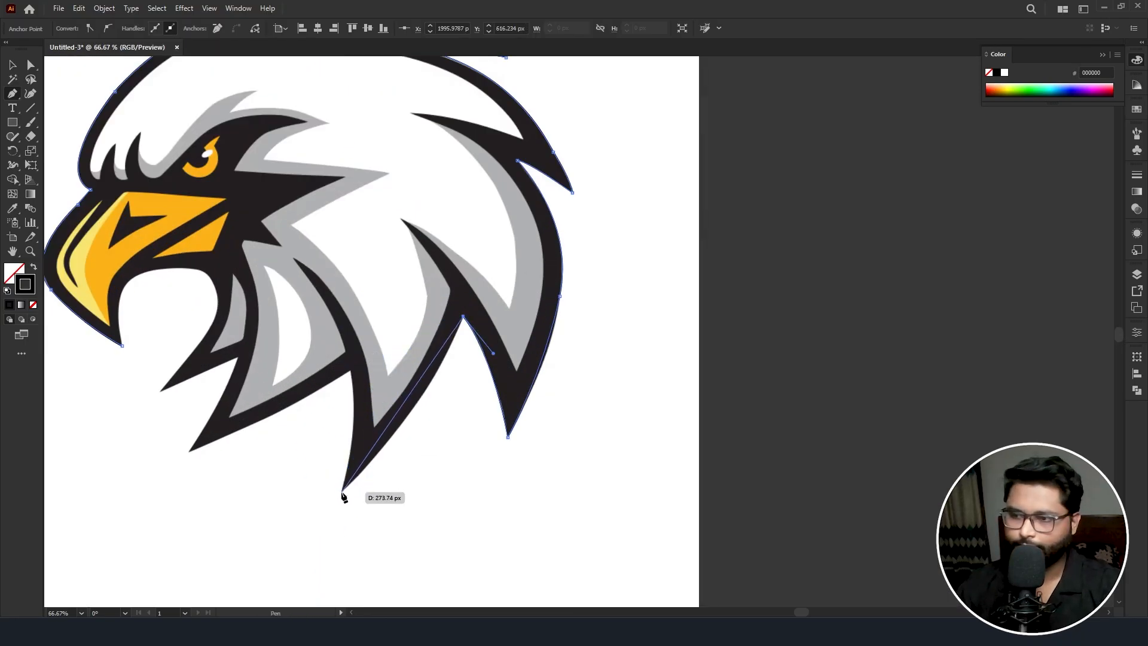
- Trace the middle neck feather with a curve down to its tip and another up to the notch beside the throat feather
drag(343, 491, 259, 567)
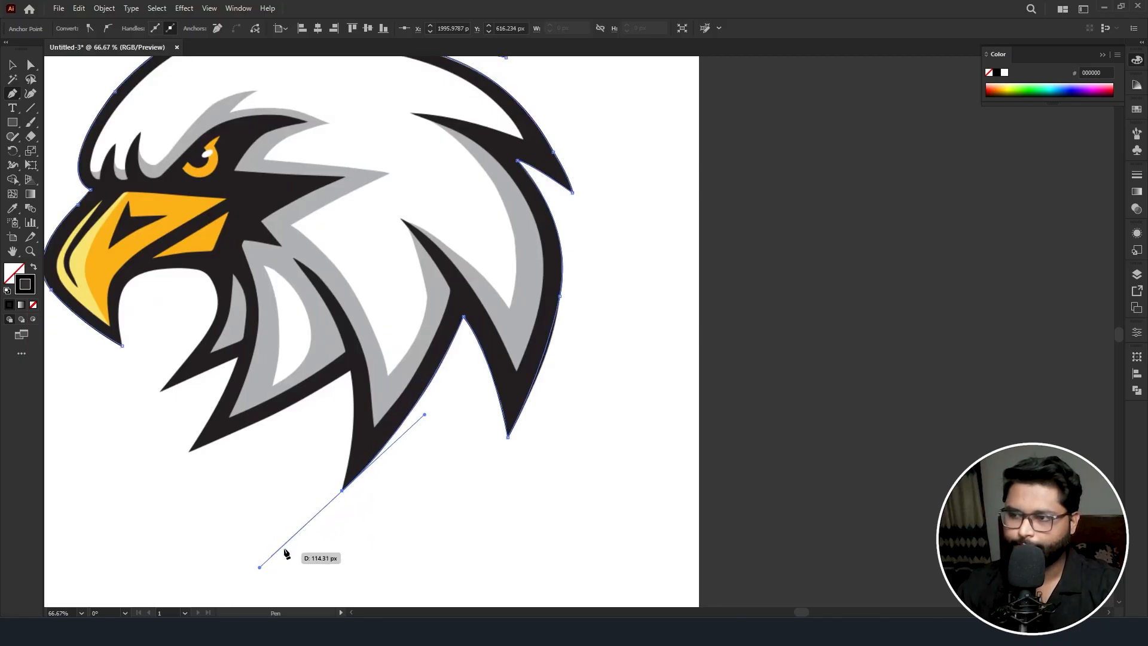
click(343, 491)
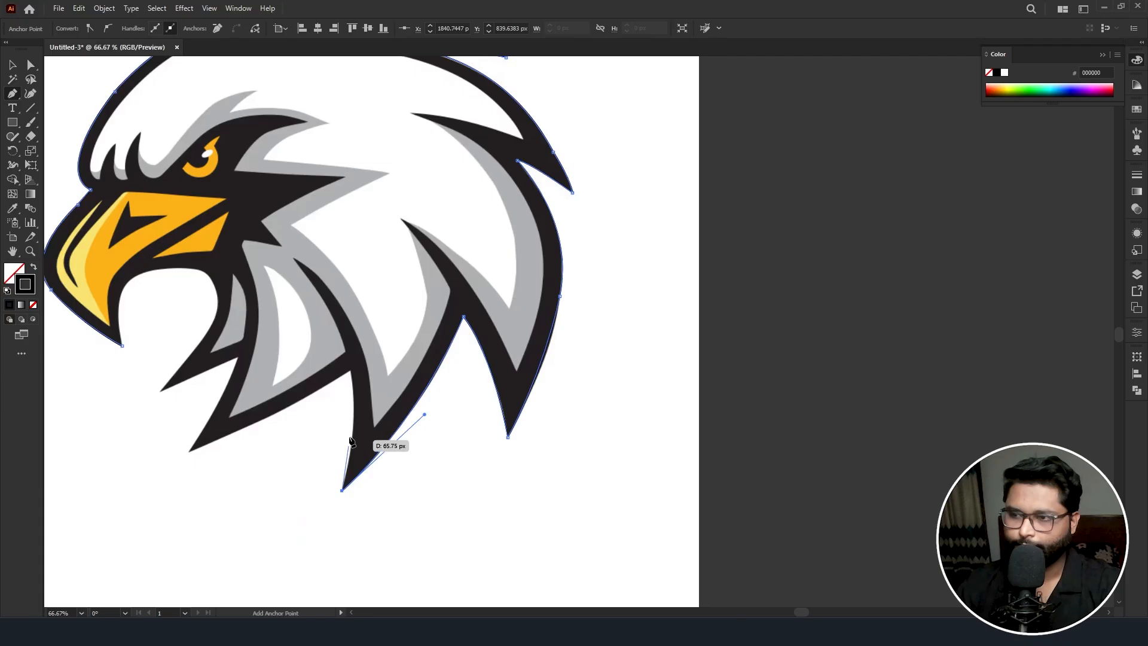
click(349, 361)
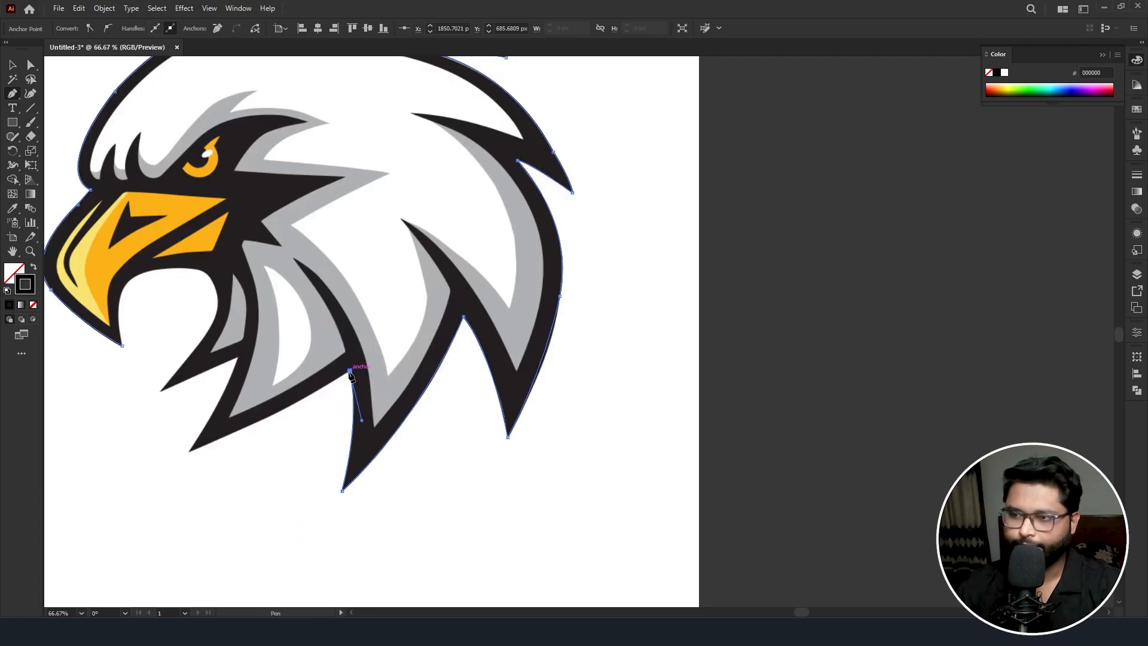
- Trace the throat feather's lower edge to its tip and back up to the notch, retracting each anchor's outgoing handle
click(189, 449)
drag(149, 466, 90, 489)
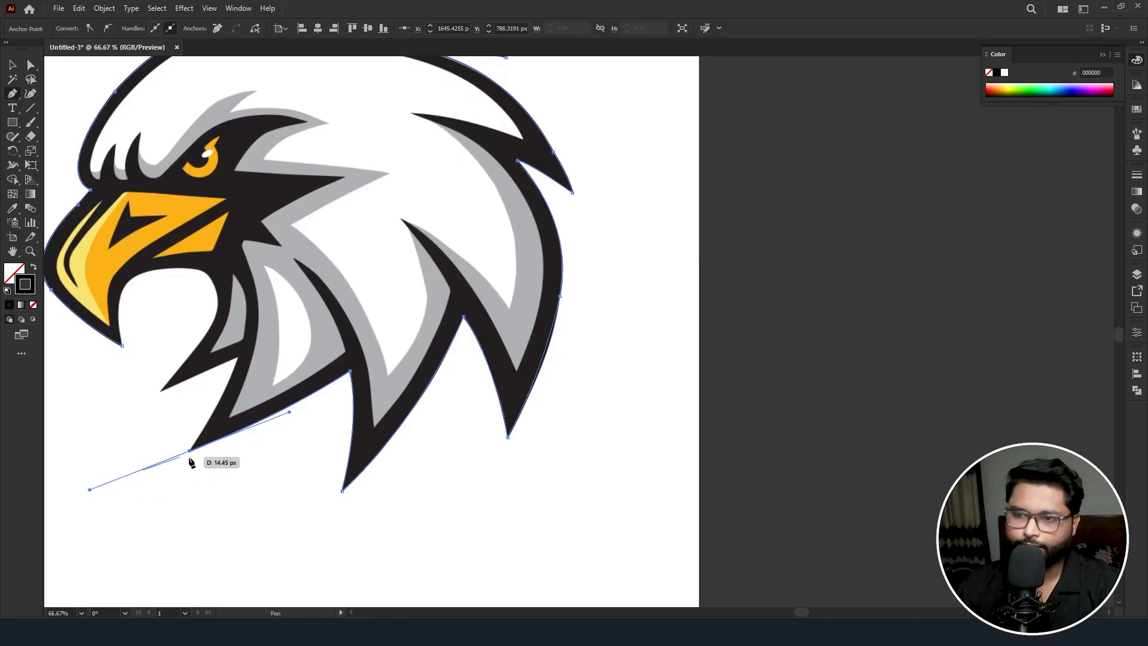
click(189, 450)
click(238, 359)
drag(238, 335, 238, 335)
click(238, 357)
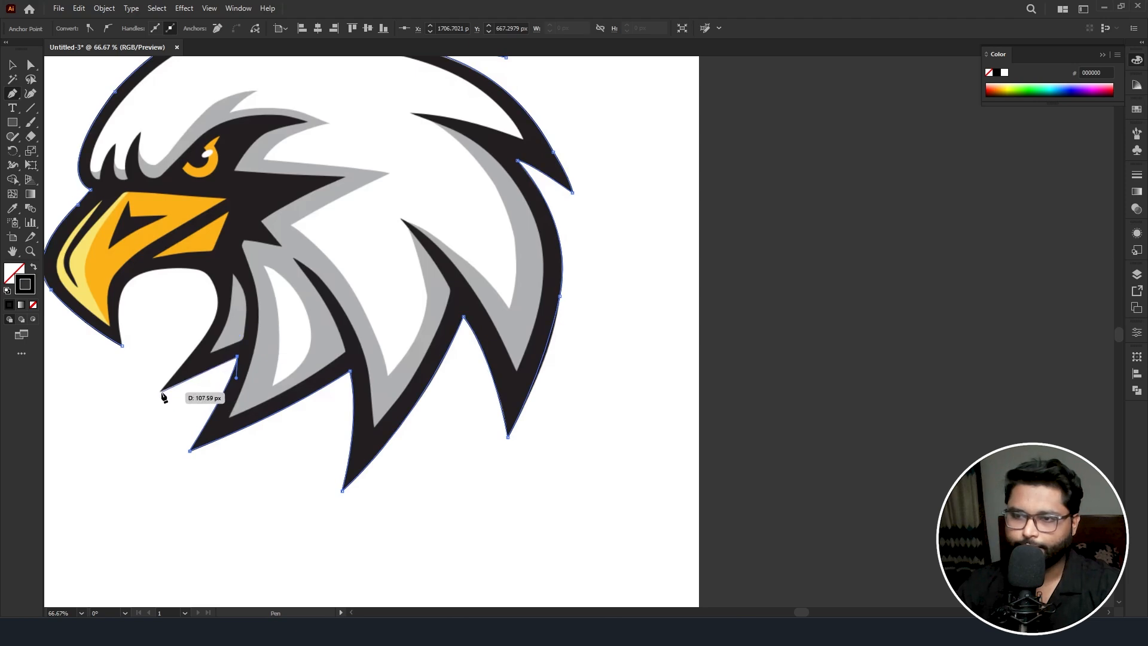
- Continue the path around the small throat feather's tip and up the back of the open mouth to its upper edge
click(160, 392)
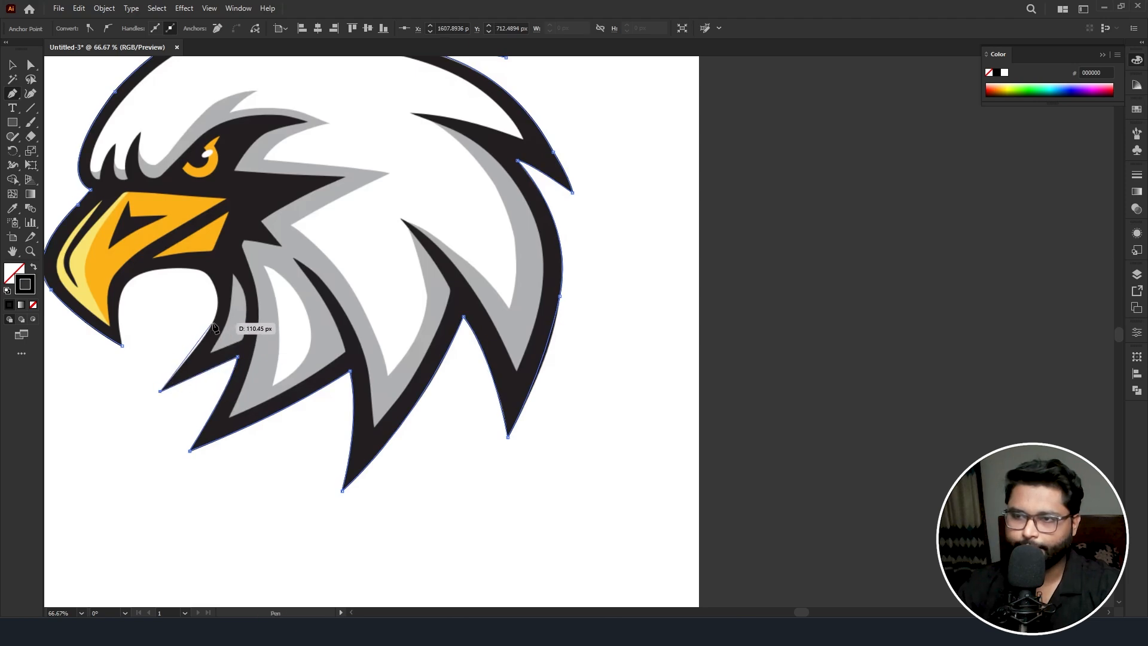
drag(220, 301, 220, 300)
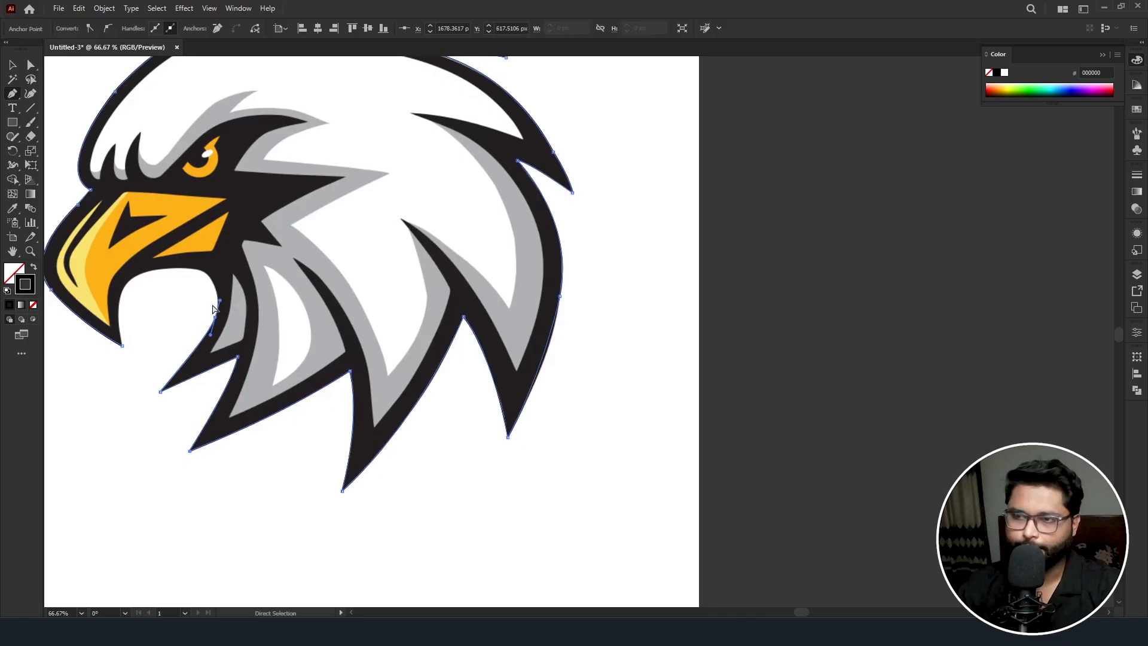
scroll(216, 304, left, 2)
scroll(327, 287, up, 3)
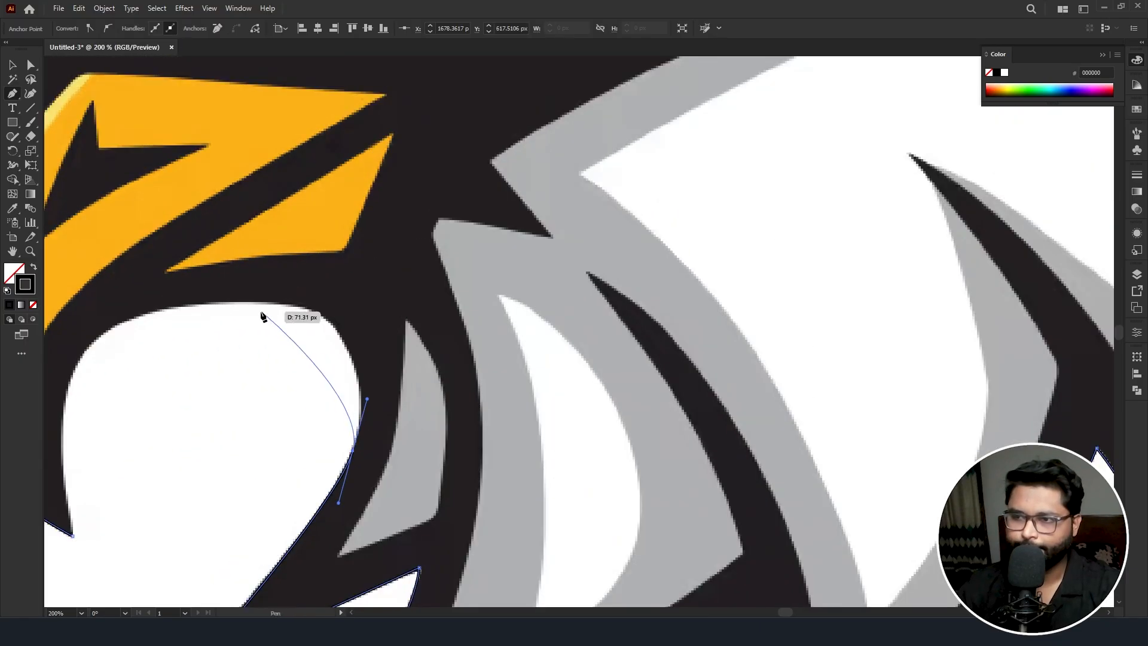
drag(251, 301, 135, 309)
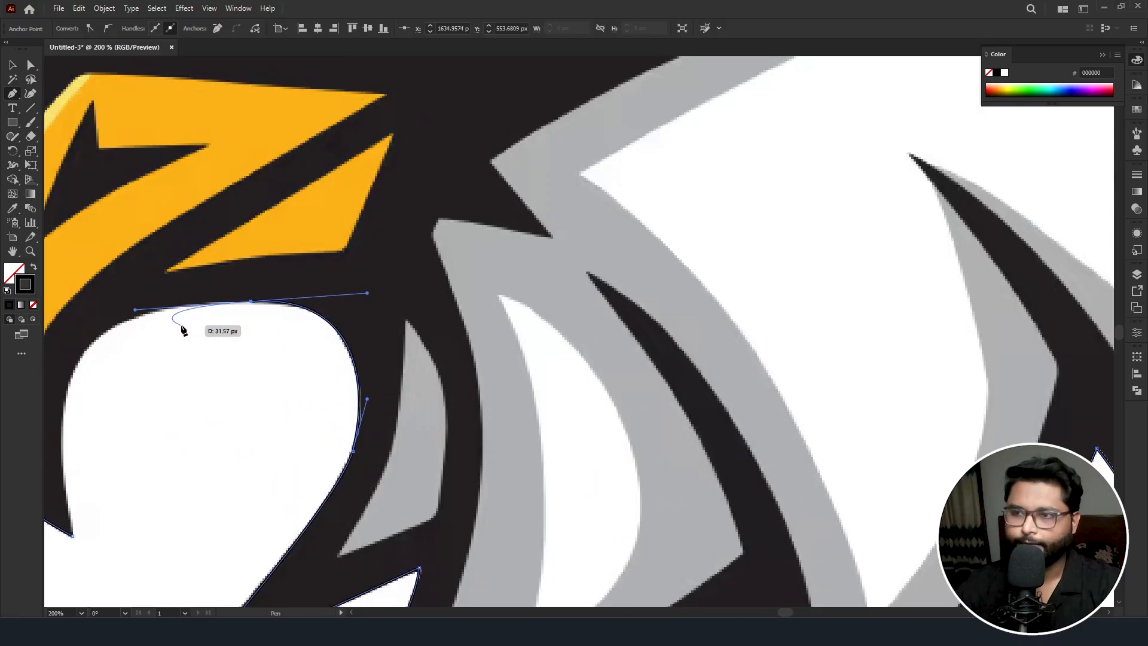
click(252, 302)
- Trace the mouth's front curve down the inside of the beak and close the outline at the beak tip
scroll(221, 365, left, 3)
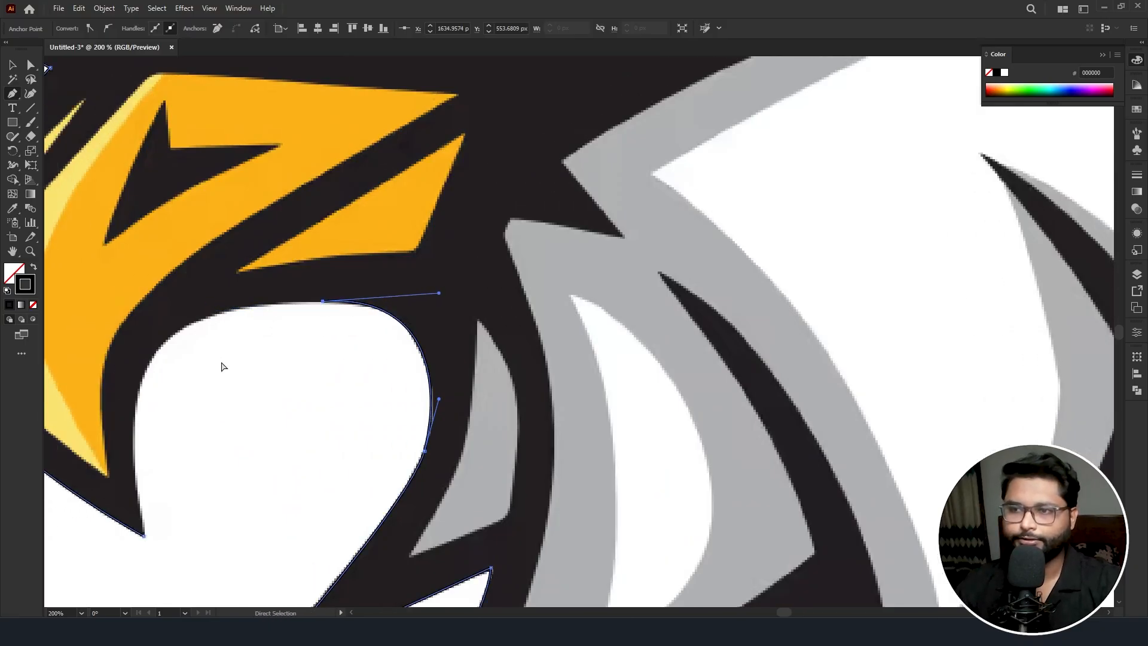
drag(192, 436, 213, 583)
scroll(213, 583, down, 2)
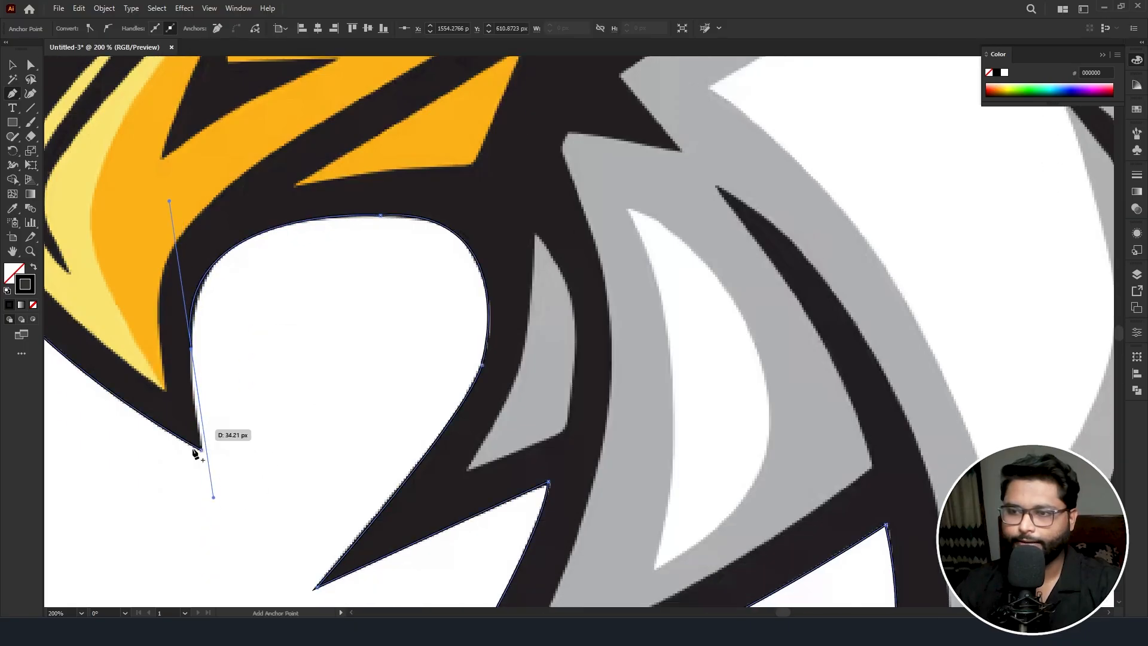
click(192, 350)
click(201, 449)
- Swap the outline's fill and stroke to preview a solid black silhouette, and swap them back
scroll(219, 382, down, 4)
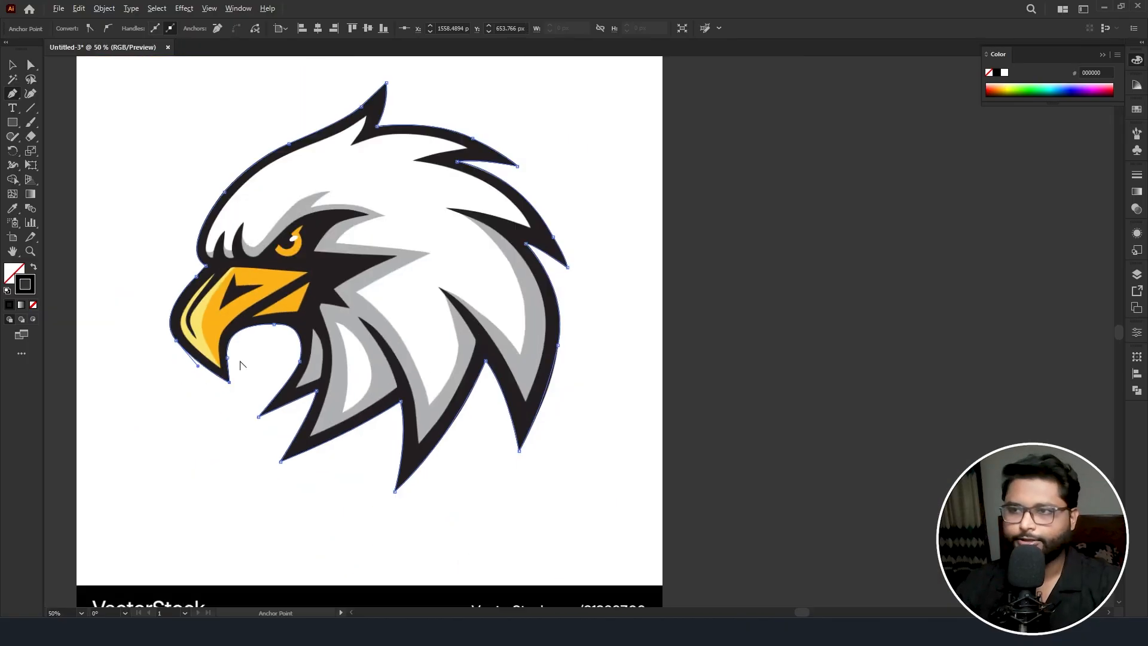
click(33, 269)
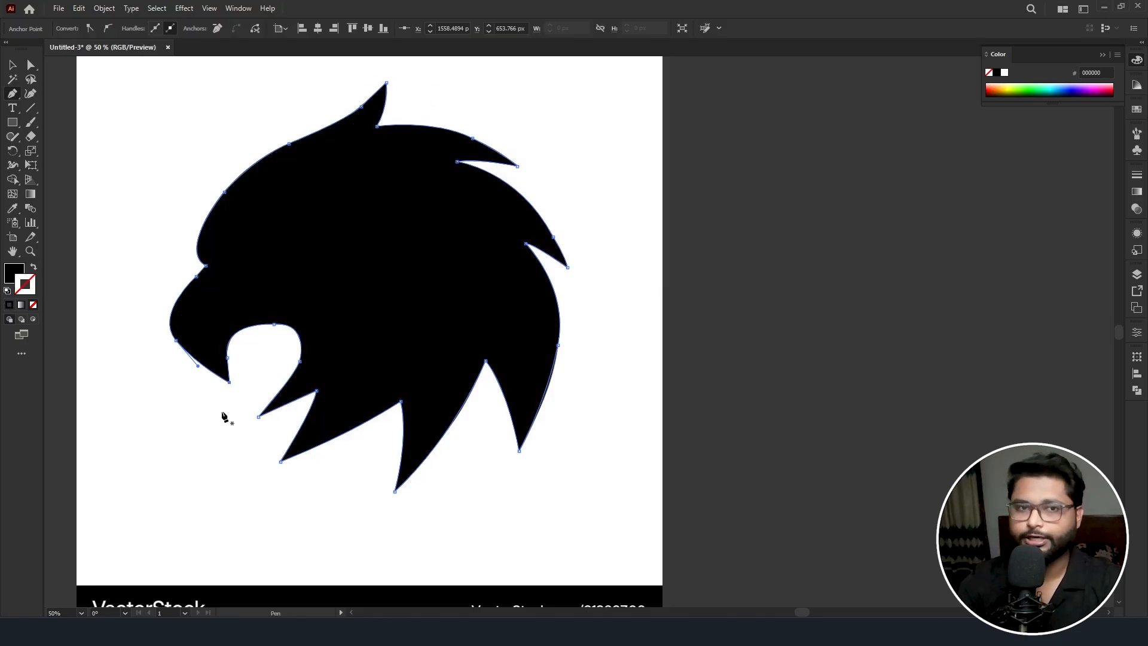
click(34, 269)
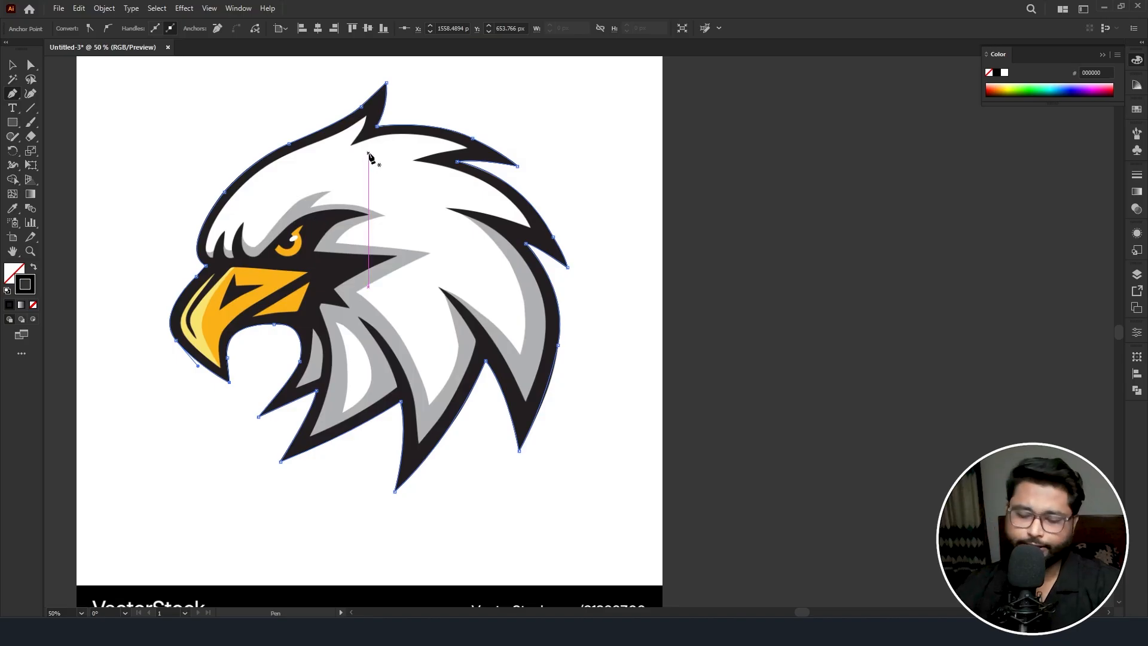
- Deselect the finished outer silhouette path
scroll(367, 153, up, 3)
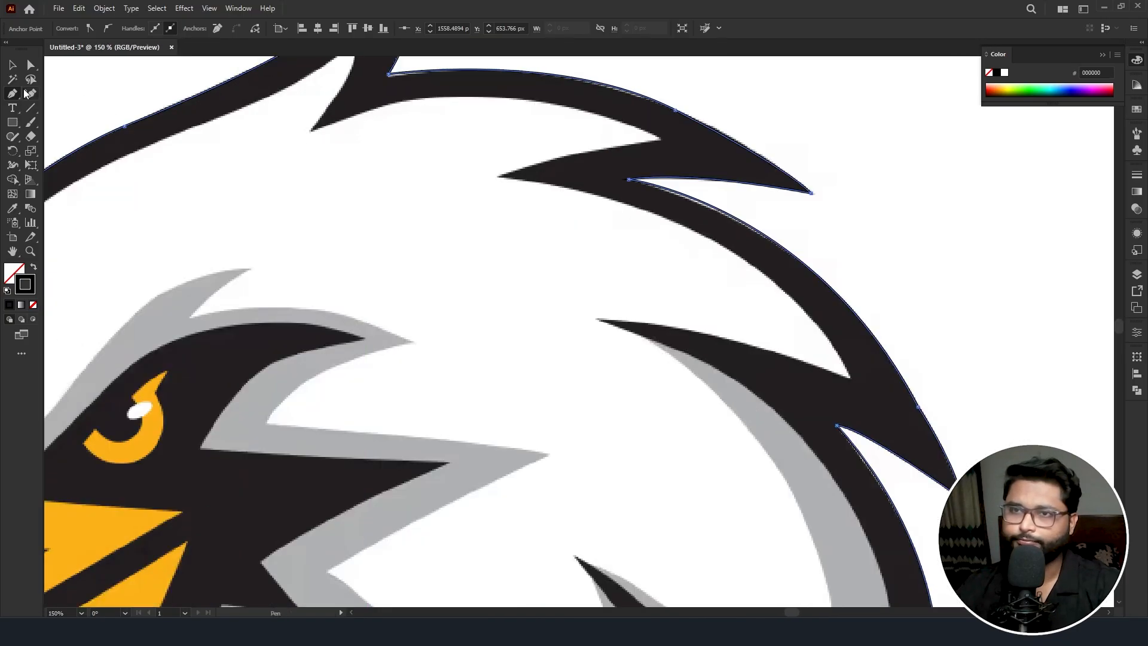
click(13, 67)
scroll(870, 184, down, 2)
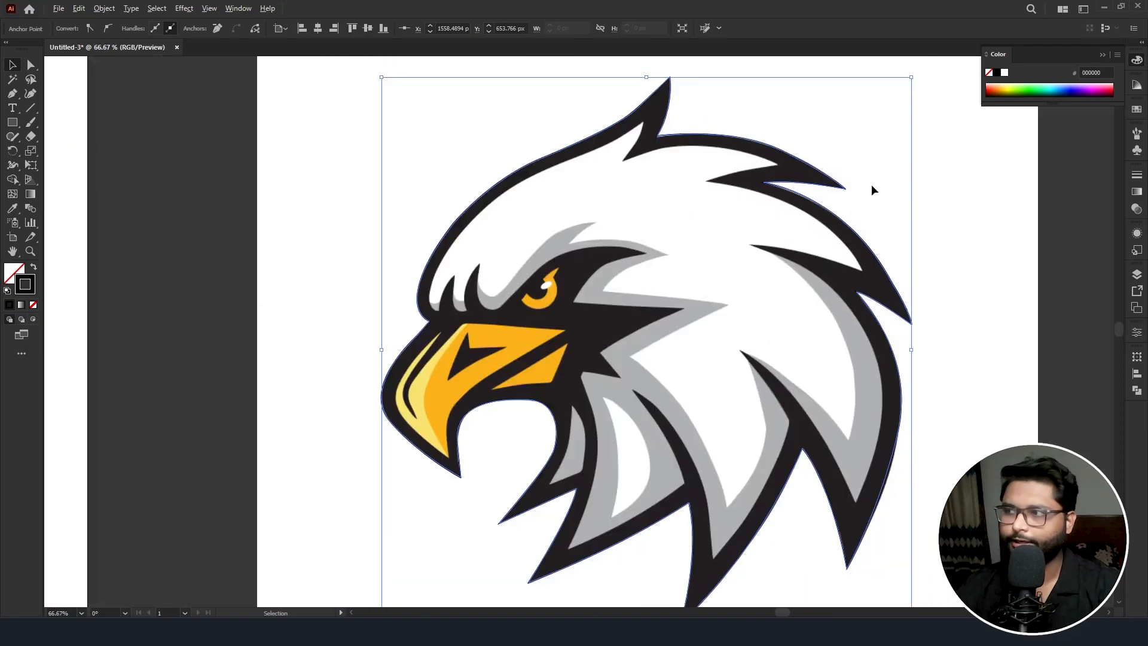
click(924, 179)
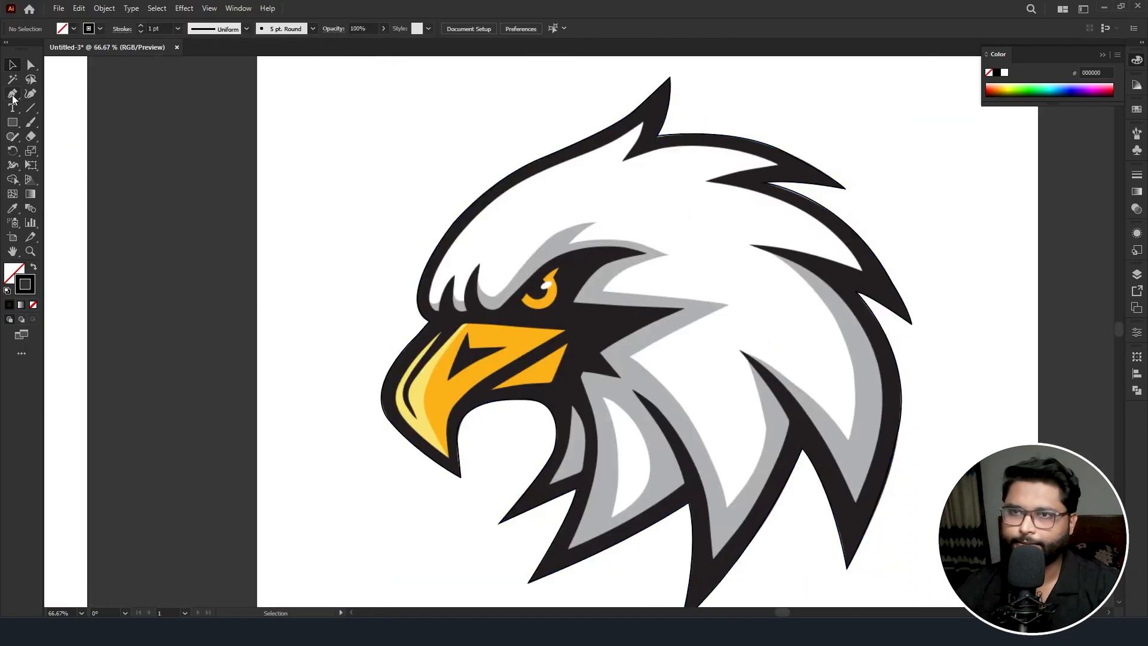
- Start an inner path at the crest's black point and trace the topmost back feather to its inner corner and back to the spike tip
scroll(595, 149, right, 5)
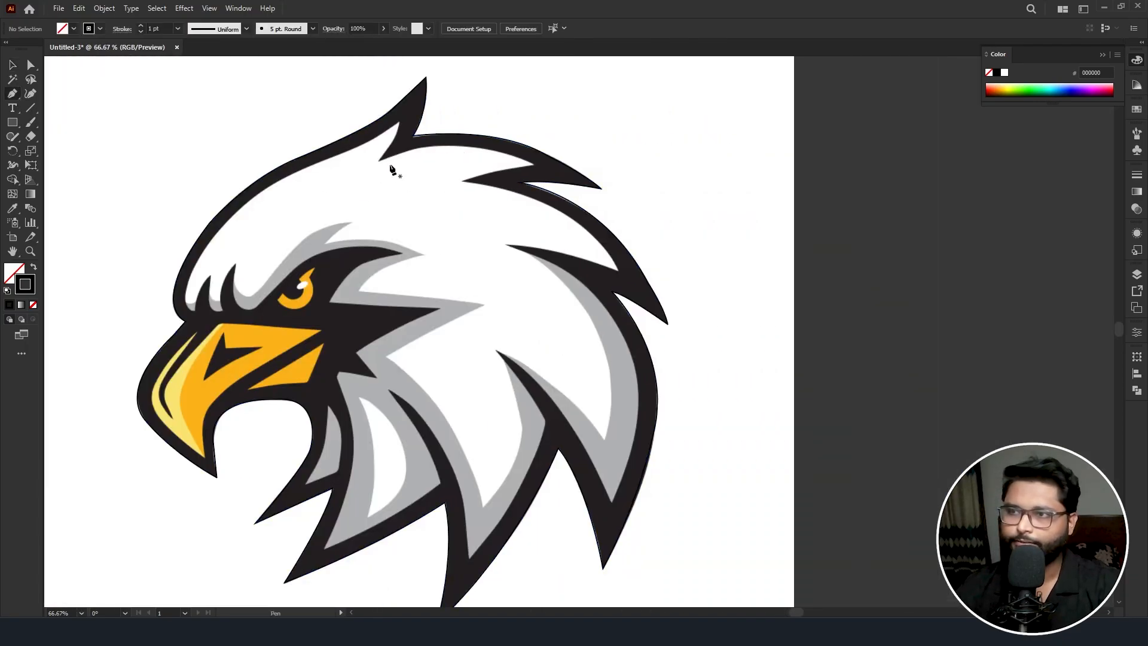
scroll(390, 167, up, 2)
click(363, 158)
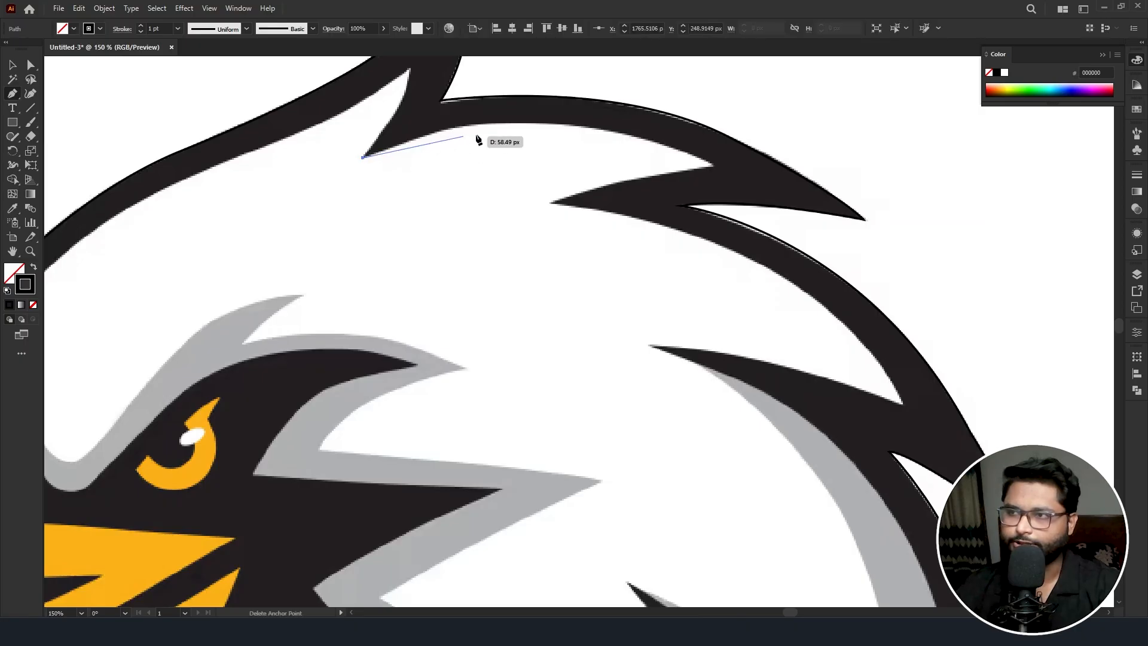
click(439, 131)
drag(712, 166, 809, 230)
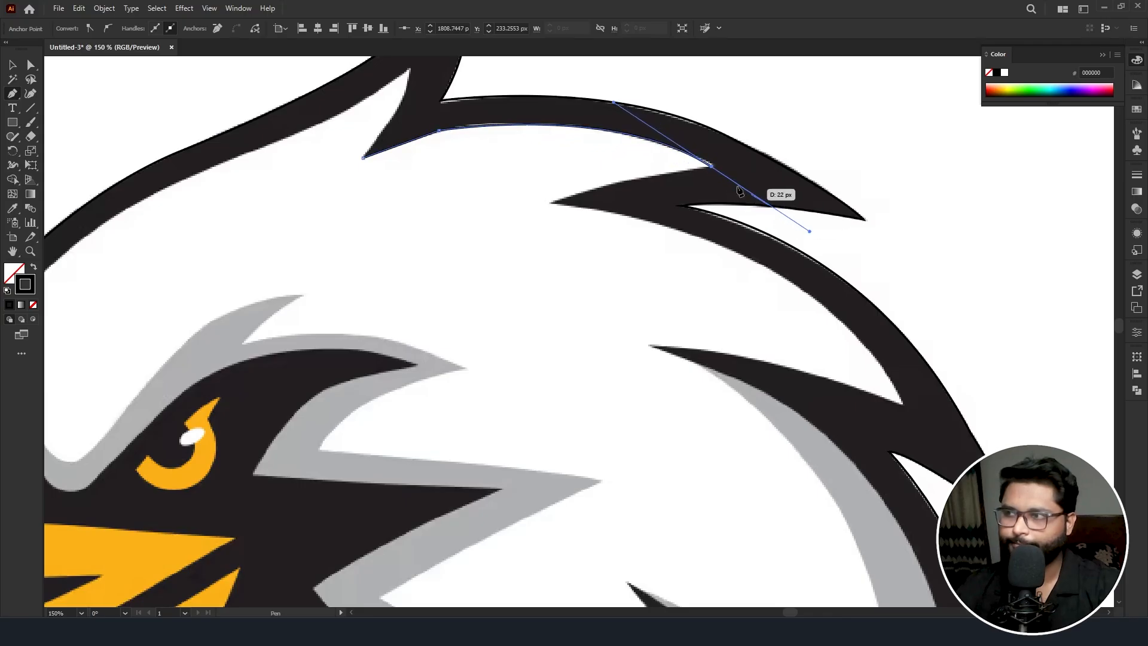
click(711, 165)
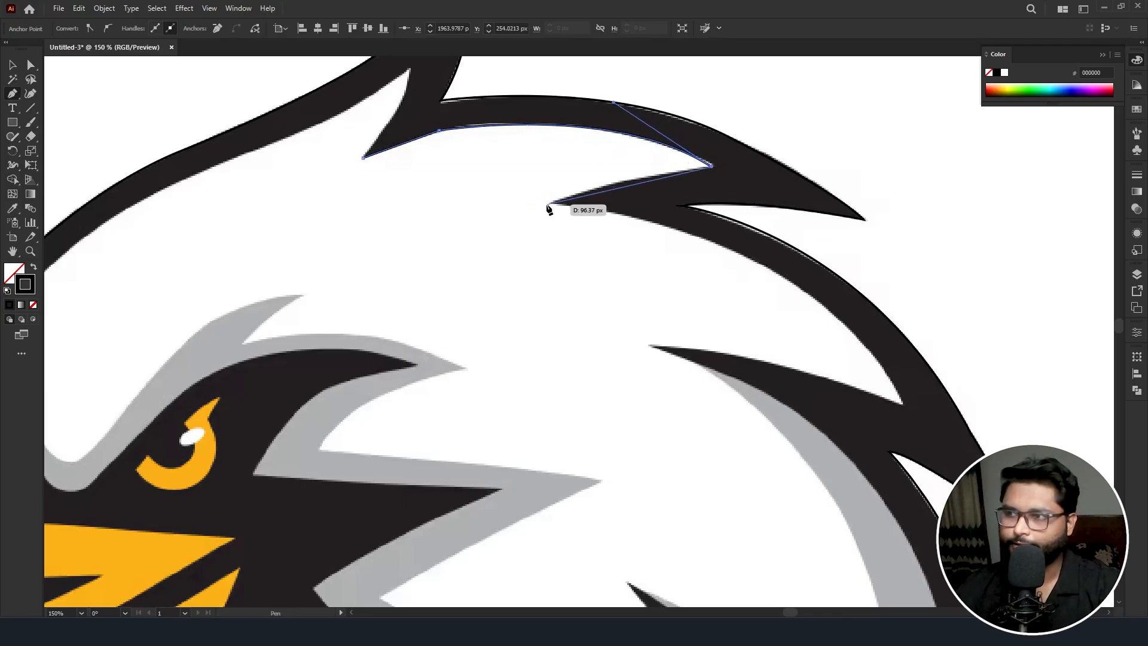
drag(550, 204, 518, 223)
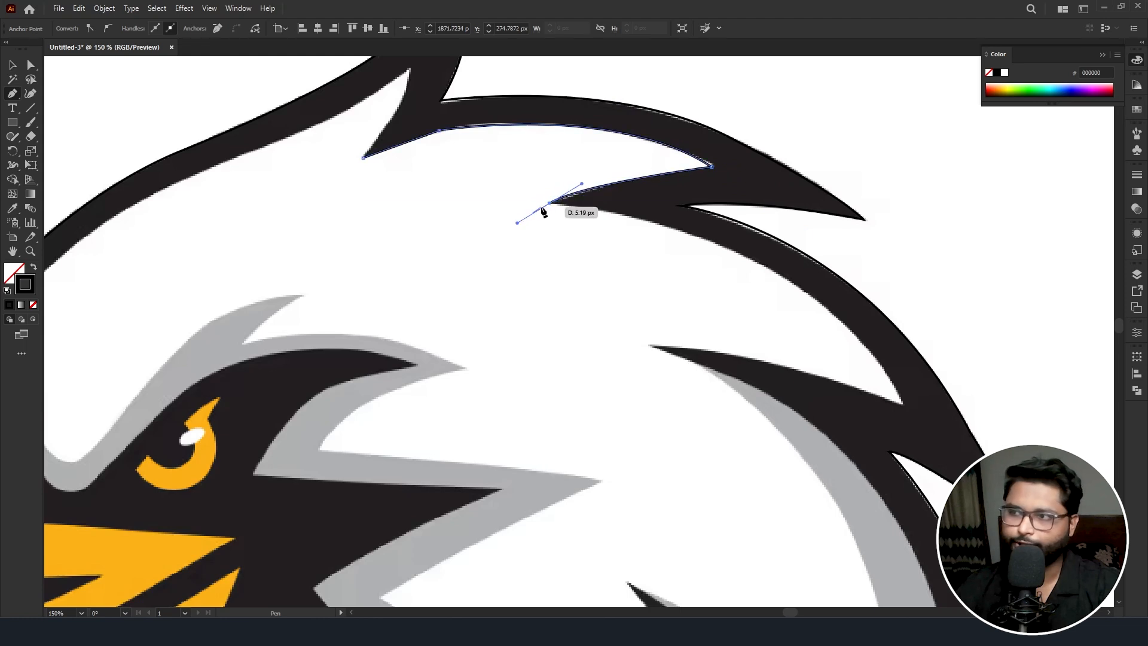
click(549, 204)
- Trace the second back feather's inner edge down to its corner and back along the next black spike to its tip
scroll(769, 289, down, 1)
scroll(680, 239, right, 3)
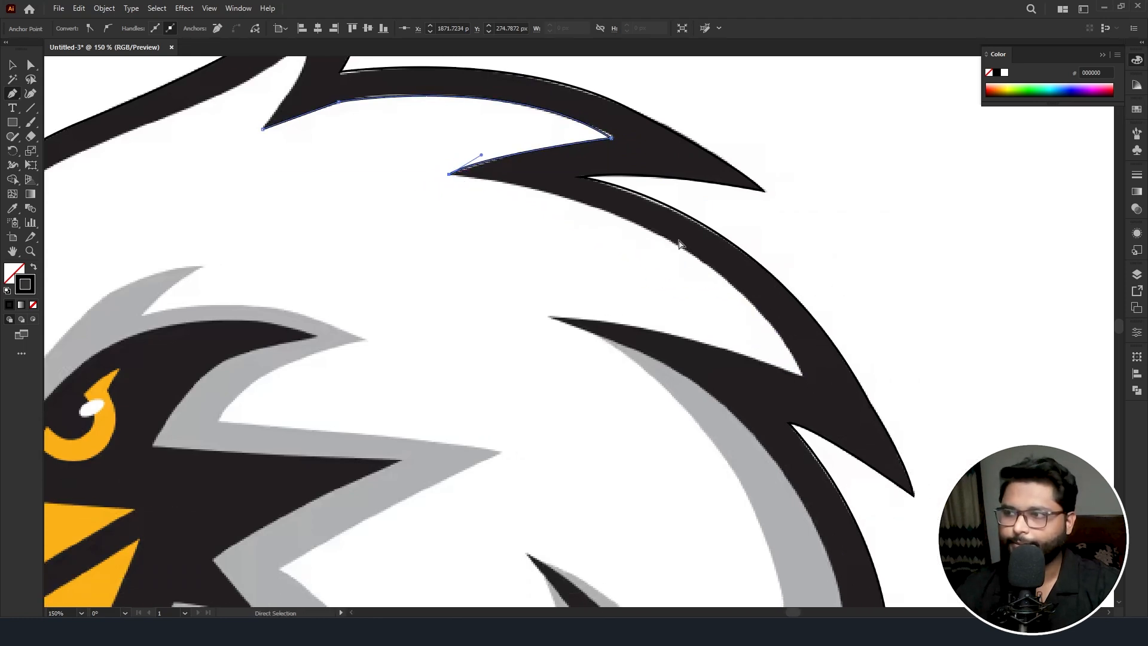
drag(657, 235, 743, 285)
drag(801, 376, 827, 421)
click(801, 375)
drag(550, 321, 428, 313)
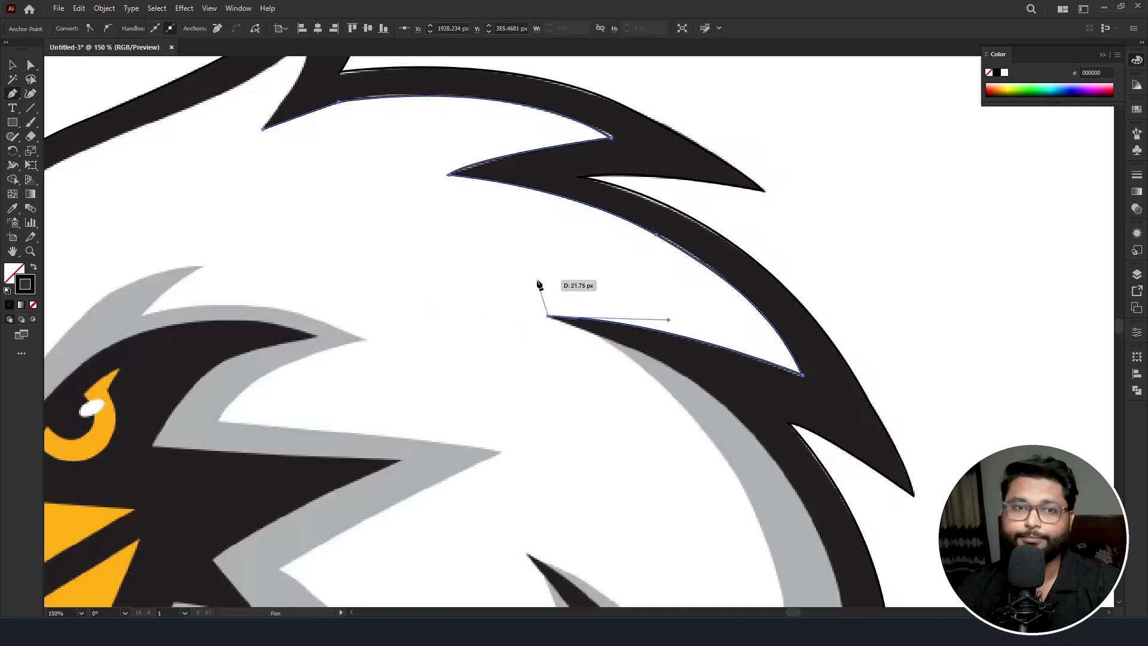
- Continue down the inner edge of the neck to the rear feather's grey tip and up to the next black spike's tip
scroll(537, 285, right, 3)
scroll(538, 287, down, 9)
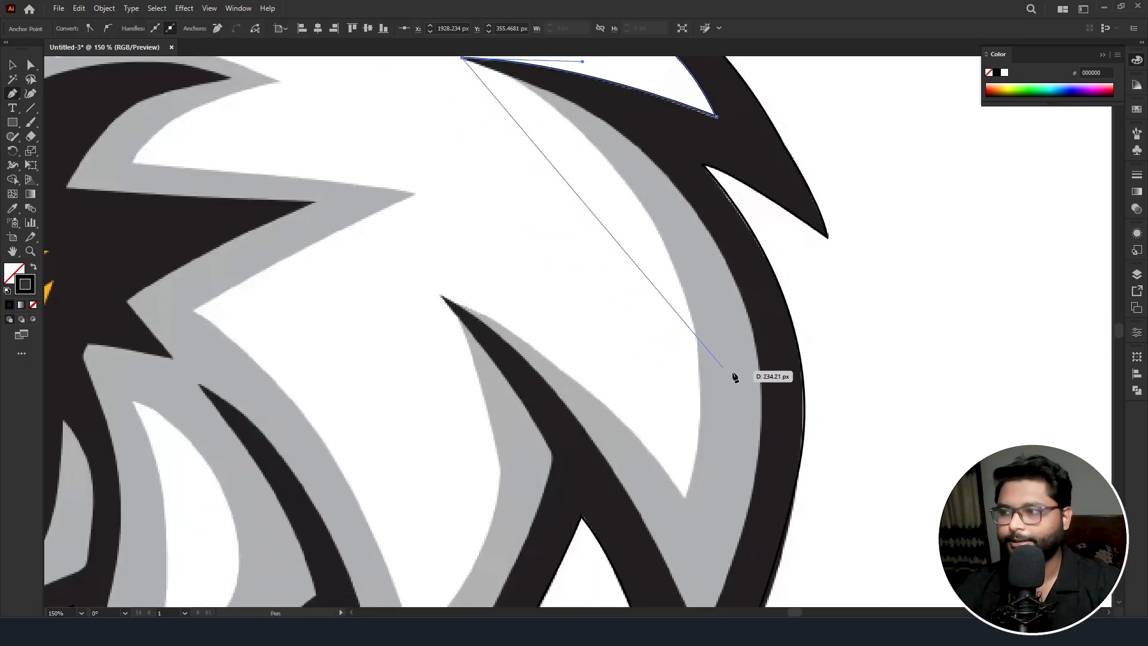
scroll(614, 248, down, 2)
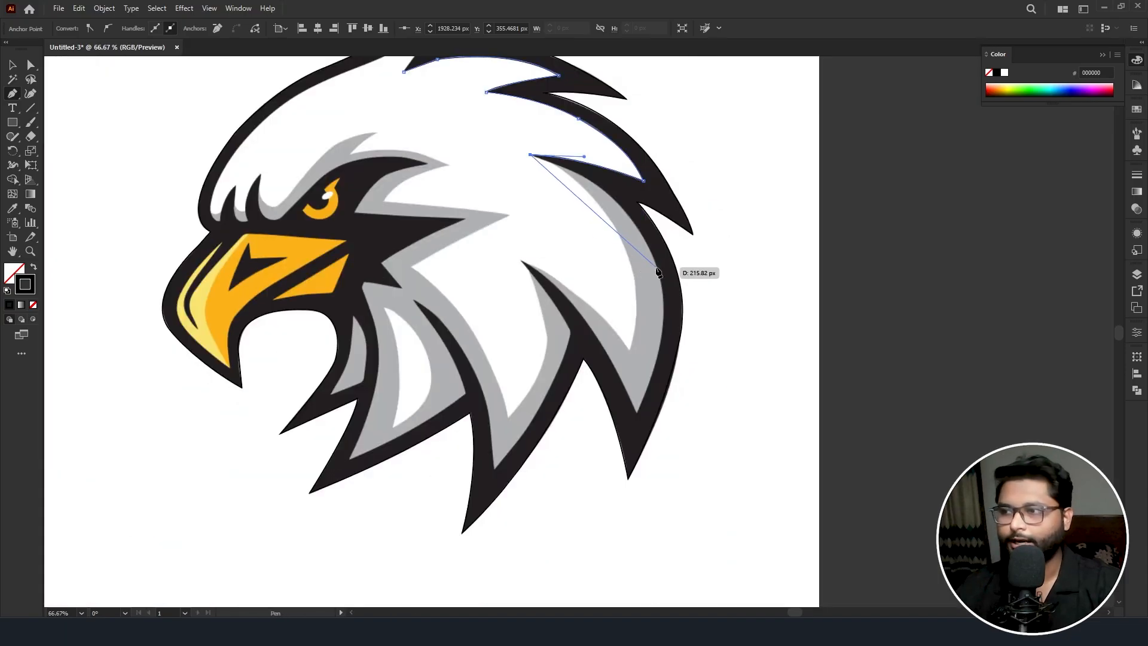
drag(656, 268, 676, 354)
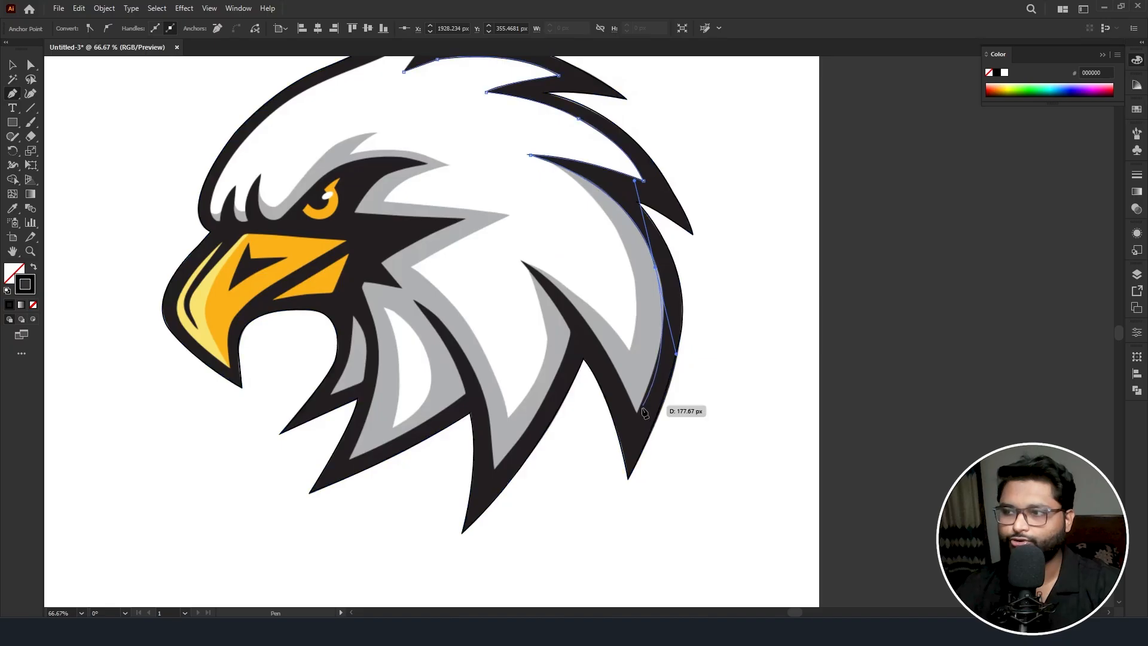
click(637, 412)
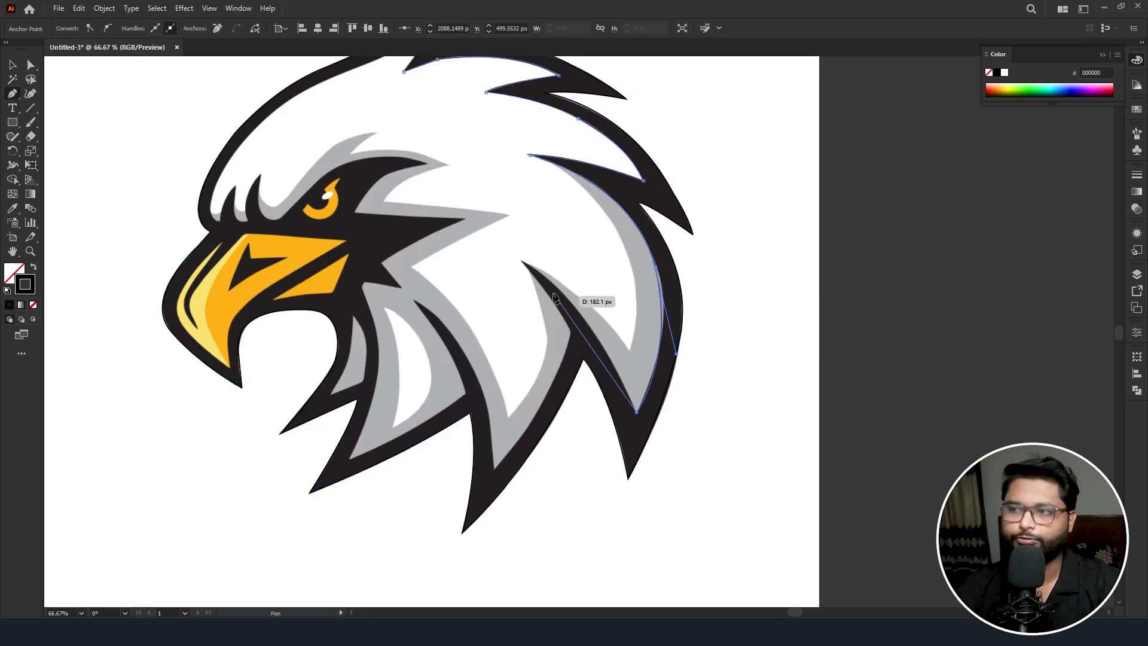
drag(520, 261, 456, 236)
click(522, 262)
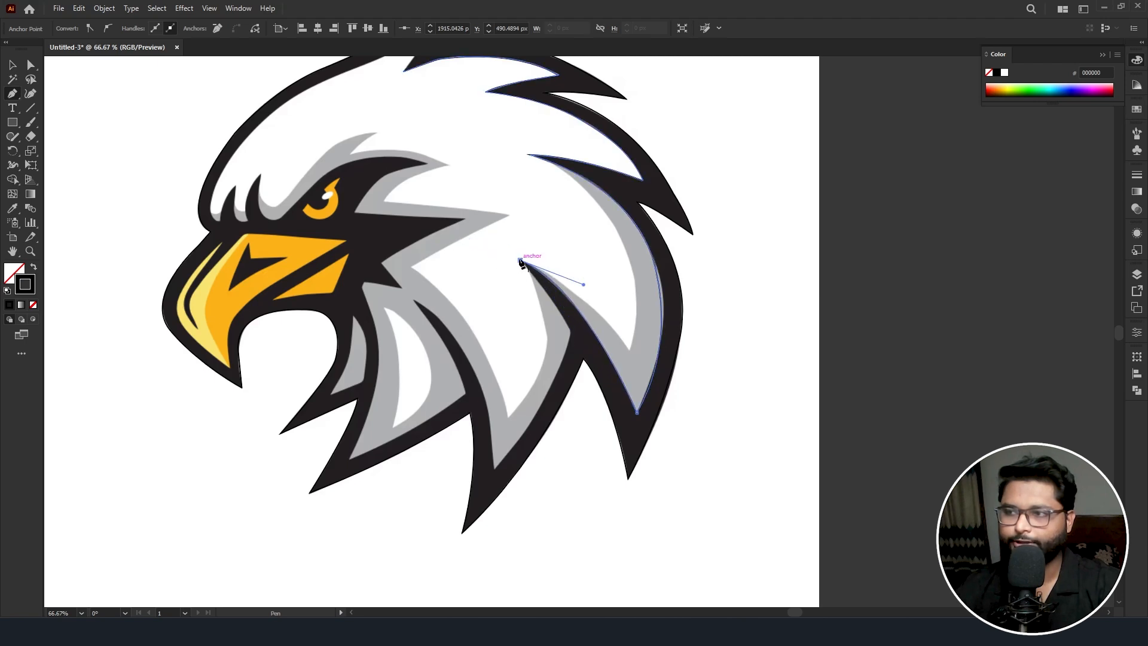
- Trace the middle neck feather's edge down to its grey tip and up to the front black spike's tip, retracting the outgoing handles
click(570, 329)
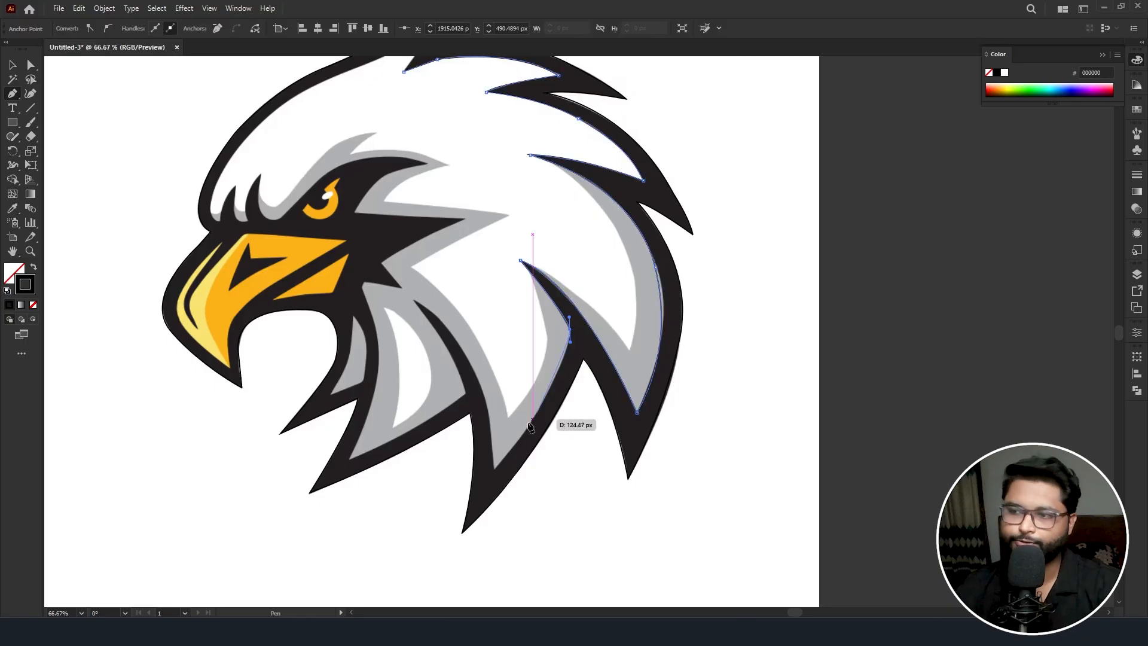
drag(496, 469, 441, 524)
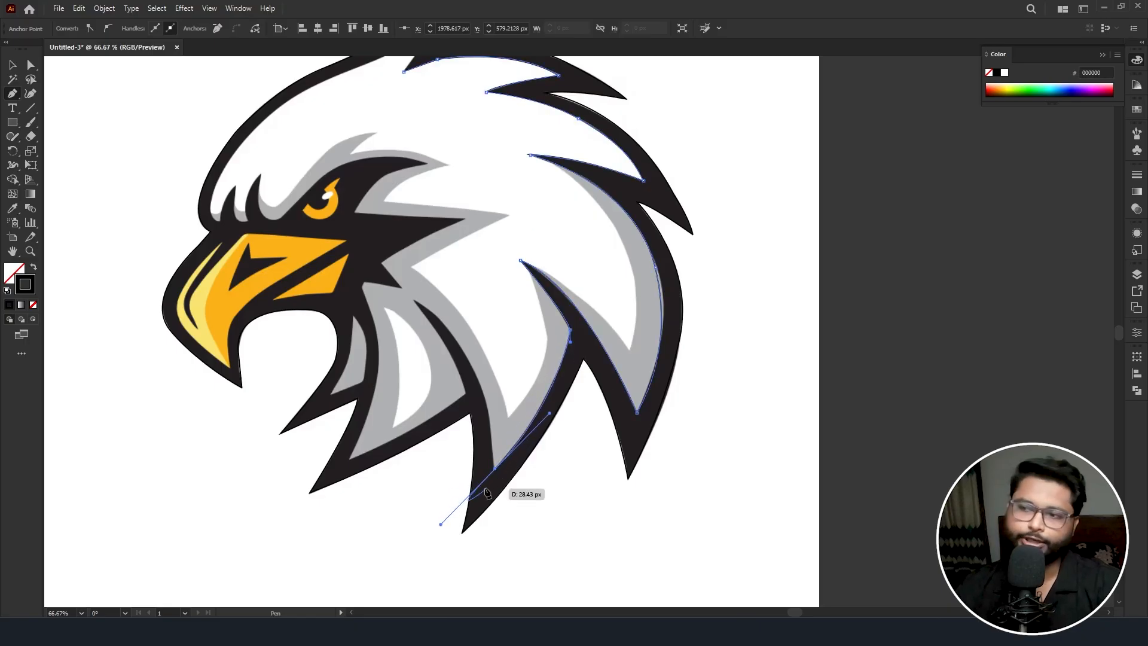
click(496, 470)
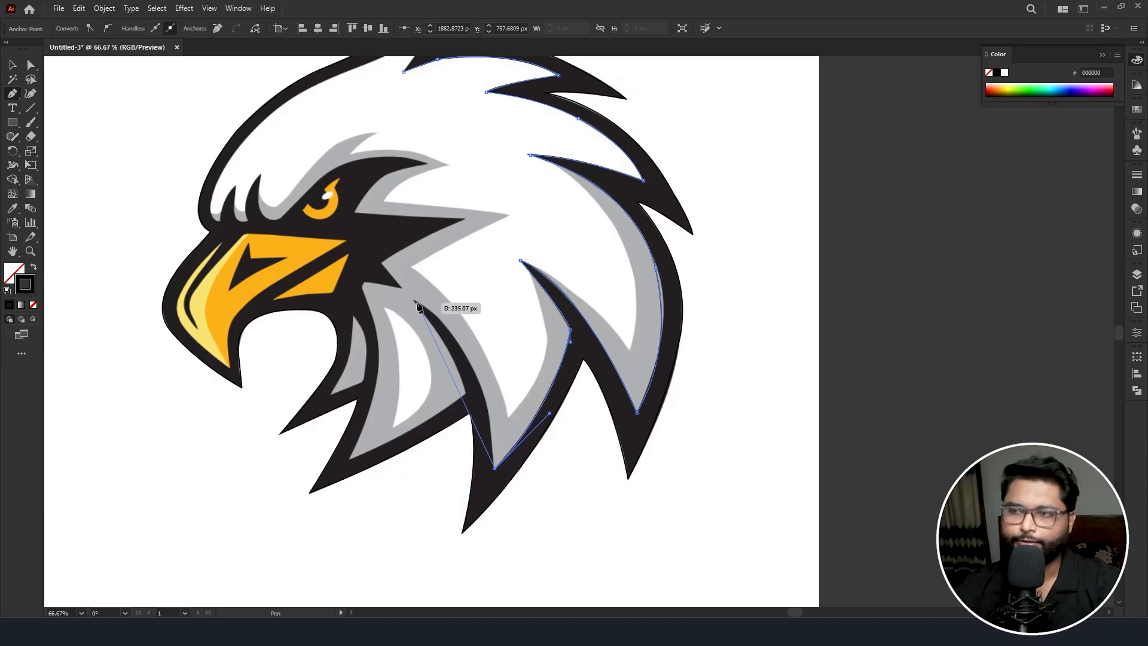
drag(414, 300, 331, 245)
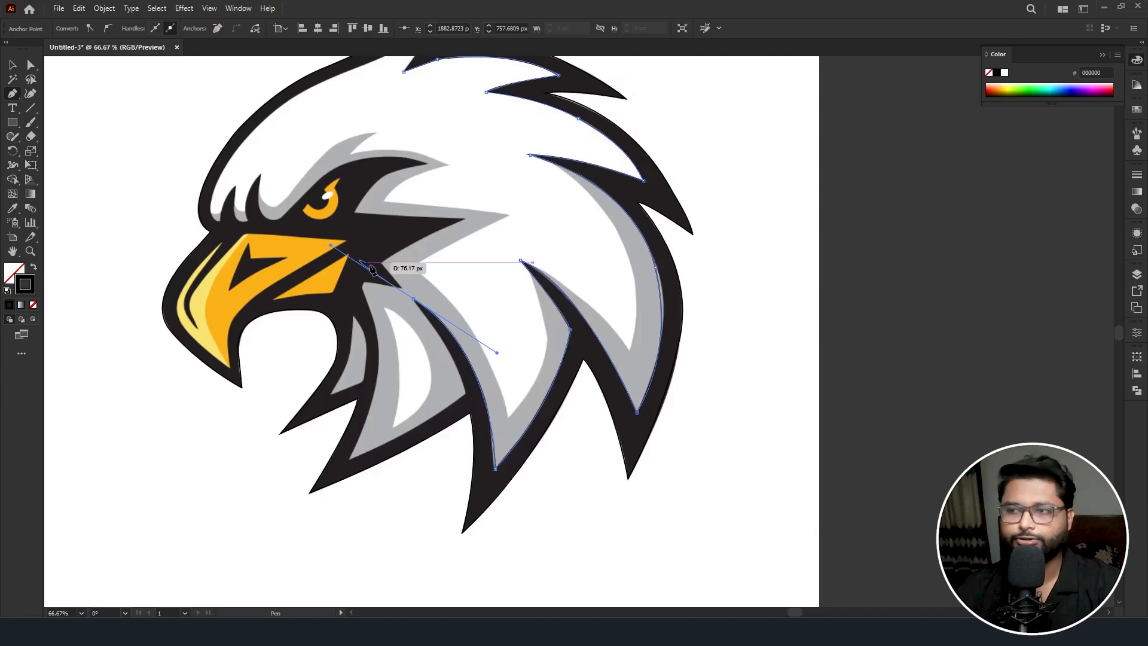
click(414, 300)
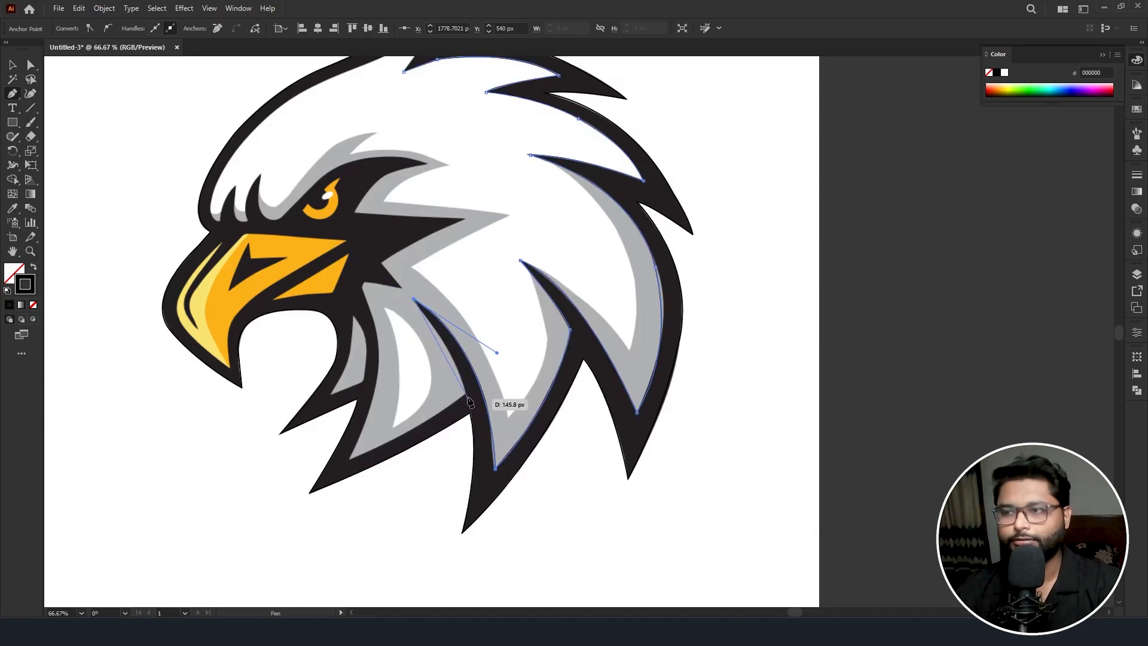
- Trace the front neck feather from the black spike to its lower grey tip and up its front edge behind the mouth
scroll(462, 385, up, 1)
drag(469, 403, 470, 448)
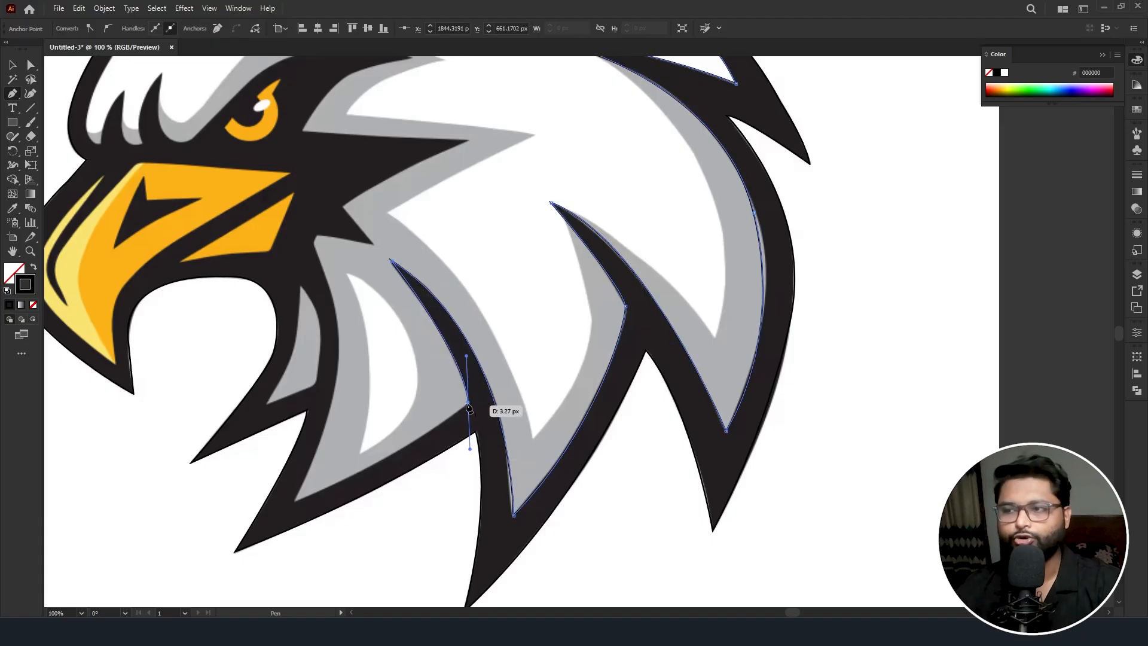
drag(297, 500, 236, 514)
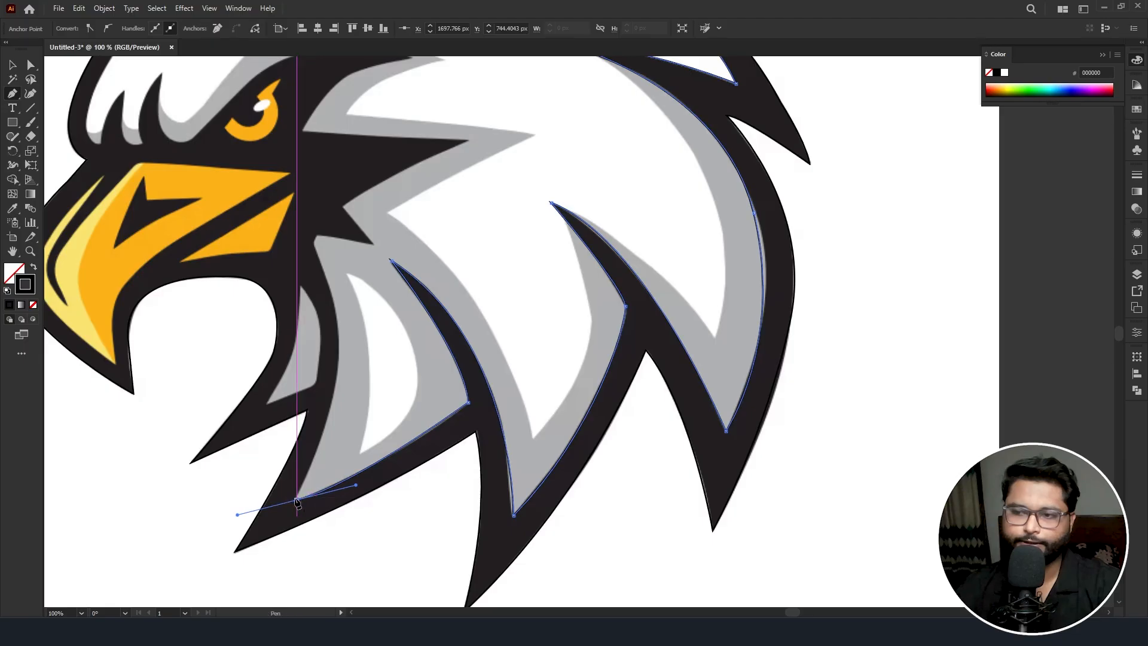
click(297, 503)
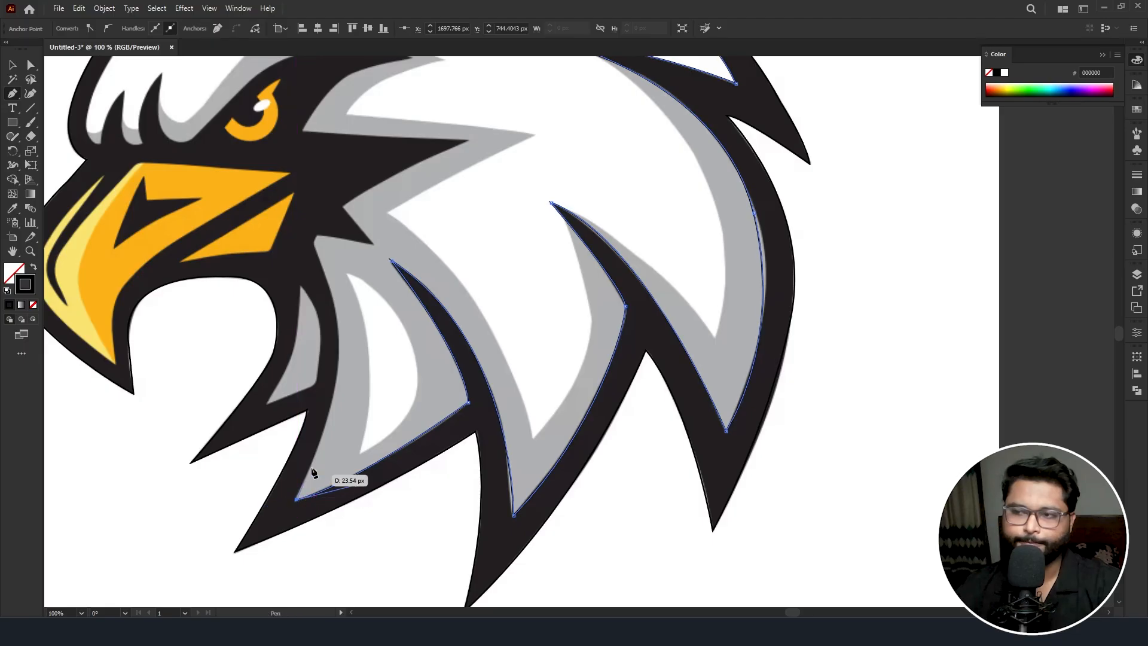
click(330, 295)
- Continue the path around the grey corner behind the mouth and the small black cheek point to the notch above it
drag(320, 244, 300, 210)
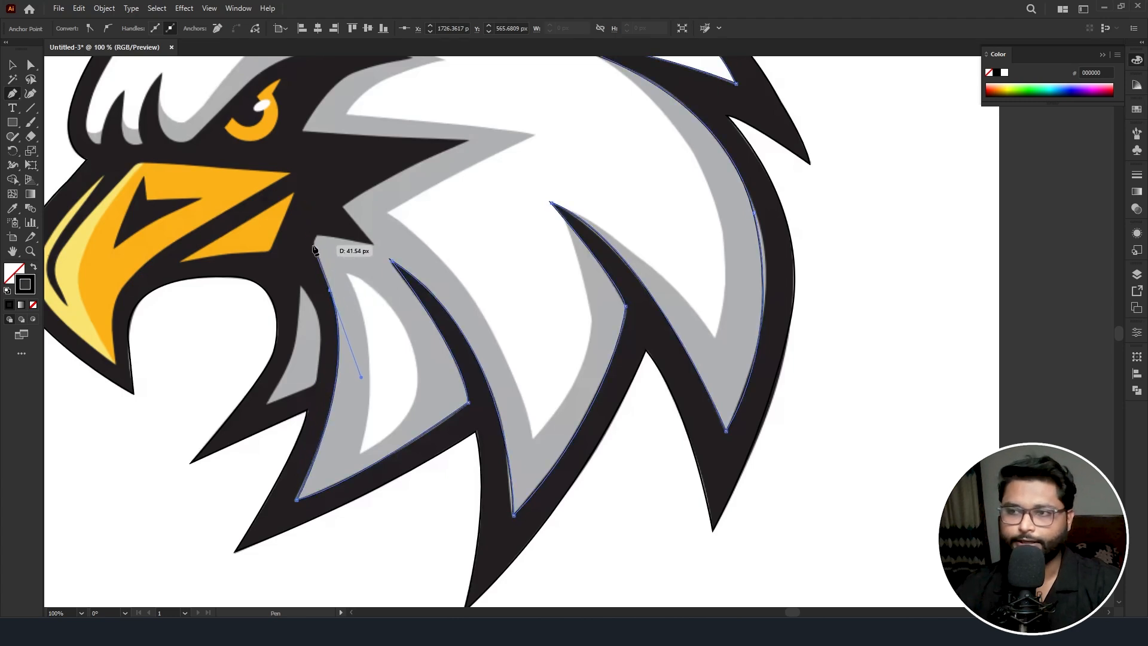
scroll(314, 249, up, 2)
drag(316, 300, 328, 297)
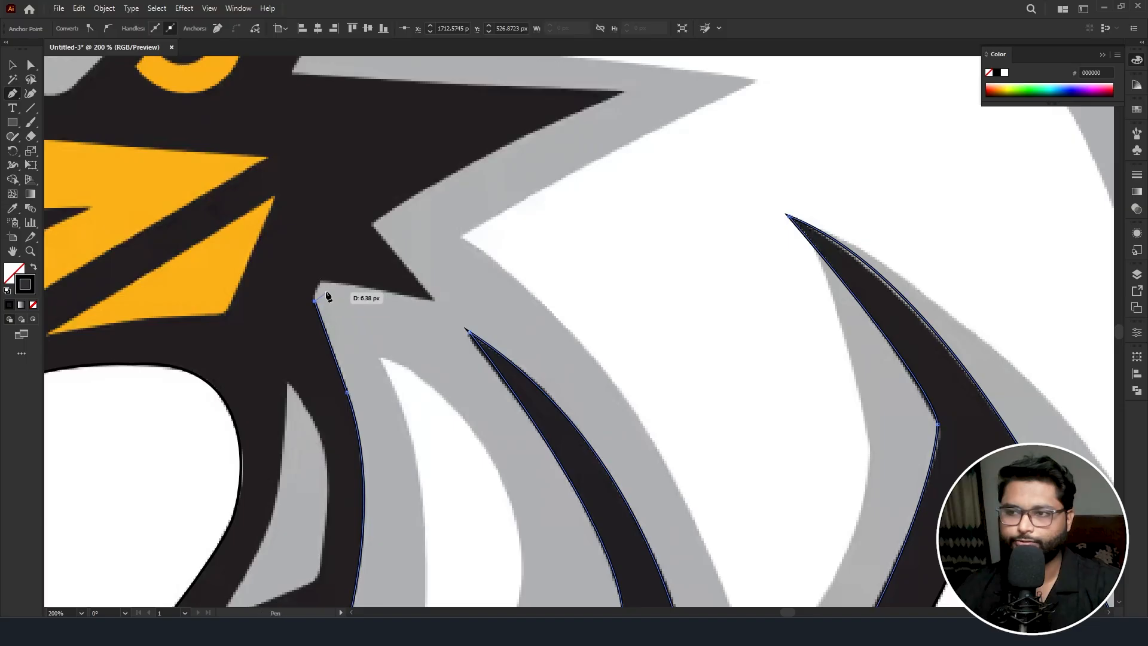
click(321, 283)
click(433, 302)
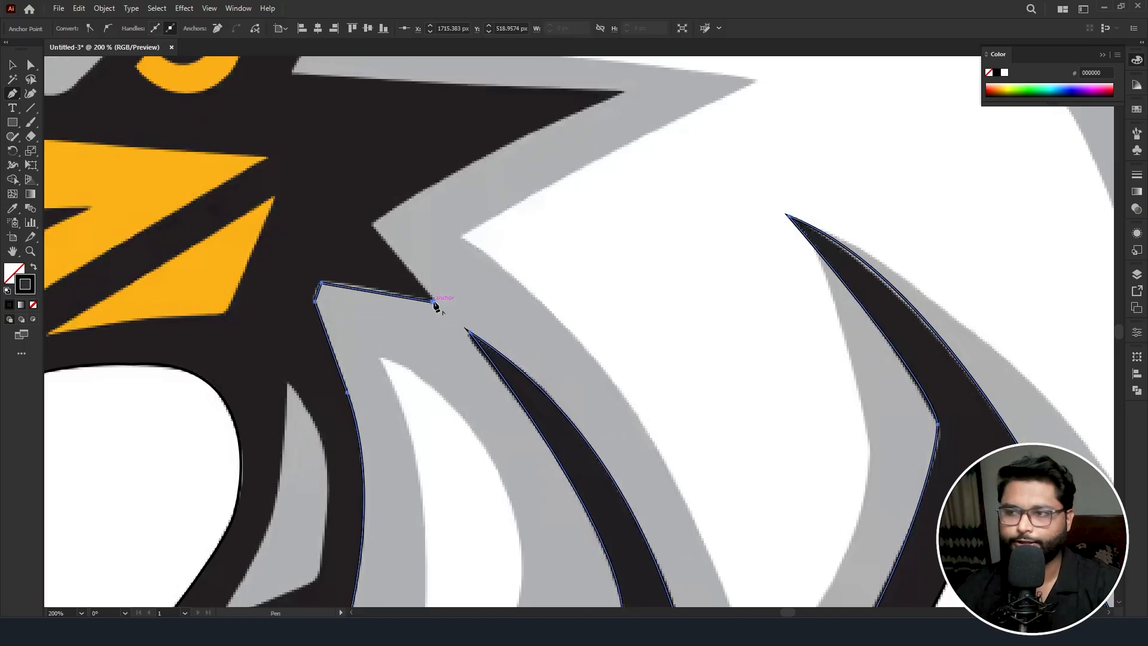
click(372, 223)
- Trace the large black cheek spike to its tip and back along its upper edge to the corner behind the eye
scroll(595, 169, up, 2)
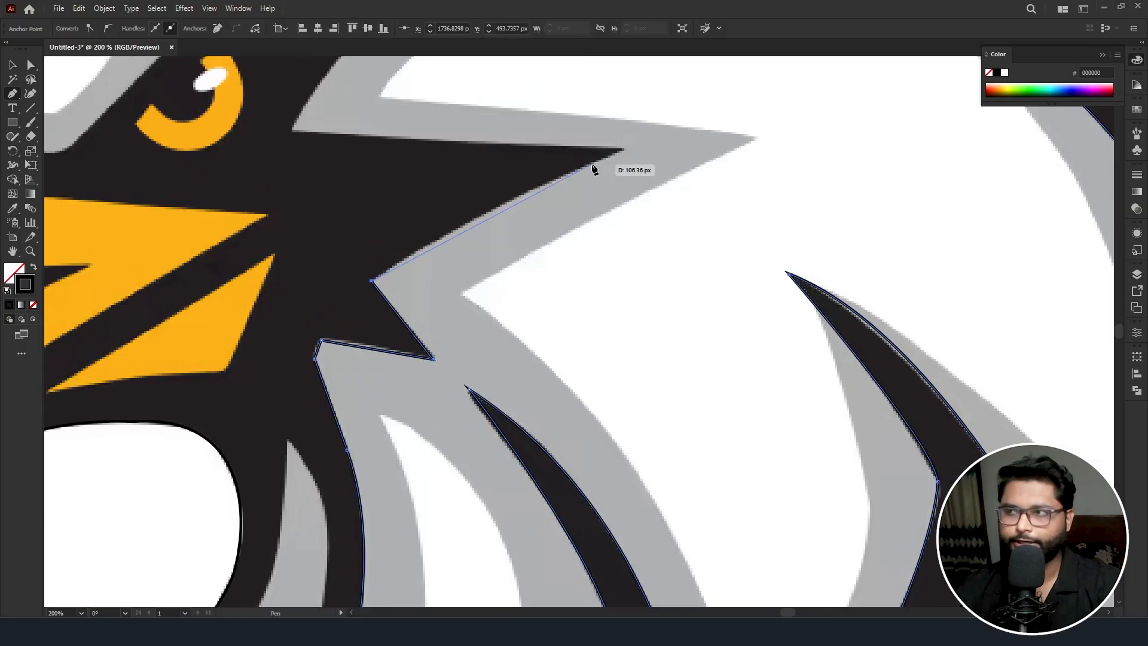
drag(625, 150, 731, 107)
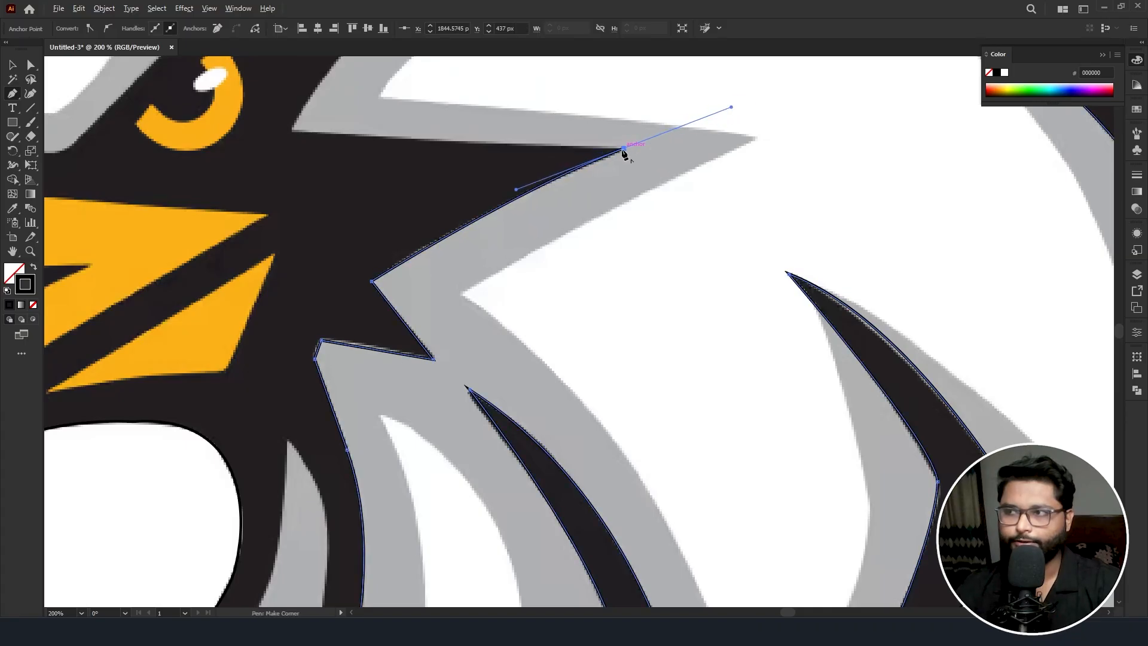
click(624, 148)
scroll(598, 179, up, 2)
click(291, 174)
- Trace the black eye patch's rear curve to its pointed tip and back over the brow, making both anchors corners
scroll(292, 178, up, 4)
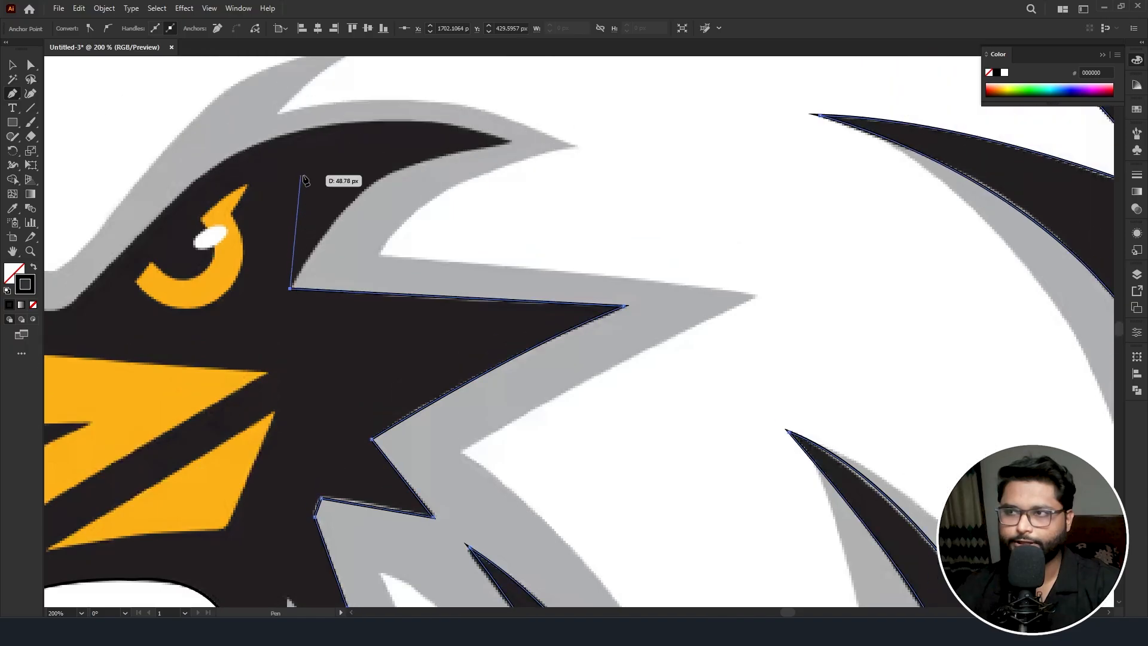
drag(511, 142, 702, 126)
click(511, 141)
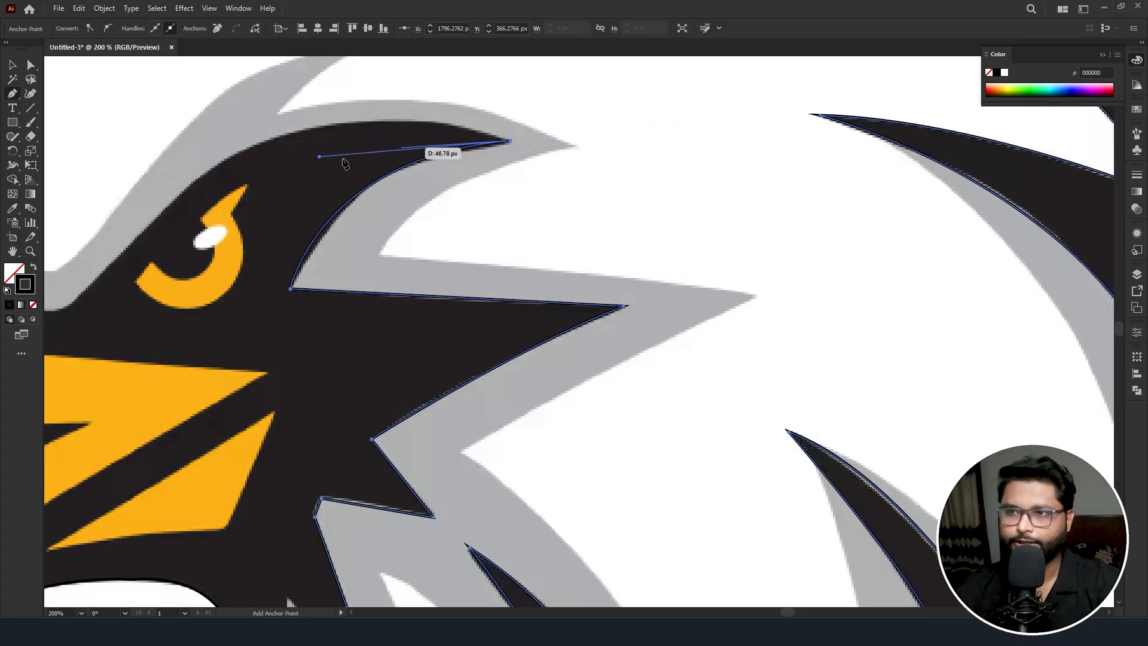
scroll(216, 261, left, 3)
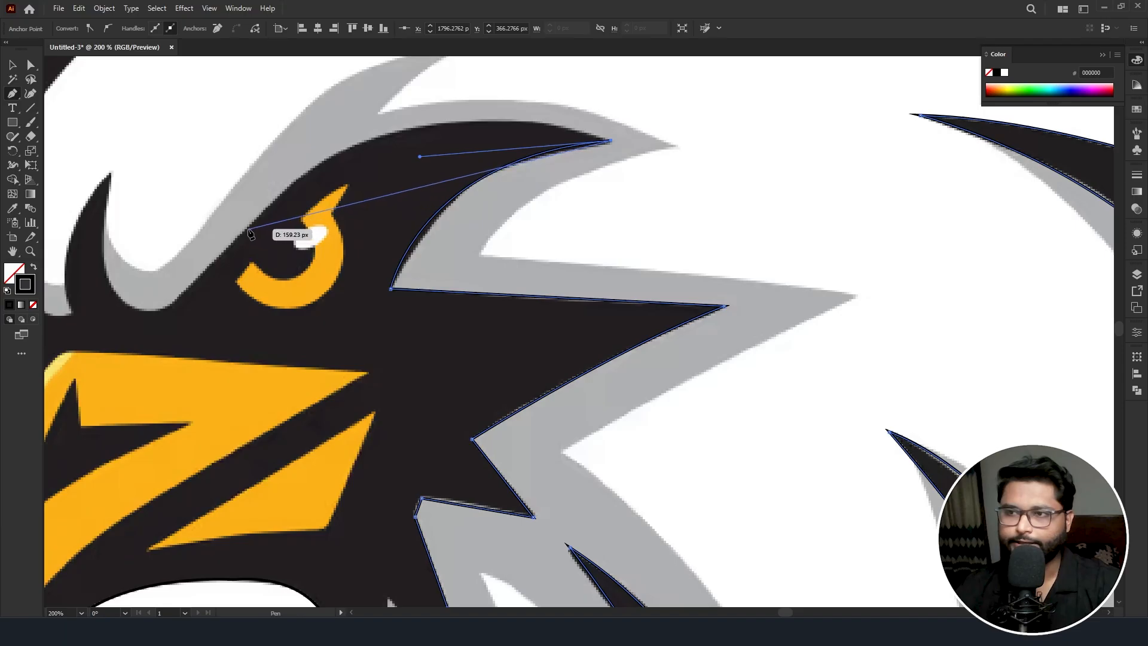
drag(247, 231, 108, 400)
click(245, 229)
- Continue the path down the brow, around the grey curve in front of the eye, and up to the adjacent black spike's tip
drag(104, 229, 115, 267)
key(ctrl+z)
scroll(127, 296, down, 5)
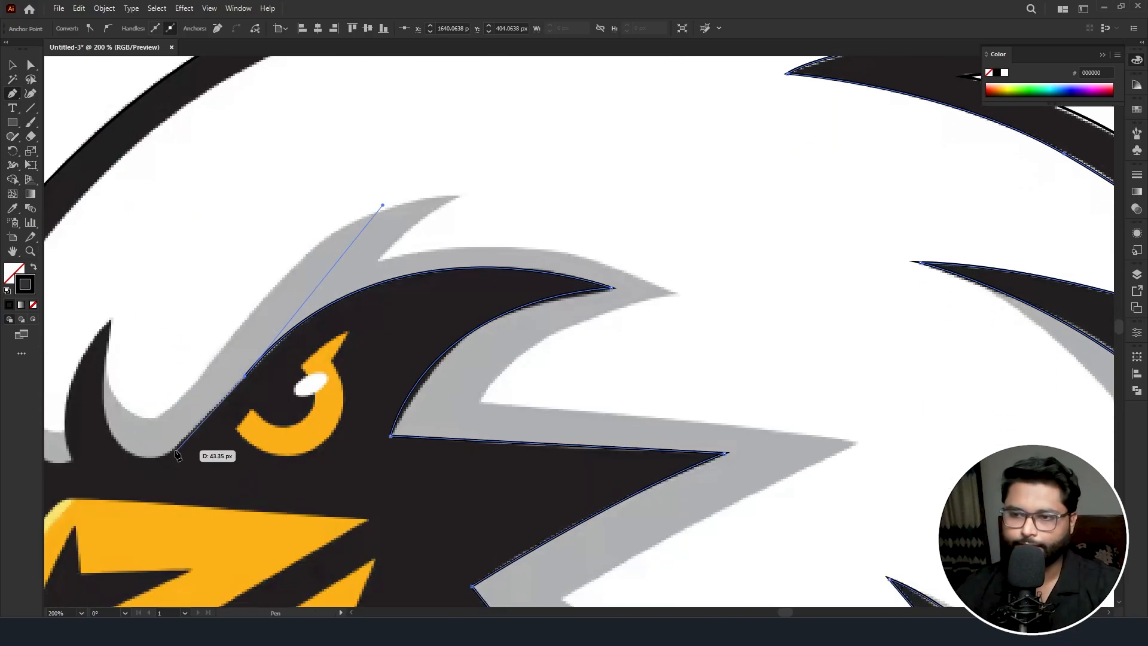
click(170, 455)
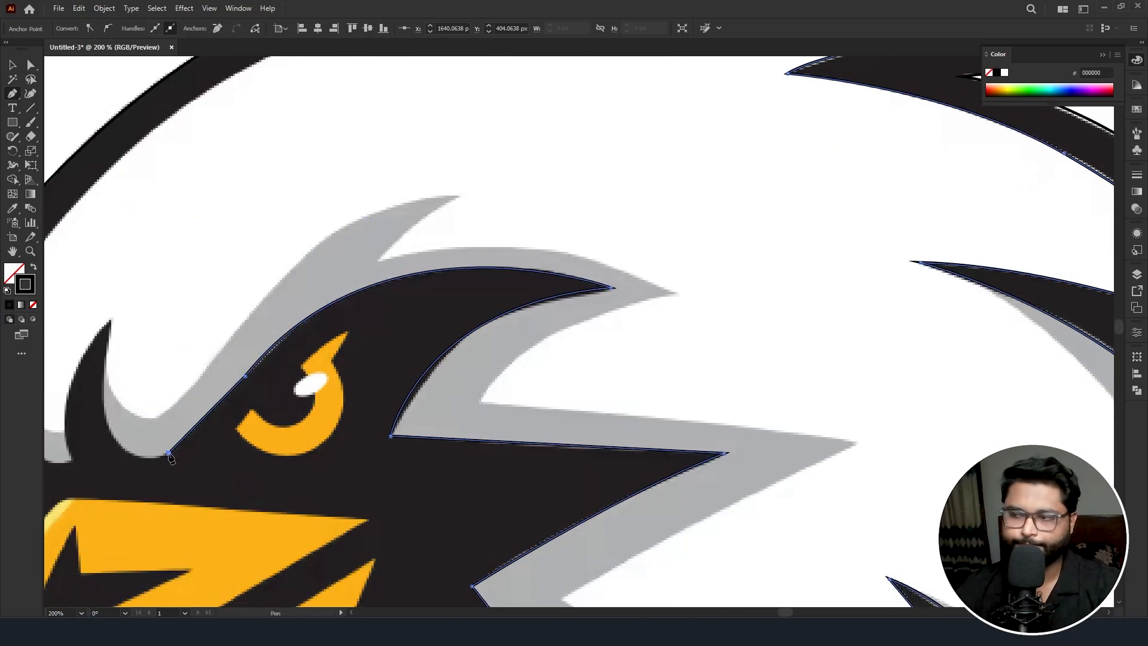
drag(104, 410, 91, 343)
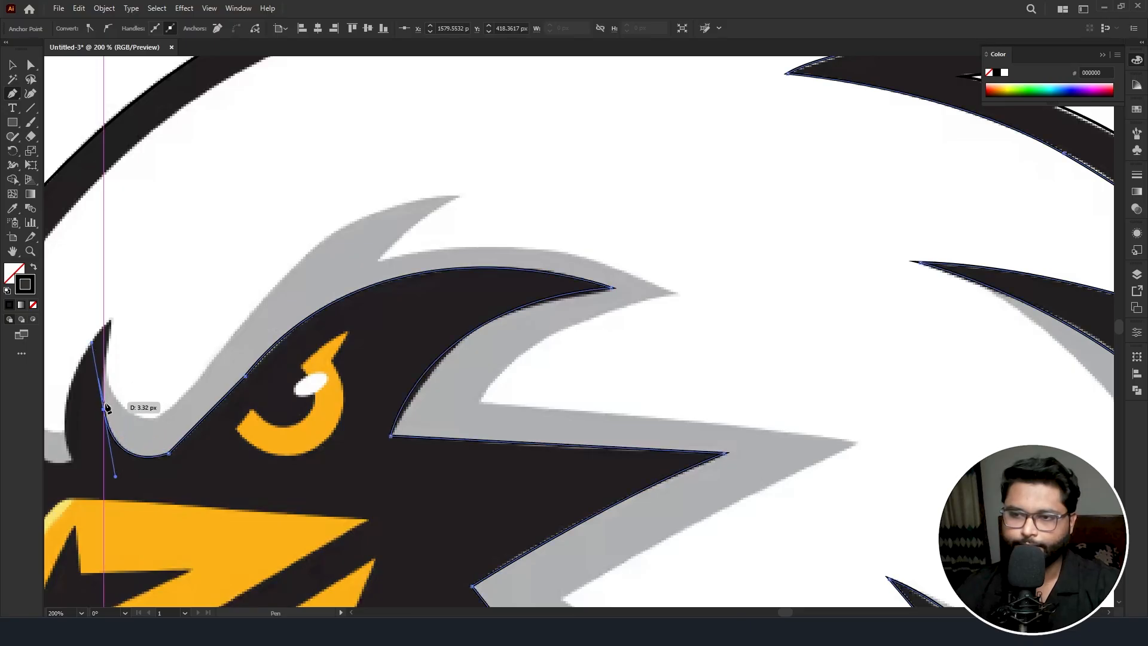
click(104, 410)
click(113, 312)
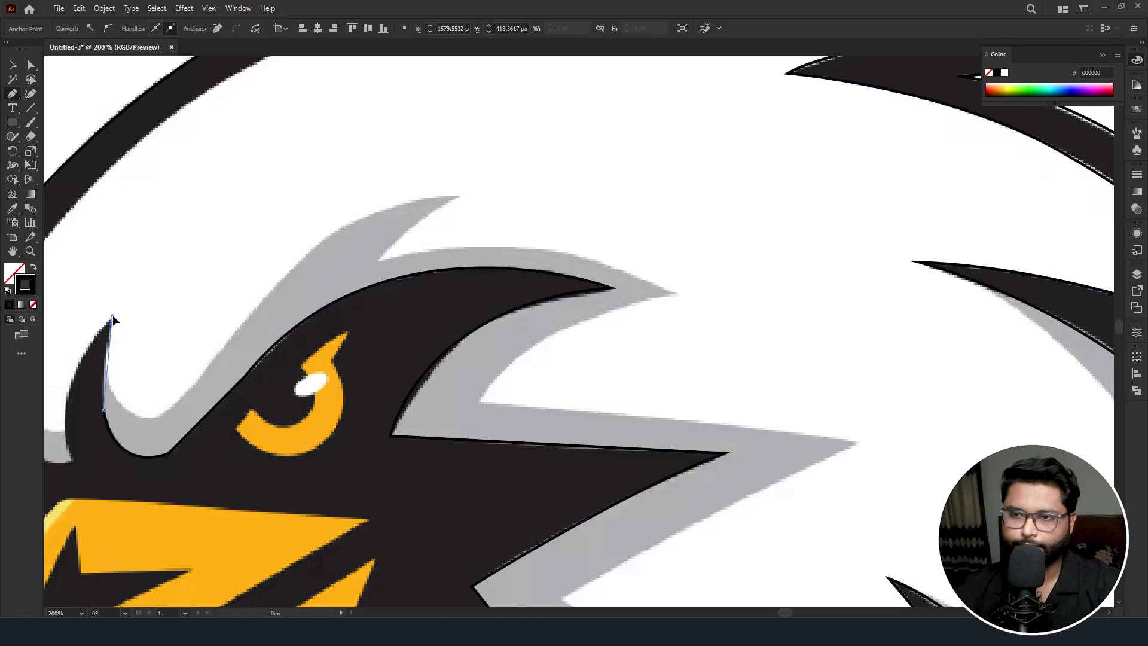
- Trace the two small black brow spikes and the grey hollows between them, ending with a corner anchor on the forehead outline's inner edge
scroll(125, 347, left, 5)
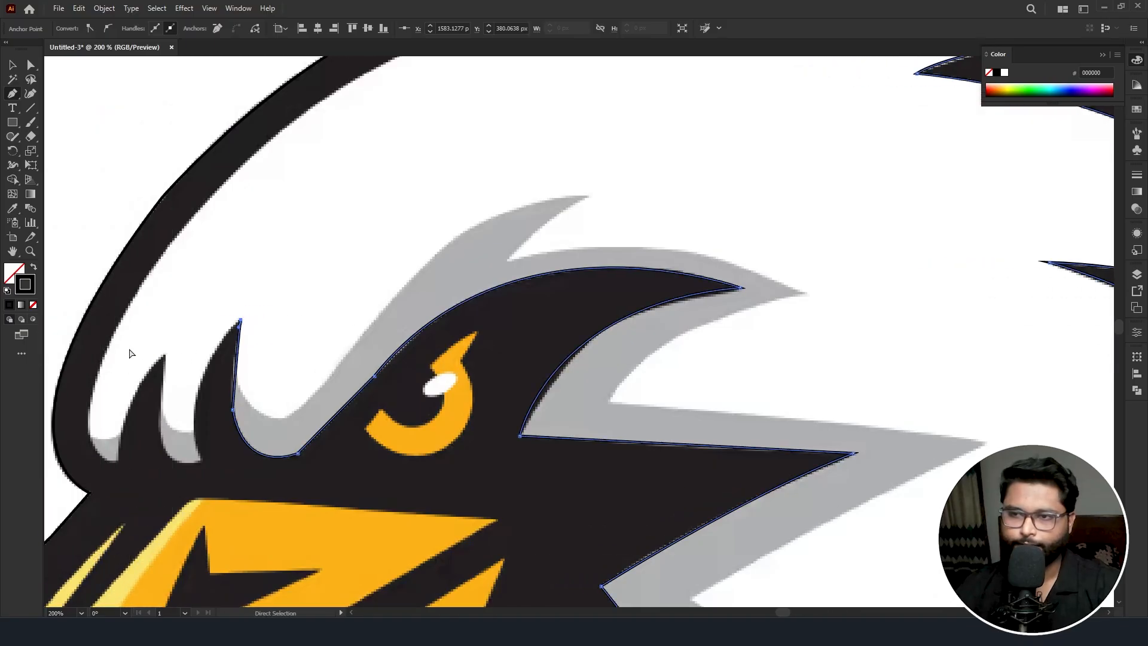
drag(201, 459, 226, 540)
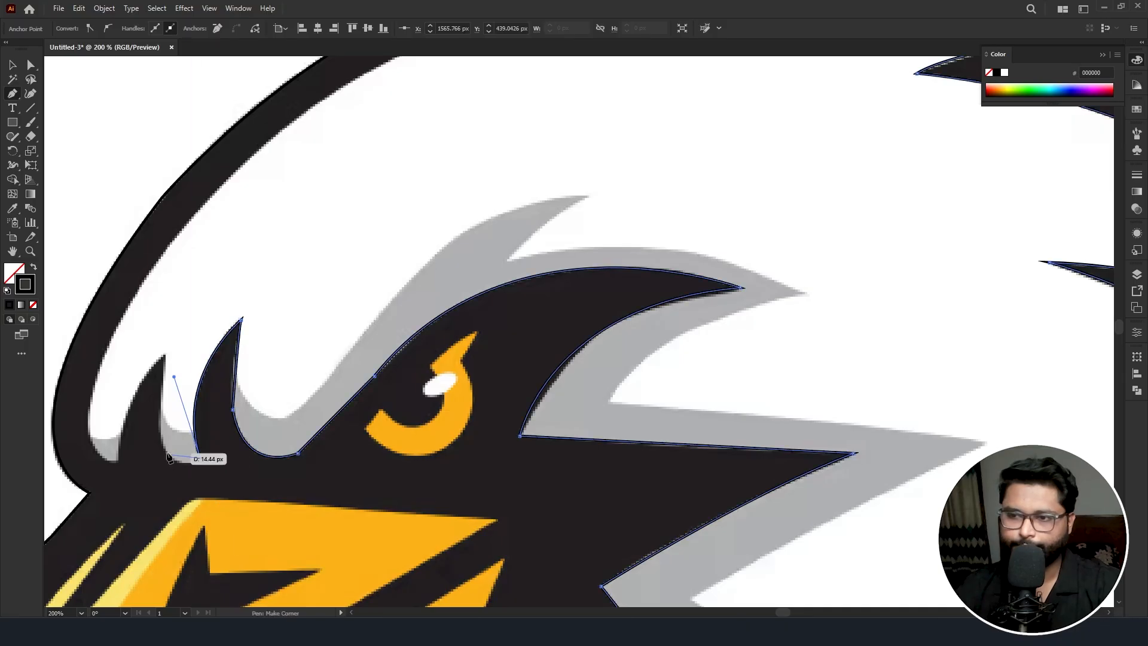
drag(158, 430, 165, 357)
click(164, 356)
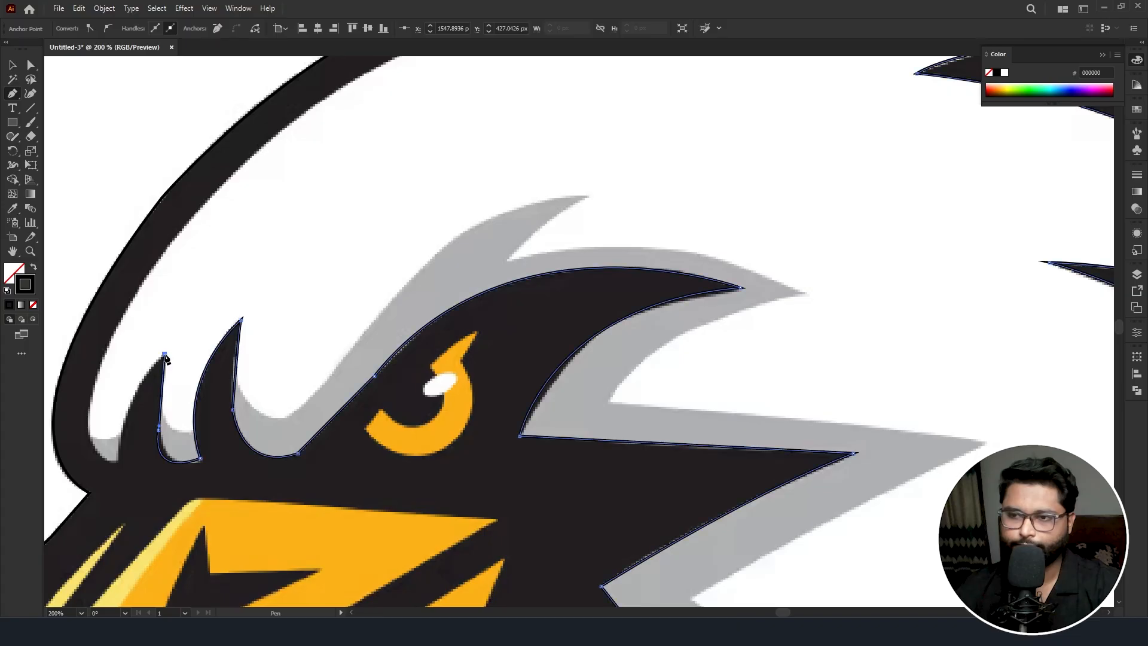
drag(118, 462, 119, 290)
click(96, 378)
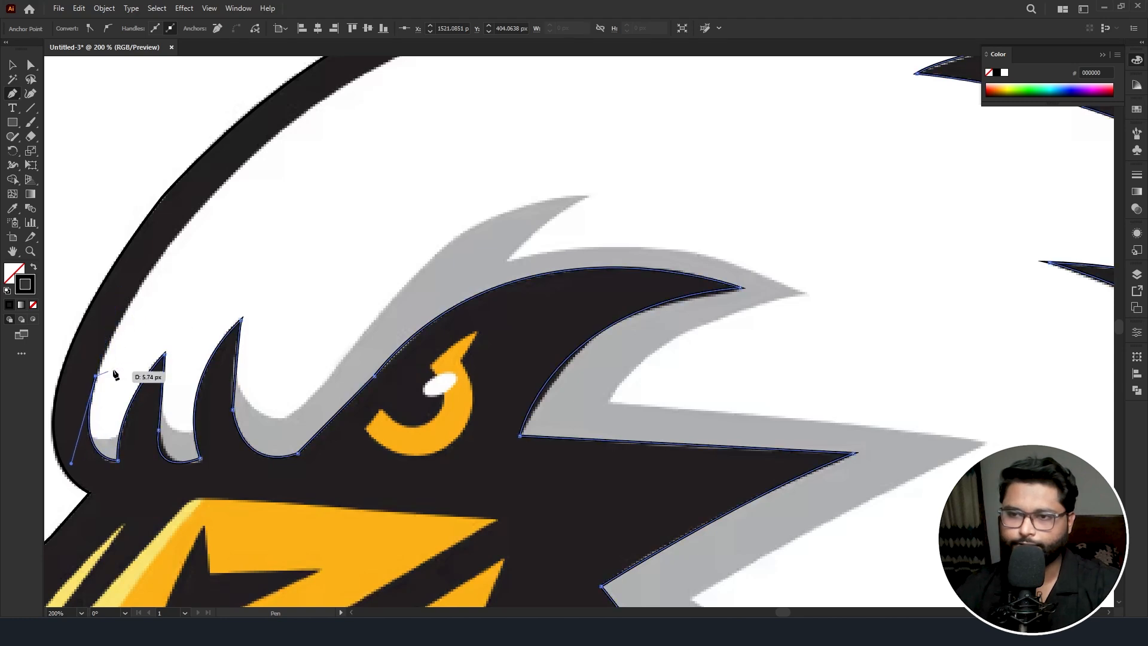
- Continue the path in a smooth curve along the forehead outline's inner edge toward the crest, making the anchor above the brow a corner
scroll(124, 359, down, 3)
scroll(128, 364, up, 2)
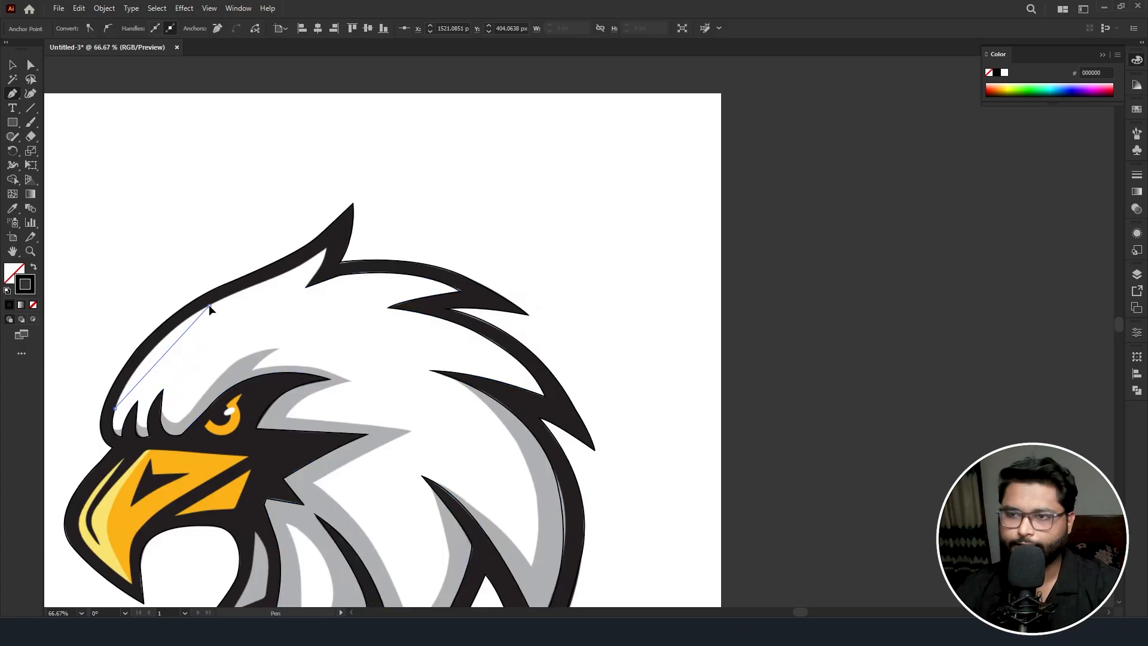
drag(246, 289, 288, 265)
scroll(248, 317, down, 2)
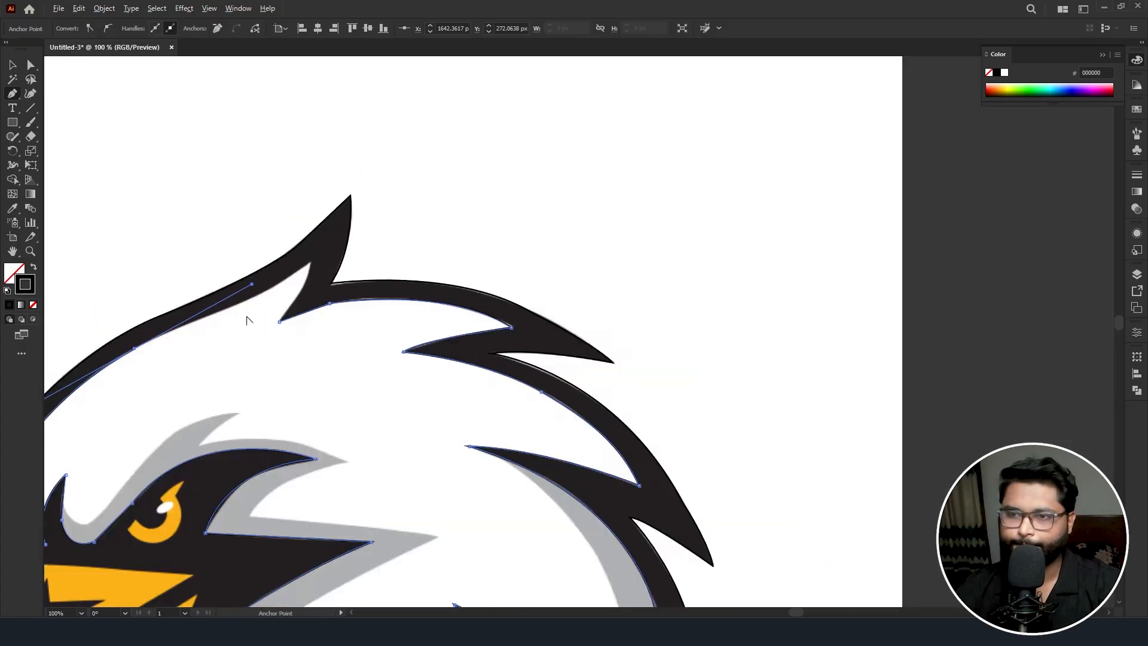
click(134, 350)
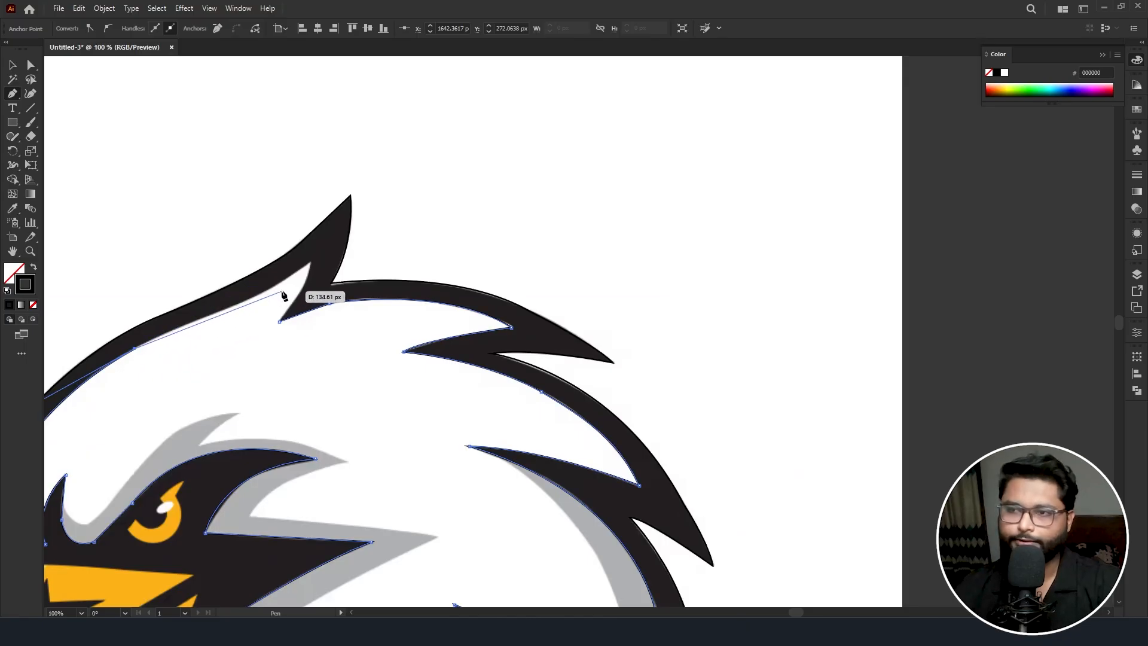
- Trace the white crest's upper edge to its pointed tip and close the path at the notch below it
drag(310, 266, 336, 238)
key(ctrl+z)
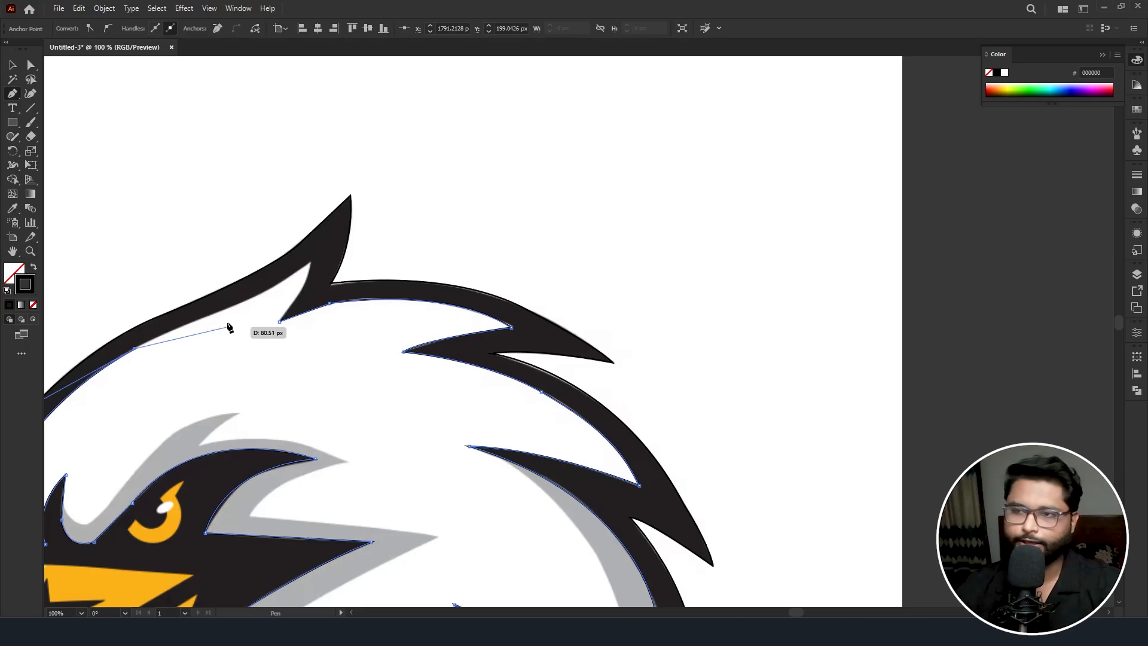
drag(244, 307, 250, 300)
click(311, 263)
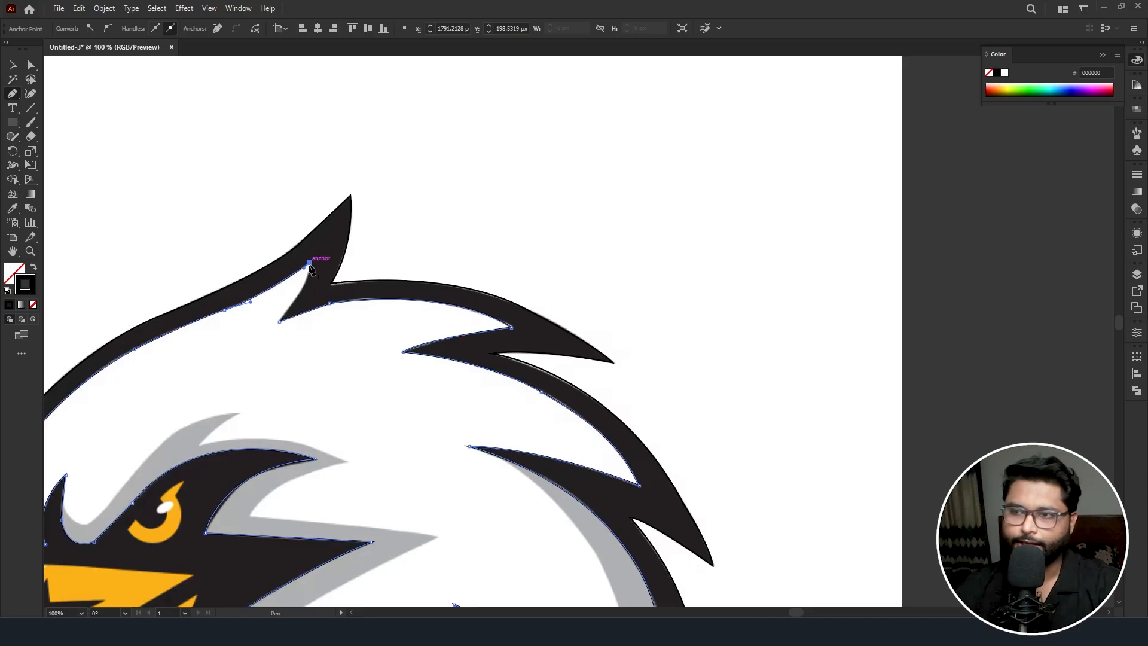
click(279, 322)
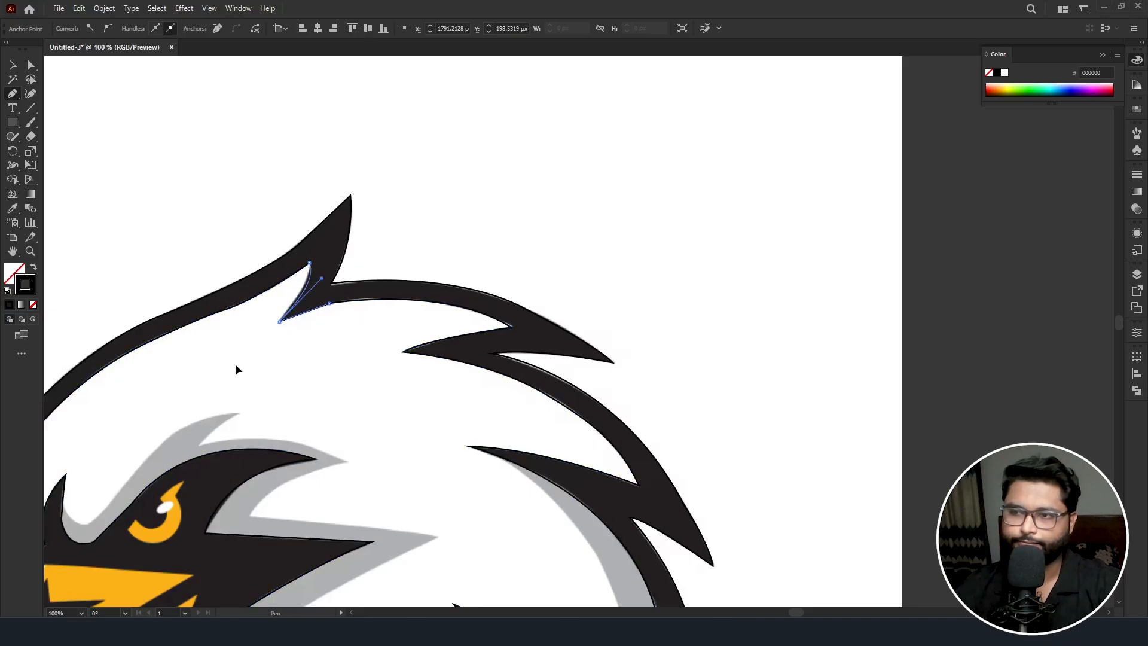
- Start a new path at the upper beak's tip, tracing its lower edge to the rear corner and its top edge to the front corner
scroll(357, 294, down, 1)
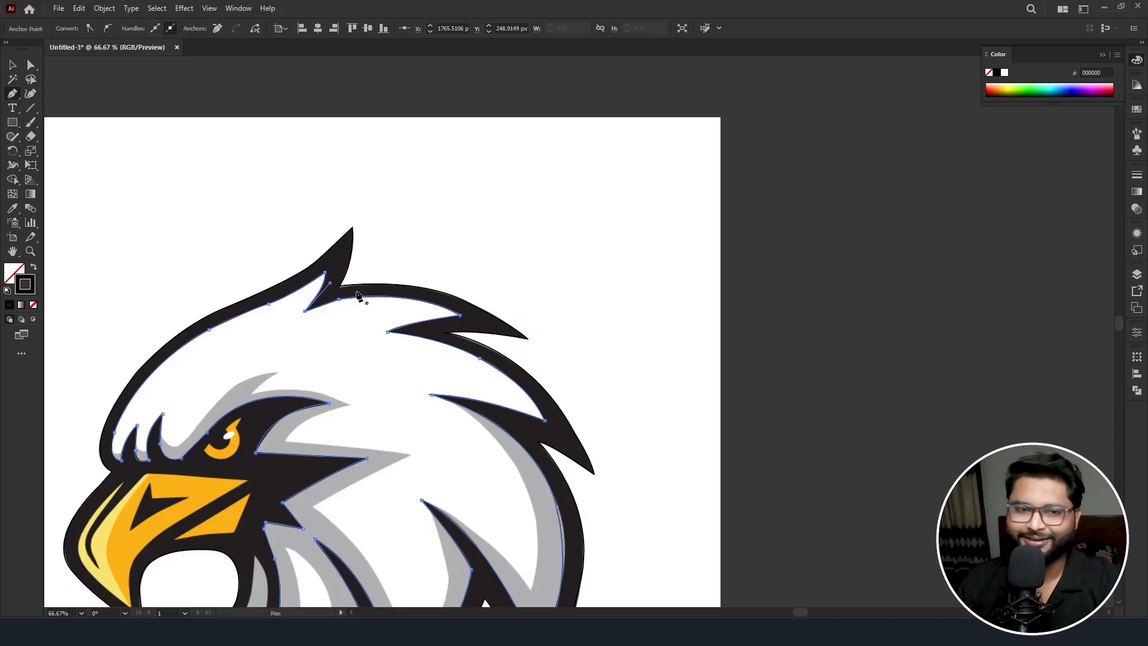
scroll(308, 402, down, 3)
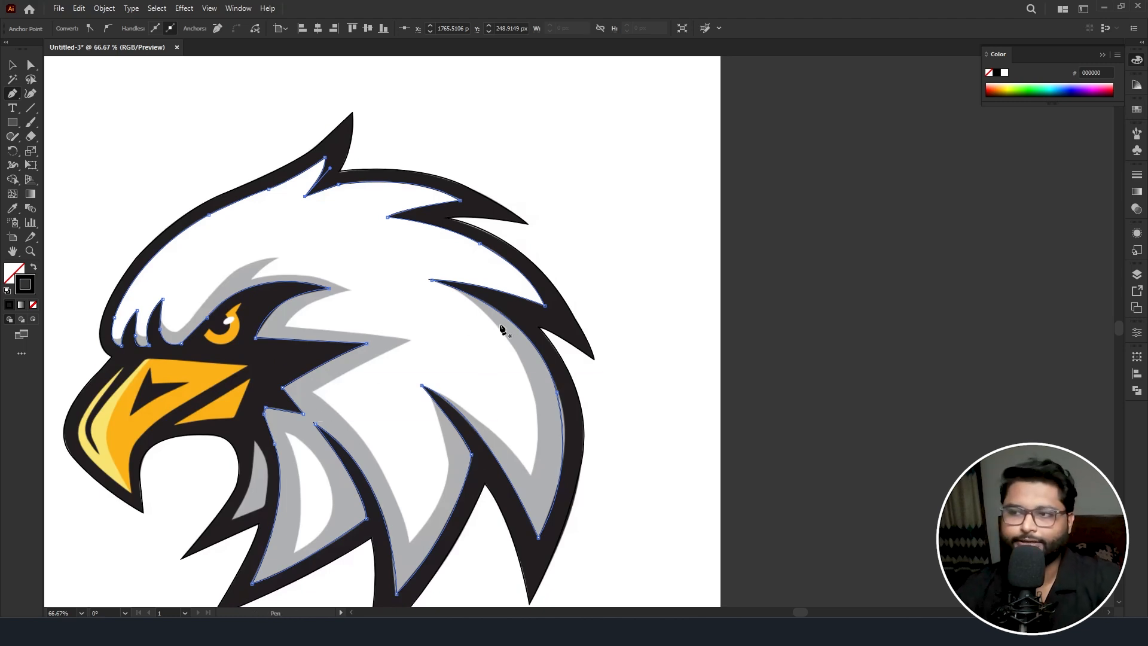
scroll(217, 332, down, 1)
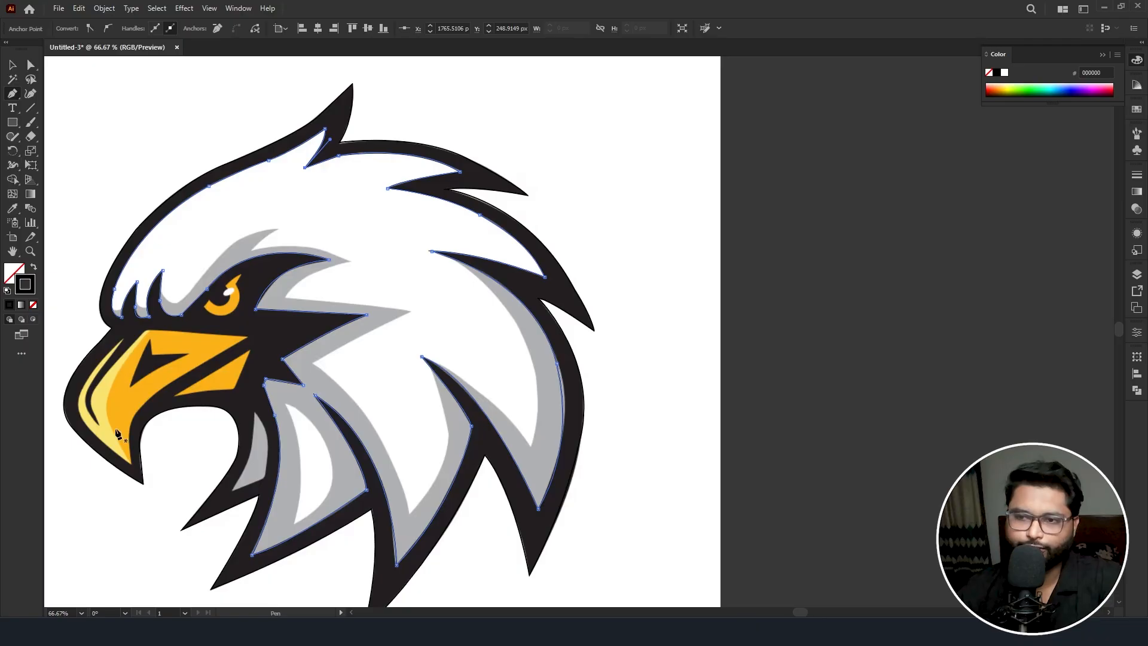
scroll(119, 434, down, 2)
scroll(182, 413, up, 1)
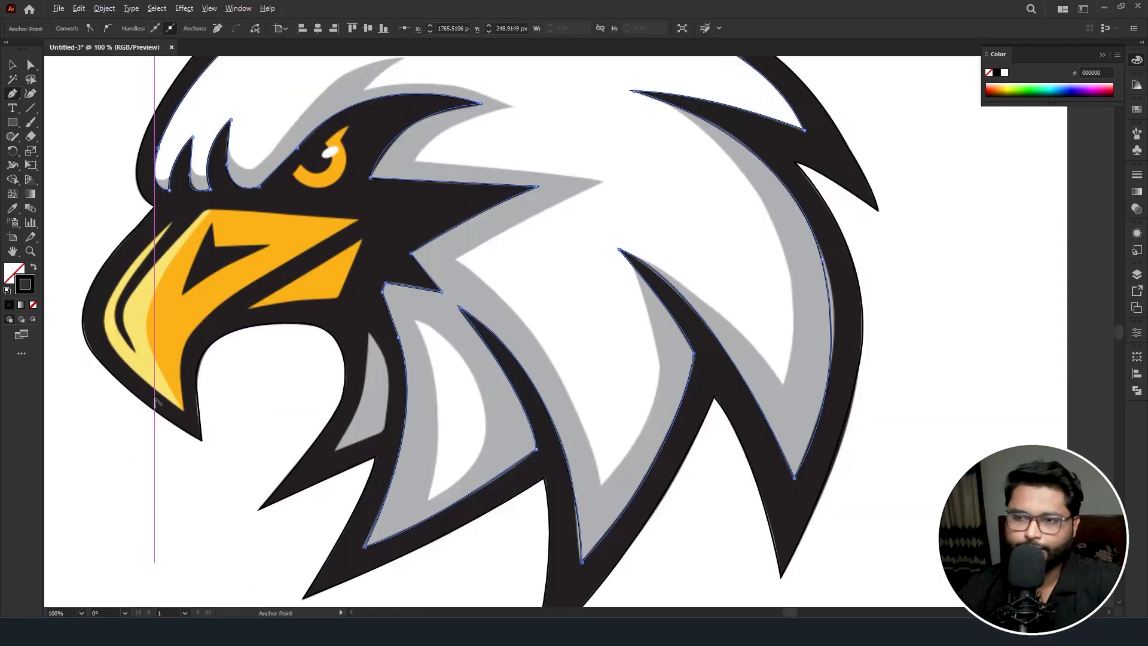
click(183, 411)
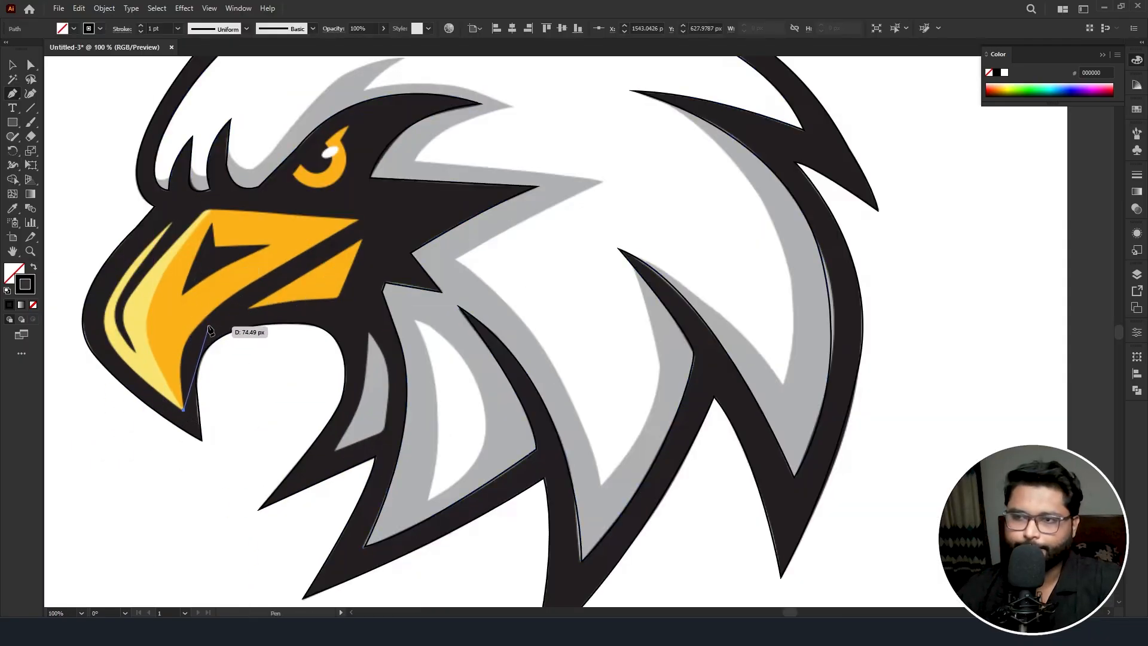
drag(207, 313, 252, 281)
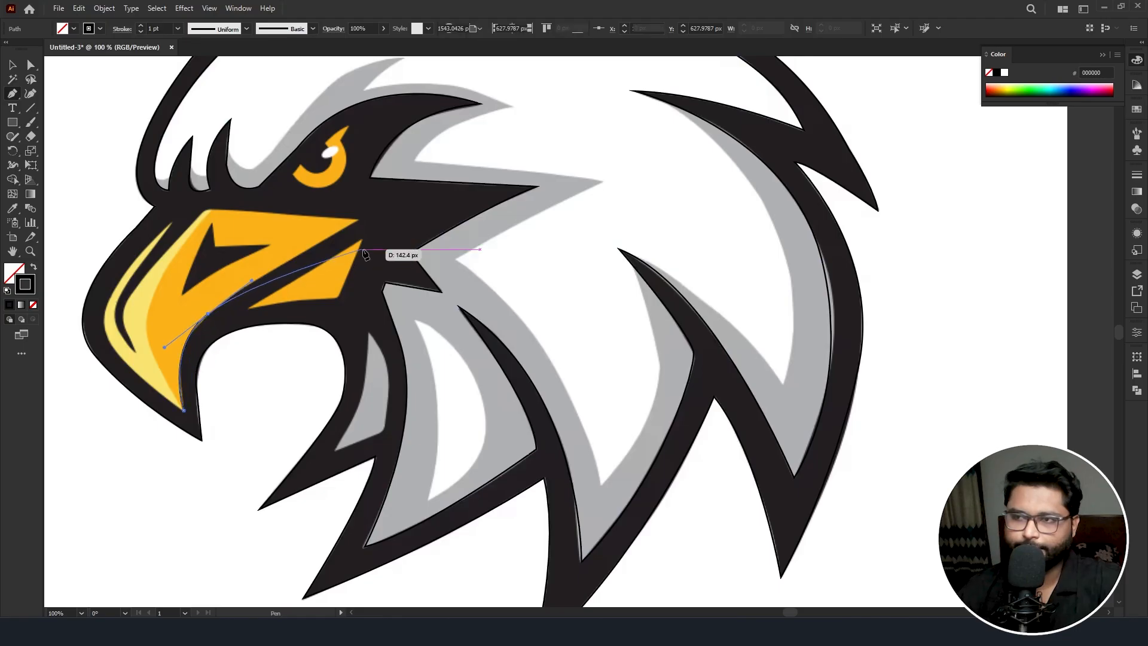
click(358, 221)
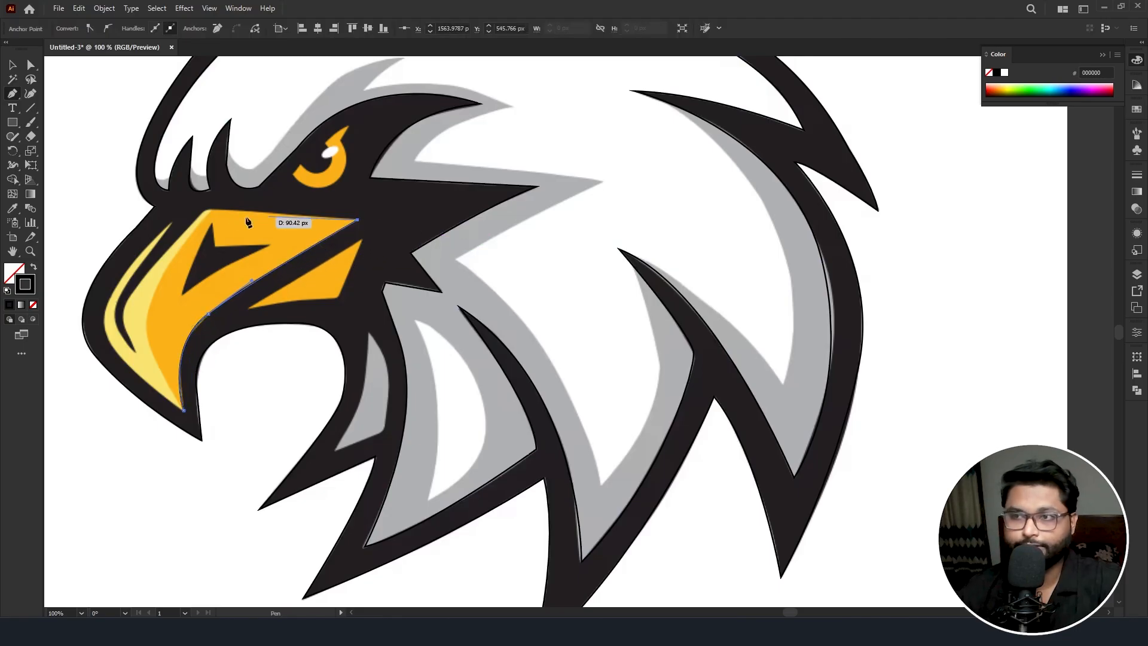
click(205, 212)
- Trace the inner edge of the beak's curved black groove down to its lower point and make that anchor a corner
drag(137, 353, 169, 404)
key(ctrl+z)
drag(132, 293, 132, 316)
drag(135, 350, 155, 386)
click(135, 351)
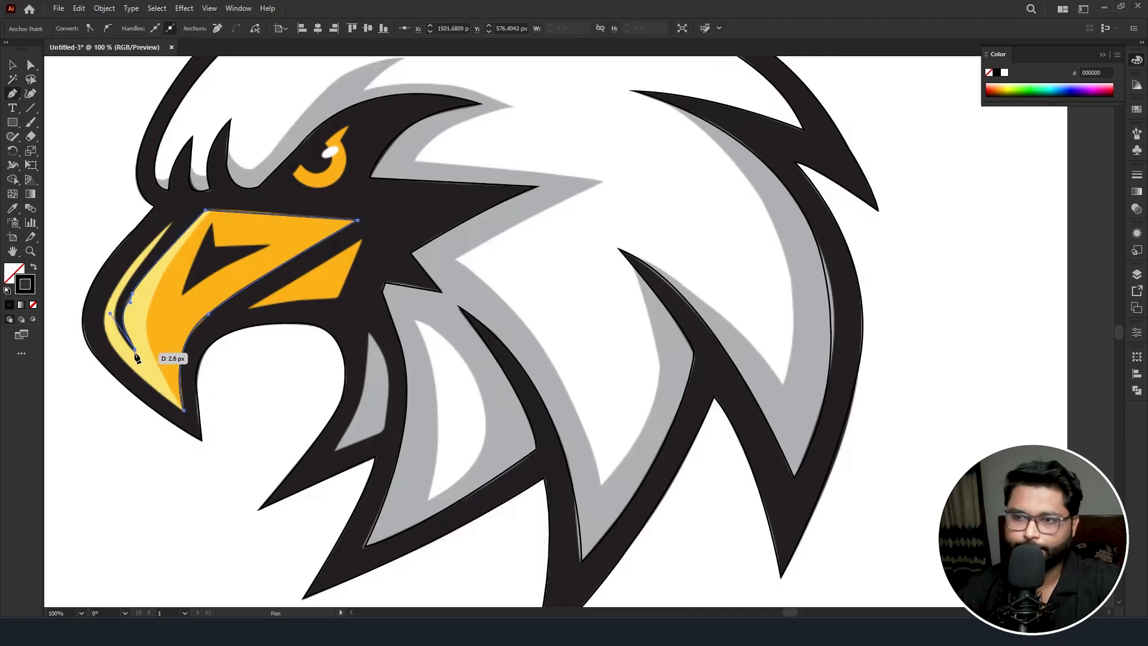
- Trace the groove's outer edge to the yellow sliver's upper tip, and follow the beak's front edge down to close the path at its tip
drag(151, 244, 162, 229)
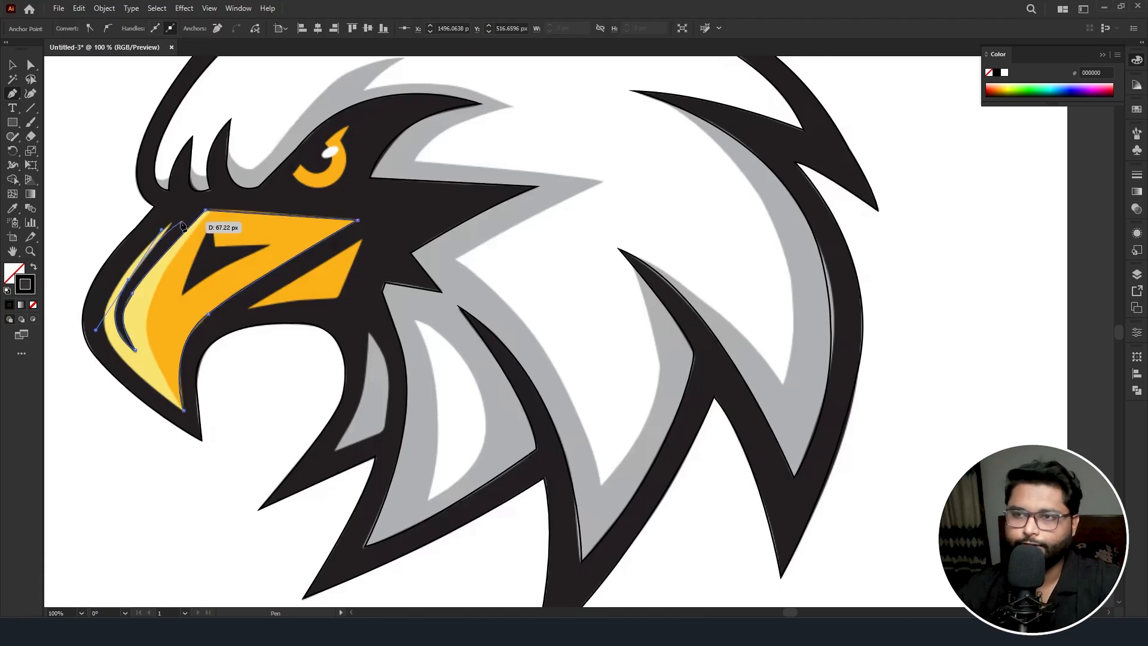
click(133, 281)
click(171, 223)
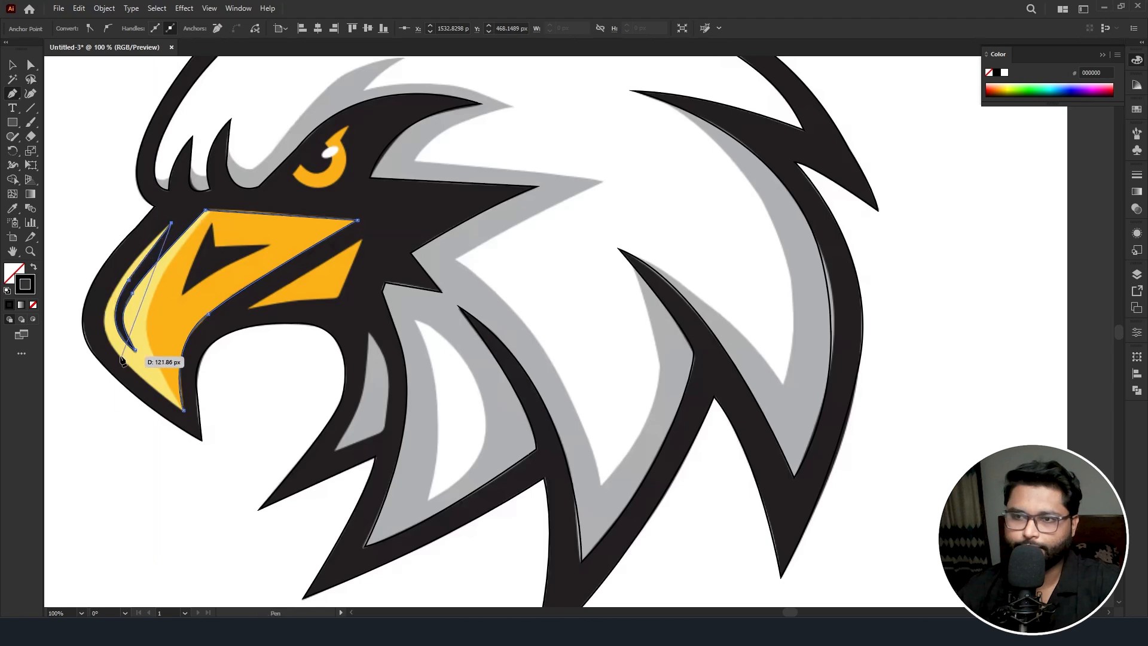
drag(104, 314, 98, 347)
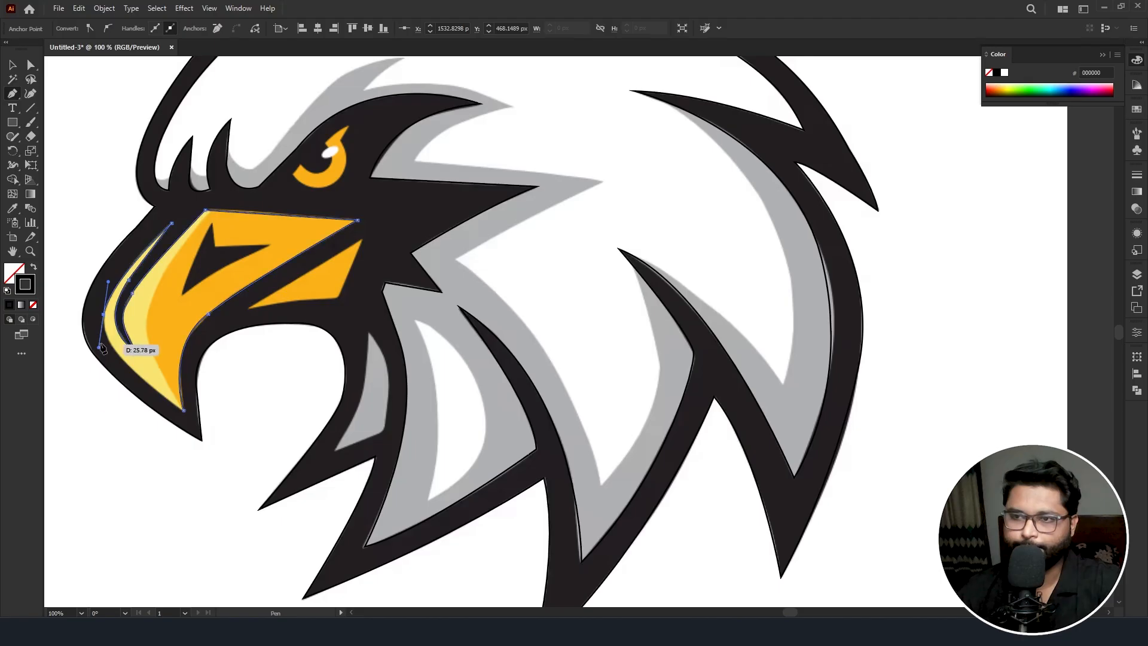
drag(183, 411, 207, 422)
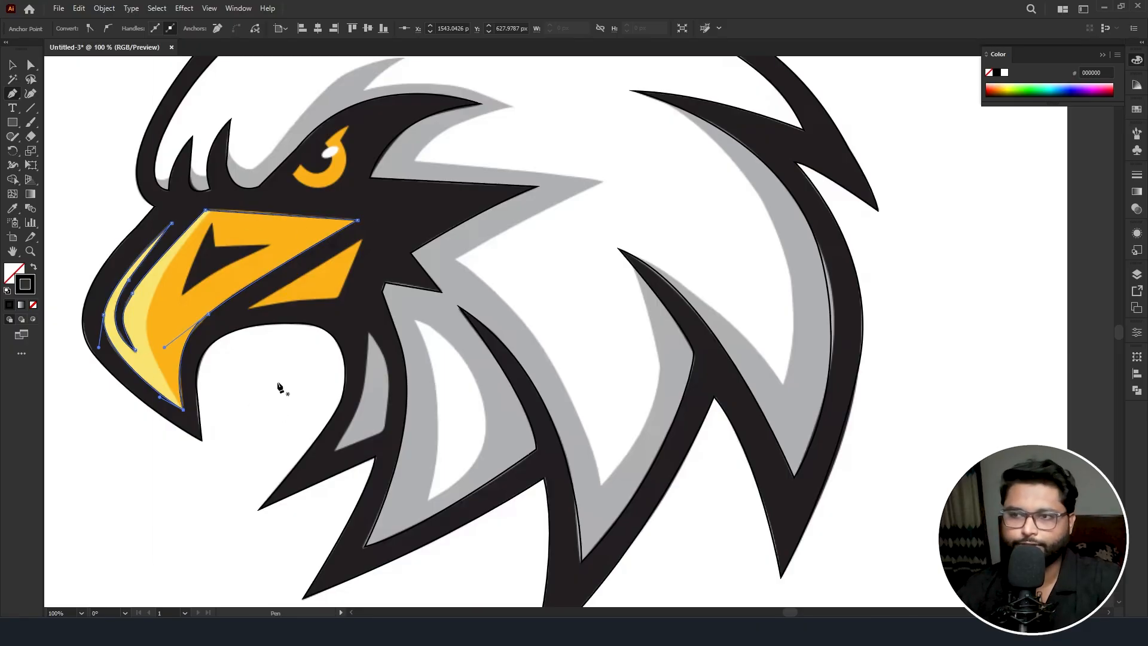
- Trace the orange triangular piece behind the upper beak as a closed path with a slightly curved bottom edge
click(248, 307)
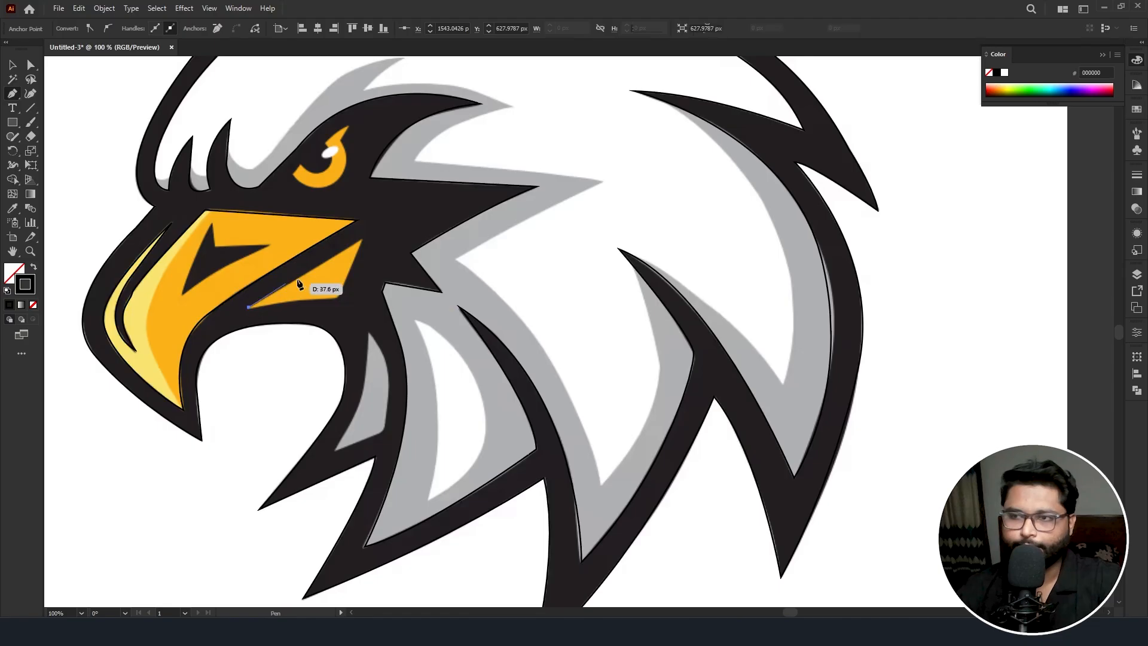
click(363, 240)
click(338, 297)
drag(276, 304, 267, 307)
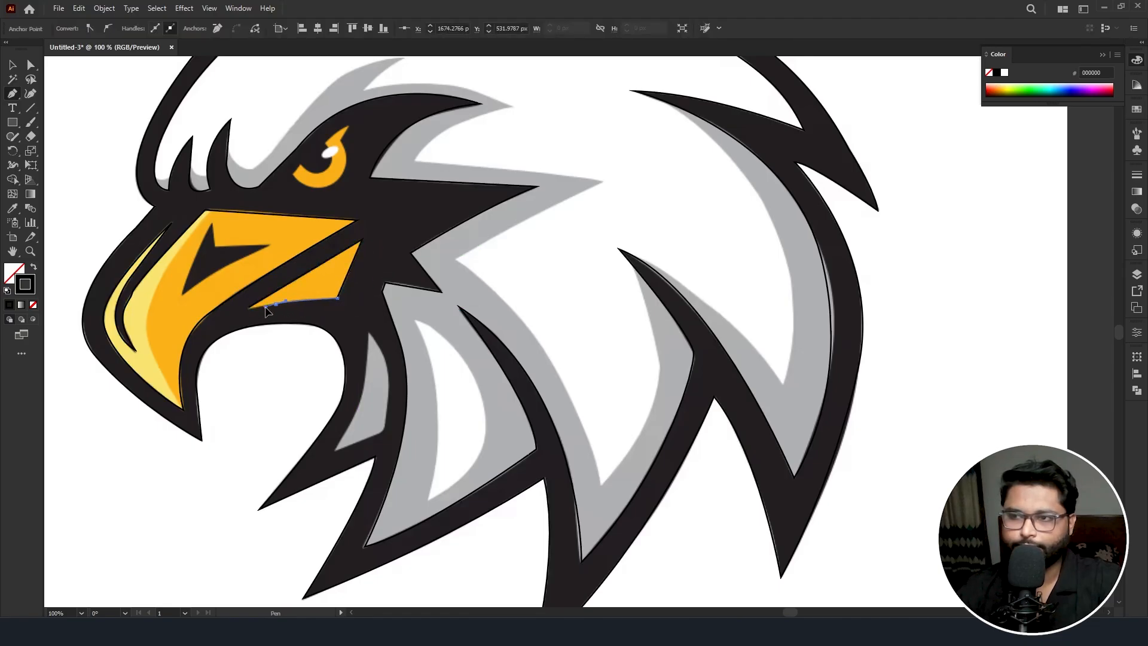
click(249, 307)
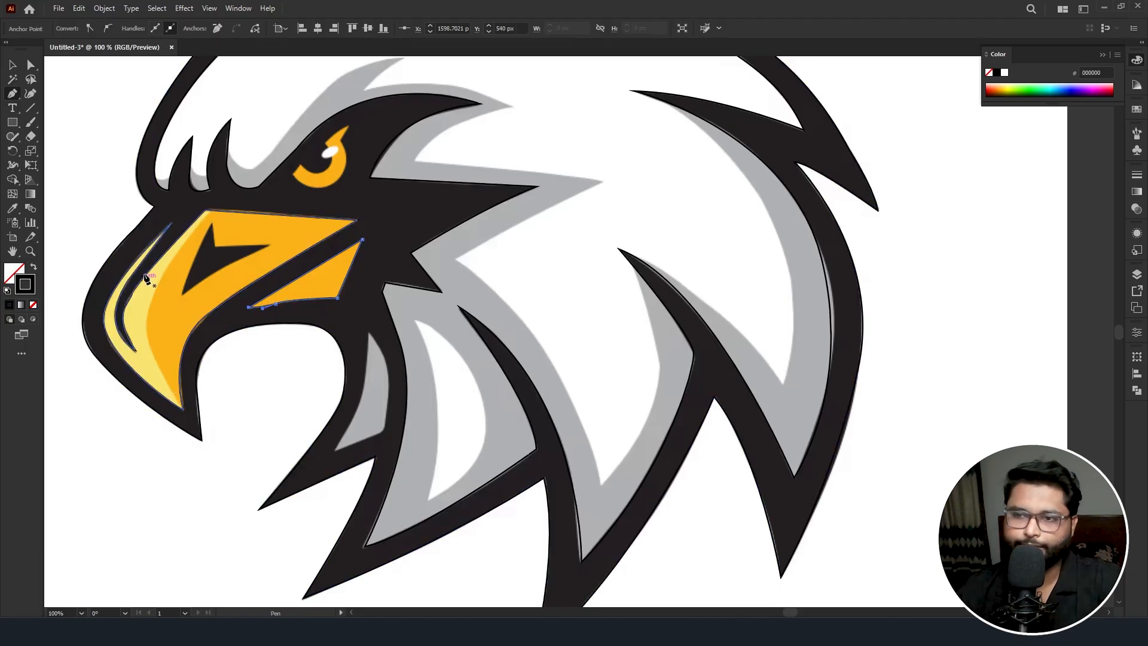
- Trace the upper beak's orange area as a closed path, following the yellow highlight's border, the top edge and the lower edge
click(182, 407)
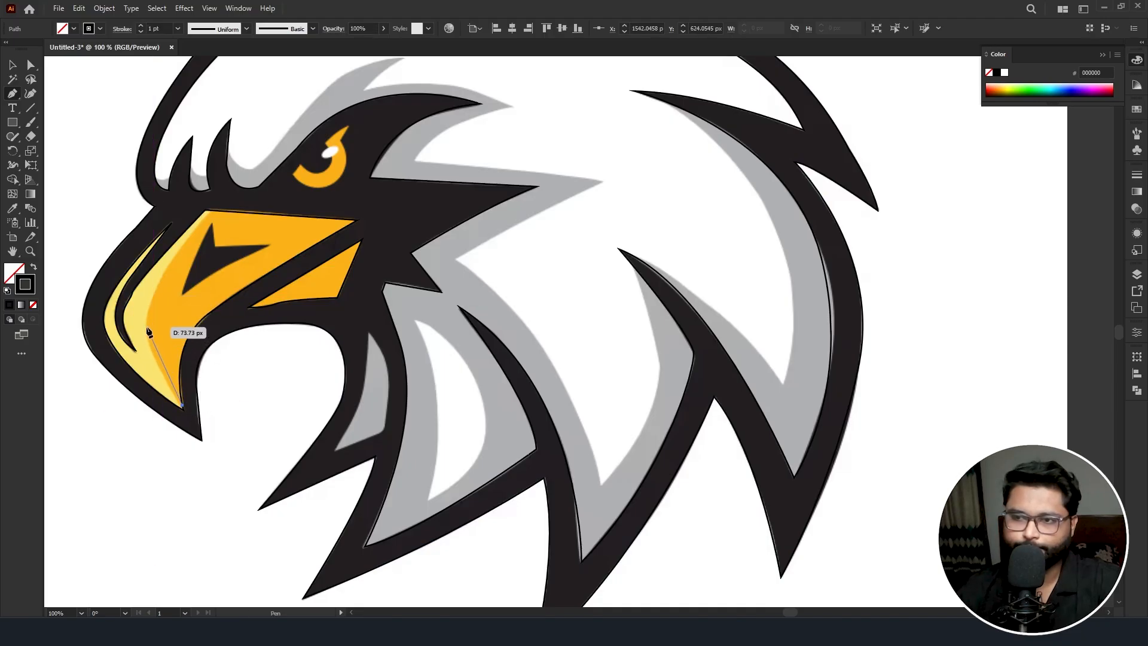
drag(146, 324, 147, 299)
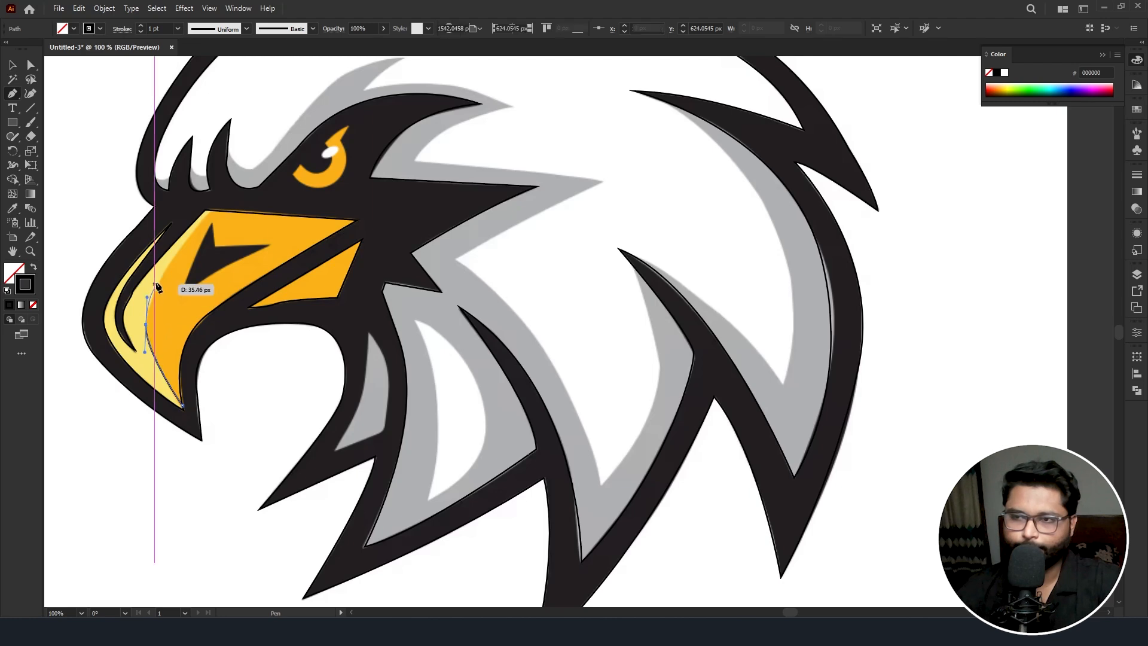
click(179, 249)
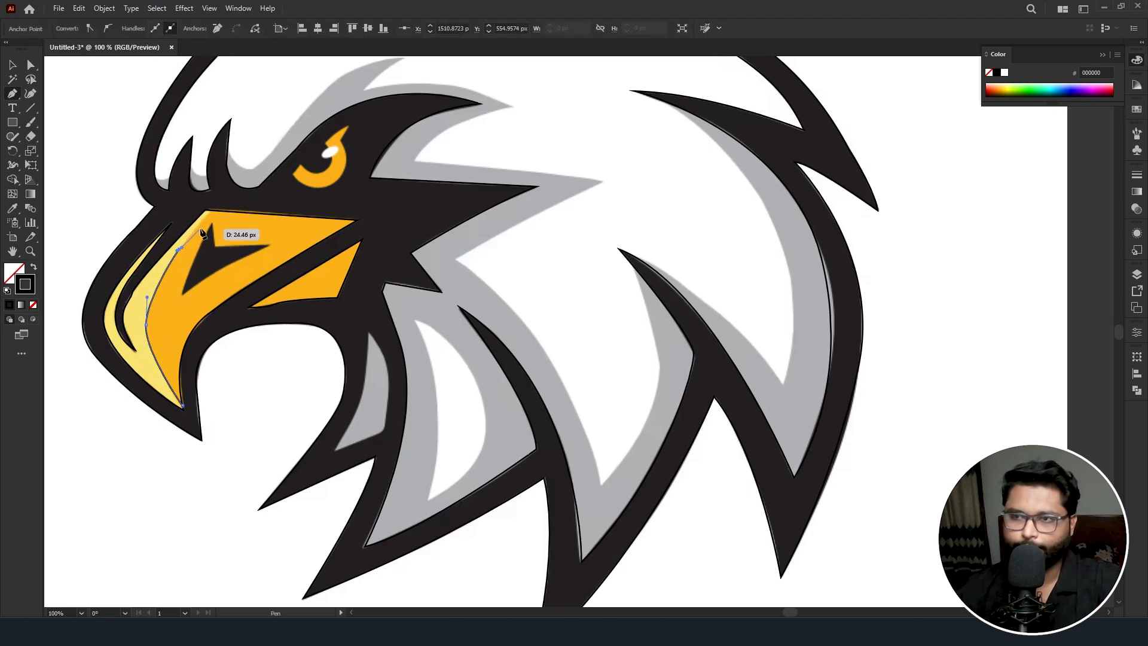
click(211, 211)
click(357, 220)
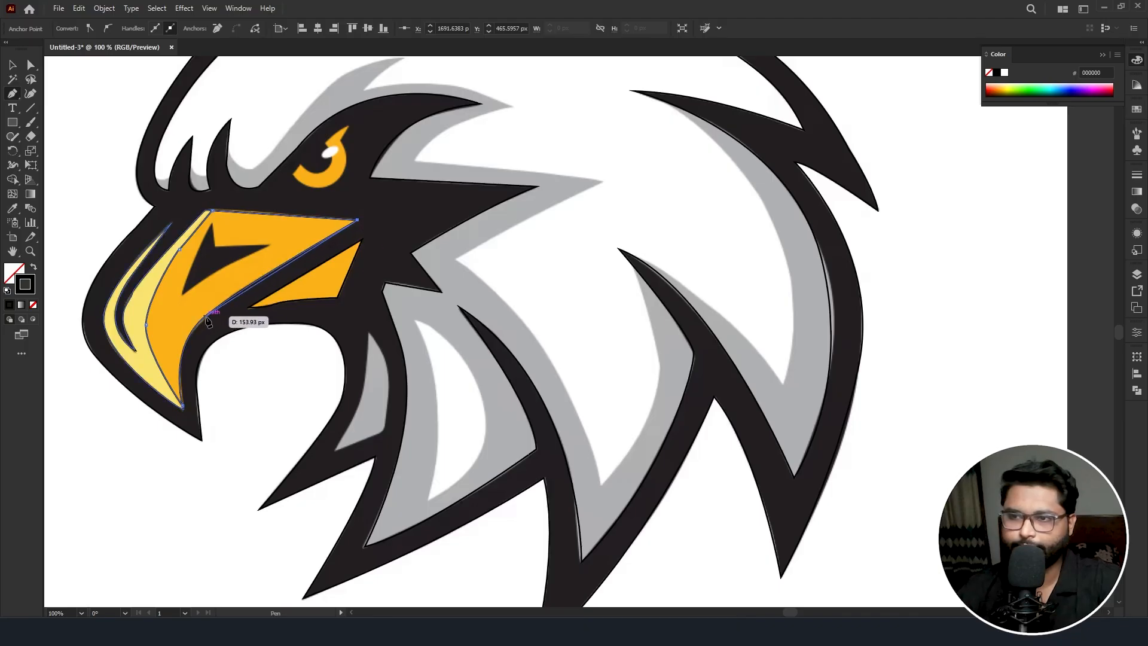
drag(208, 314, 192, 334)
drag(182, 406, 191, 466)
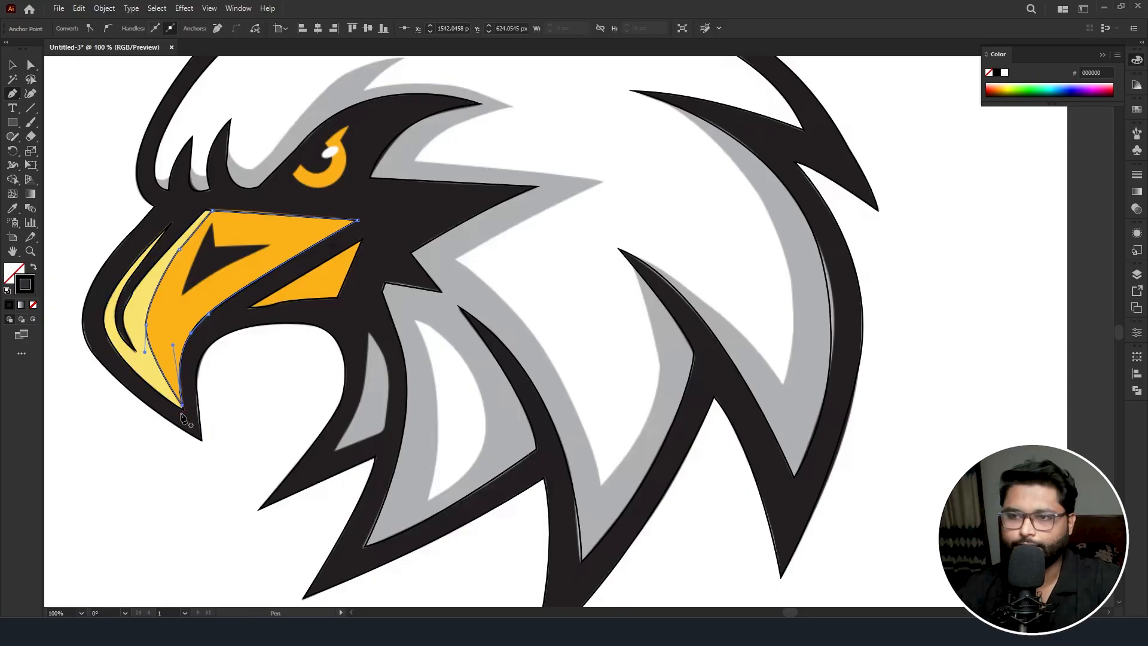
- Trace the black notched nostril shape inside the orange beak as a closed path
click(182, 293)
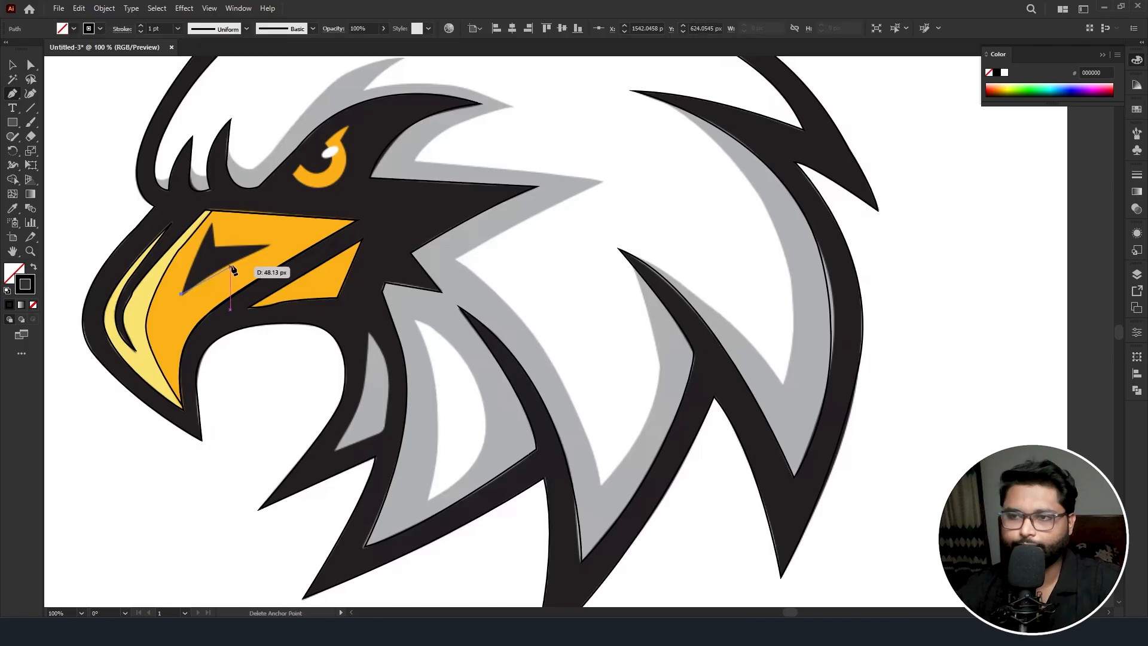
drag(277, 246, 287, 240)
click(271, 245)
click(215, 245)
click(213, 225)
click(182, 294)
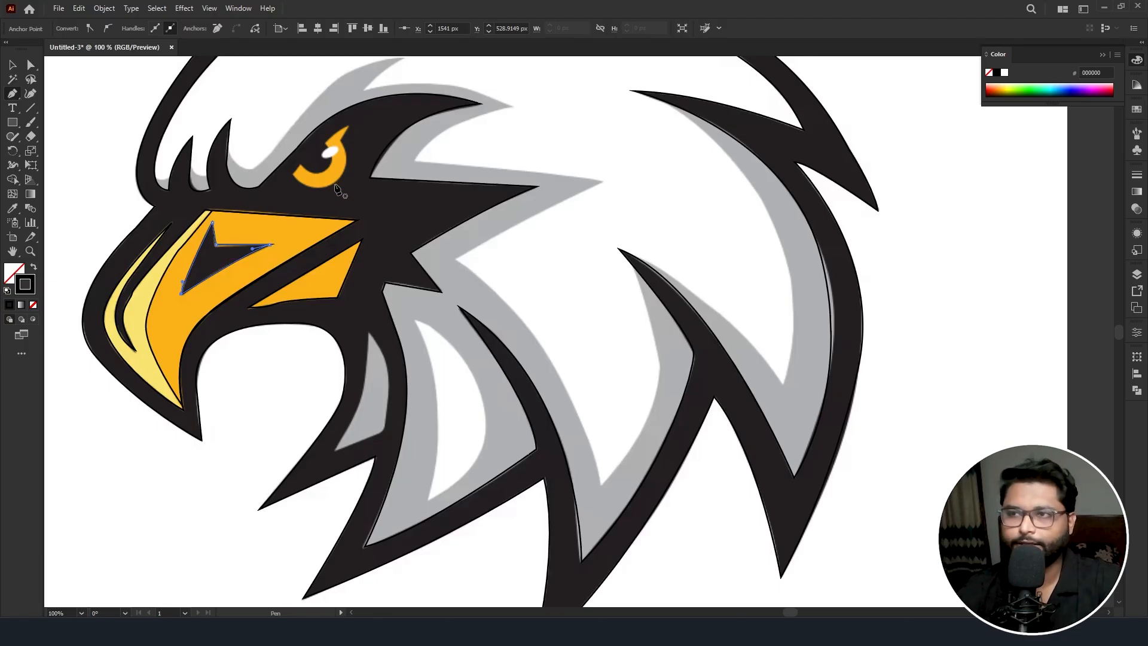
- Trace the orange crescent of the eye as a closed path, from its pointed upper tip around the outer curve and back along the inner curve
scroll(338, 185, up, 1)
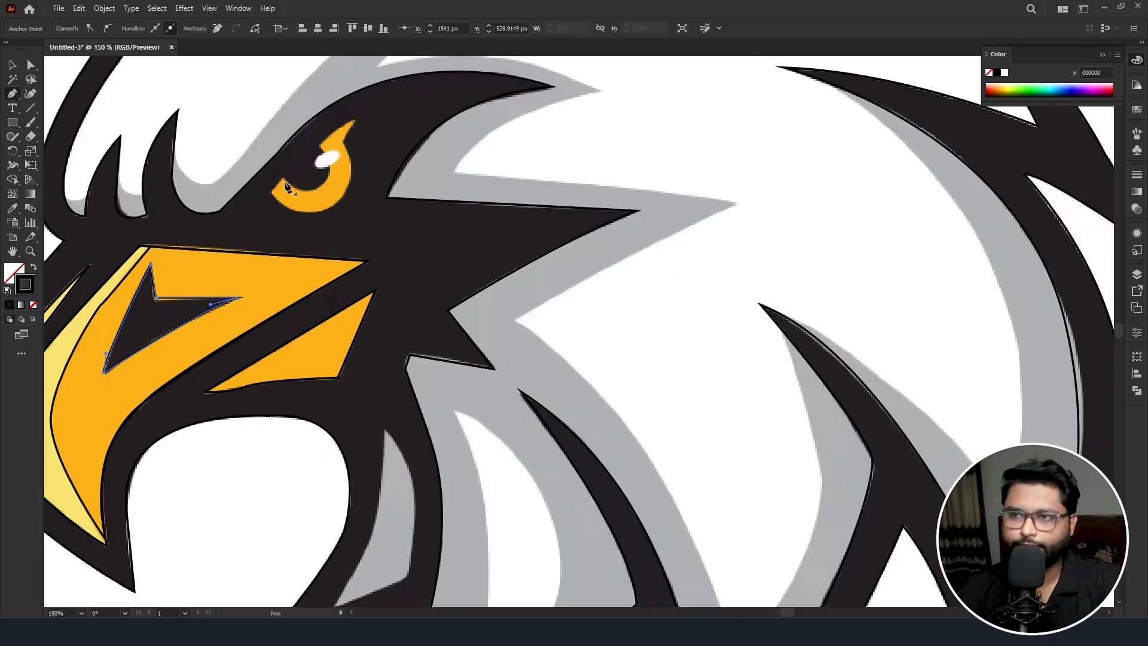
scroll(317, 185, up, 1)
click(322, 132)
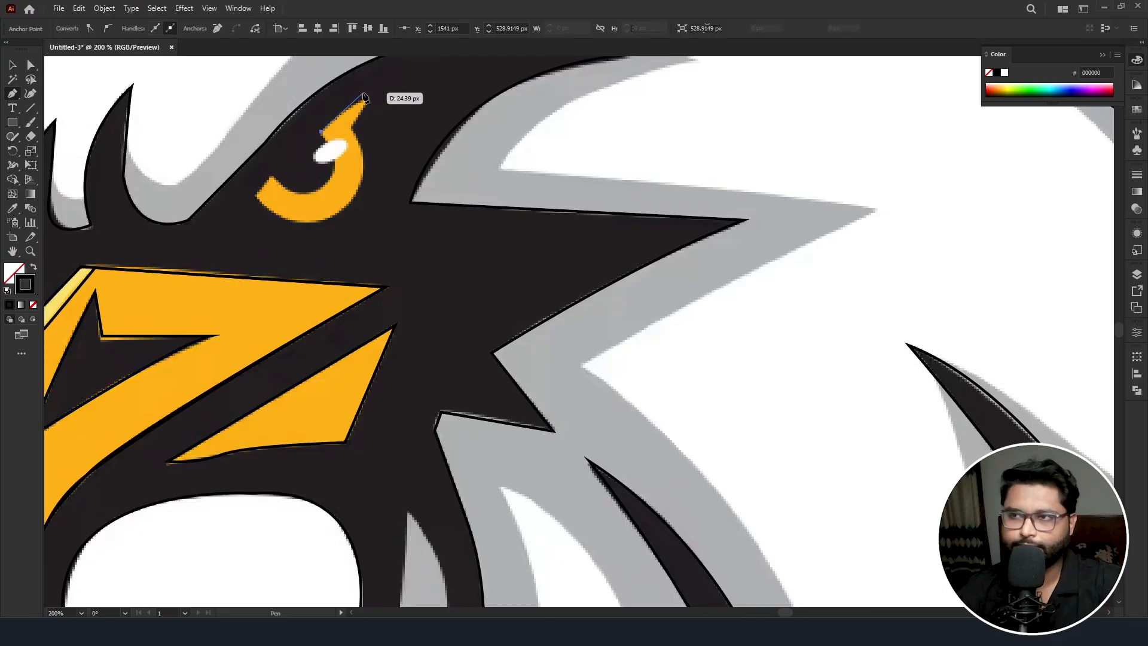
drag(367, 97, 384, 96)
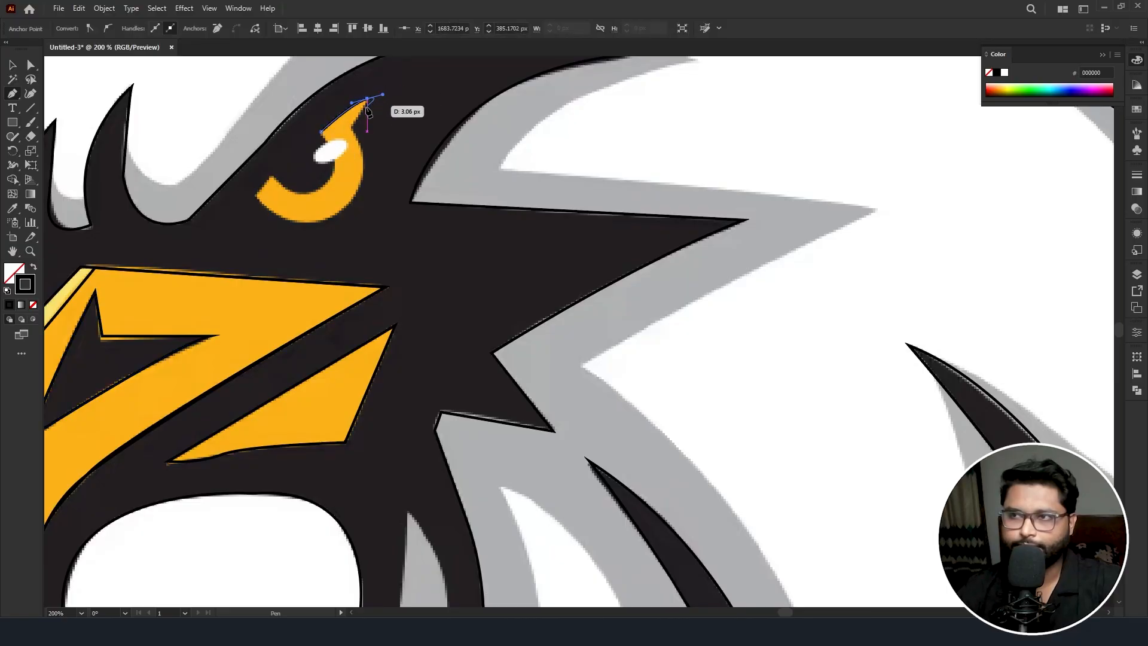
click(366, 99)
click(353, 126)
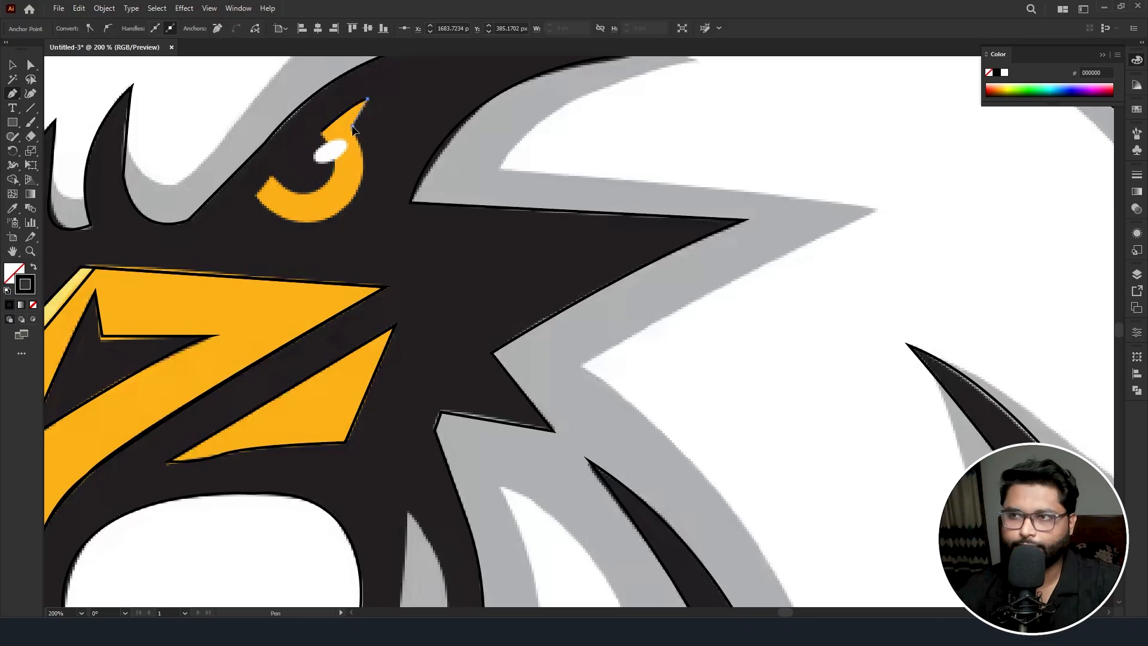
drag(337, 214, 289, 247)
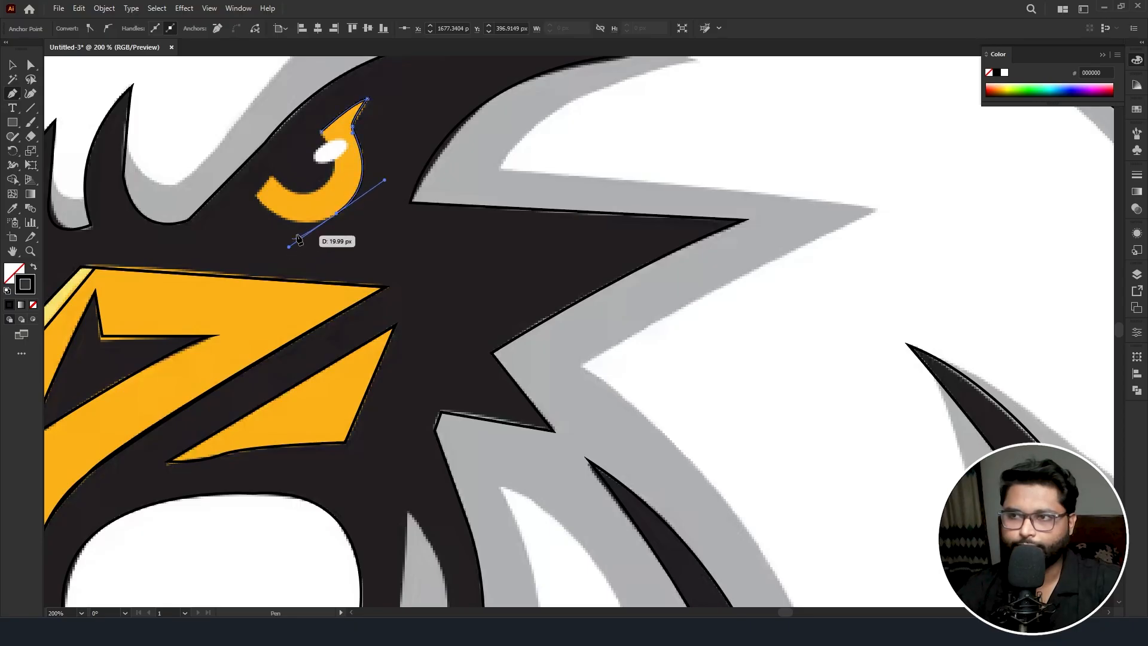
click(256, 193)
click(273, 176)
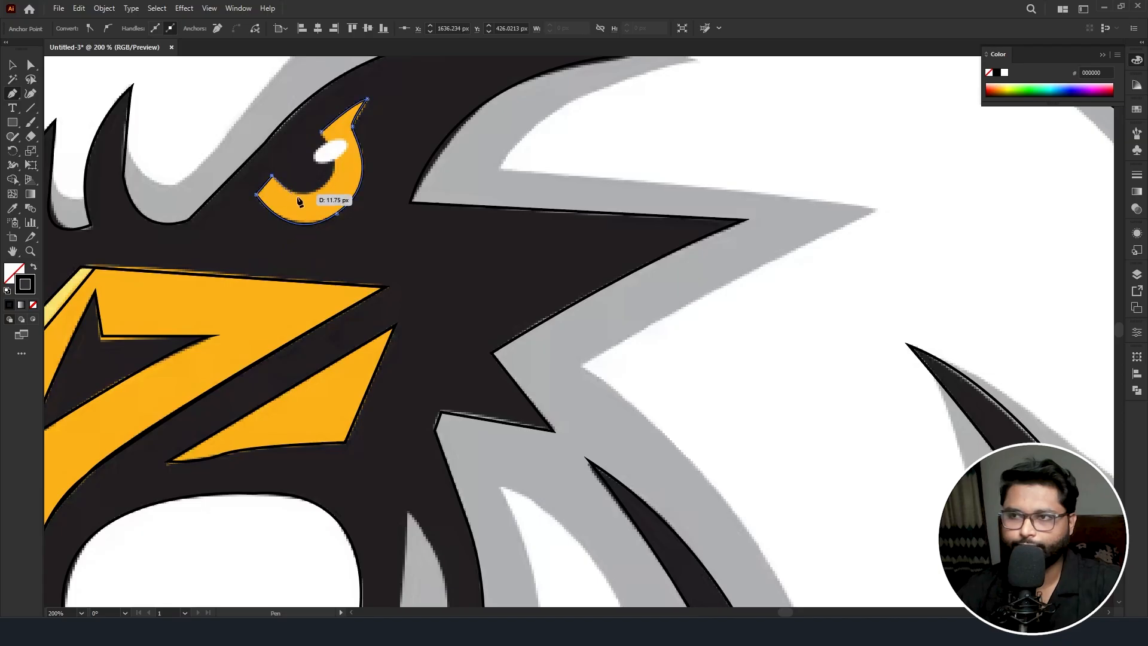
drag(319, 188, 347, 165)
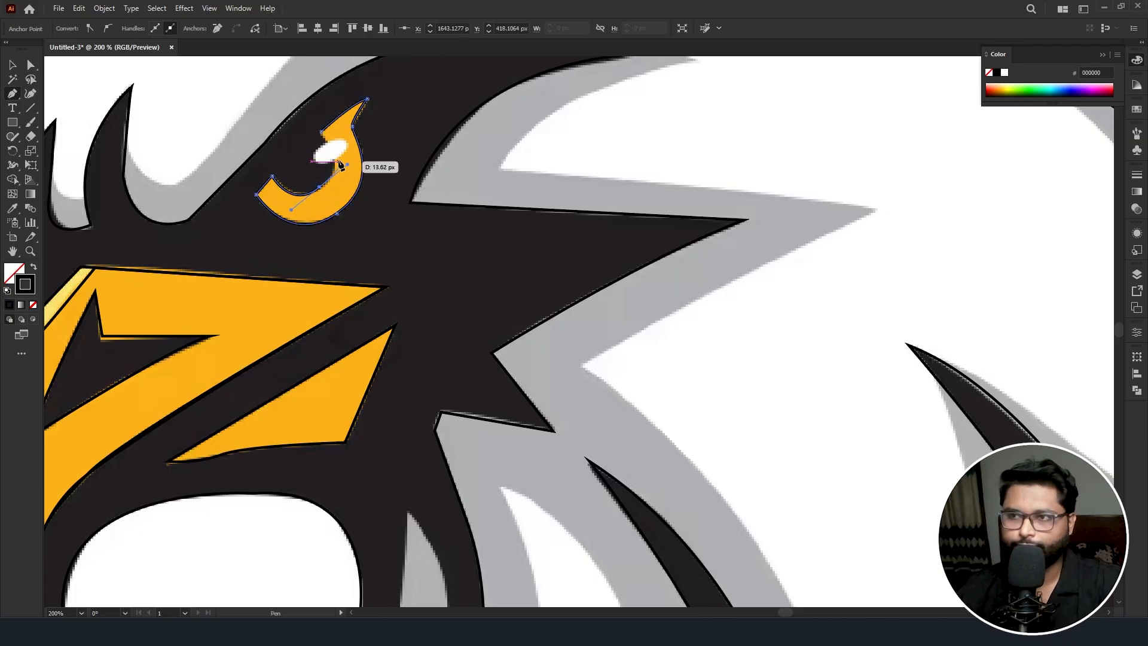
click(321, 132)
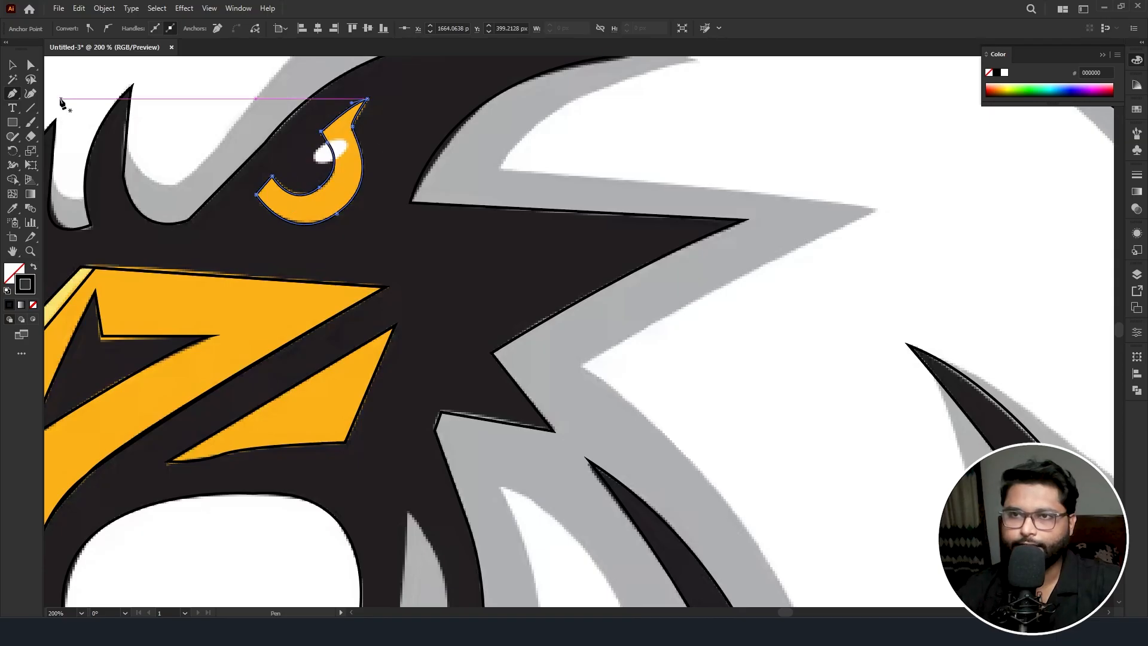
- Draw a flat ellipse about 16 × 6 px beside the eye's highlight, with a white fill and no stroke
drag(12, 122, 52, 151)
drag(287, 152, 326, 166)
click(34, 268)
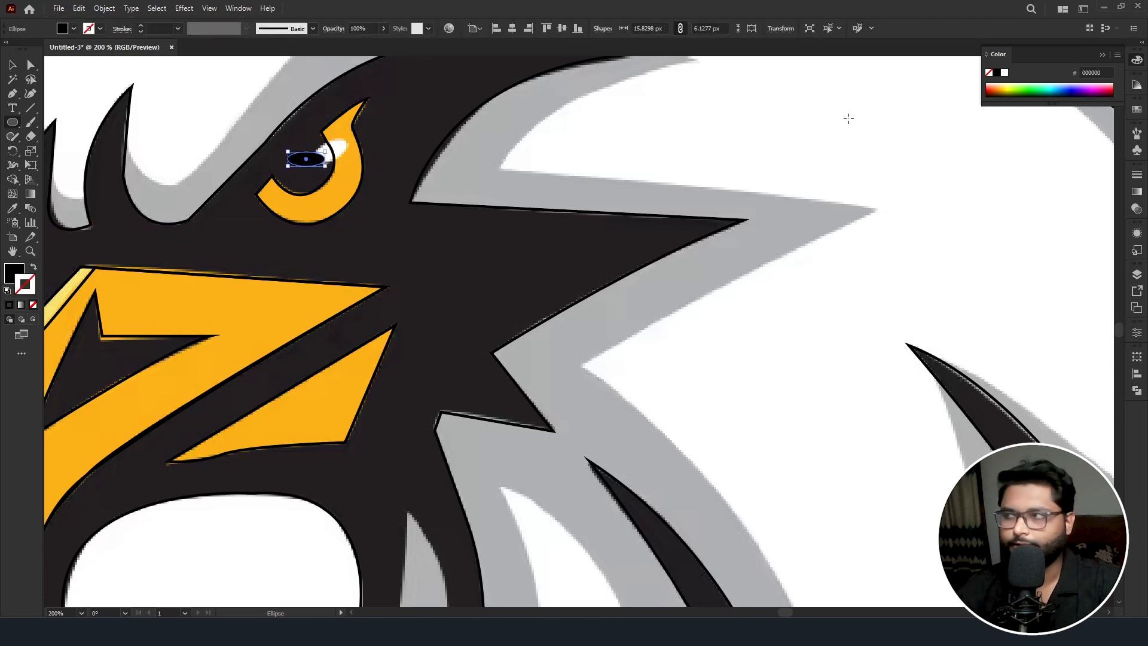
click(13, 269)
click(1005, 74)
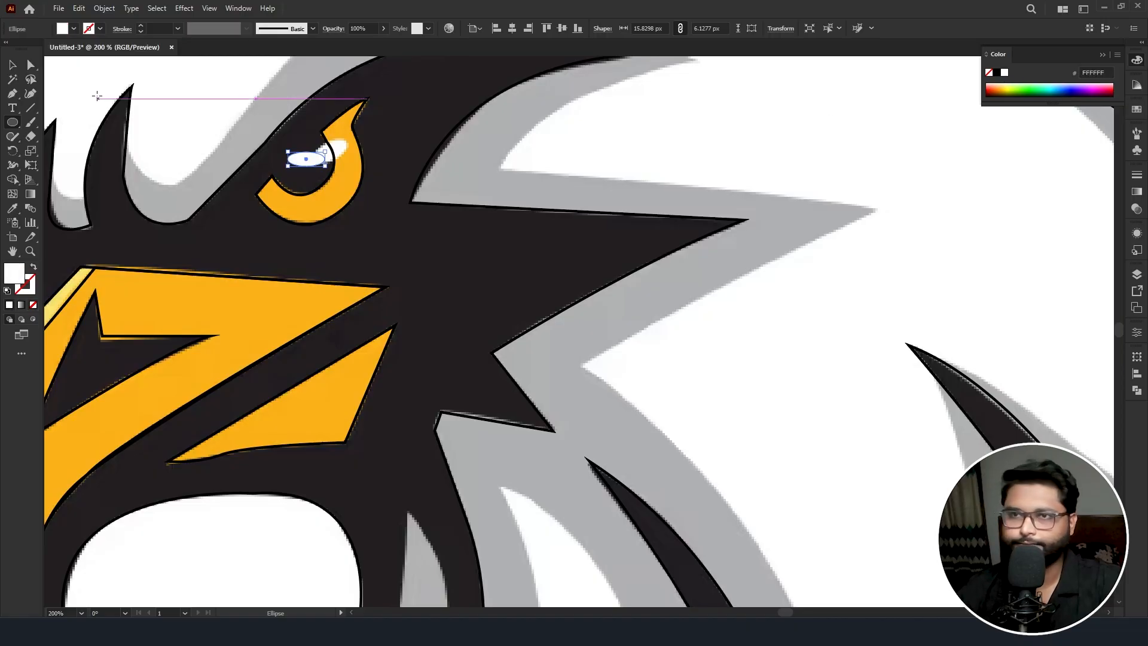
- Move the white ellipse onto the eye's highlight, rotate it to the highlight's slant and nudge it to match
click(12, 67)
drag(308, 166, 329, 159)
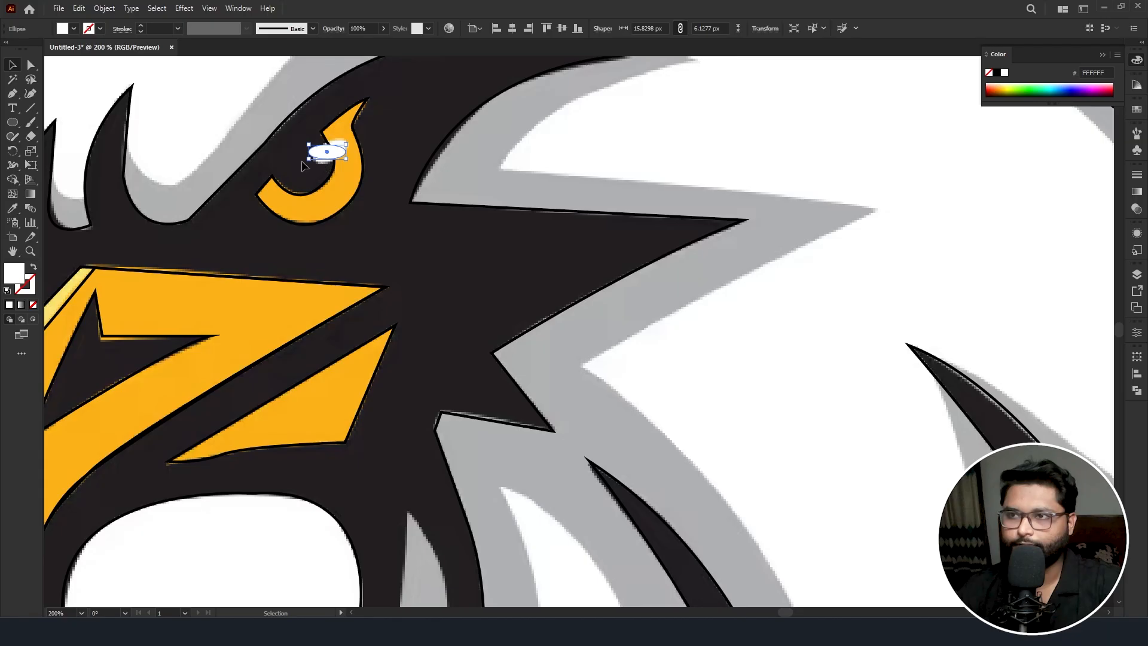
scroll(302, 164, up, 3)
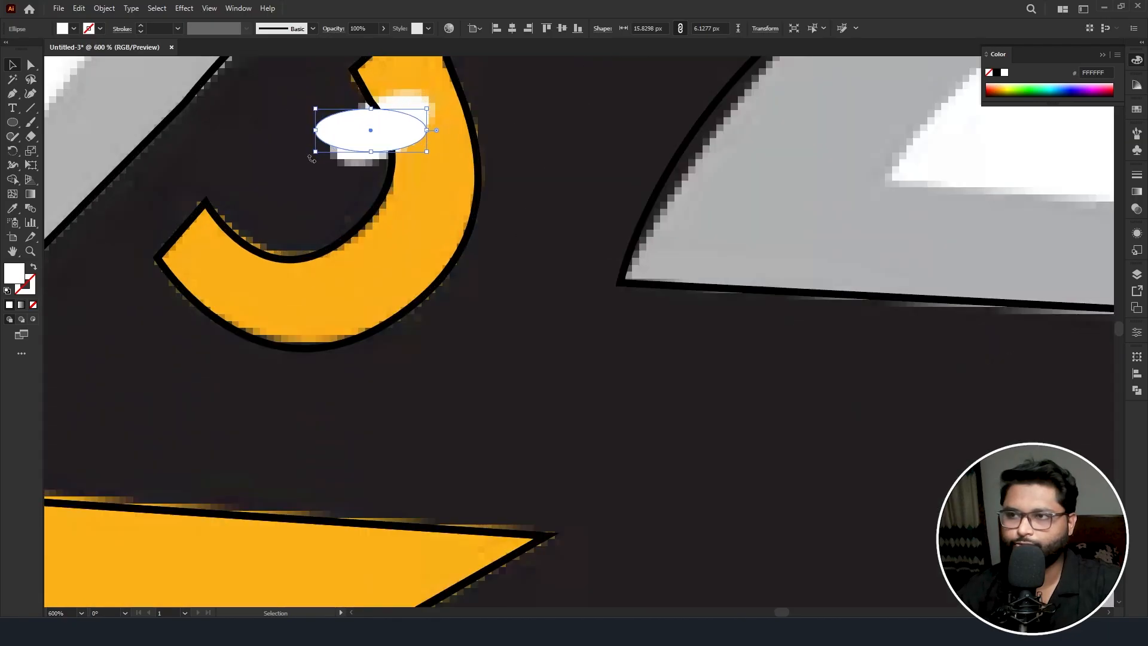
drag(311, 158, 326, 182)
drag(364, 136, 376, 130)
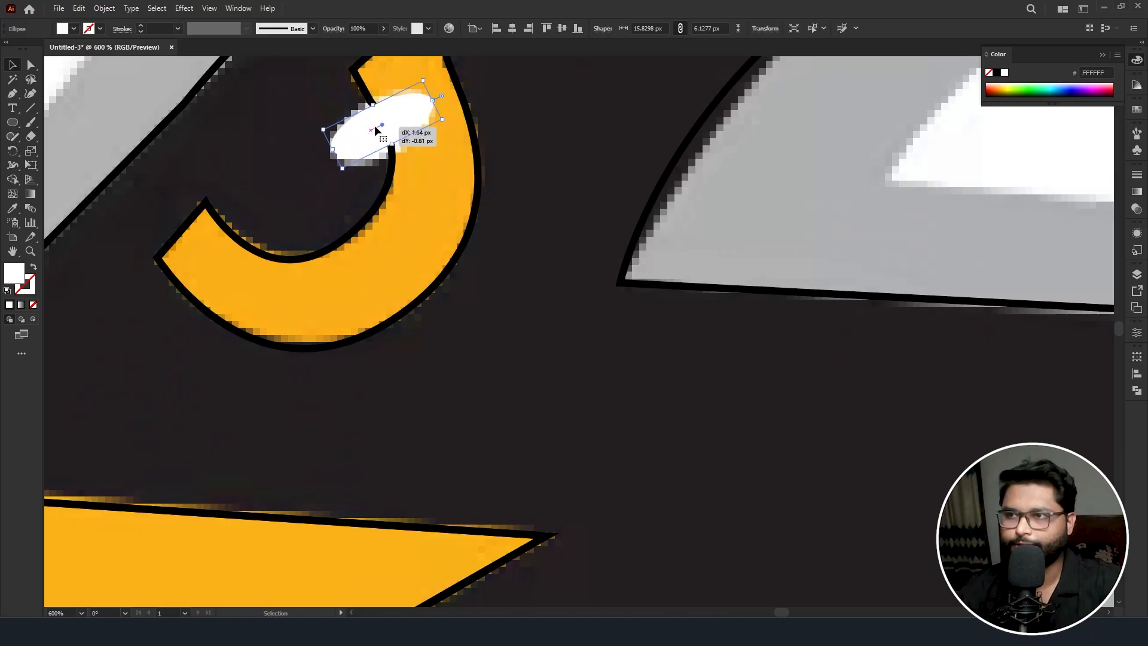
- Fill the traced eye crescent with orange sampled from the reference image, and check it with a trial move that is undone
scroll(421, 175, down, 5)
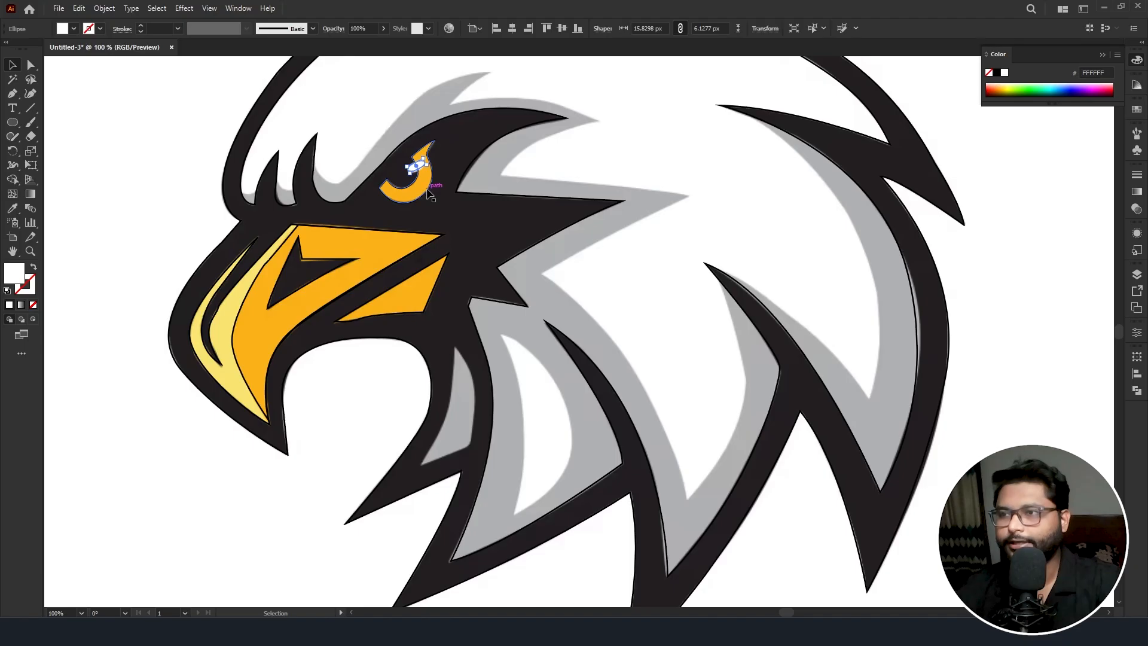
click(428, 191)
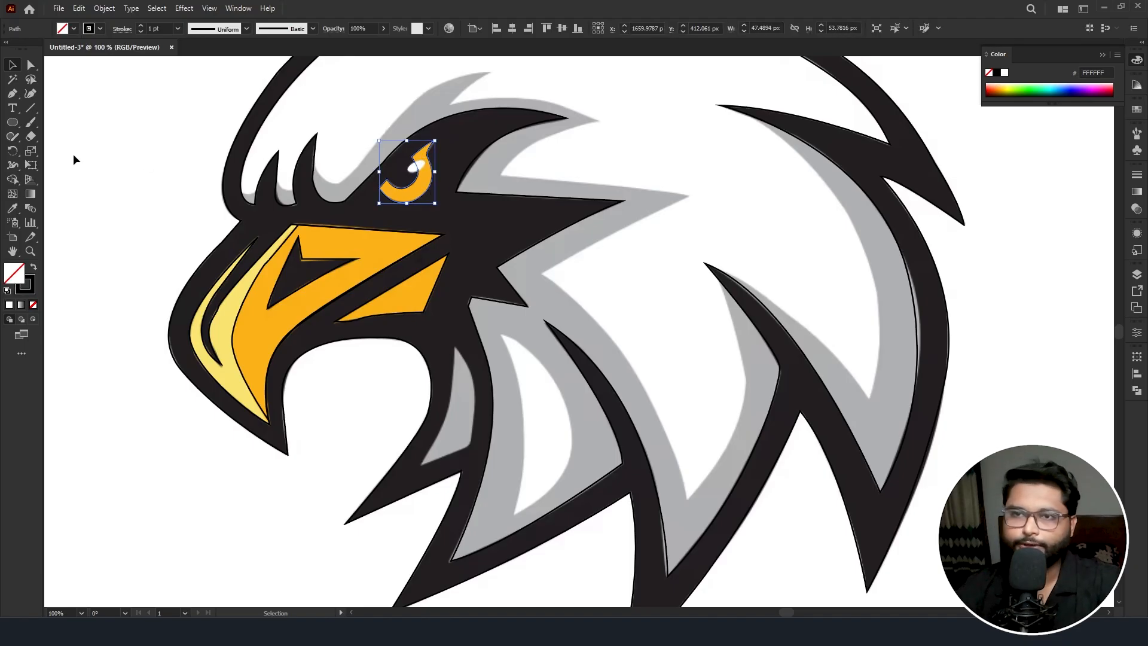
click(12, 210)
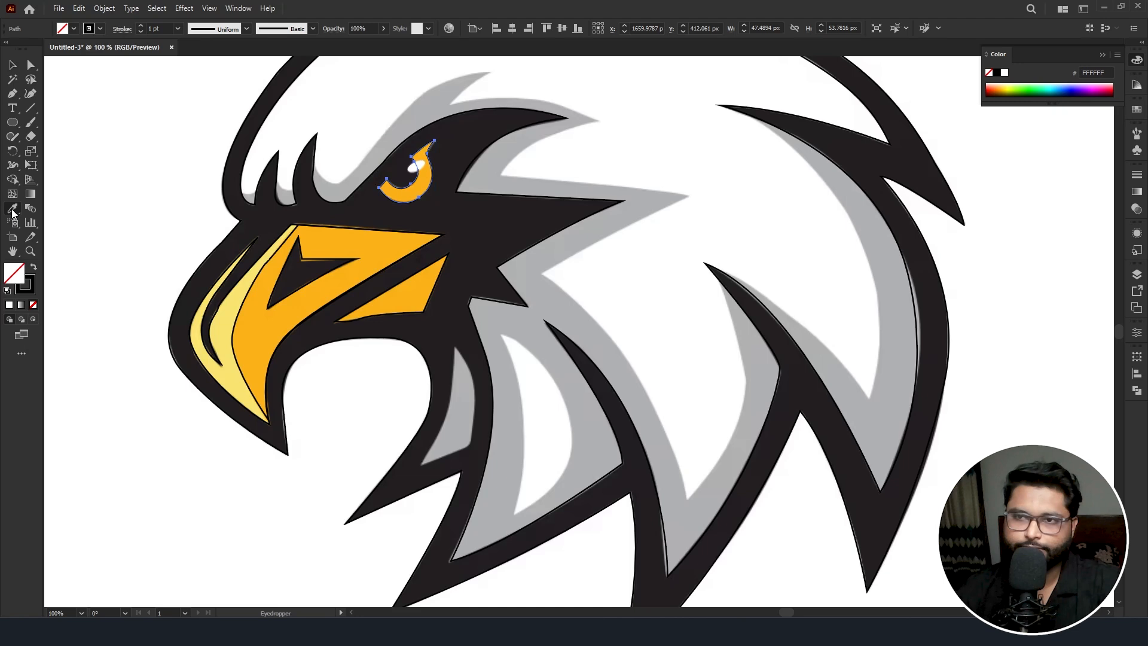
click(413, 187)
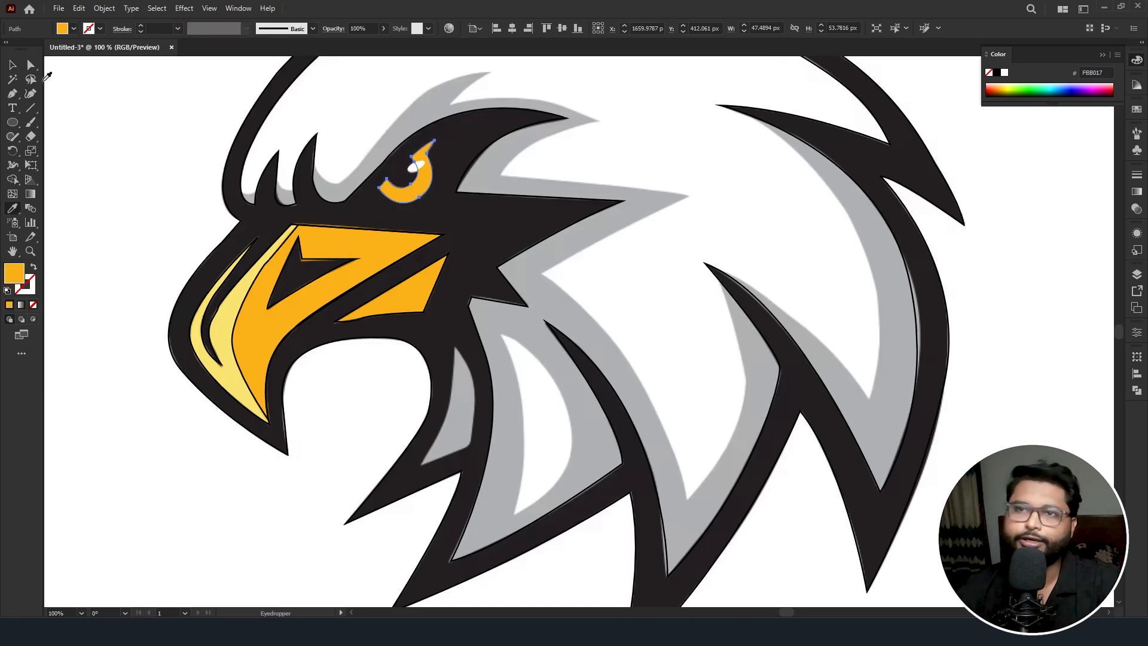
click(12, 65)
drag(426, 192, 168, 192)
key(ctrl+z)
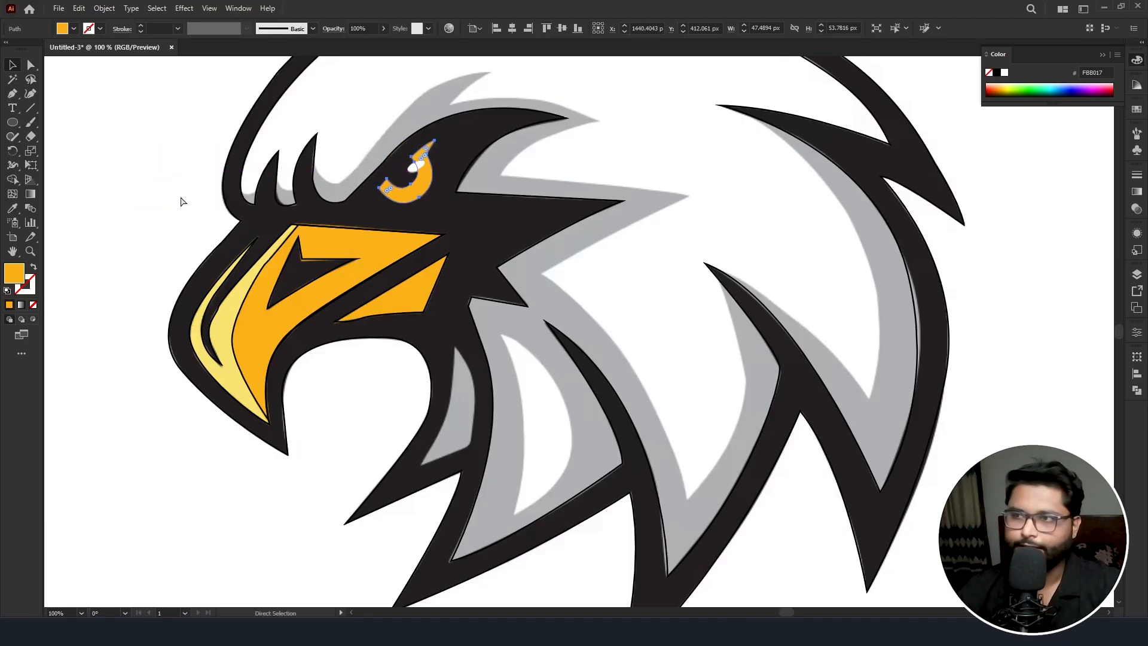
- Fill the traced nostril shape with the near-black (231F20) sampled from the reference image
click(329, 270)
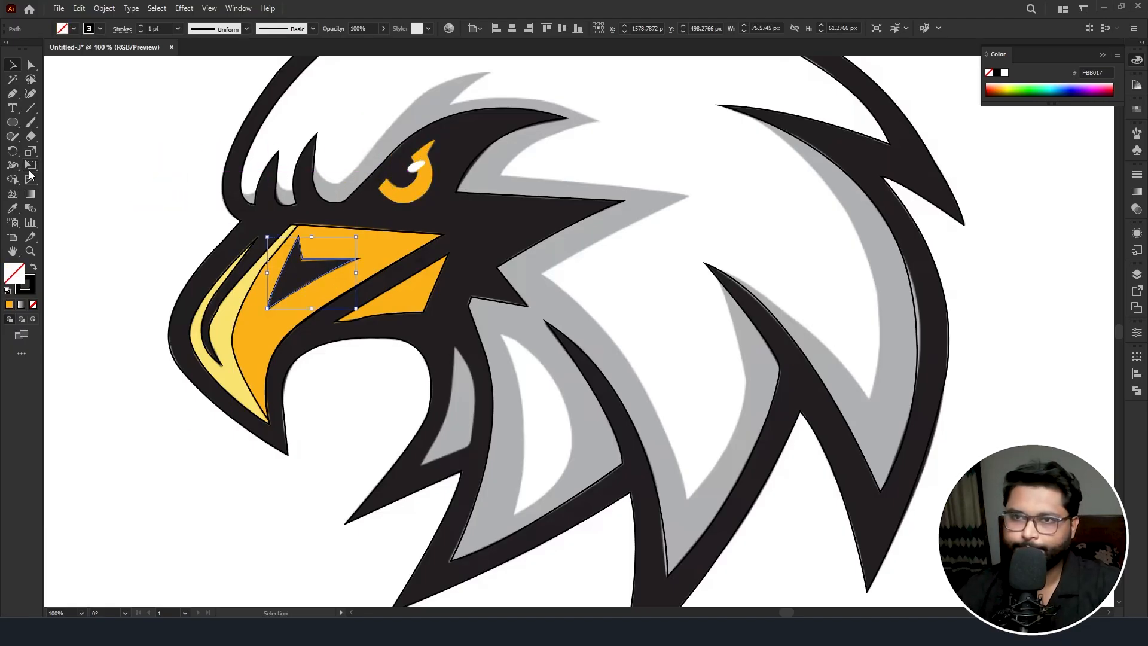
click(12, 209)
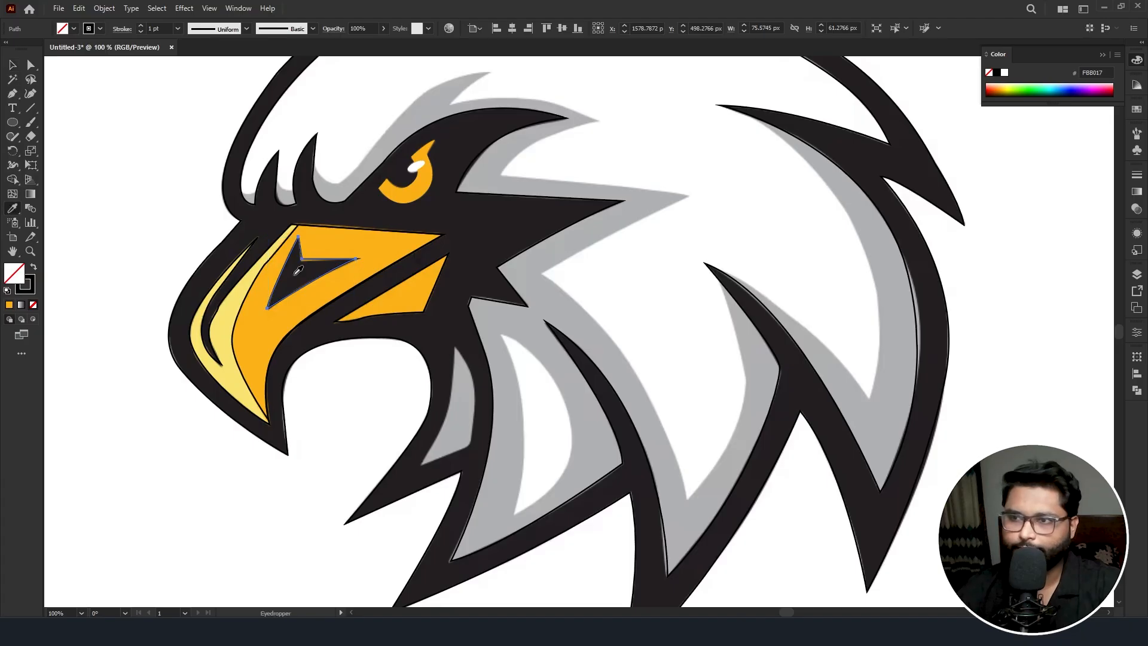
click(297, 270)
click(13, 65)
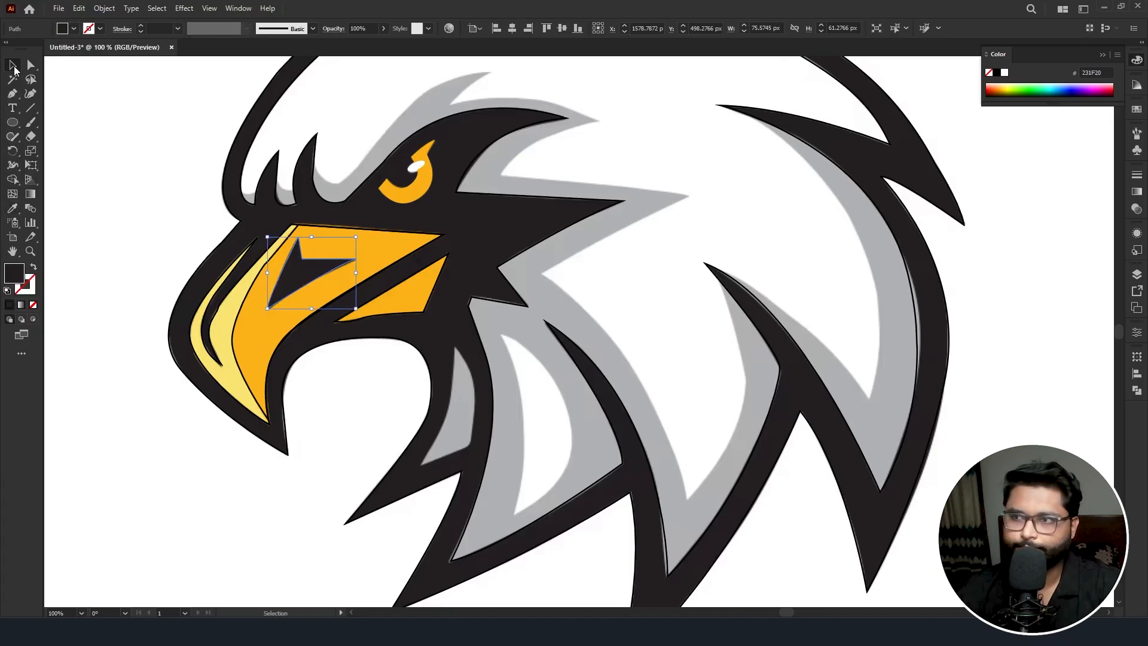
- Fill the traced upper beak area with the orange sampled from the reference image
click(242, 316)
click(12, 209)
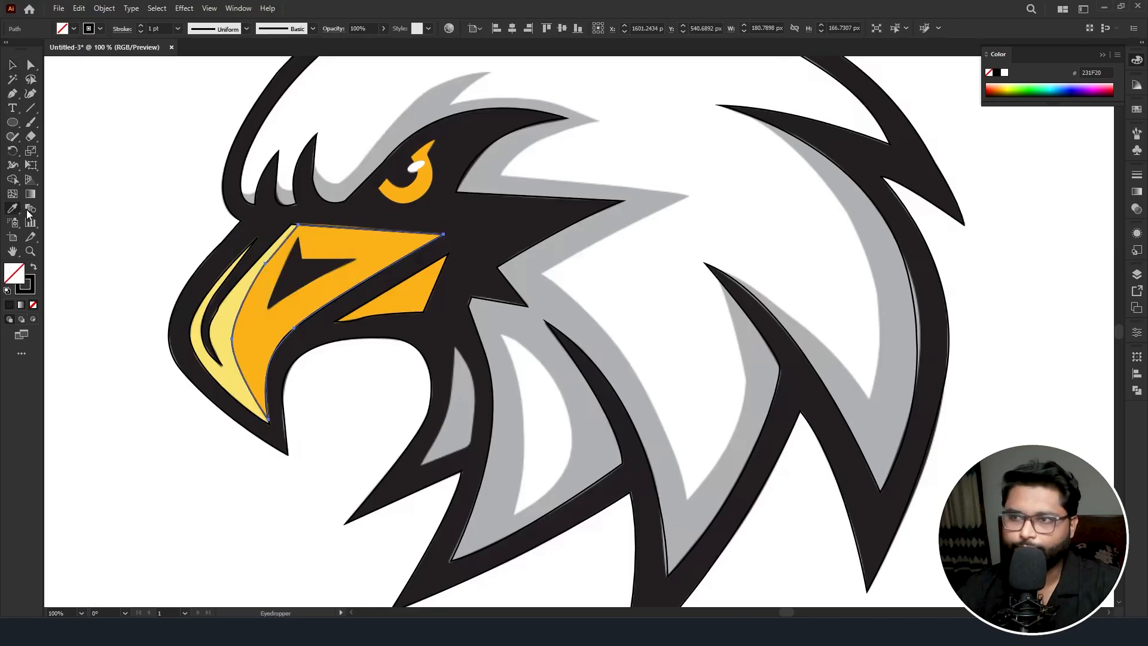
click(383, 245)
click(12, 65)
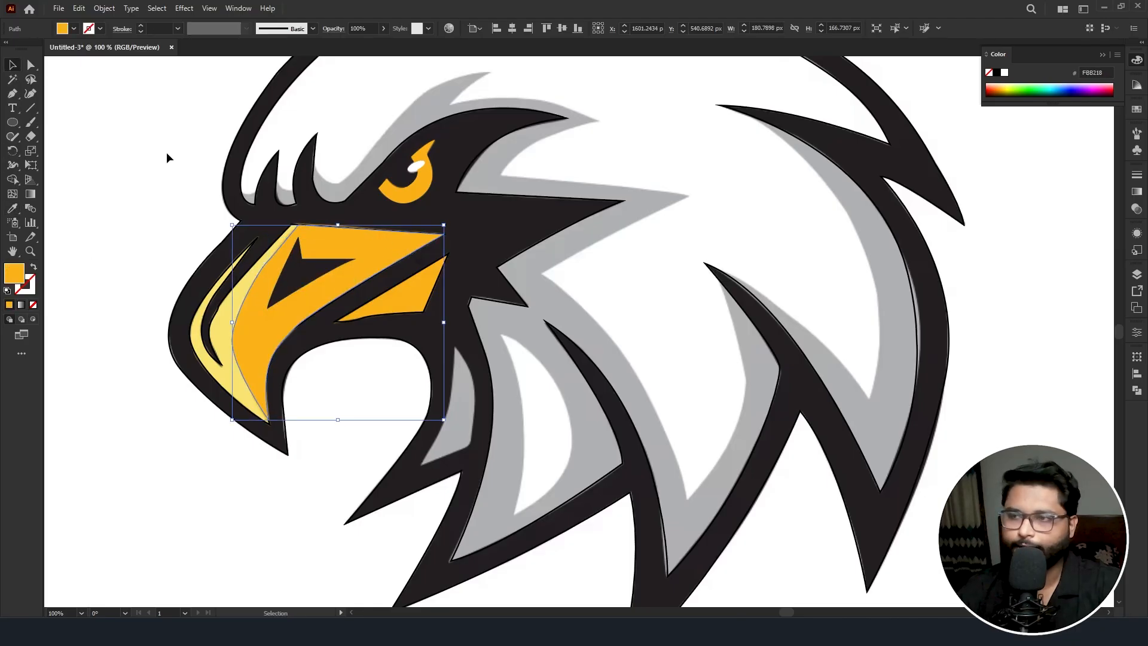
- Fill the outer beak path with the light yellow sampled from the beak's highlight
click(231, 267)
click(13, 208)
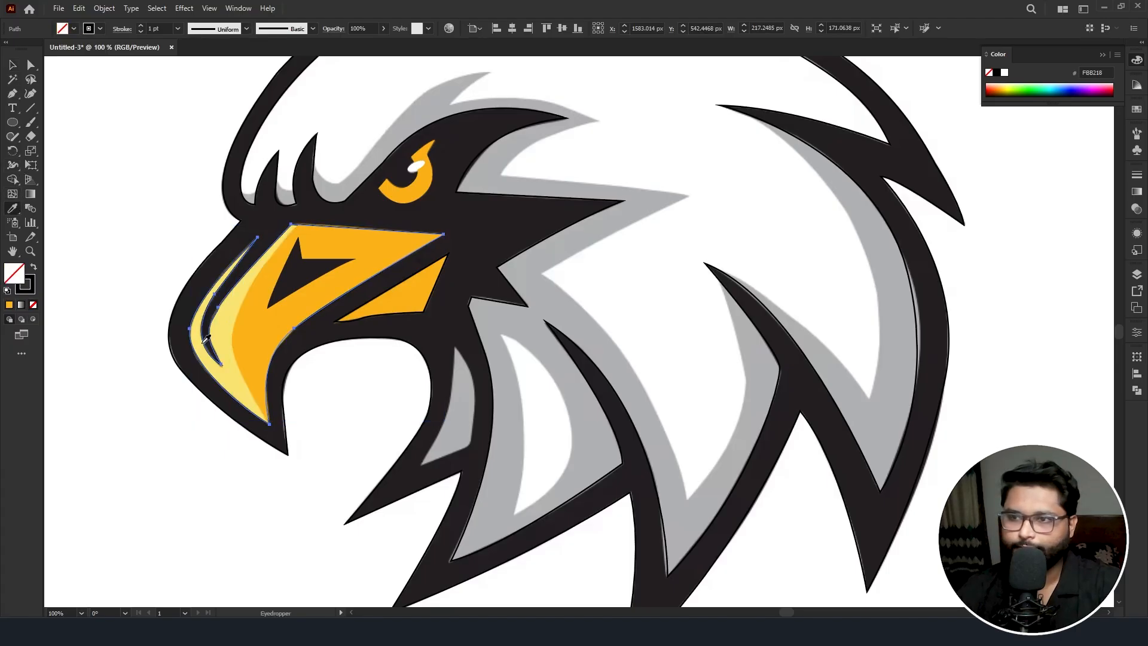
click(228, 333)
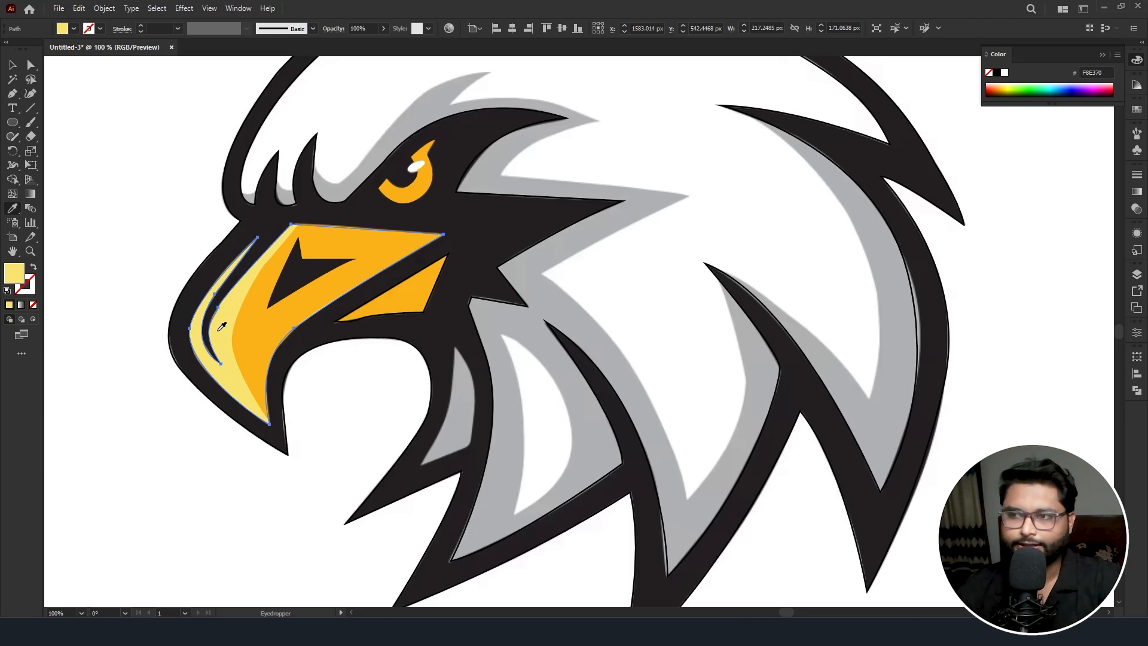
click(14, 68)
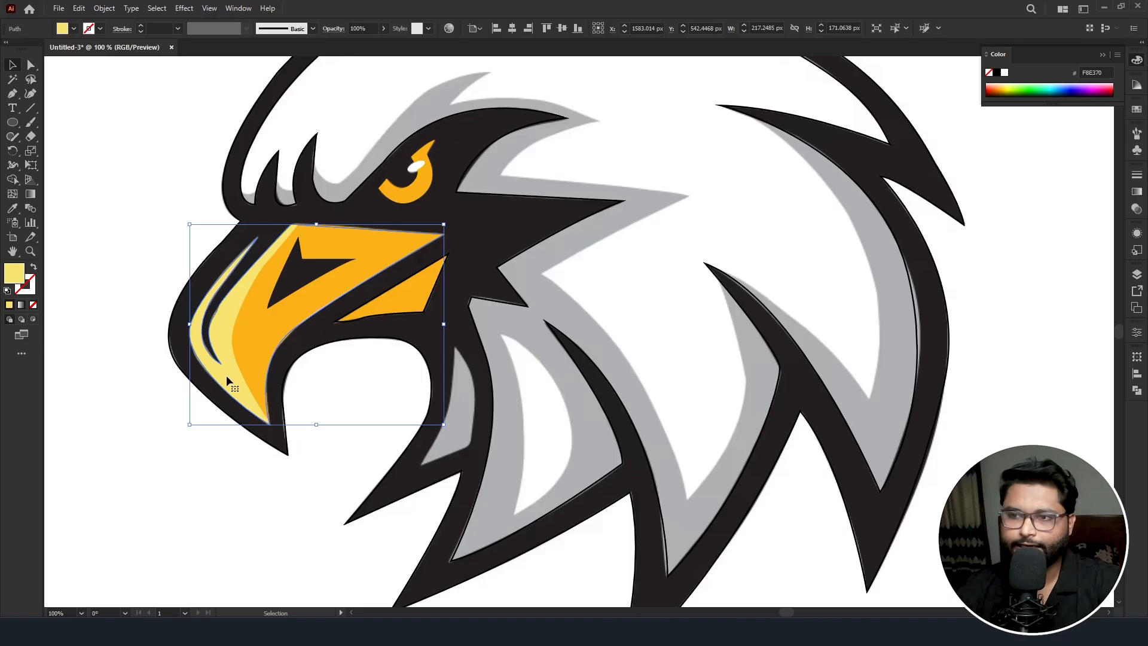
- Try moving the yellow beak shape away from the reference image to check it, and undo the move
click(246, 352)
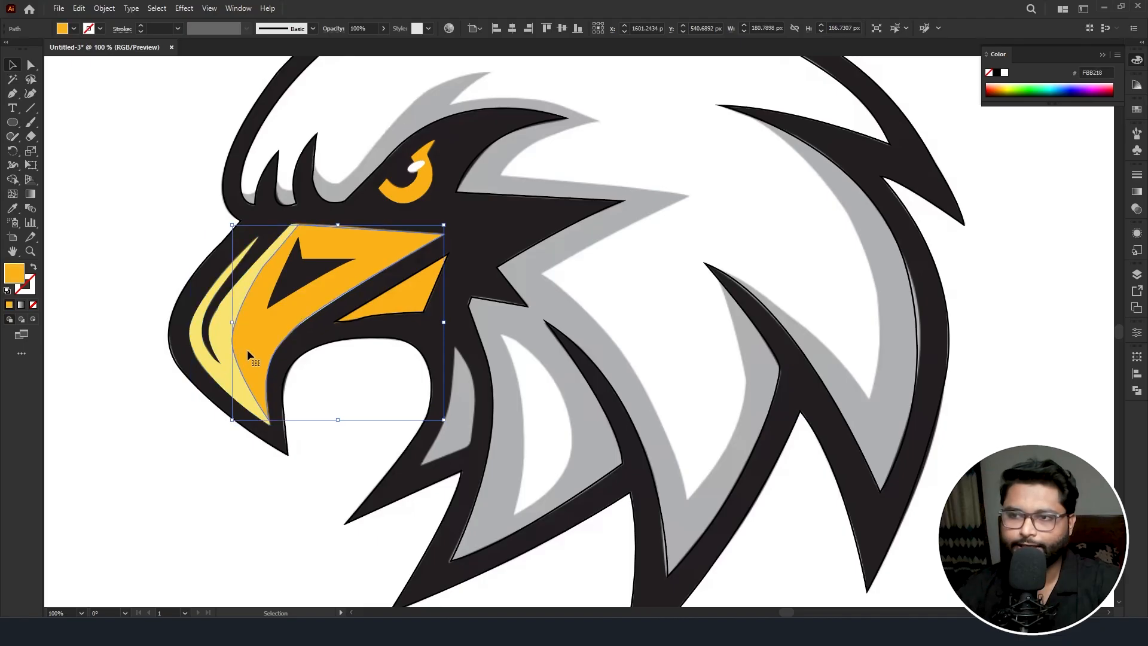
click(292, 281)
drag(221, 363, 132, 307)
key(ctrl+z)
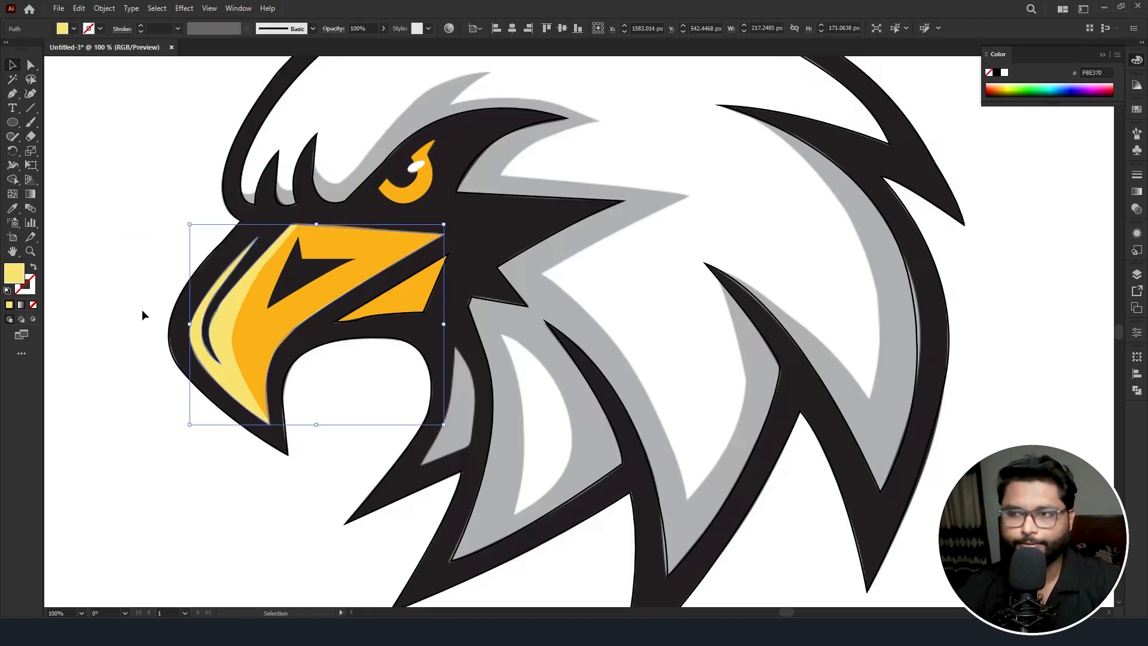
- Fill the traced triangular piece behind the upper beak with orange sampled from the reference image
click(426, 316)
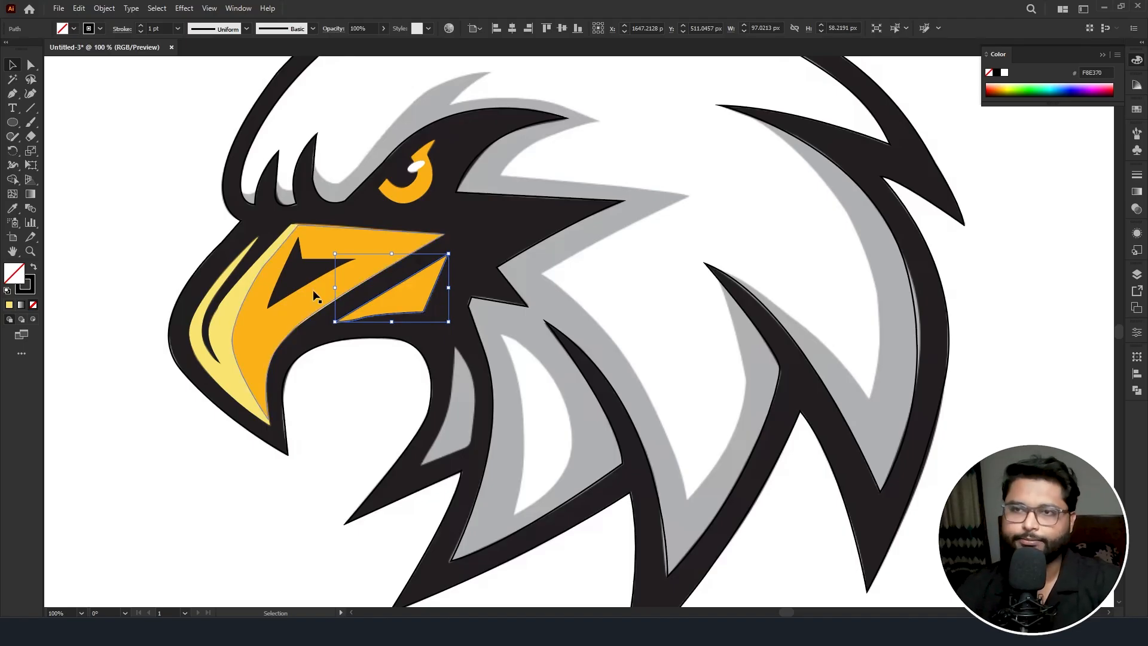
click(12, 210)
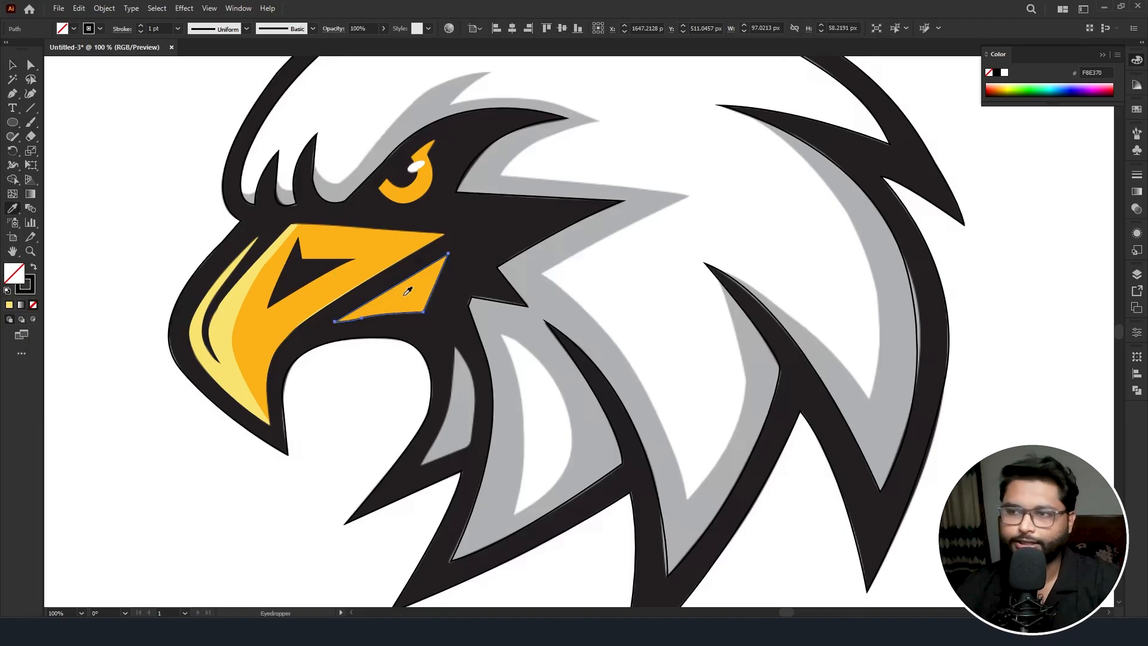
click(378, 284)
click(12, 66)
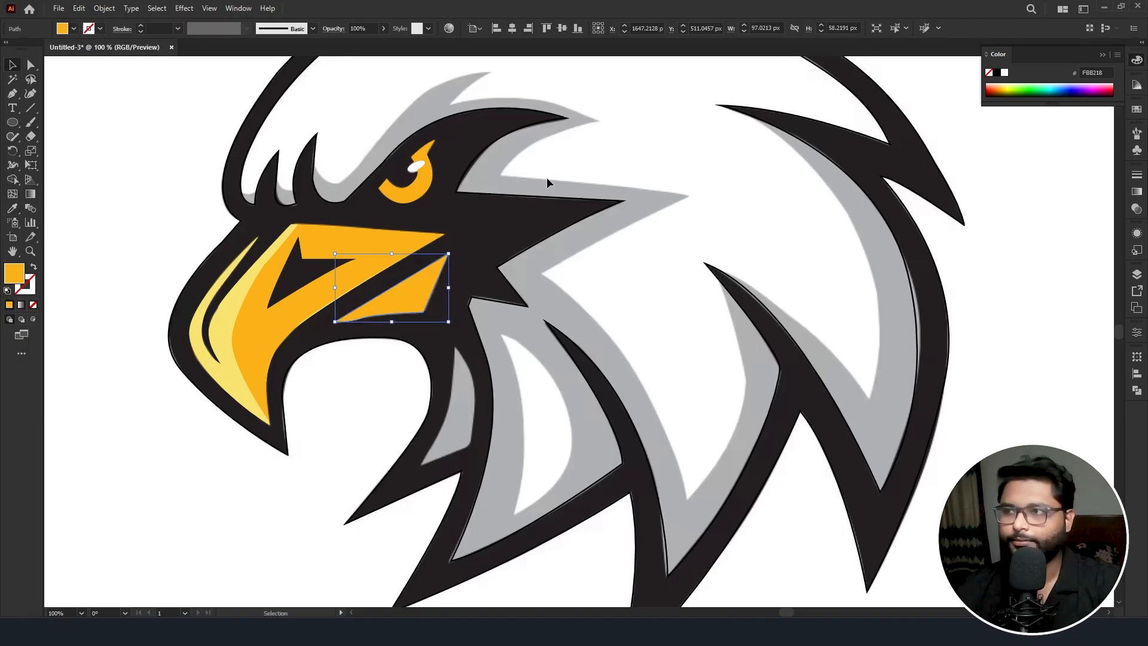
- Fill the traced inner head and feather path with white (FFFFFF) sampled from the reference image
click(779, 127)
click(12, 208)
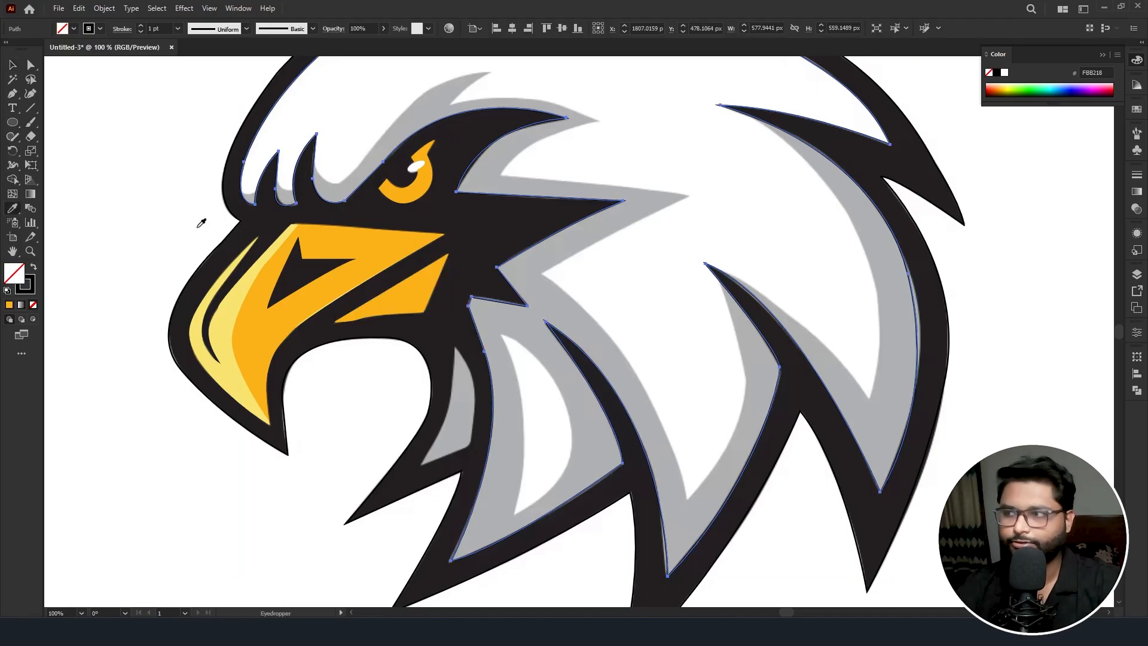
click(647, 253)
scroll(652, 250, down, 1)
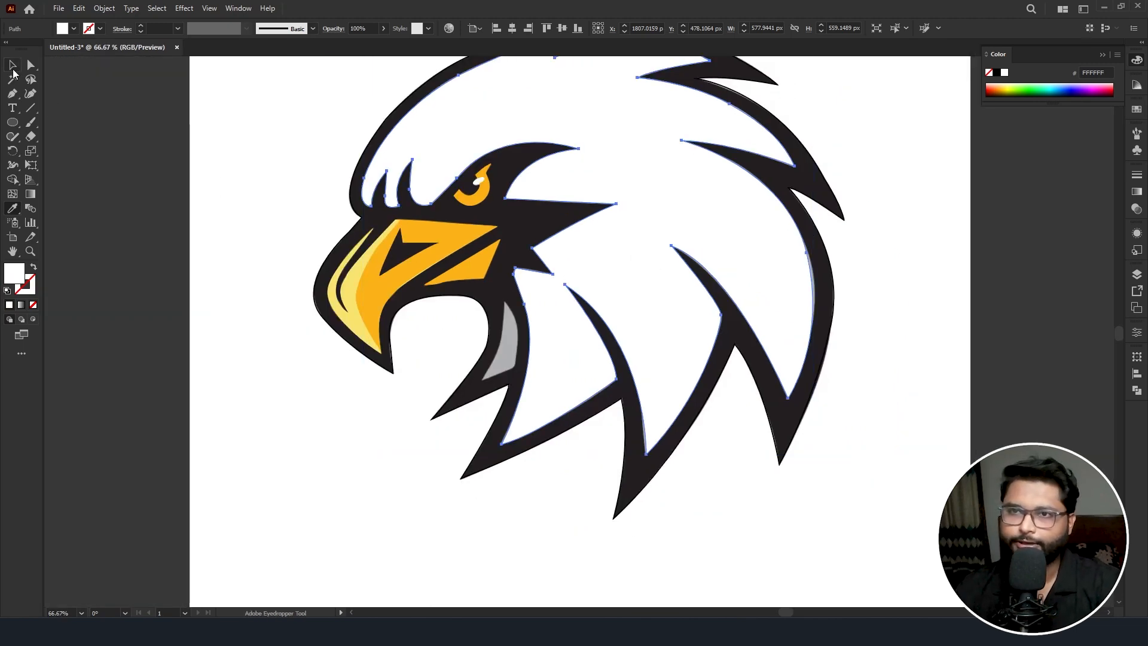
click(13, 70)
- Trace the gray crescent inside the open mouth as a closed path with the Pen tool
scroll(538, 351, up, 3)
click(13, 94)
click(419, 424)
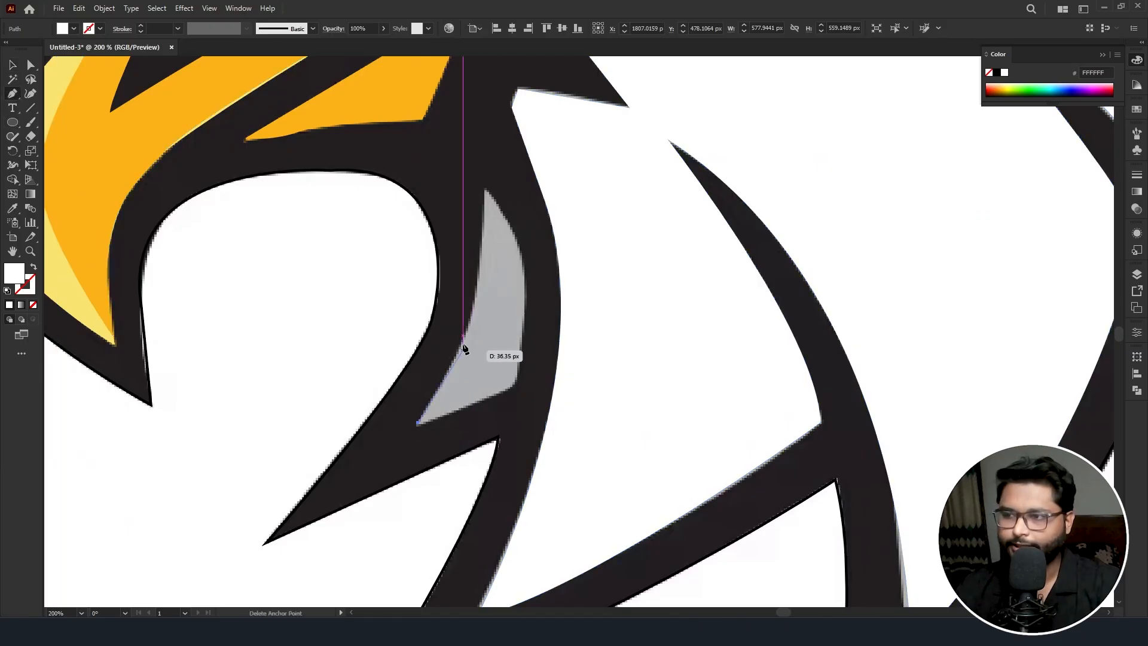
drag(484, 190, 484, 176)
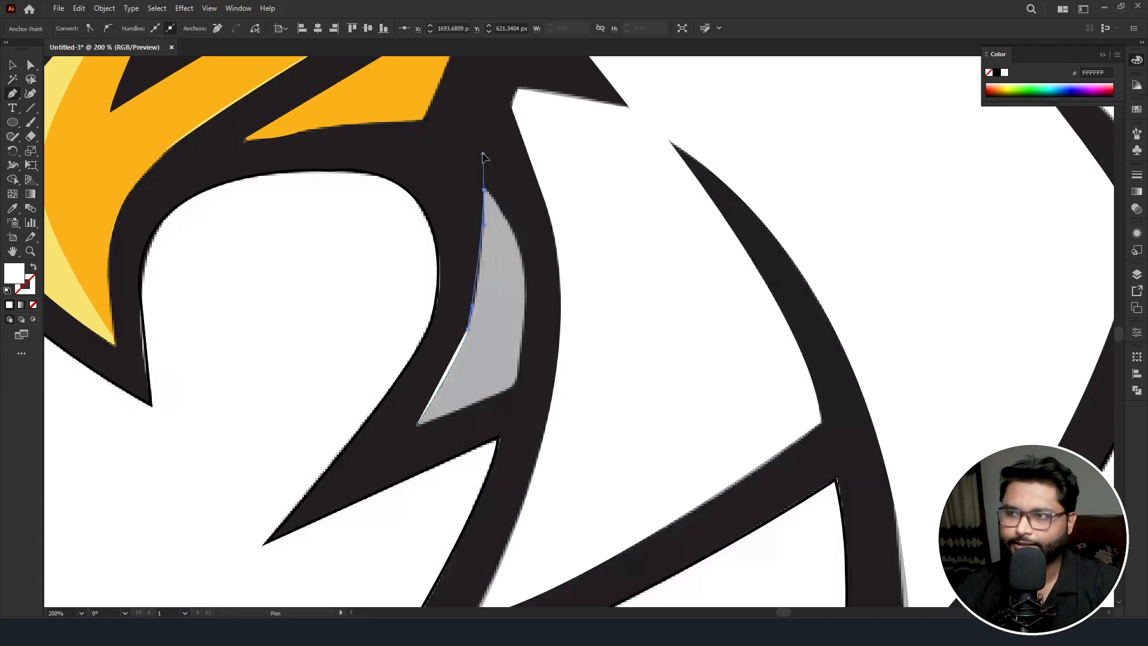
click(484, 190)
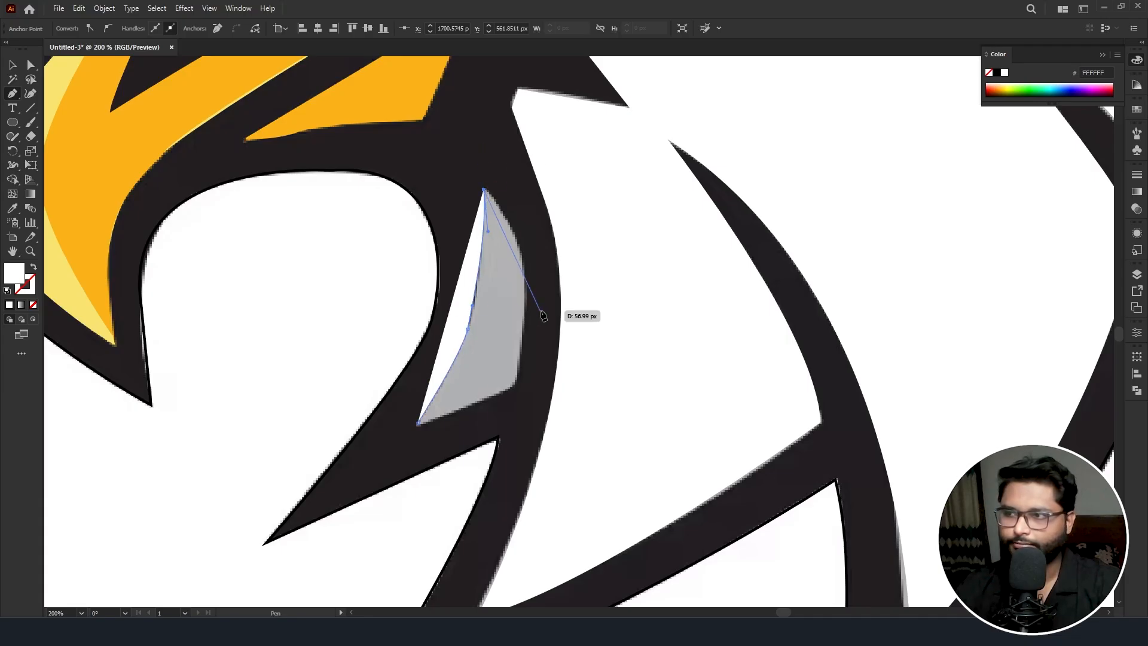
drag(525, 284, 531, 349)
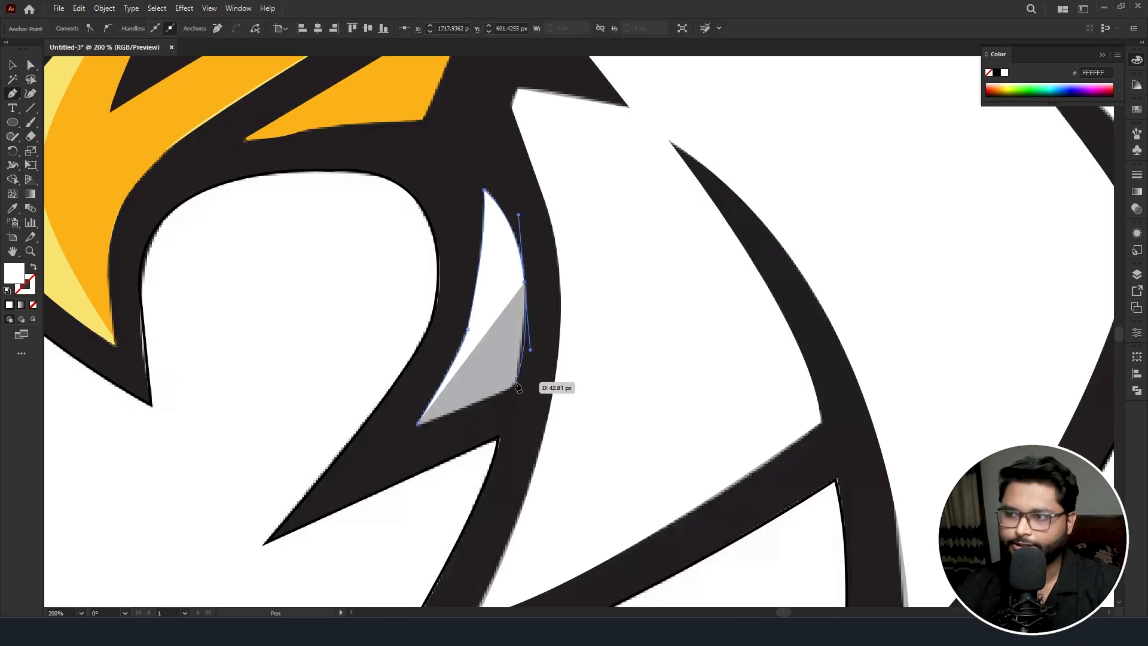
click(516, 382)
click(418, 423)
mouse_move(418, 423)
mouse_down()
mouse_move(441, 450)
mouse_move(413, 425)
mouse_up()
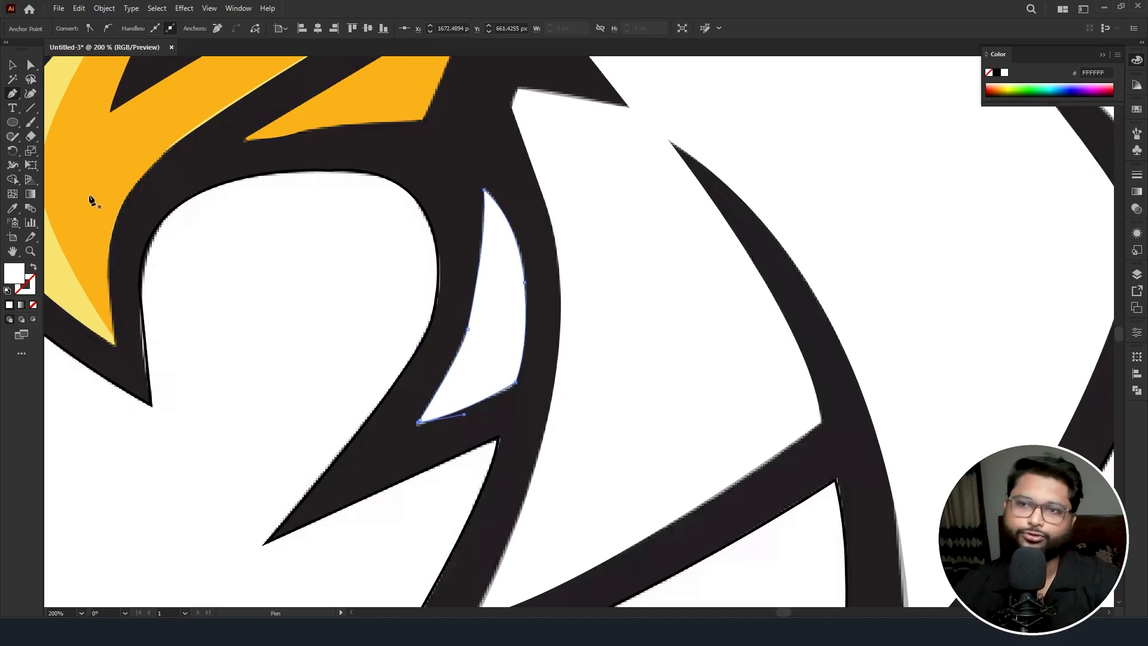
- Fill the traced mouth crescent with the gray sampled from the reference image, leaving it without a stroke
click(34, 266)
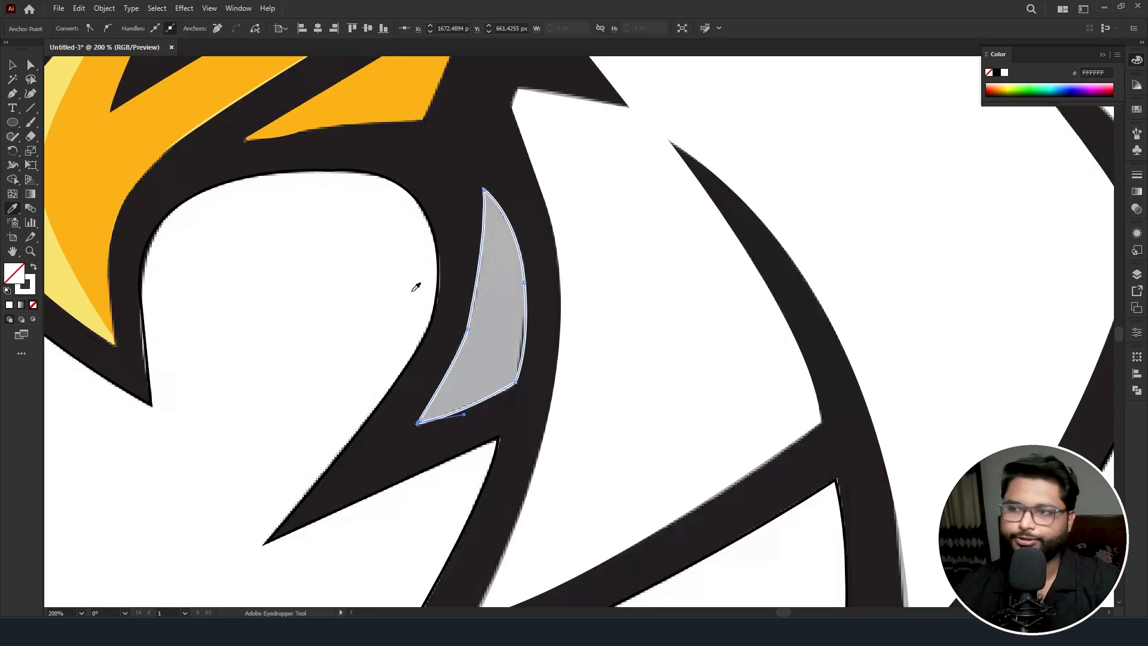
click(489, 318)
click(12, 65)
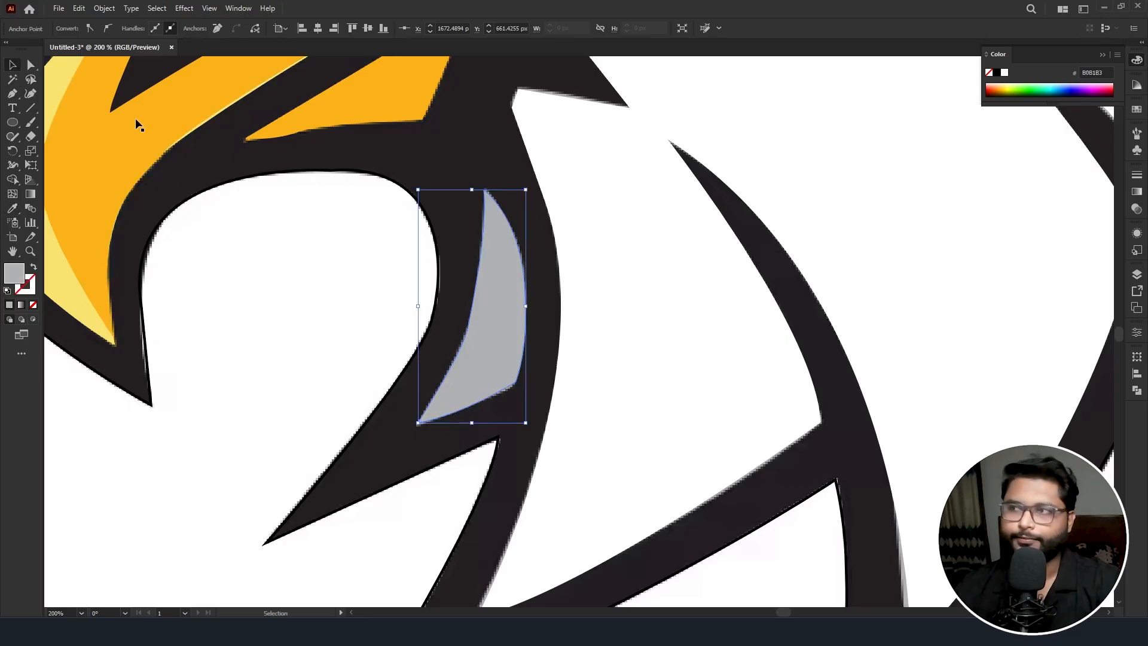
- Fill the outer silhouette path of the eagle head with the near-black 231F20 sampled from the reference image
scroll(557, 288, down, 3)
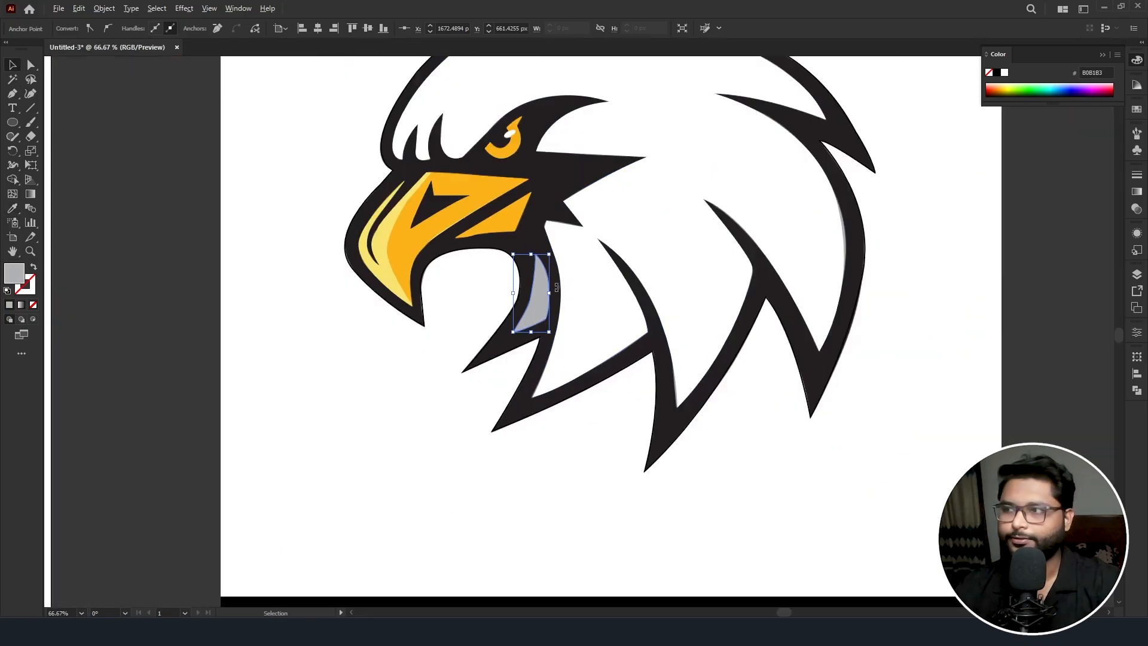
click(853, 338)
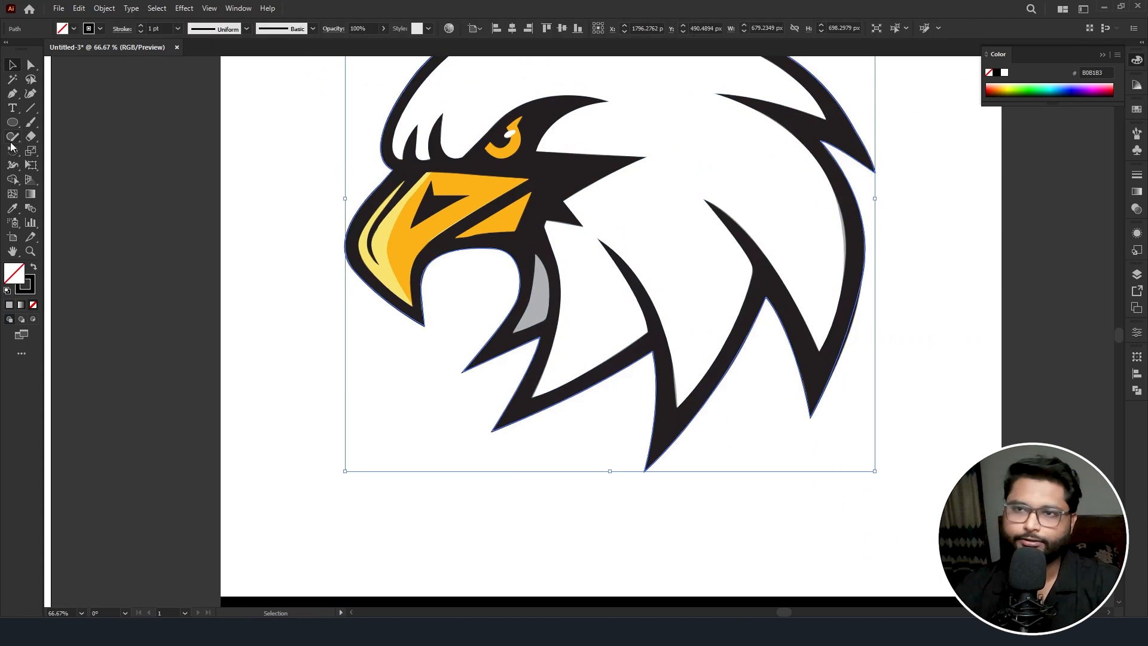
click(12, 209)
click(498, 166)
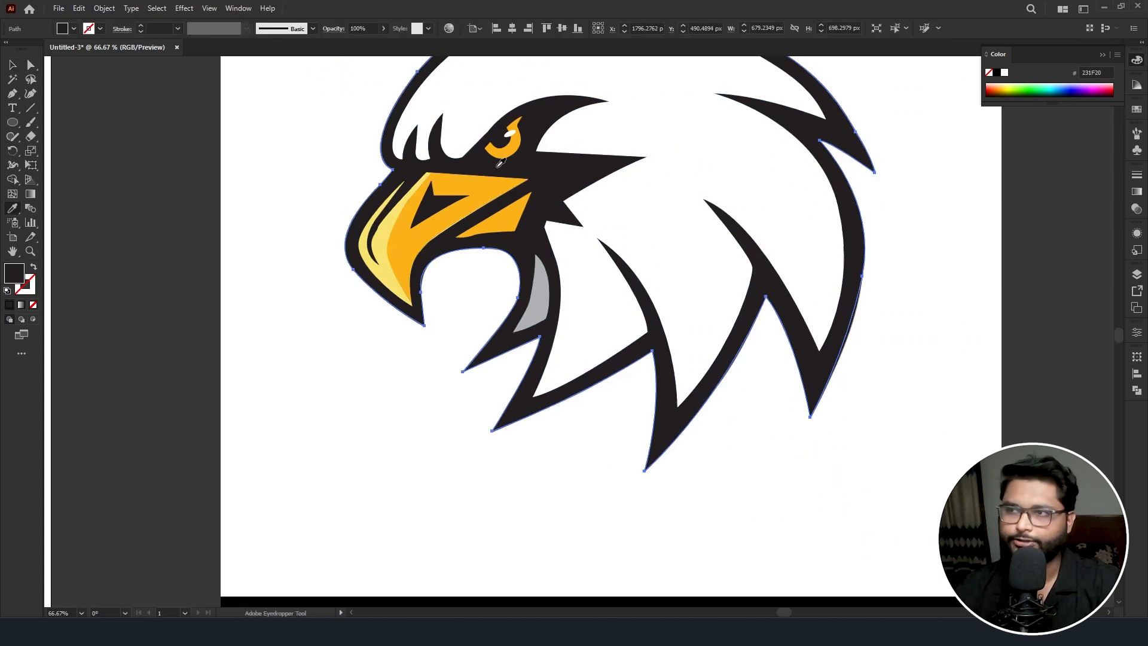
click(12, 64)
scroll(471, 249, down, 1)
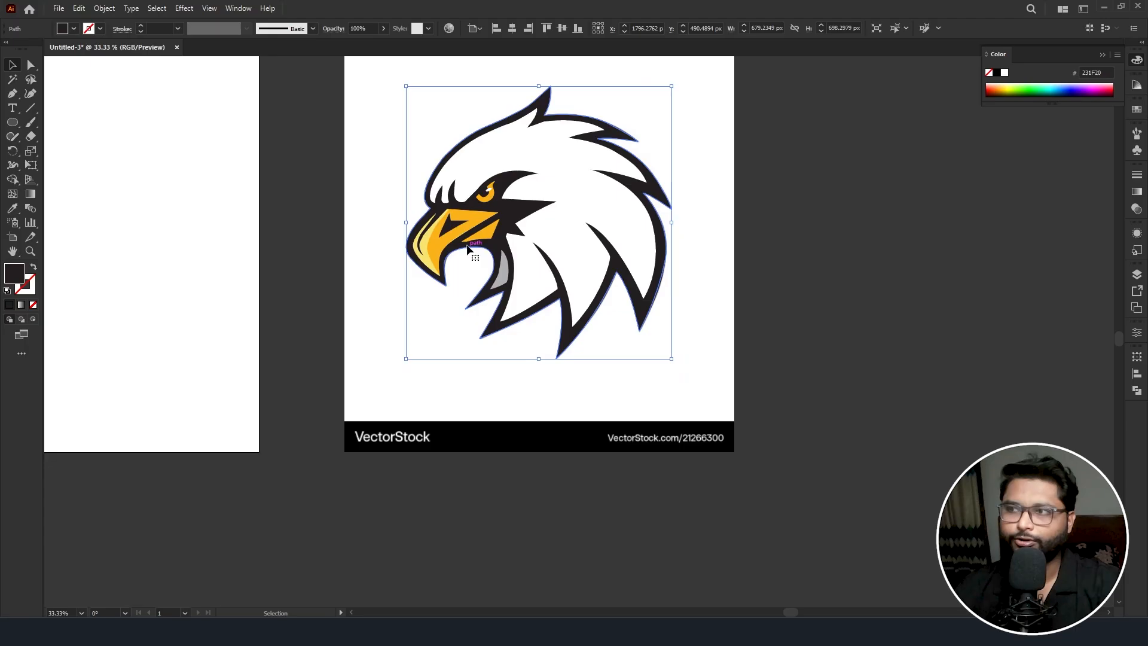
- Try moving all traced eagle shapes beside the reference image to compare them, and undo the move
scroll(468, 250, up, 1)
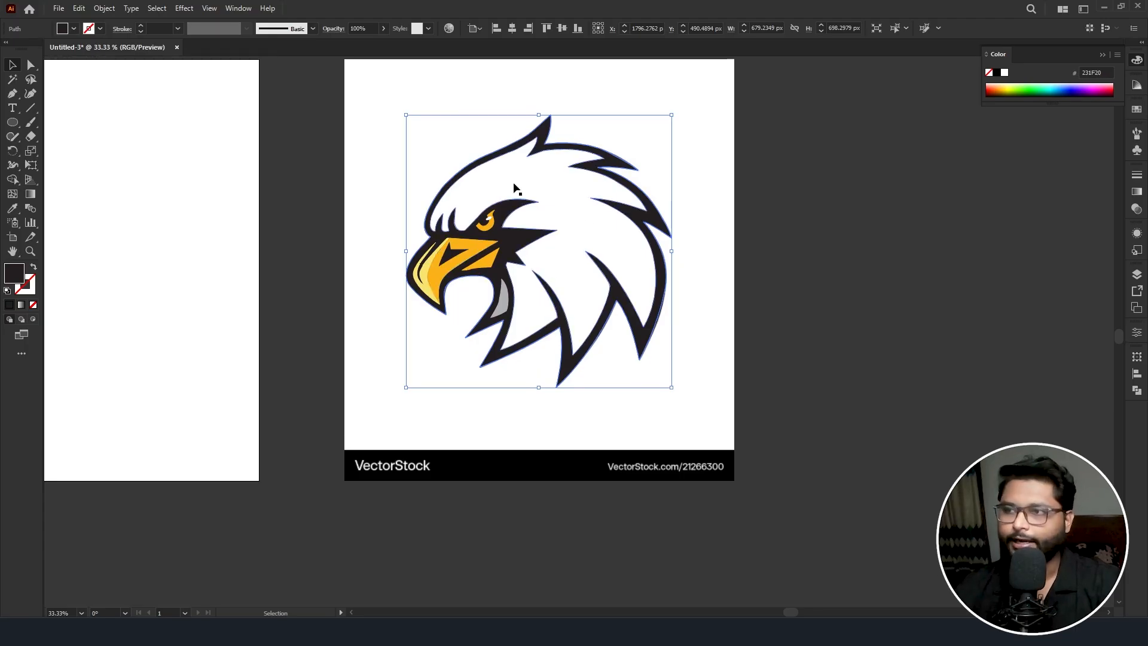
drag(365, 81, 726, 434)
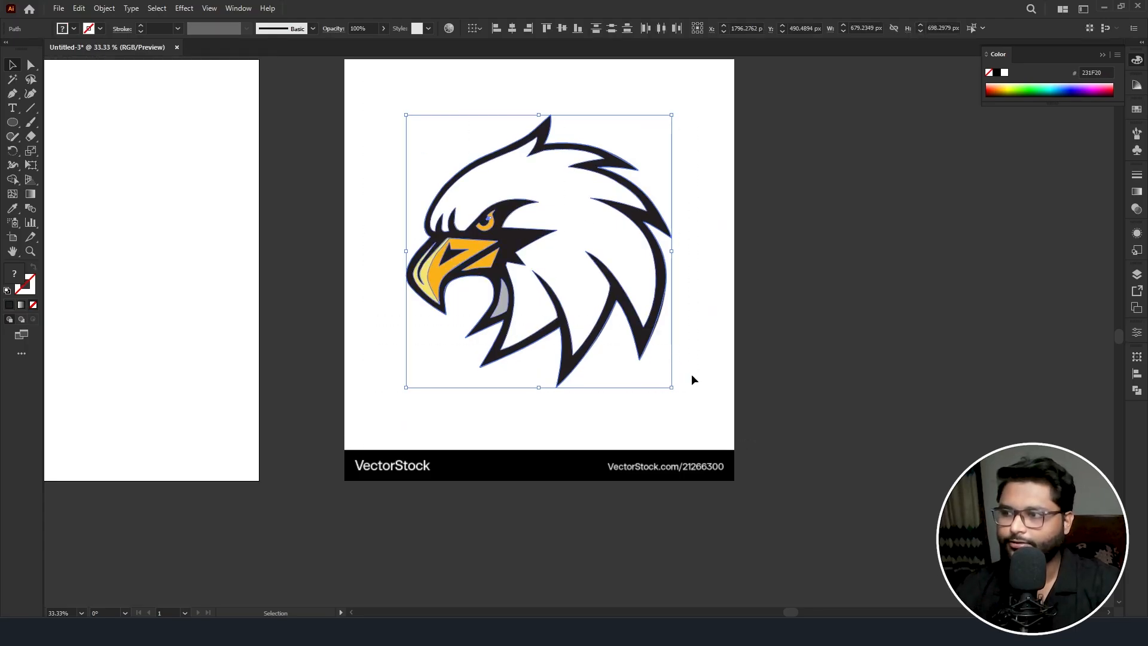
drag(646, 332, 1029, 332)
scroll(527, 293, right, 5)
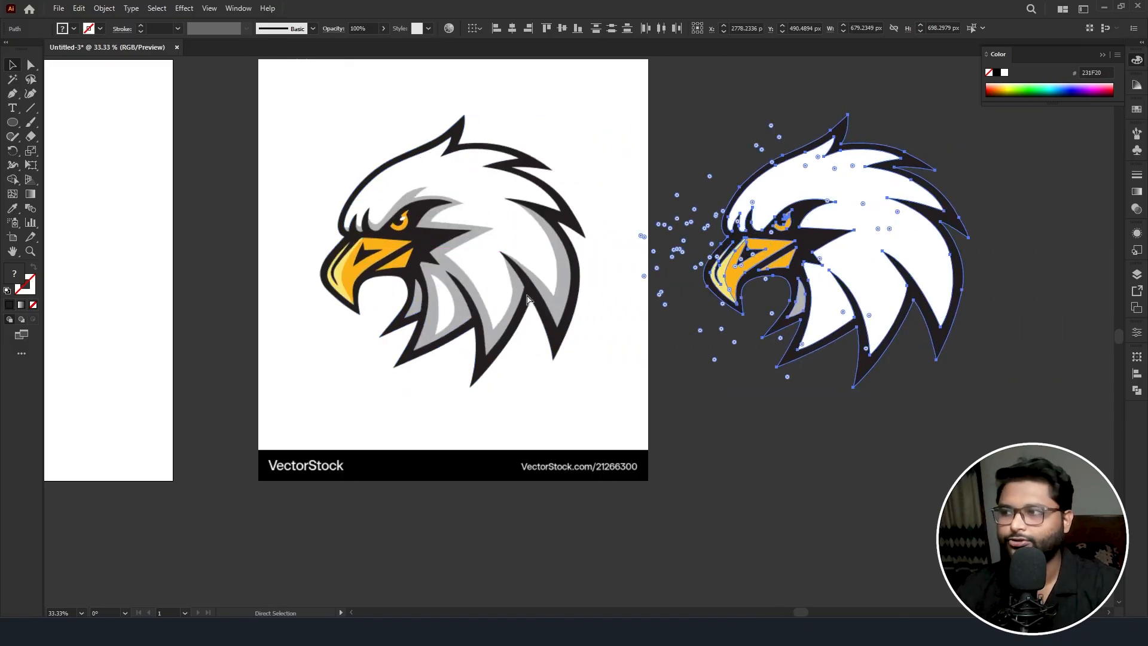
click(640, 497)
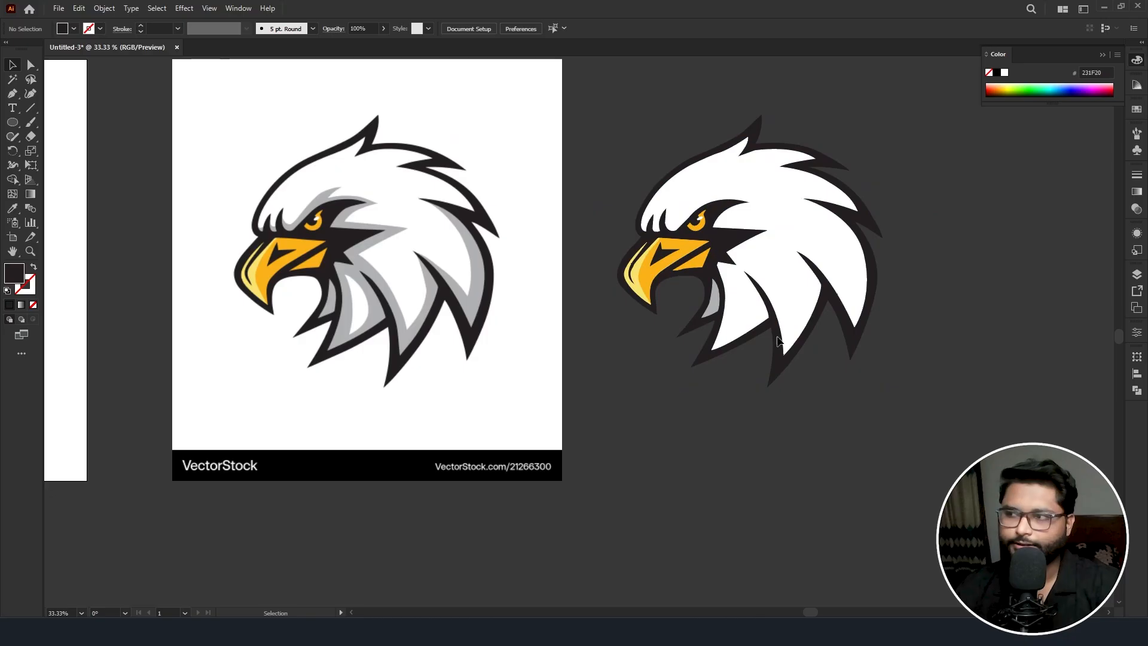
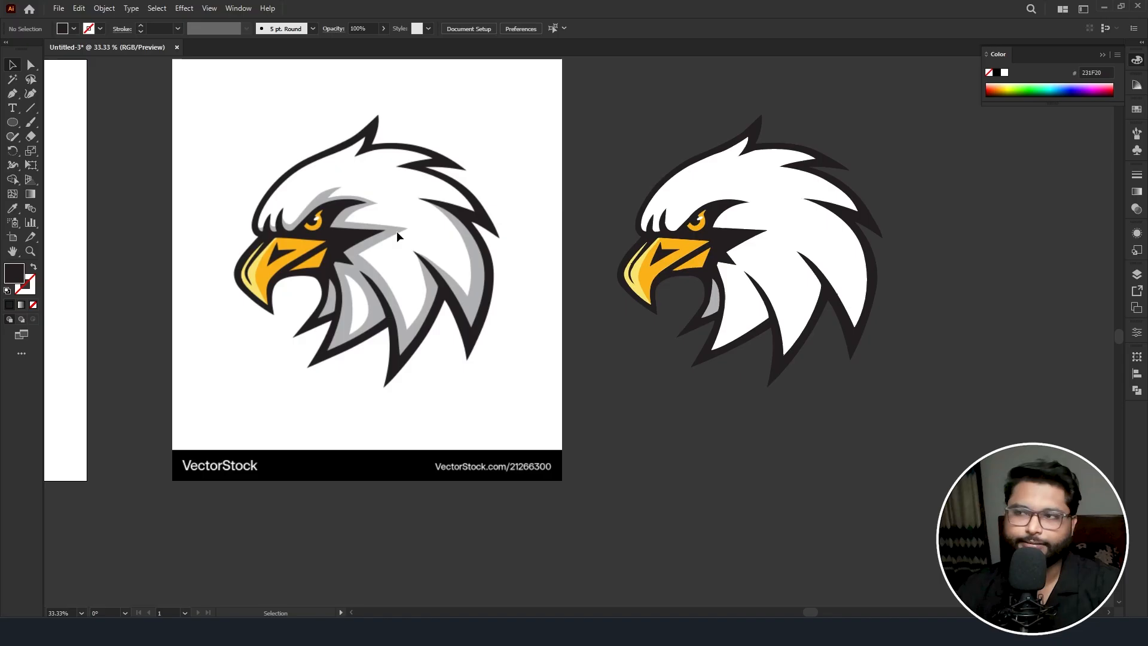
key(ctrl+z)
click(566, 297)
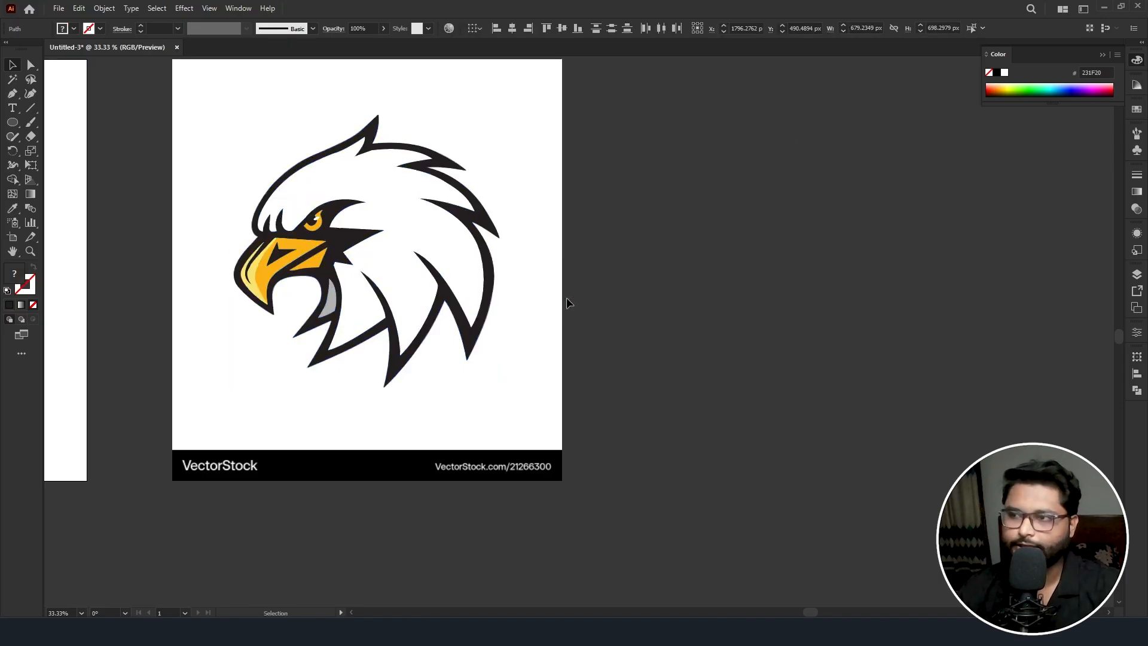
- Swap fill and stroke on the inner head path and the outer silhouette so both are unfilled outlines over the reference
click(276, 261)
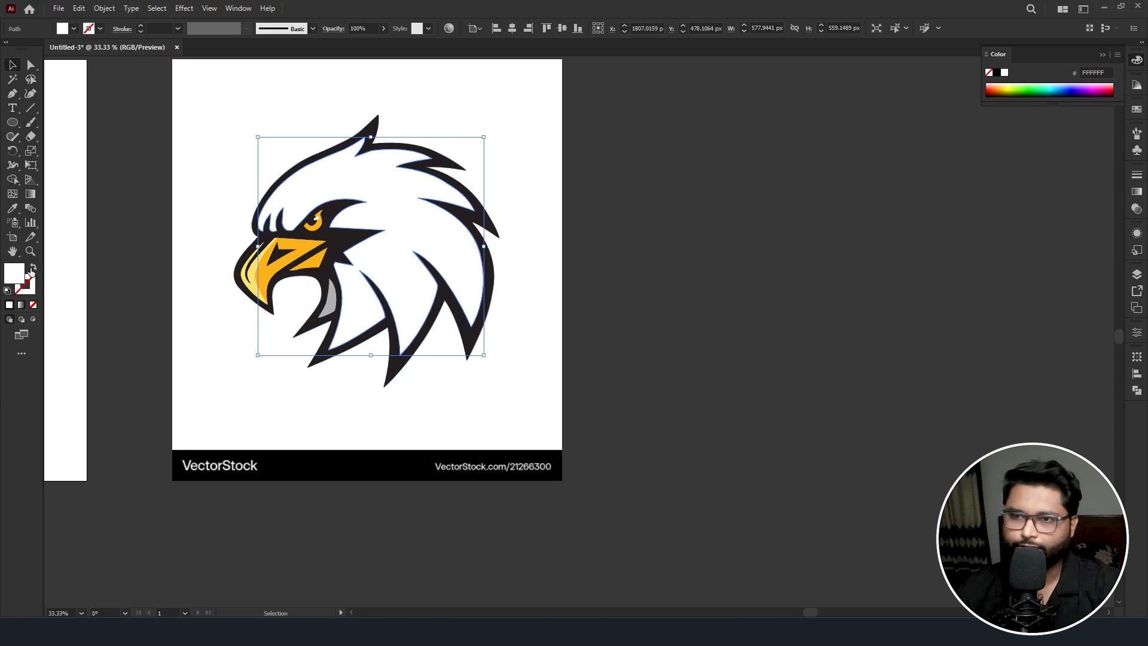
click(33, 268)
click(471, 197)
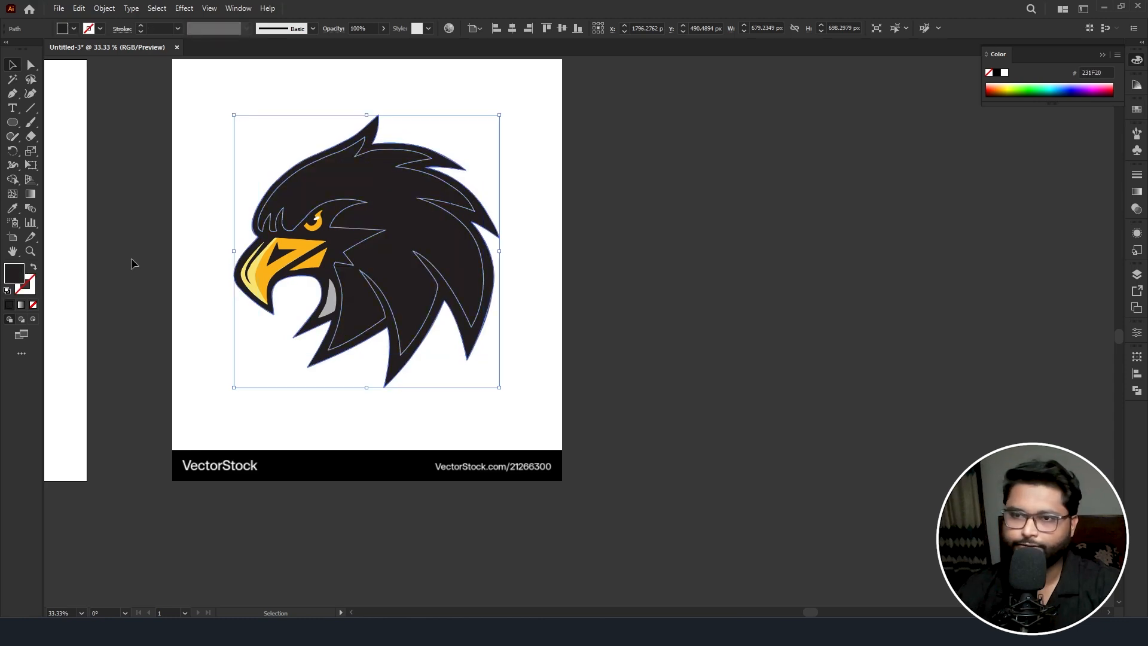
click(33, 267)
scroll(265, 255, up, 4)
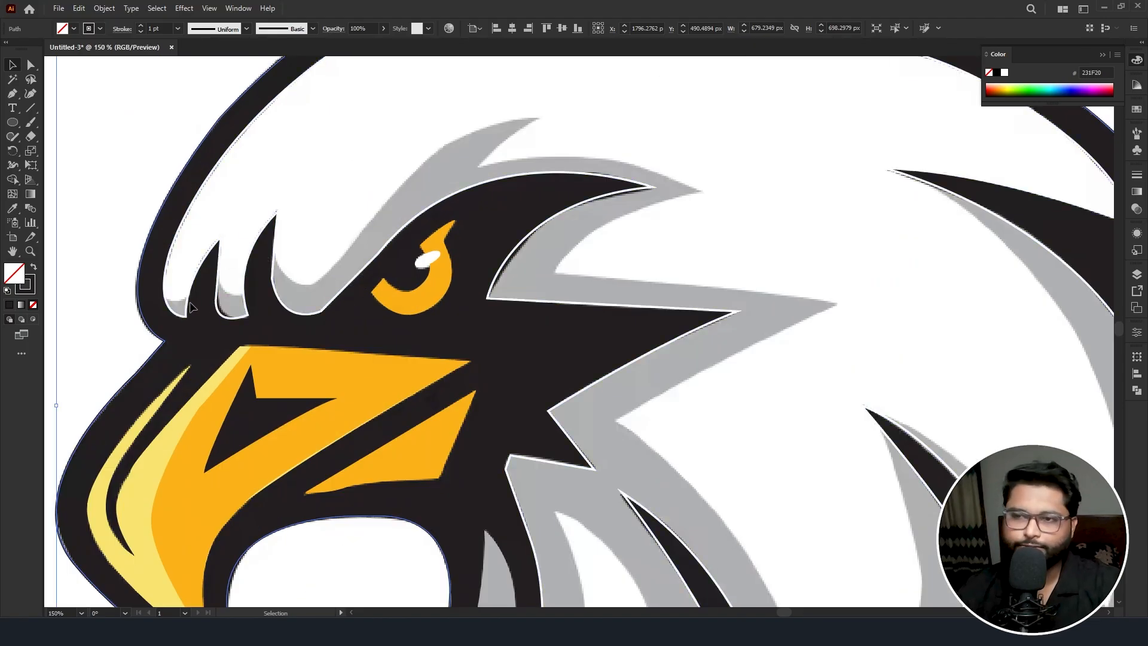
- Start a Pen path along the upper edge of the gray shading, from the forehead feather notches up over the brow
click(12, 93)
click(159, 293)
drag(186, 298, 207, 284)
click(212, 279)
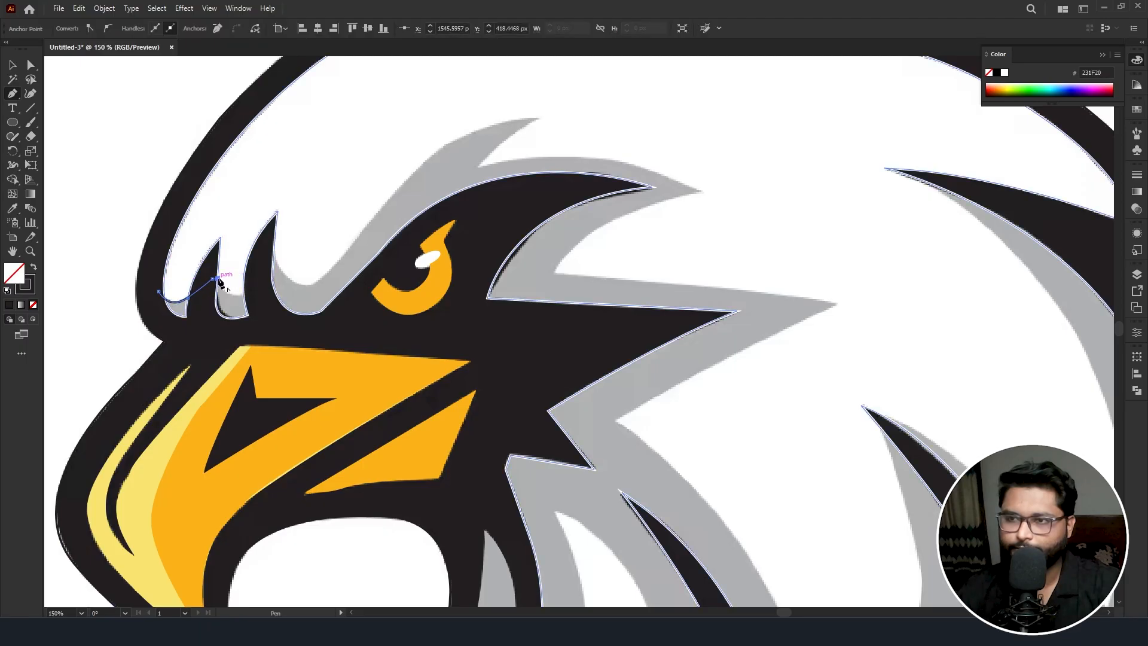
drag(245, 294, 263, 284)
click(274, 255)
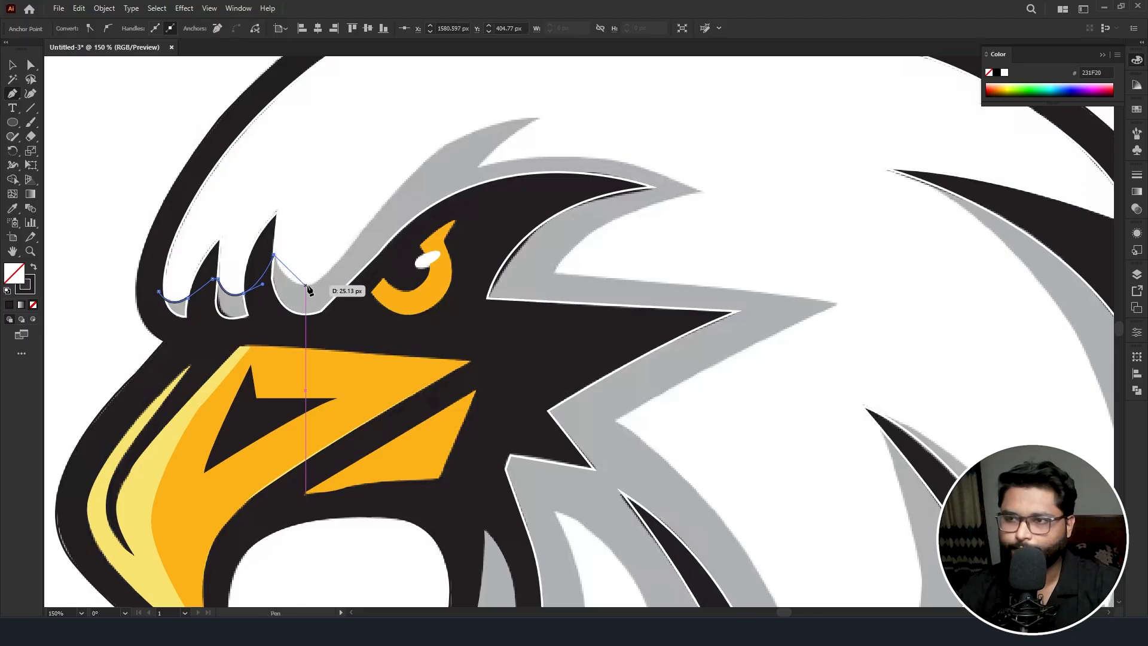
drag(328, 284, 323, 280)
click(372, 219)
drag(401, 178, 401, 178)
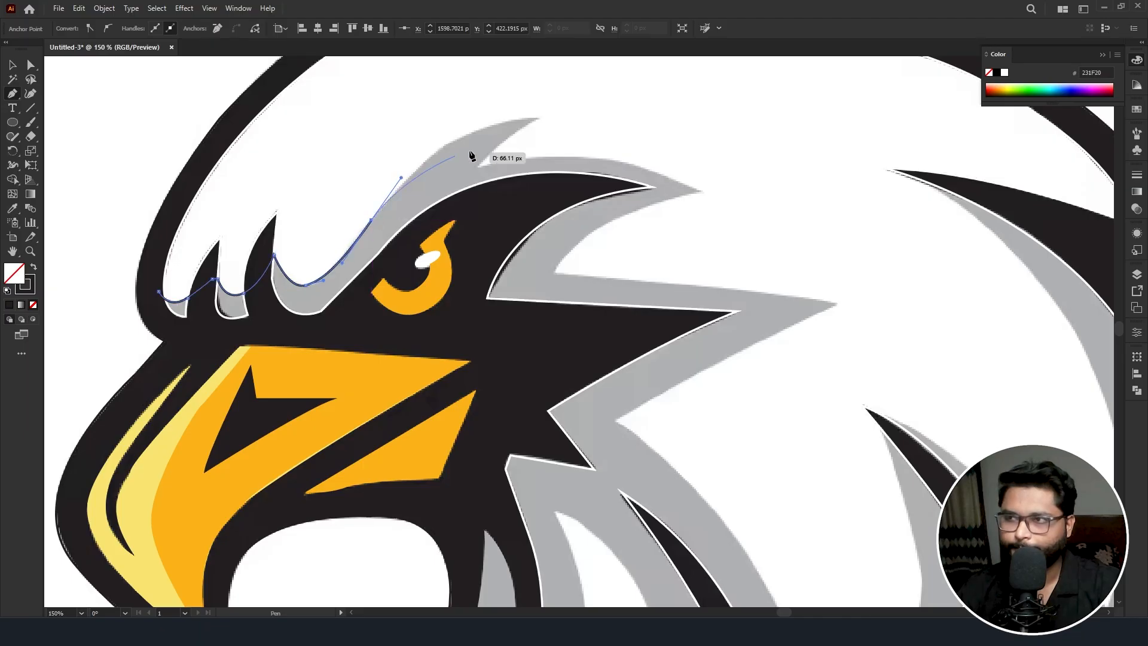
- Continue the shading path around the brow tips and the long spike behind the eye to the inner cheek corner
drag(537, 119, 610, 124)
click(537, 119)
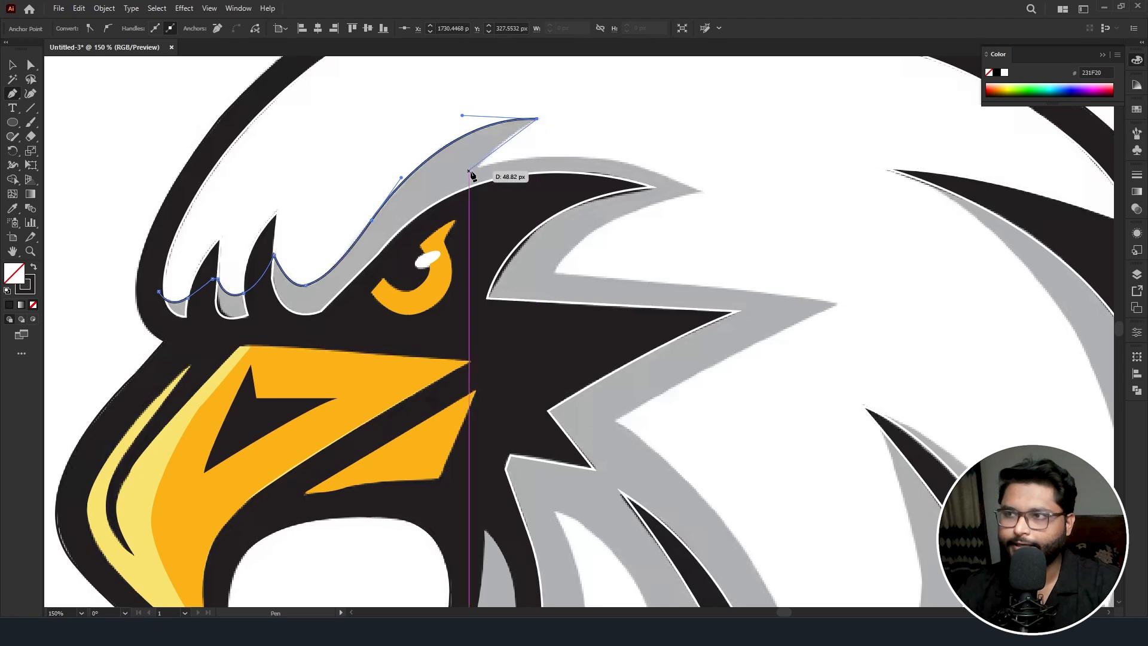
drag(475, 169, 472, 181)
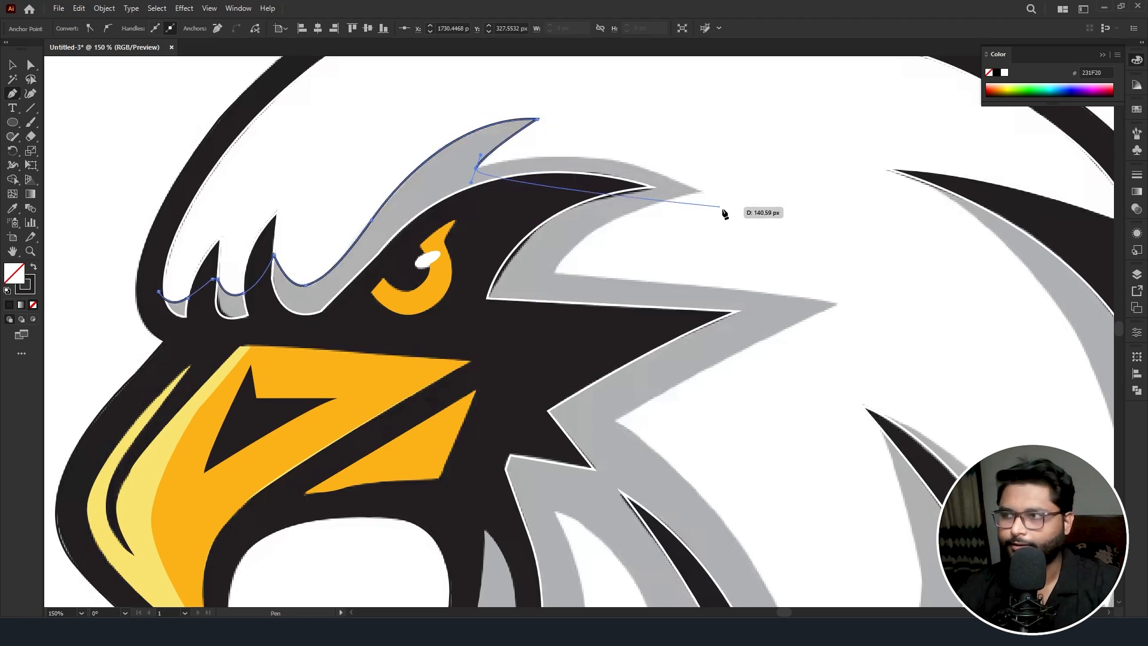
click(476, 169)
drag(697, 191, 803, 250)
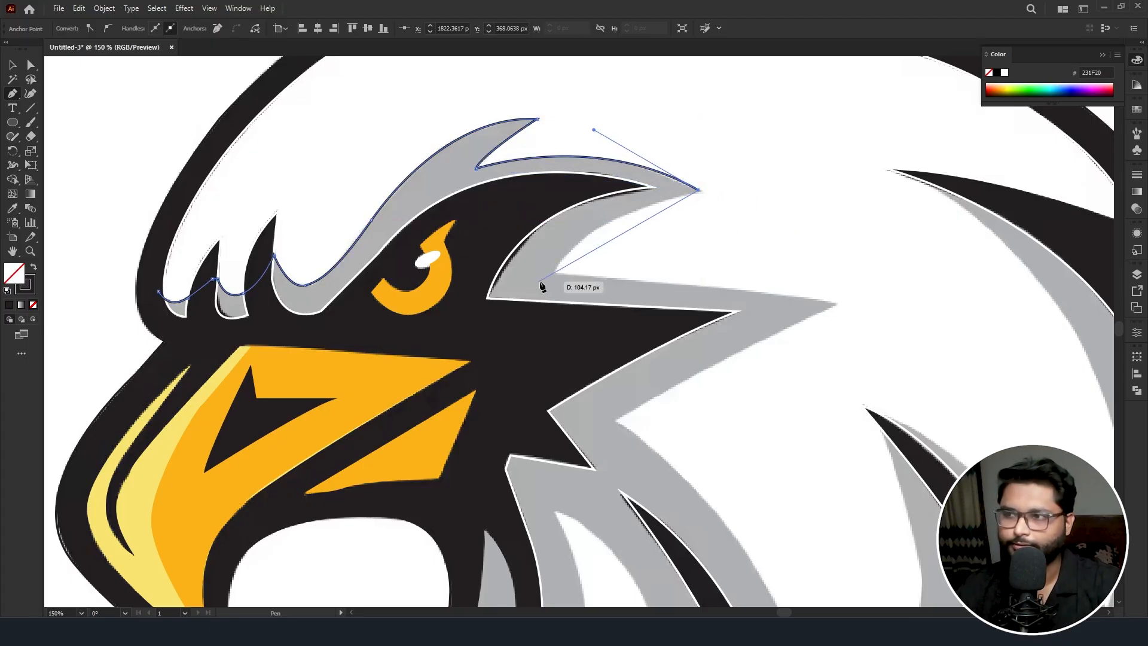
drag(554, 274, 520, 335)
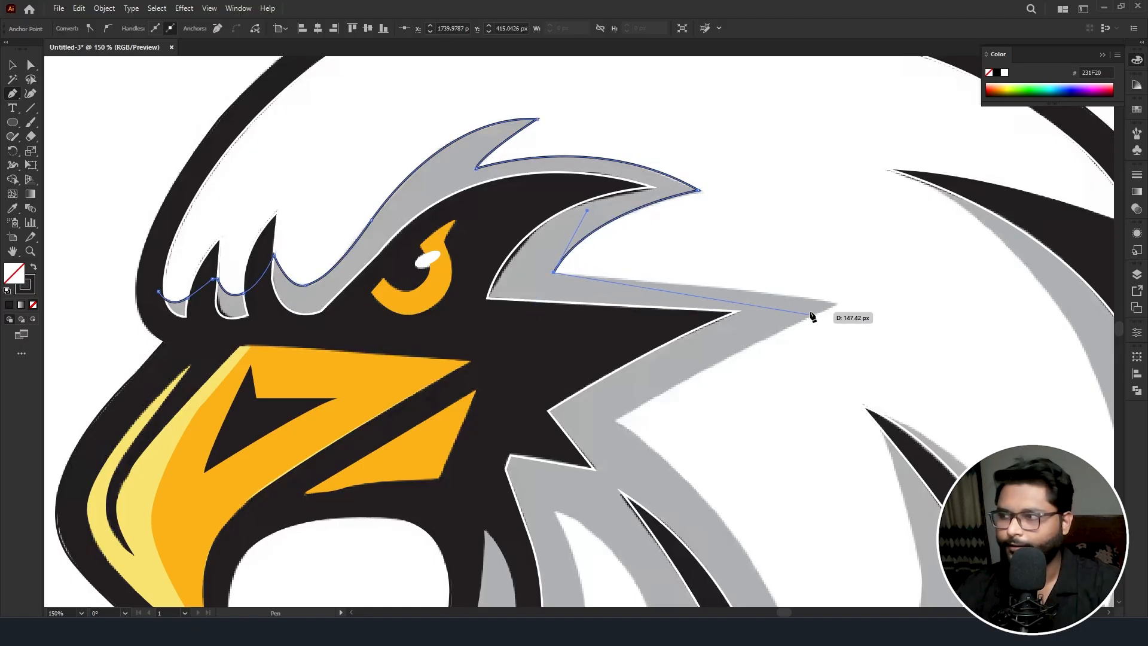
drag(835, 303, 853, 310)
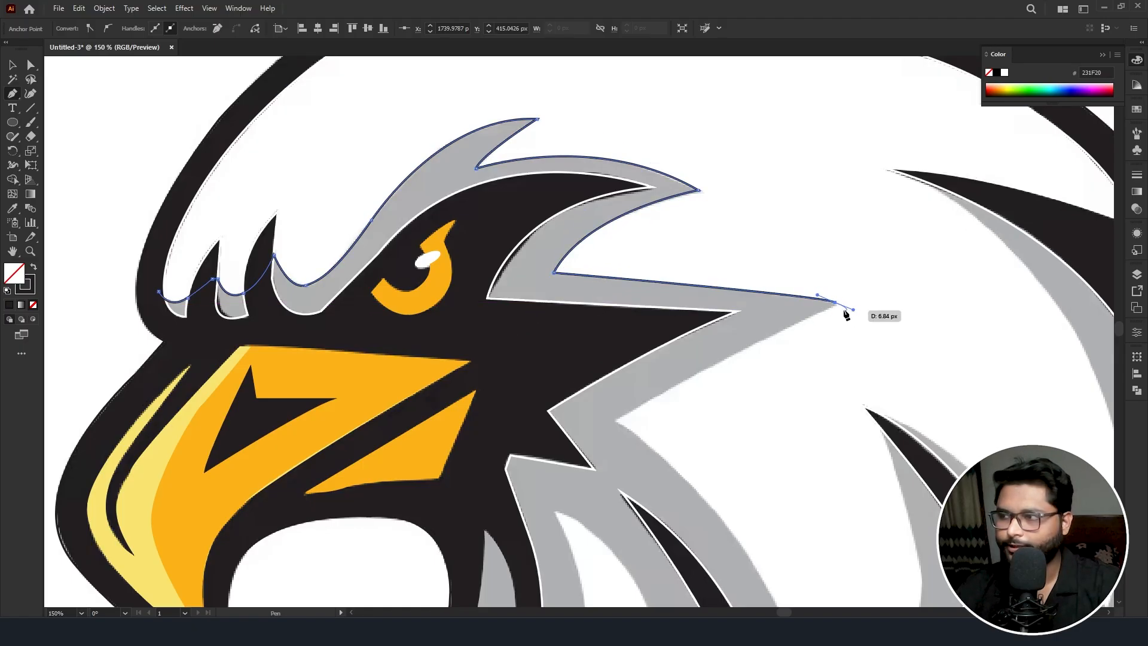
click(835, 303)
click(615, 420)
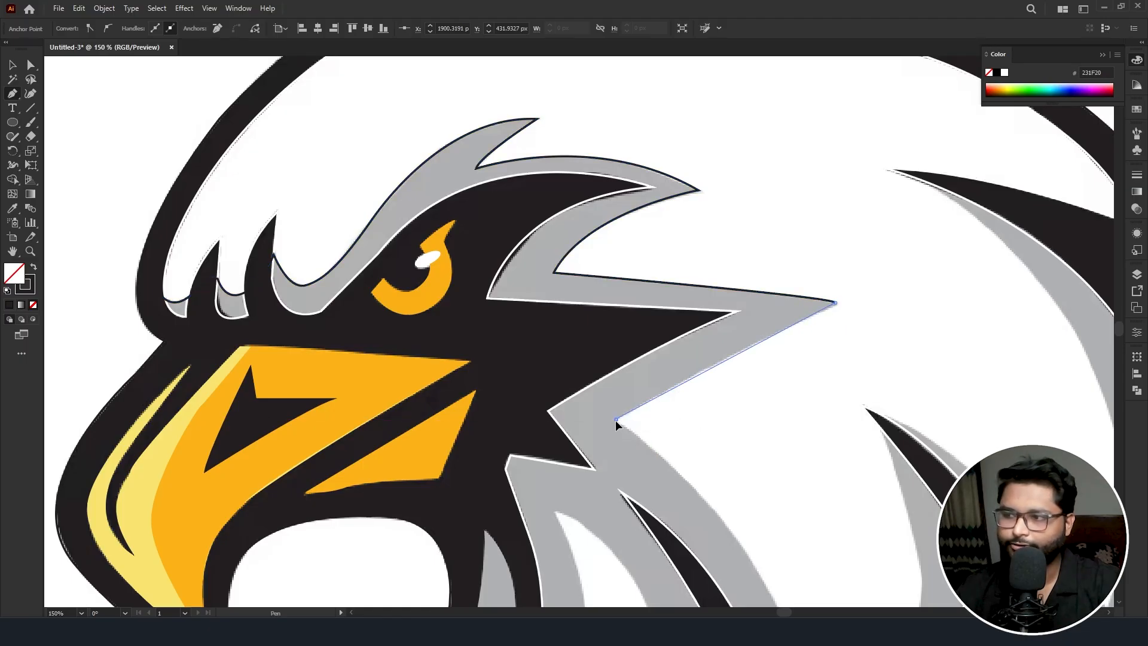
- Continue the shading path down the cheek to the middle neck feather's inner point and back up to the next feather's dark tip
scroll(658, 421, down, 5)
scroll(678, 406, down, 2)
scroll(663, 449, right, 5)
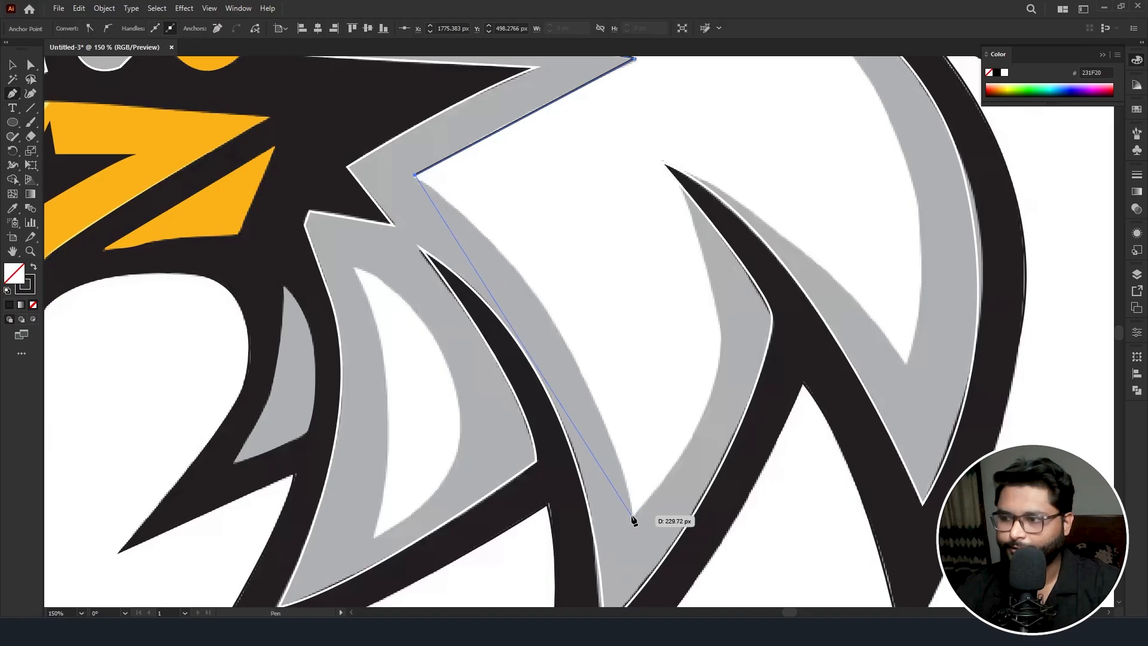
mouse_move(634, 519)
mouse_down()
mouse_move(629, 598)
mouse_move(645, 601)
mouse_move(674, 561)
mouse_up()
click(633, 330)
scroll(698, 313, up, 1)
drag(720, 232, 731, 142)
scroll(736, 168, up, 2)
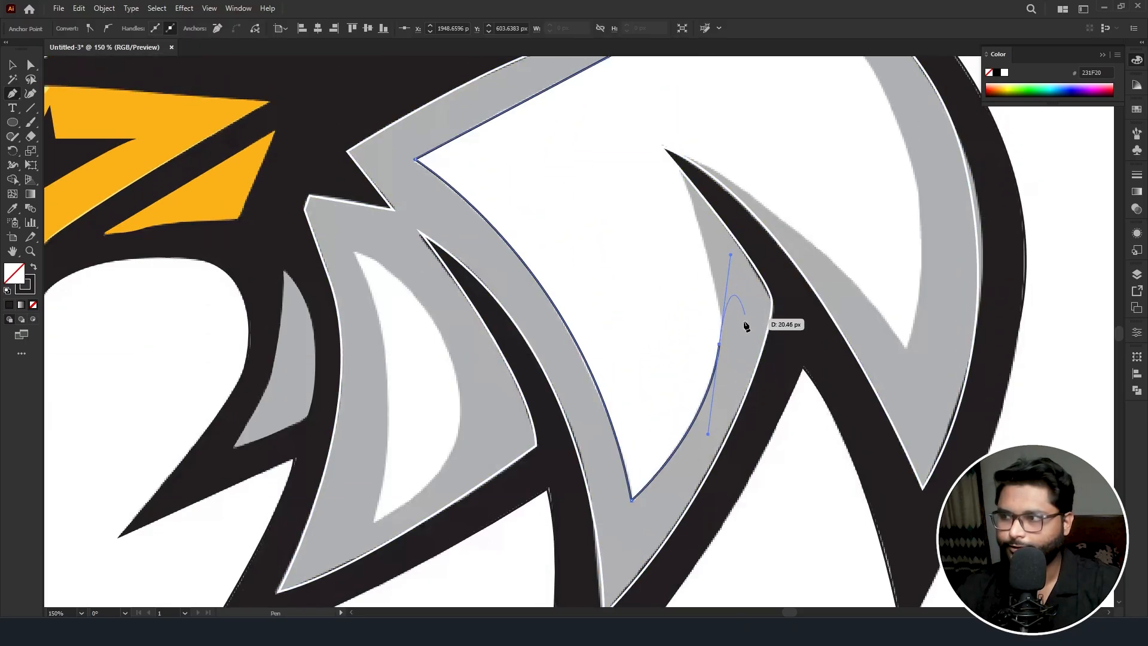
click(720, 345)
drag(686, 180, 687, 154)
- Continue the shading path along the rear neck feather's inner edge and up the back of the head to the dark spike
mouse_move(905, 349)
mouse_down()
mouse_move(938, 421)
mouse_move(904, 351)
mouse_up()
scroll(909, 251, up, 3)
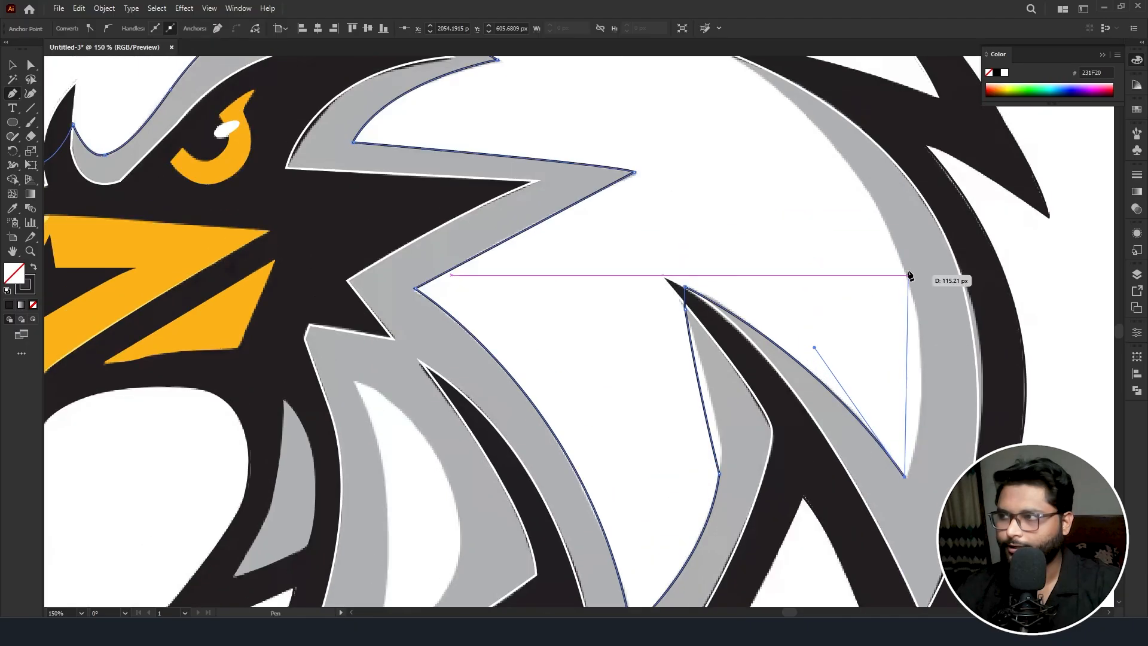
drag(883, 217, 813, 95)
scroll(837, 210, up, 3)
click(883, 333)
drag(735, 173, 648, 120)
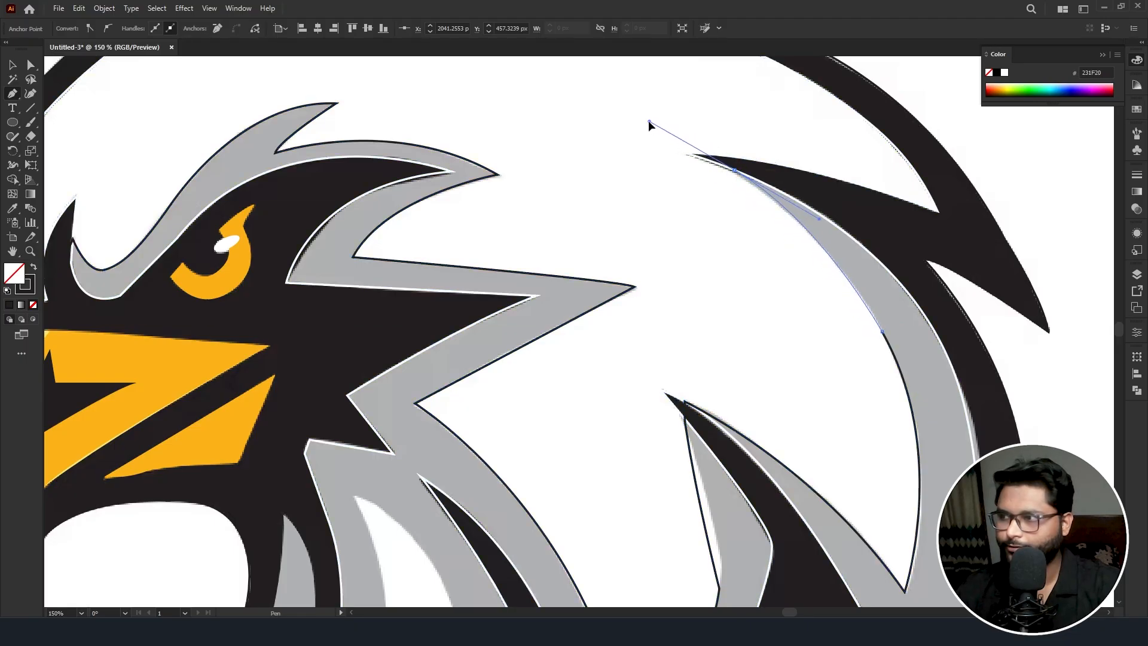
- Continue the shading path from the dark spike down inside the black outline at the back of the head to the rear neck feather's tip
key(ctrl+minus)
key(ctrl+minus)
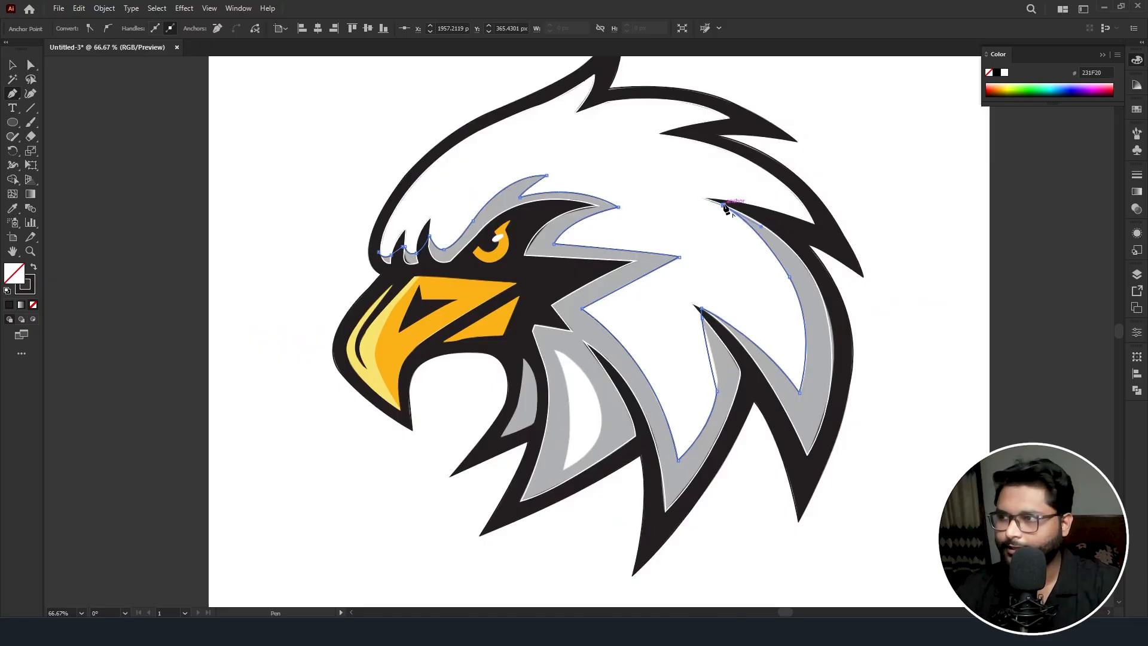
click(726, 207)
click(791, 227)
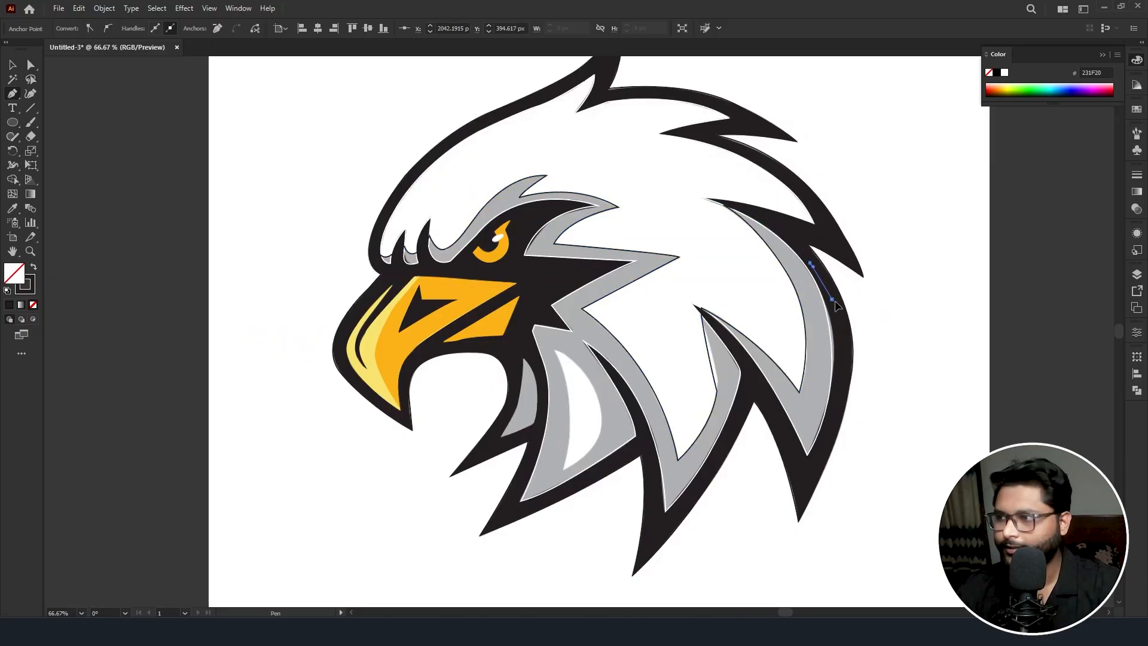
drag(845, 343, 845, 353)
click(831, 426)
drag(816, 463, 813, 472)
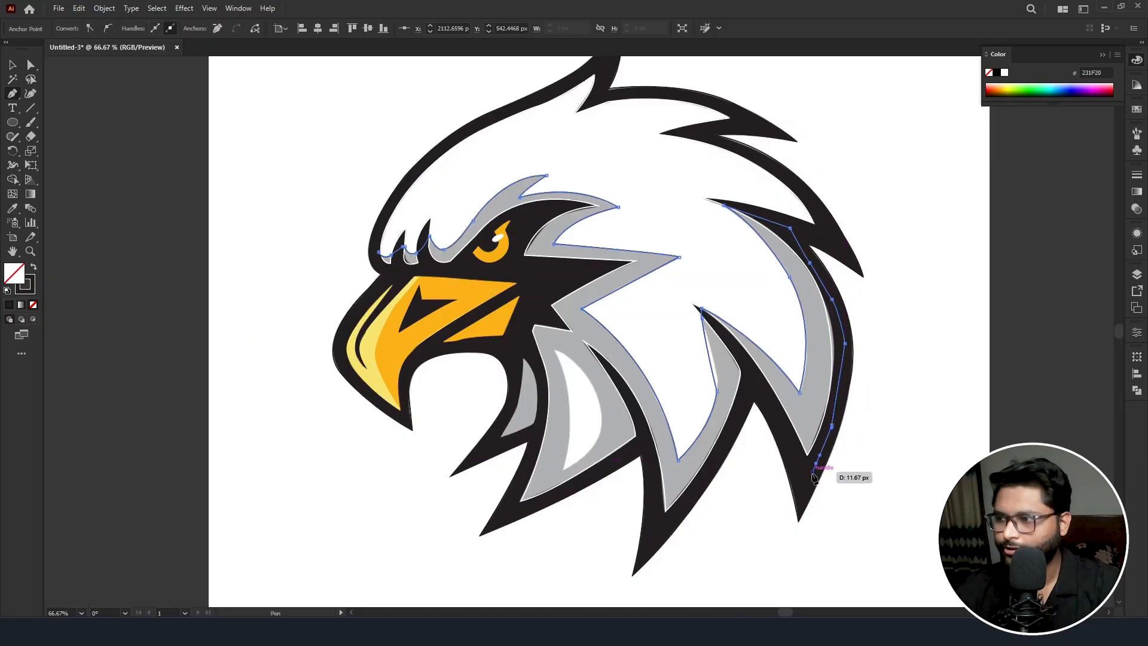
click(806, 480)
- Continue the shading path up to the rear notch, down around the middle neck feather's tip, and up to the front notch
click(790, 447)
click(766, 401)
drag(758, 390, 728, 427)
drag(679, 506, 613, 463)
click(658, 531)
click(640, 444)
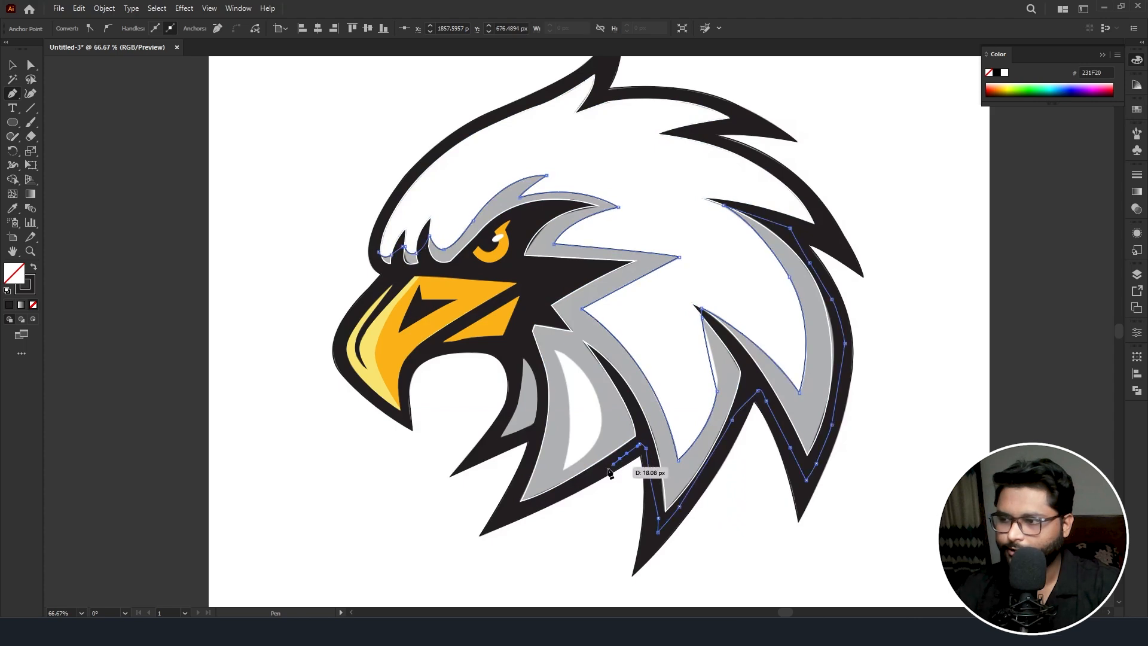
- Continue the shading path within the black outline around the front neck feather's tip and up the throat edge
click(572, 488)
click(523, 508)
click(517, 505)
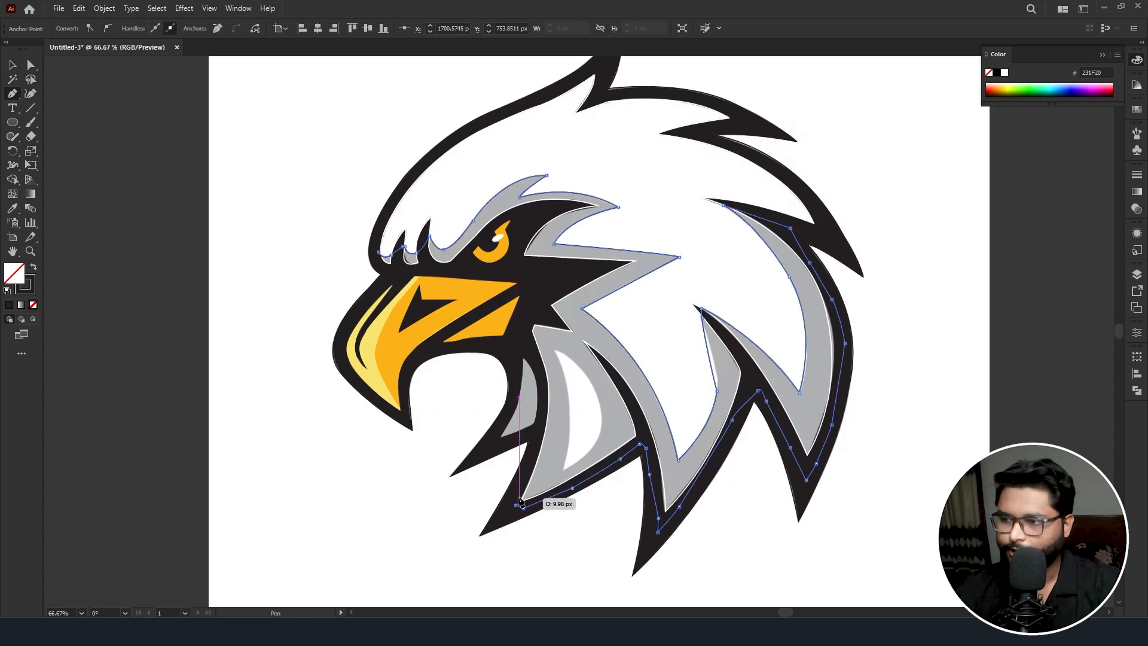
drag(522, 478, 523, 476)
click(540, 435)
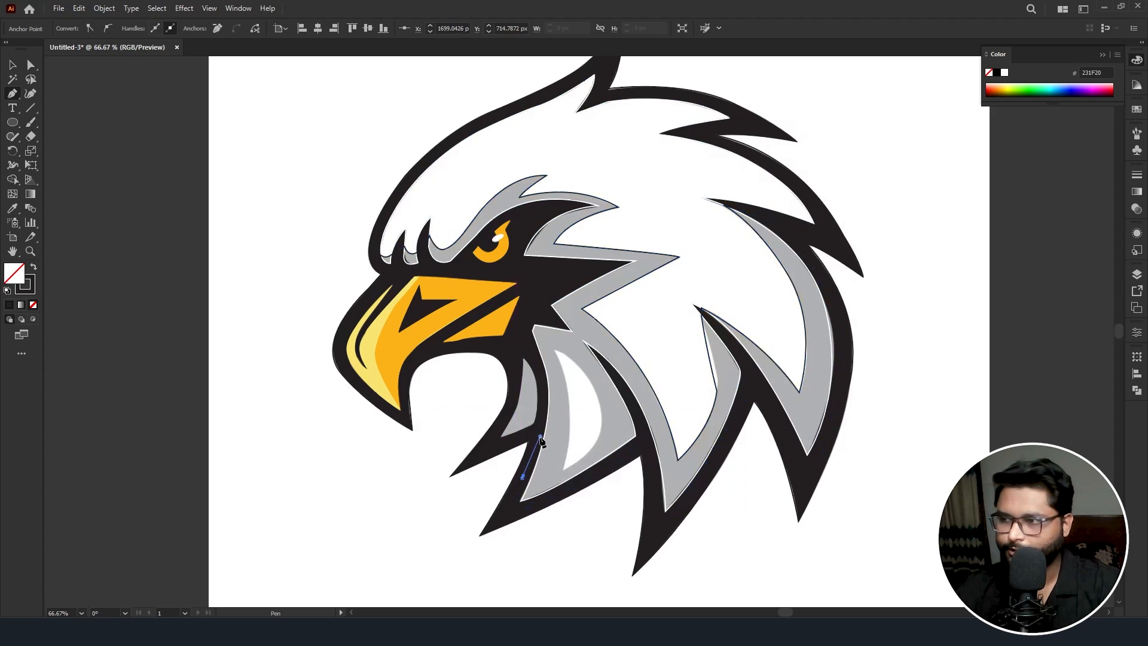
drag(540, 371, 541, 366)
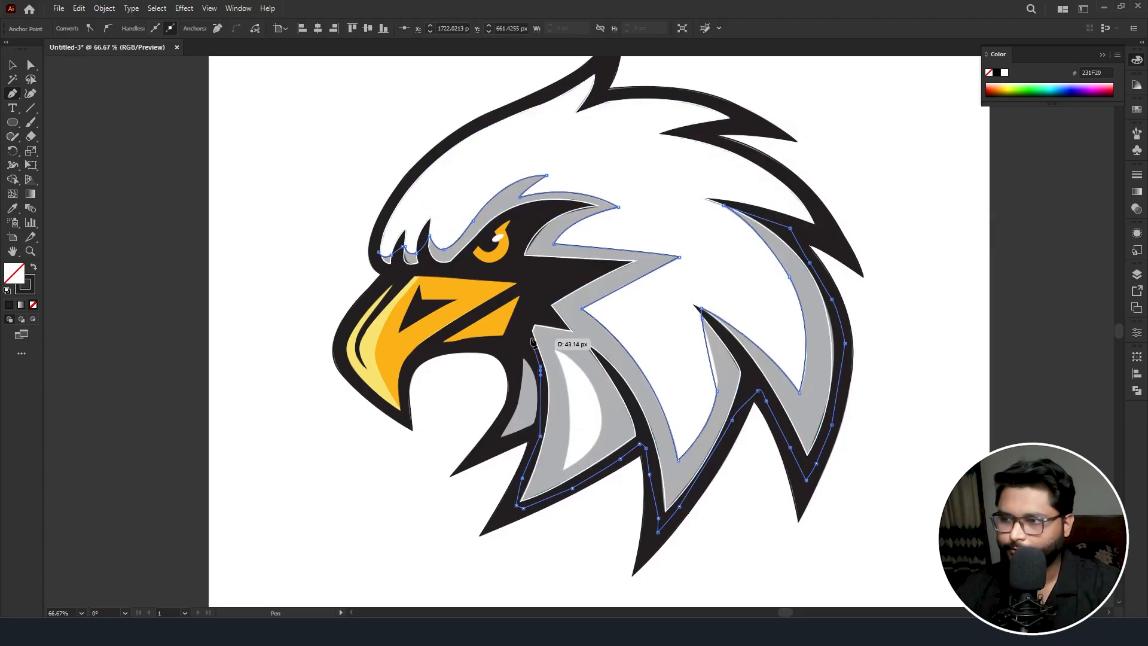
- Continue the shading path through the black area behind the eye to the brow tip and along the brow to the beak
click(543, 315)
drag(545, 306, 540, 270)
click(523, 268)
click(519, 259)
click(520, 242)
drag(537, 218, 461, 259)
click(550, 209)
click(516, 215)
click(498, 221)
click(450, 270)
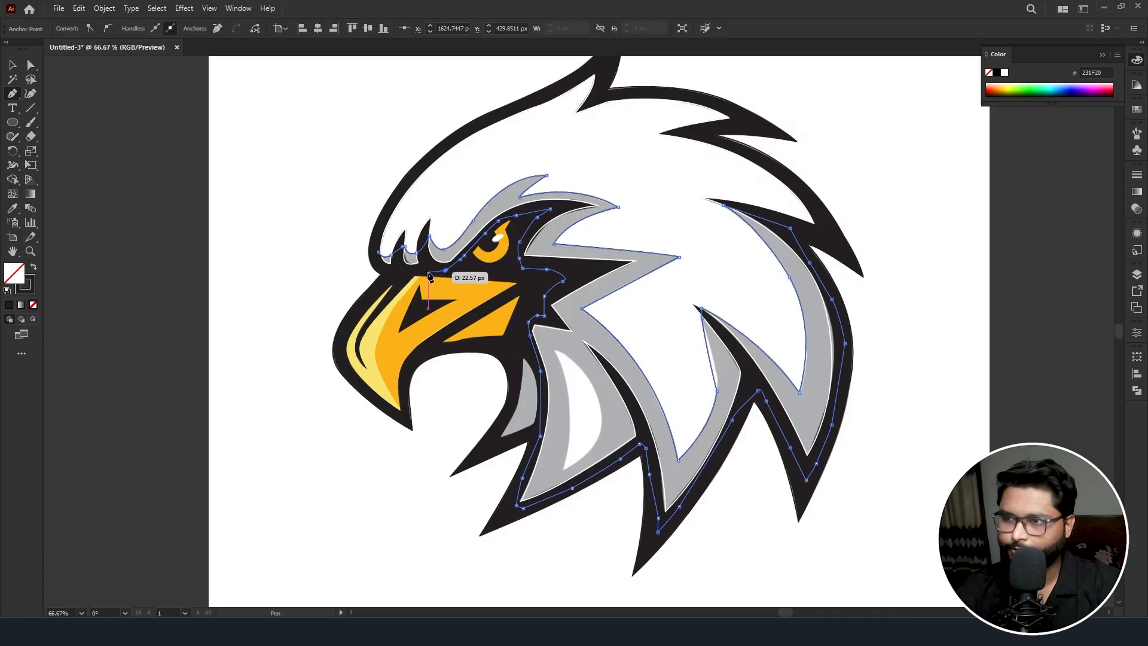
- Close the shading path above the beak at the forehead and fill it with gray sampled from the brow shading
click(398, 277)
drag(380, 271, 380, 264)
click(378, 261)
click(378, 252)
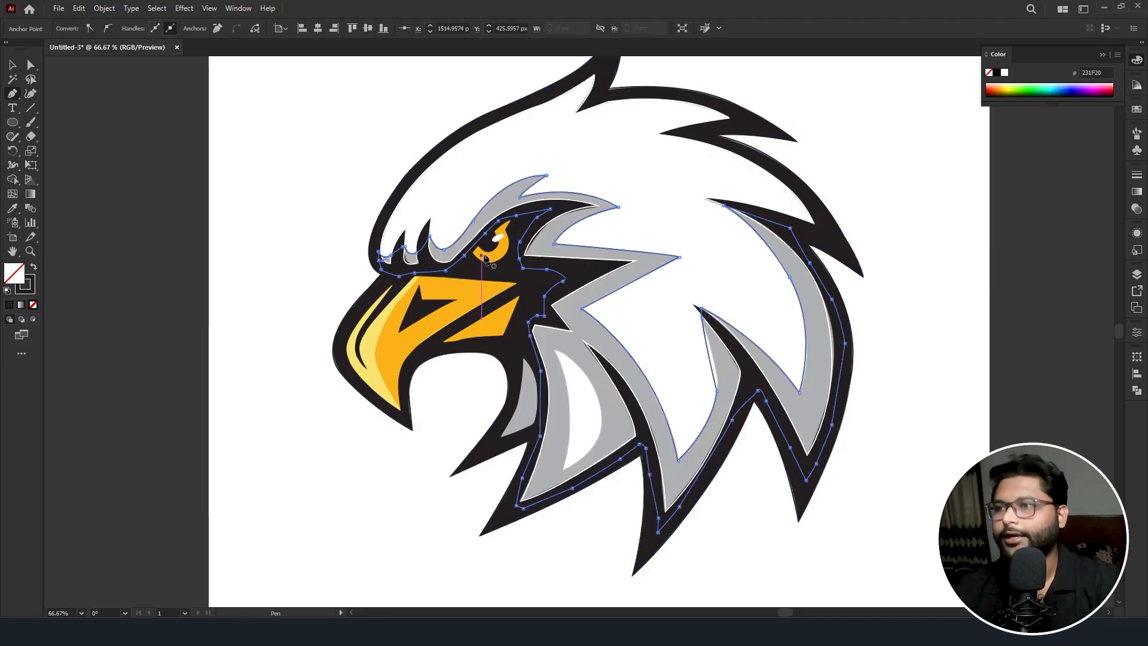
click(16, 209)
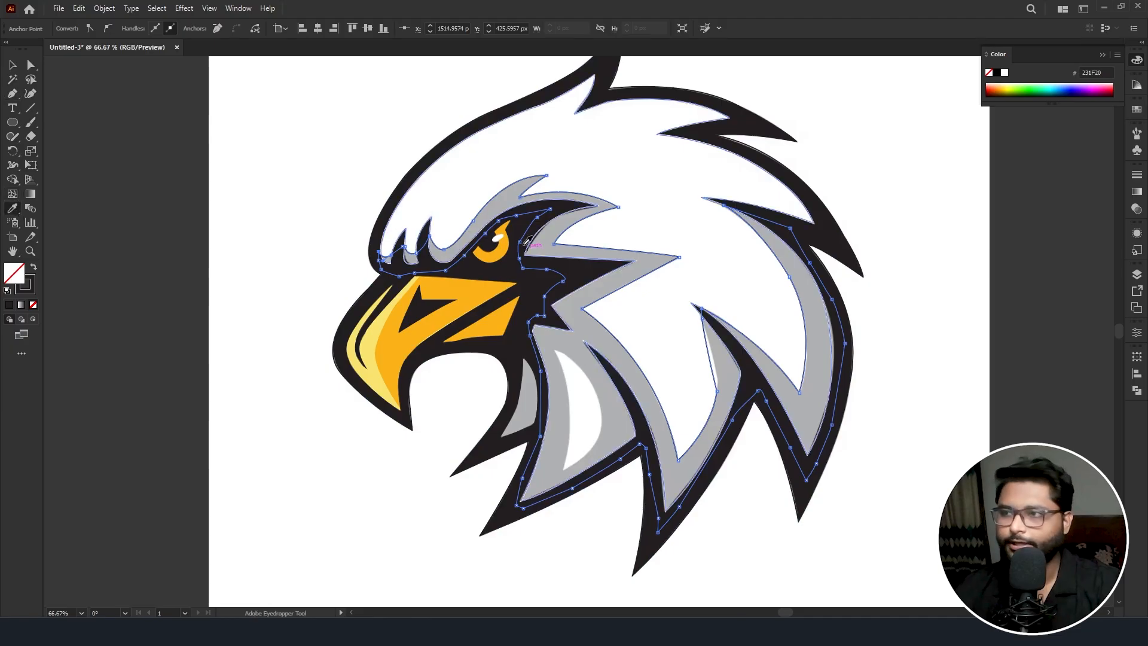
click(510, 199)
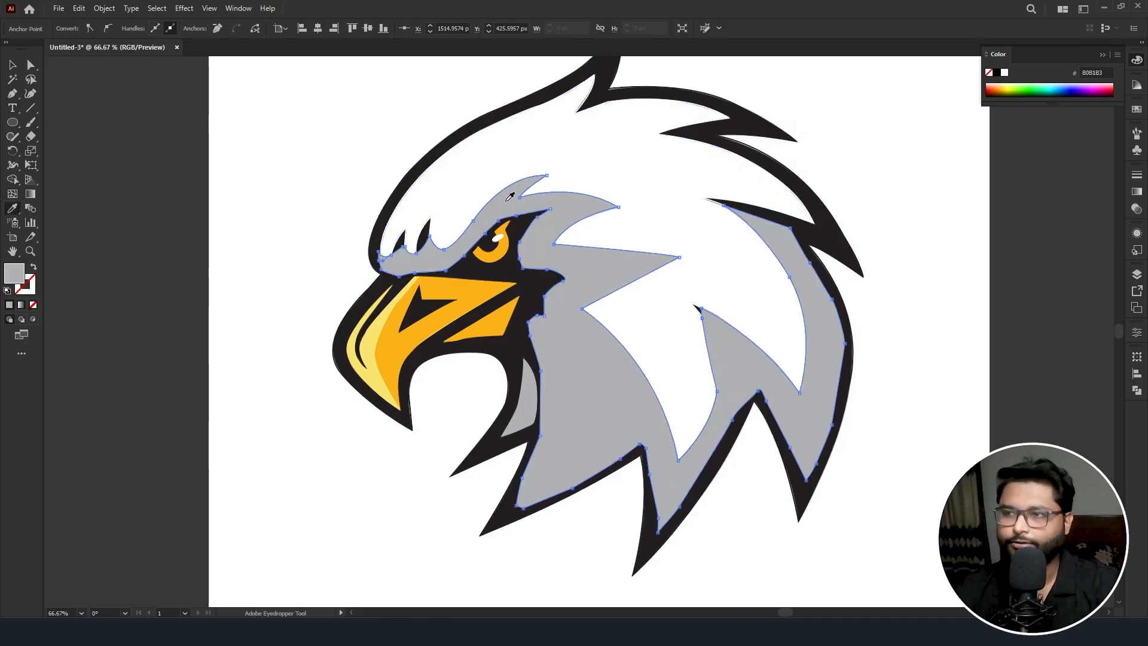
- Select the traced white head and feather path and swap its stroke and fill so the shape has a white fill
click(10, 68)
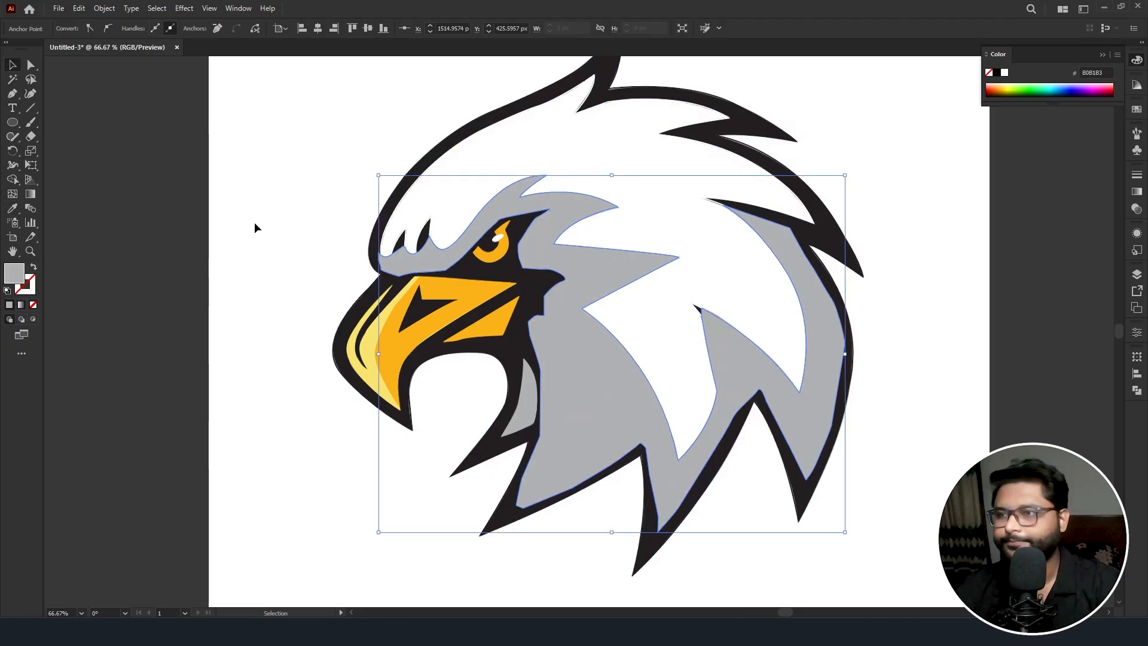
scroll(418, 272, up, 2)
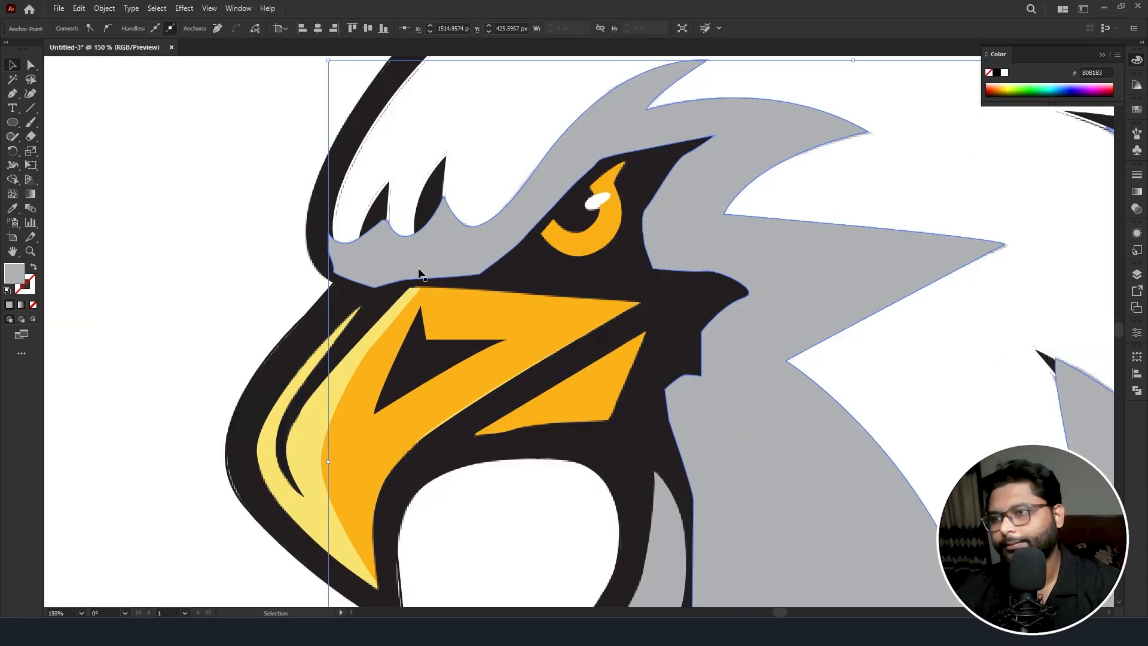
click(448, 156)
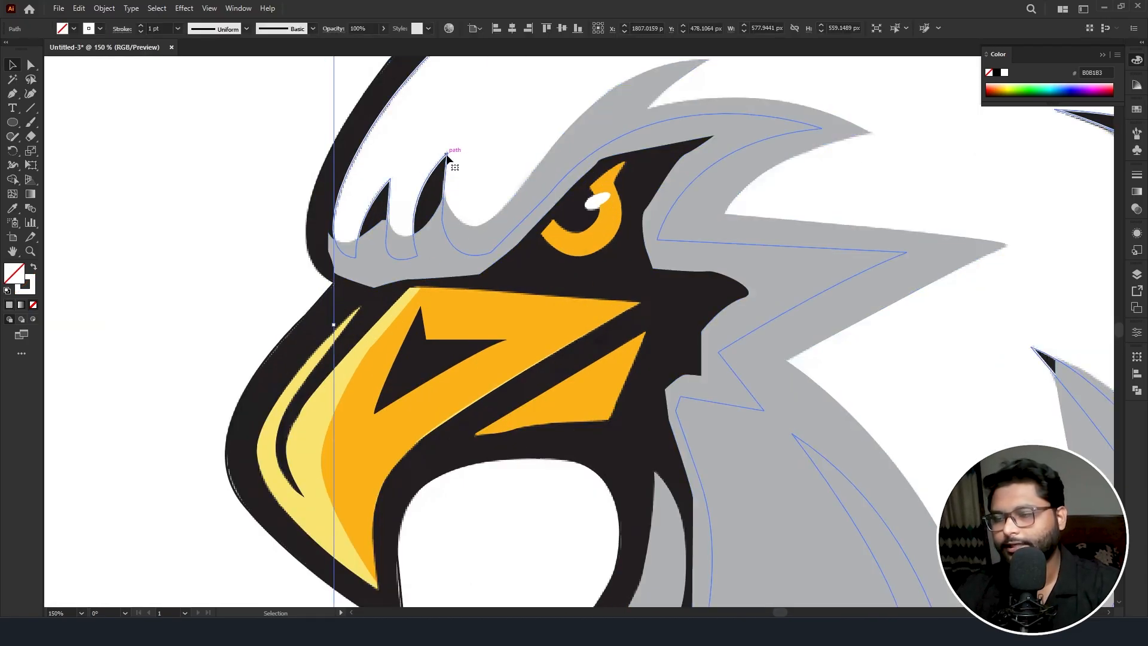
scroll(448, 156, down, 1)
scroll(388, 159, down, 2)
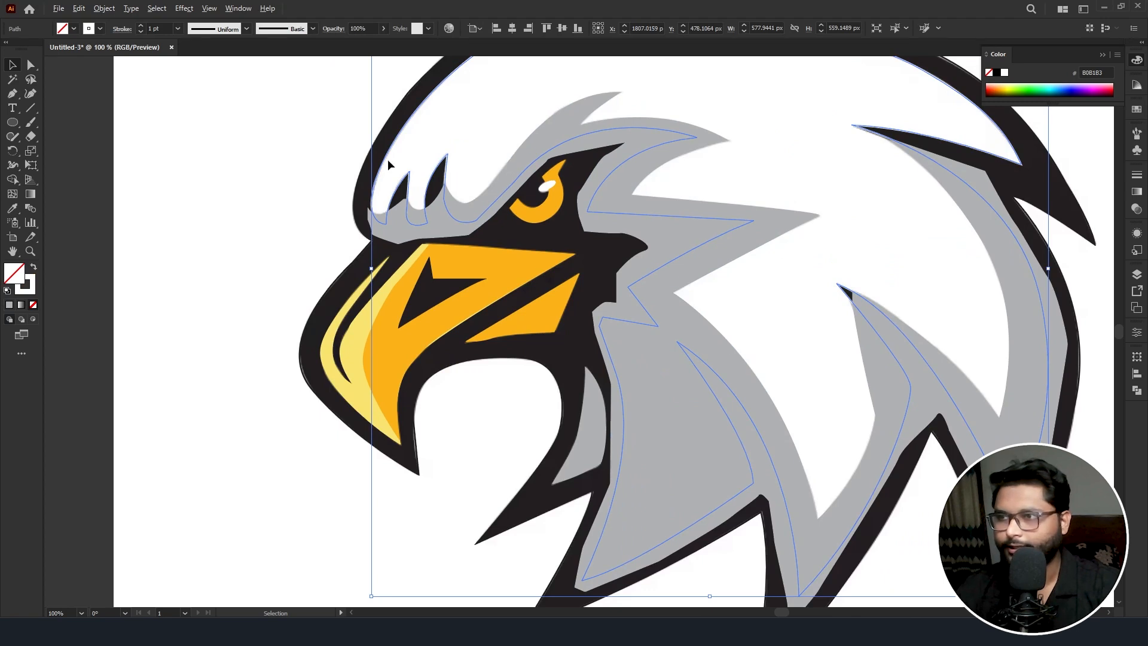
click(33, 268)
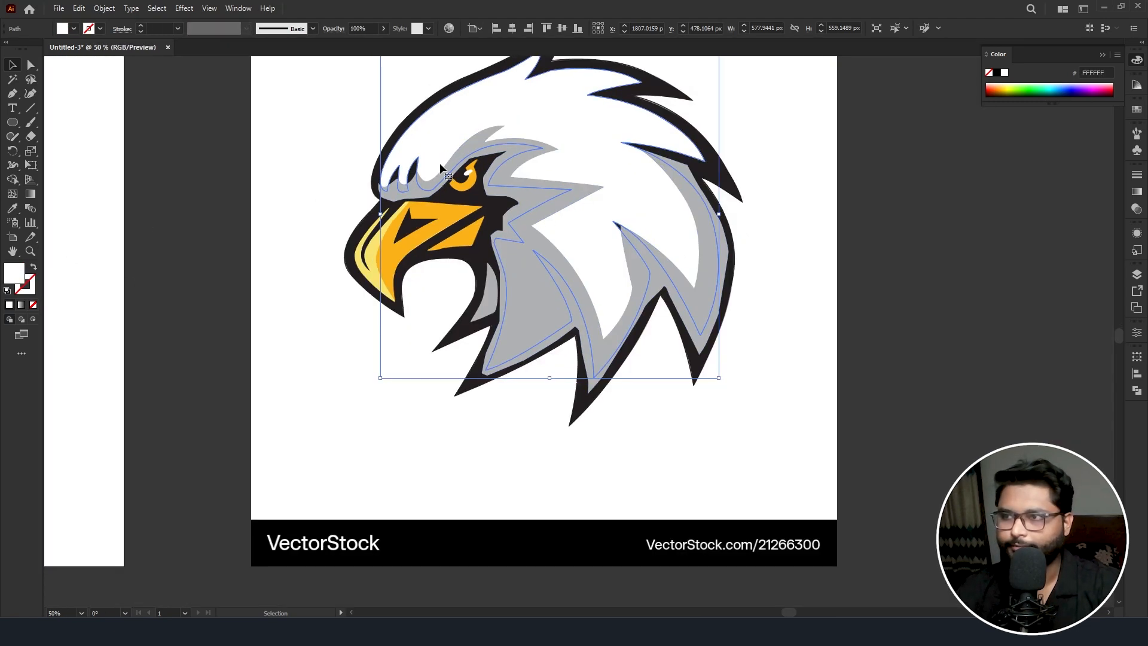
drag(443, 119, 925, 181)
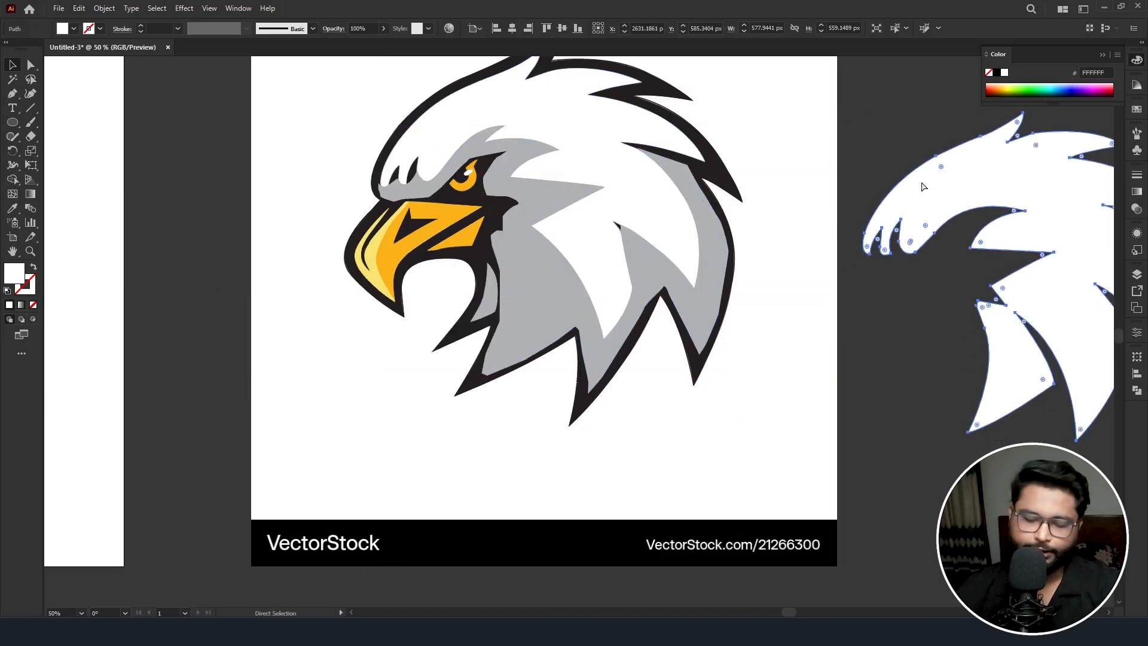
key(ctrl+z)
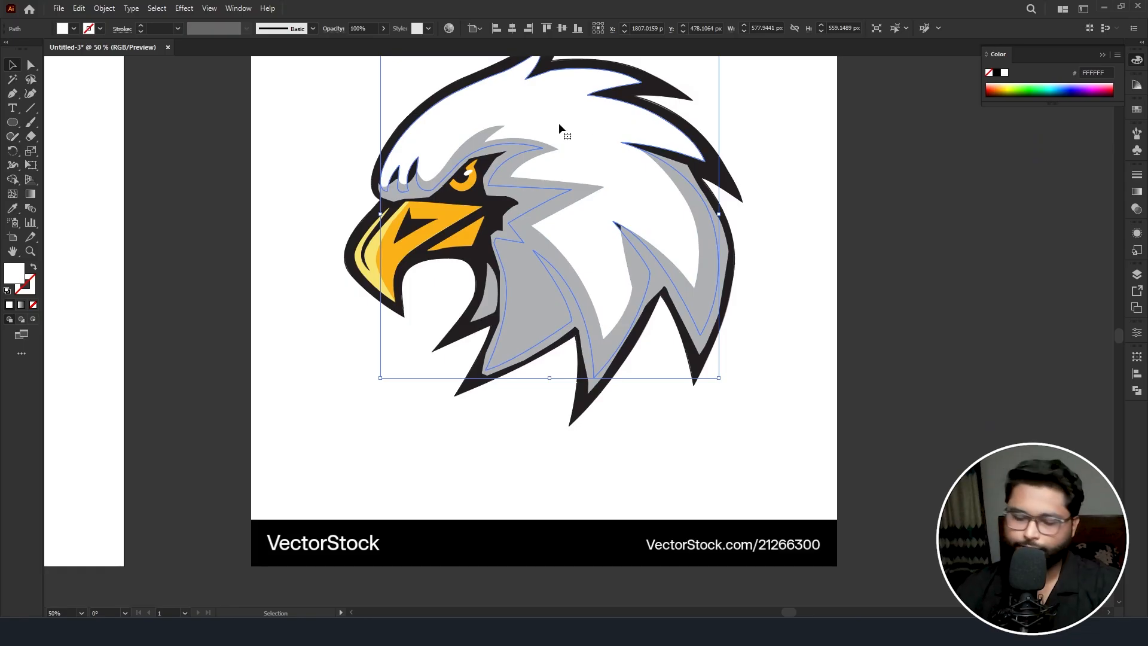
- Paste a copy of the white head shape in front and bring it to the front of the stack
key(a)
key(v)
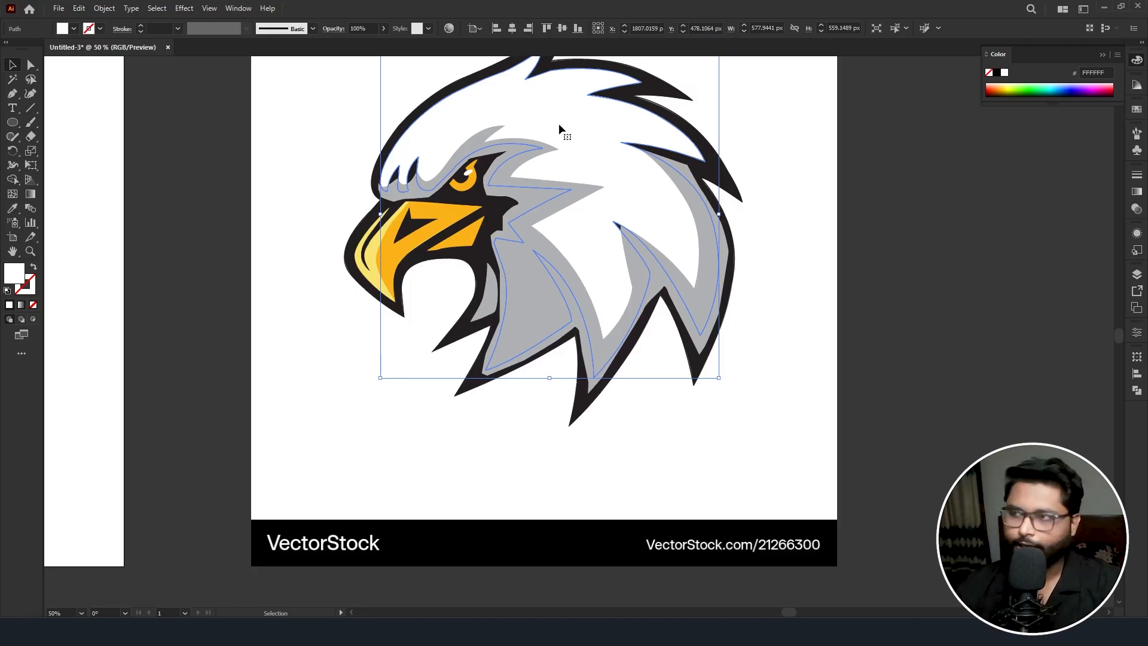
right_click(559, 125)
mouse_move(625, 427)
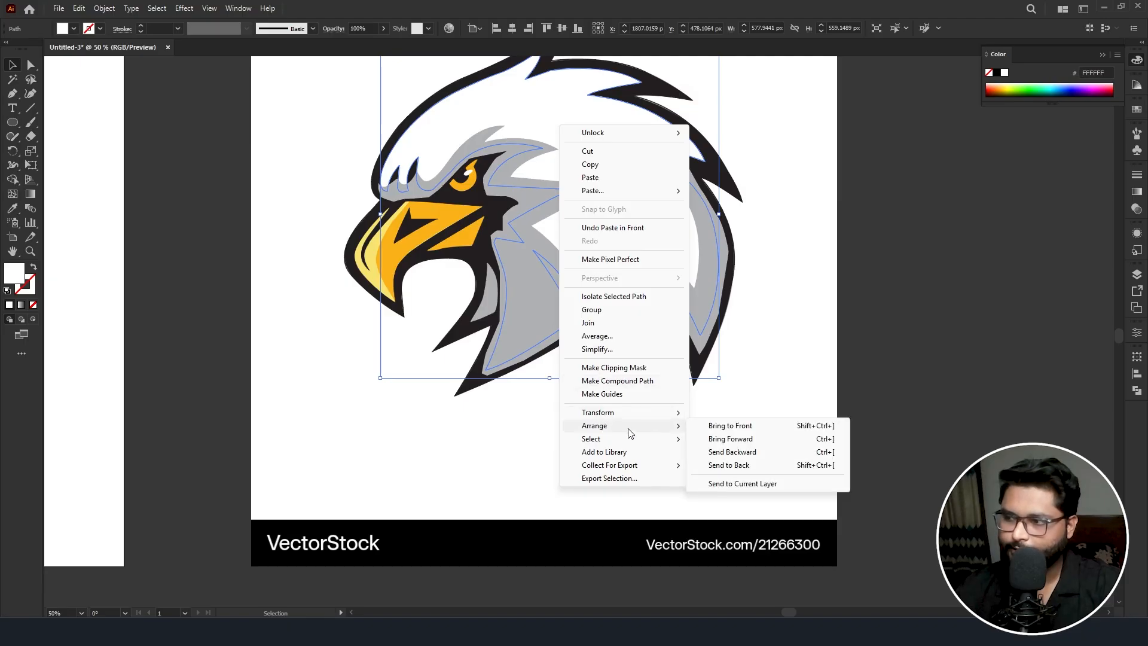
click(742, 425)
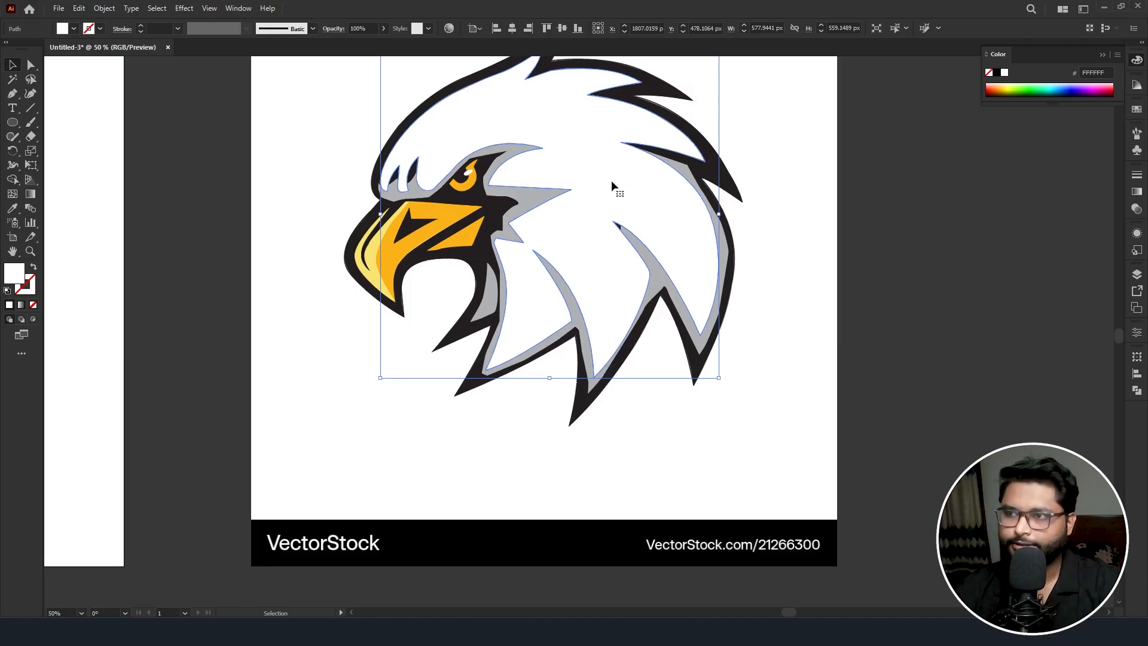
- Select the white head copy together with the gray shading and make a clipping mask from them
shift+click(547, 192)
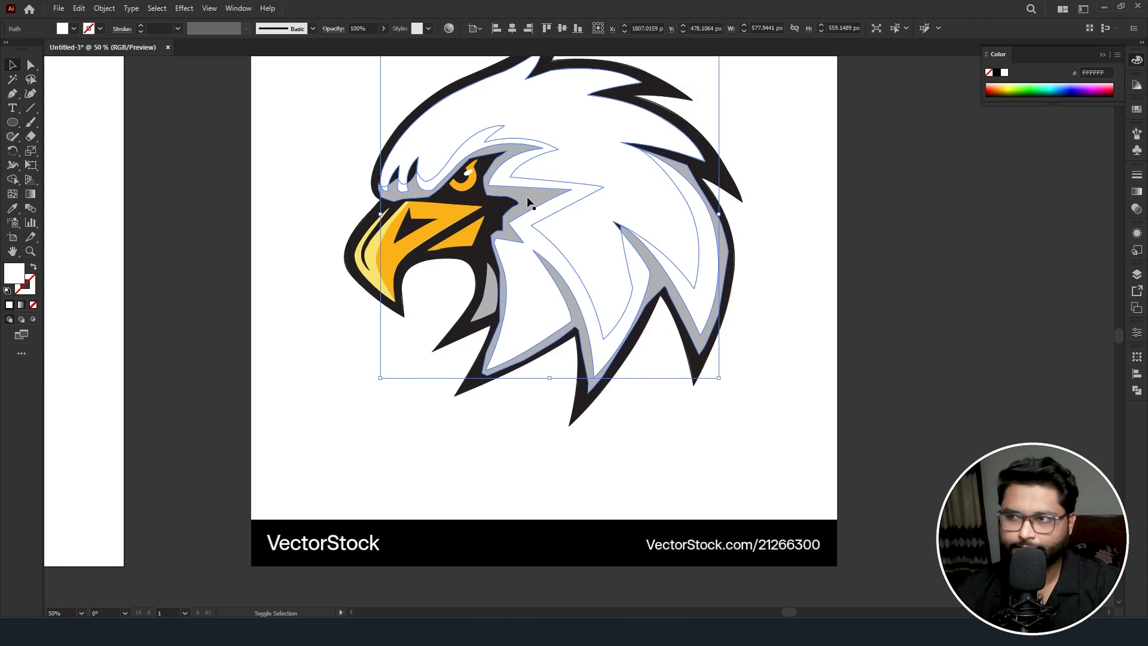
drag(533, 200, 601, 240)
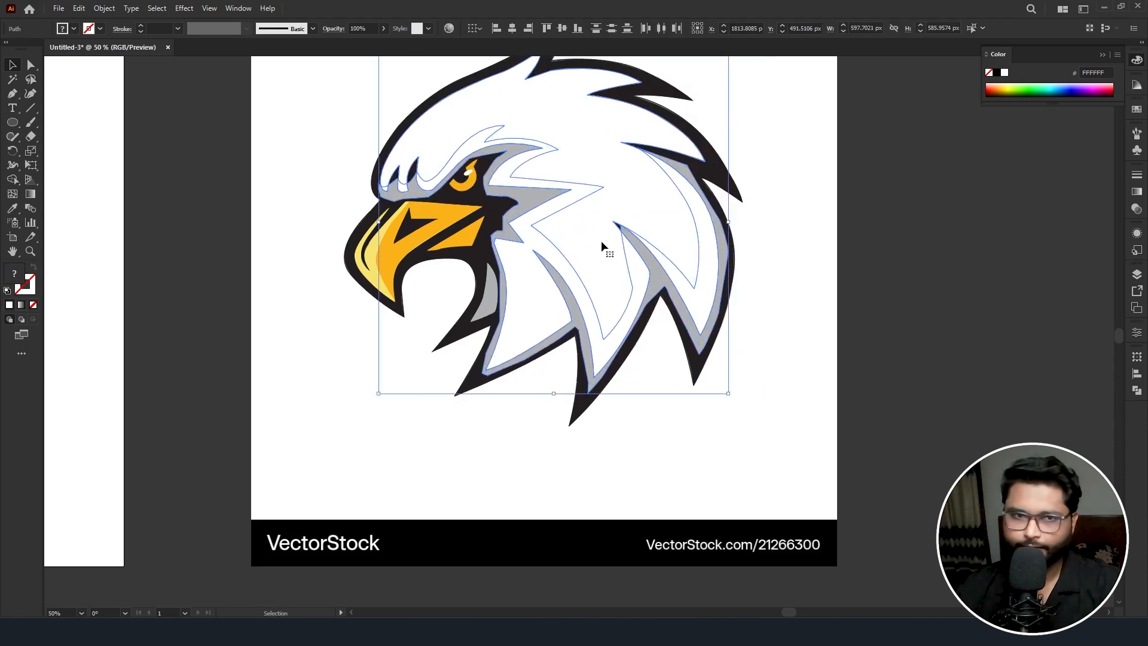
right_click(577, 219)
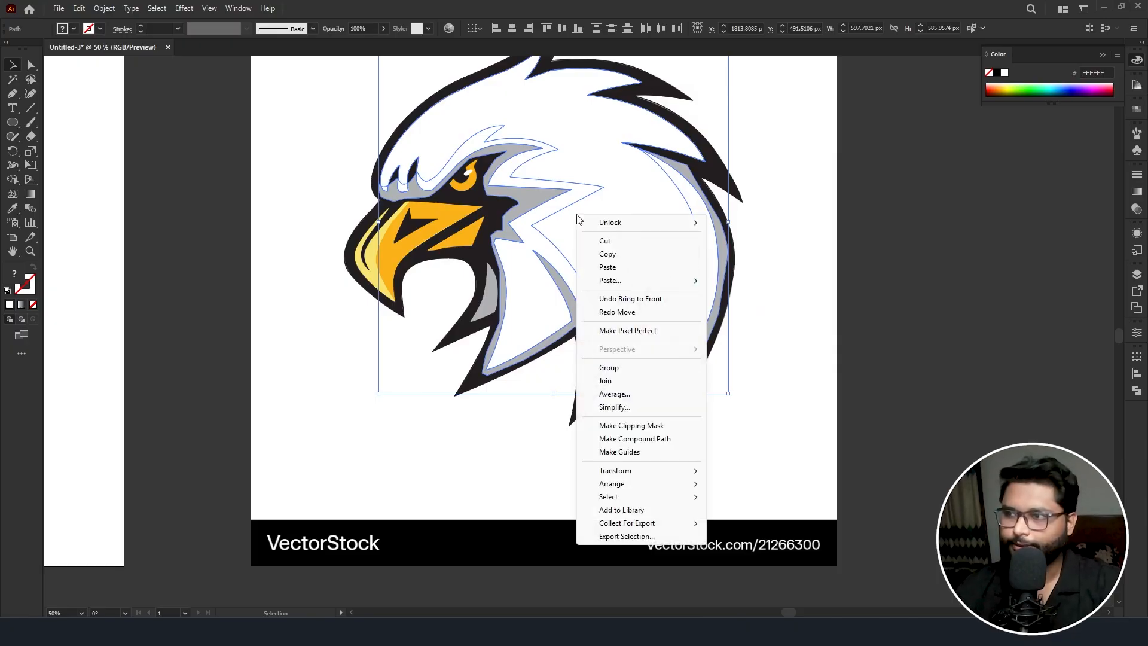
click(626, 426)
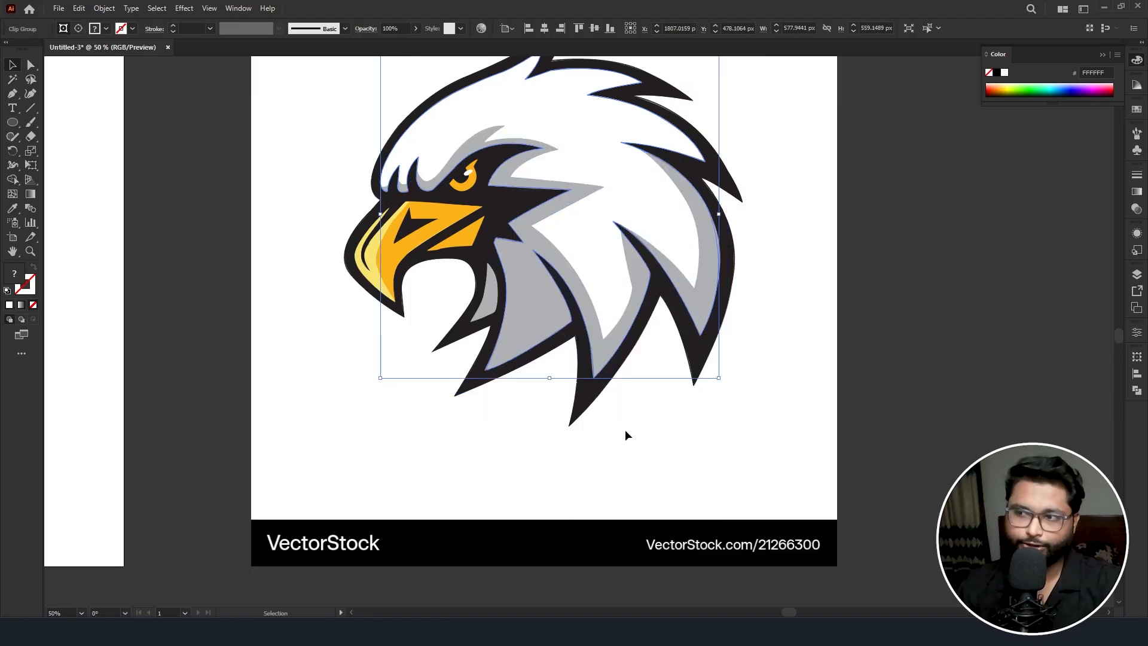
- Move the clipped shading aside to check the shapes underneath, and undo the moves
drag(537, 313, 607, 265)
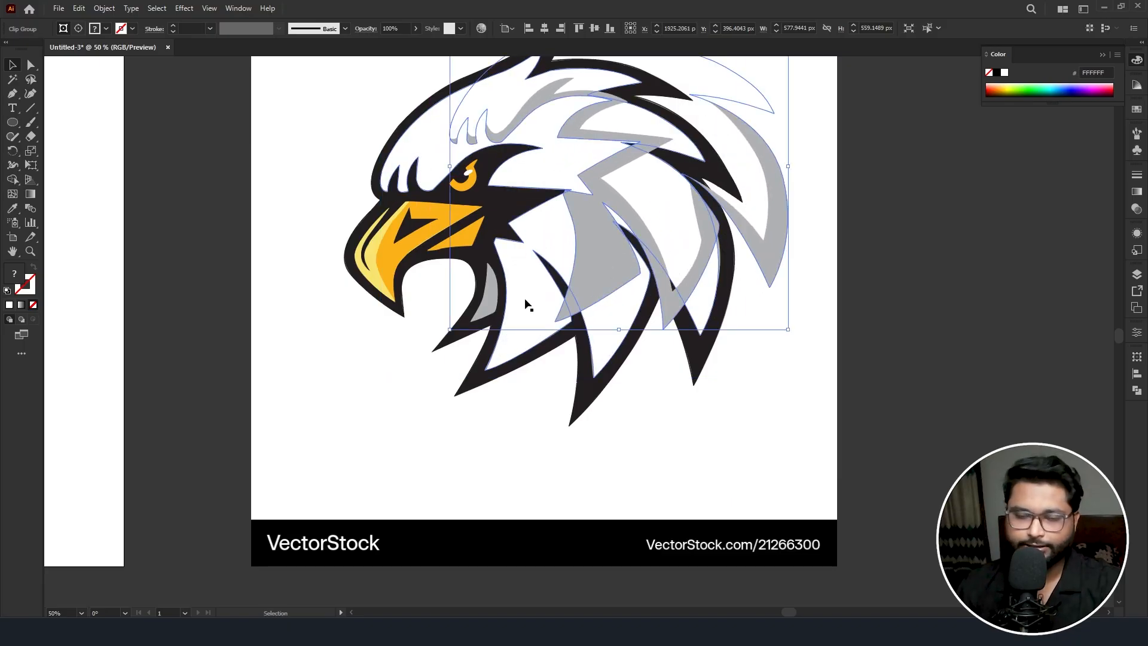
key(ctrl+z)
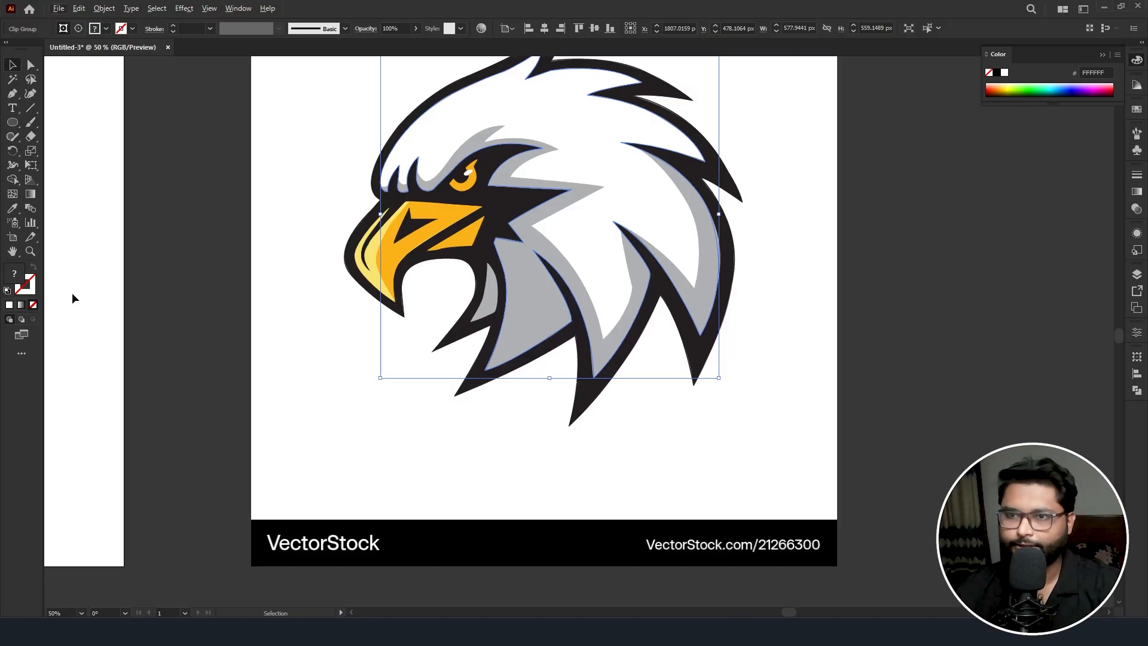
click(528, 362)
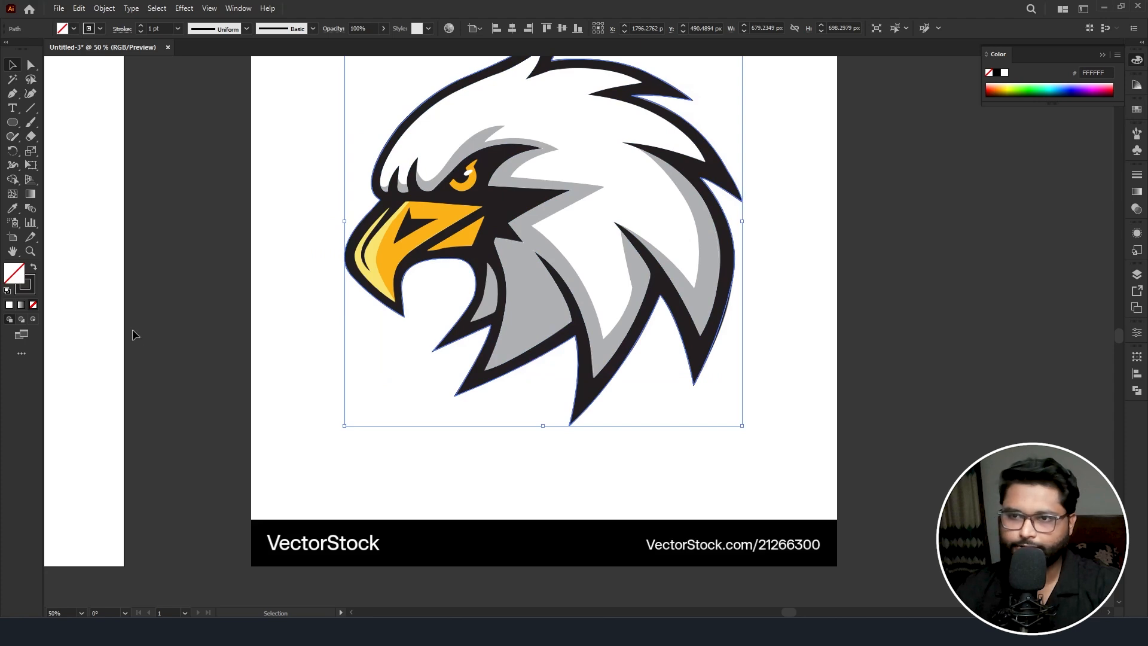
drag(520, 325, 588, 313)
drag(524, 296, 605, 302)
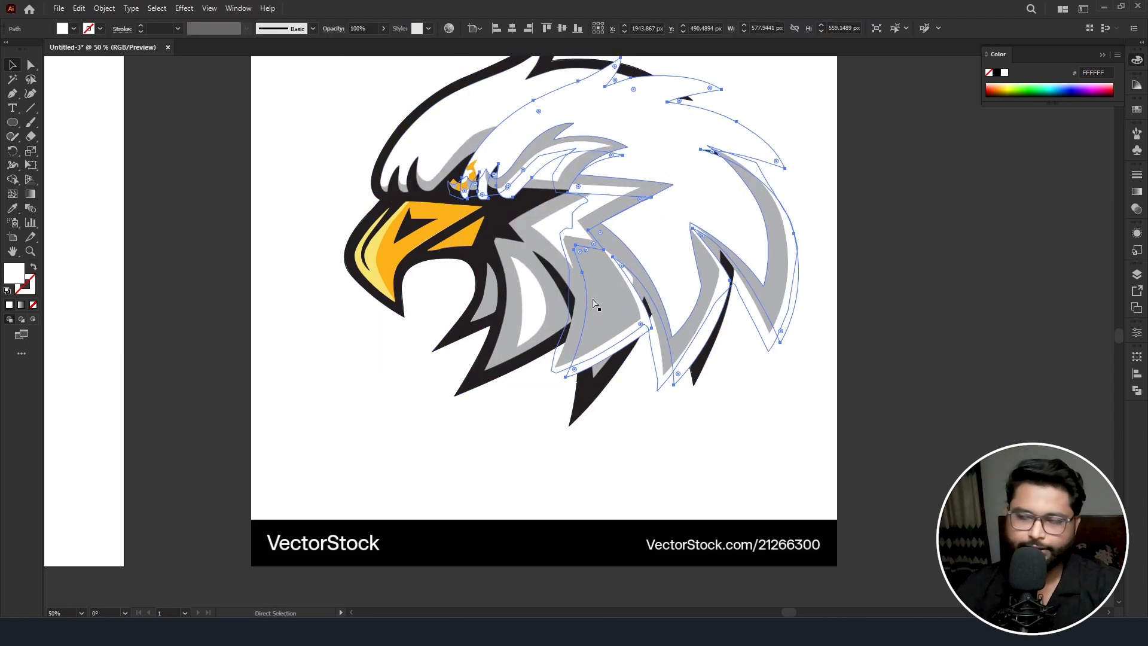
key(ctrl+z)
key(ctrl+z)
key(v)
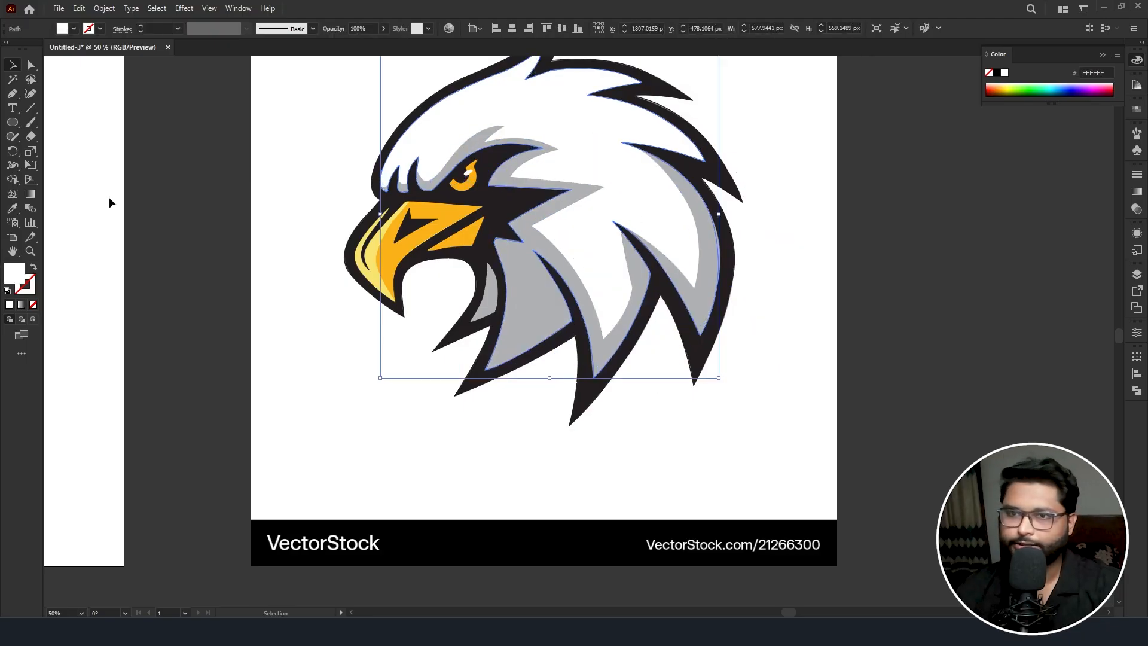
- Shift the clipped shading off the neck feathers for a closer check, and undo both the move and the clipping mask
click(539, 306)
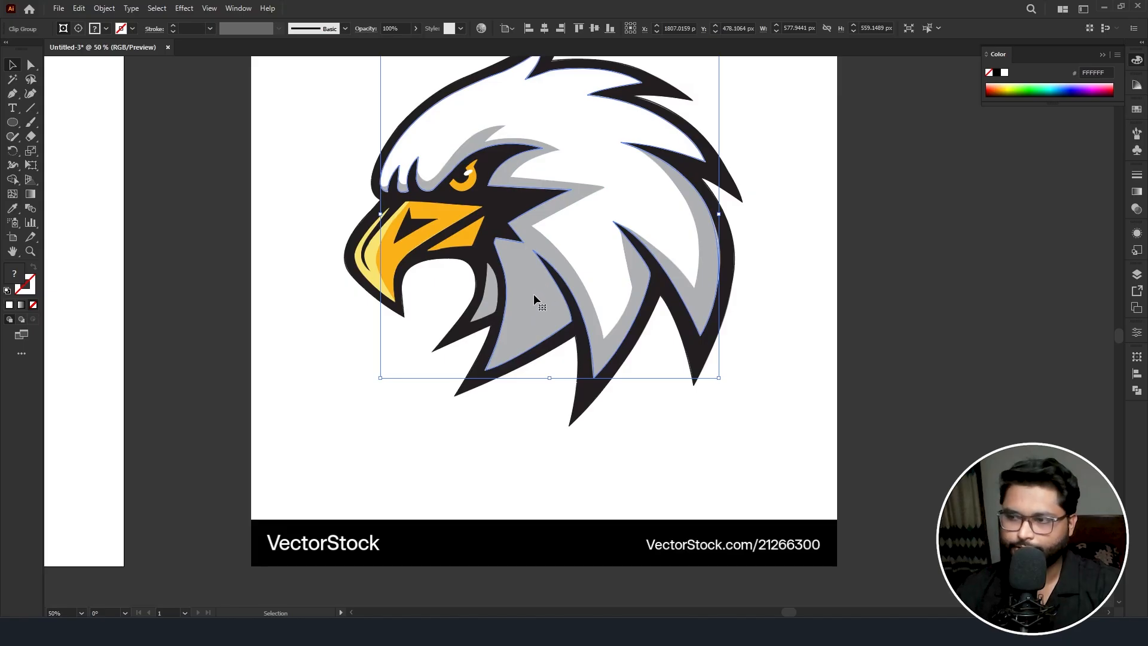
drag(534, 293, 618, 292)
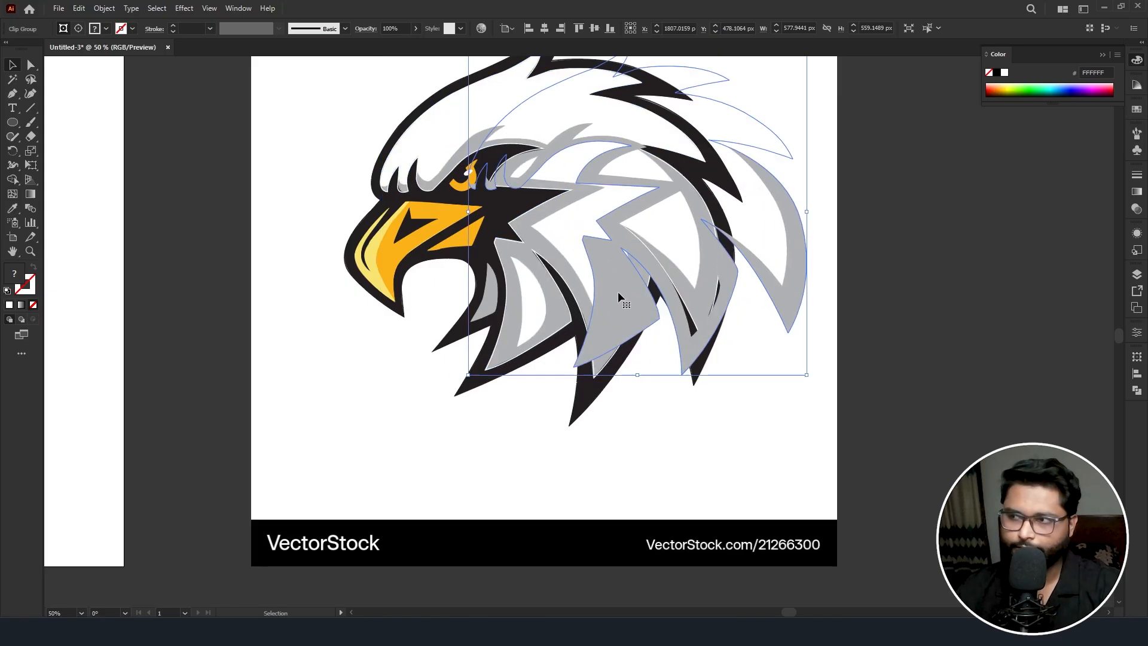
scroll(518, 305, up, 3)
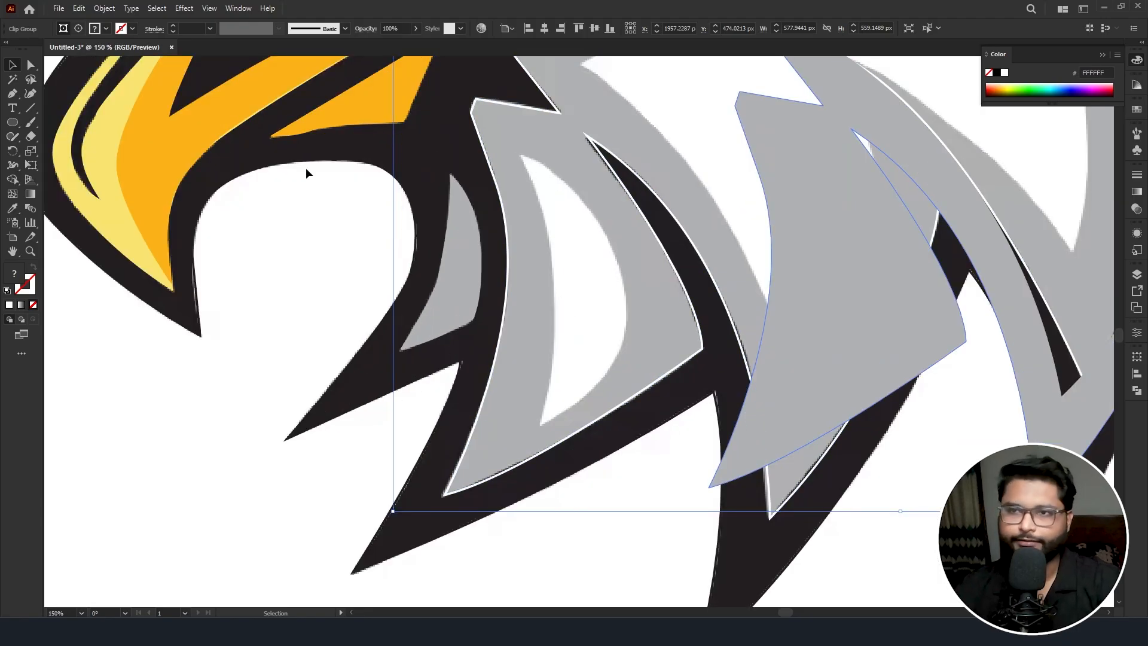
key(ctrl+z)
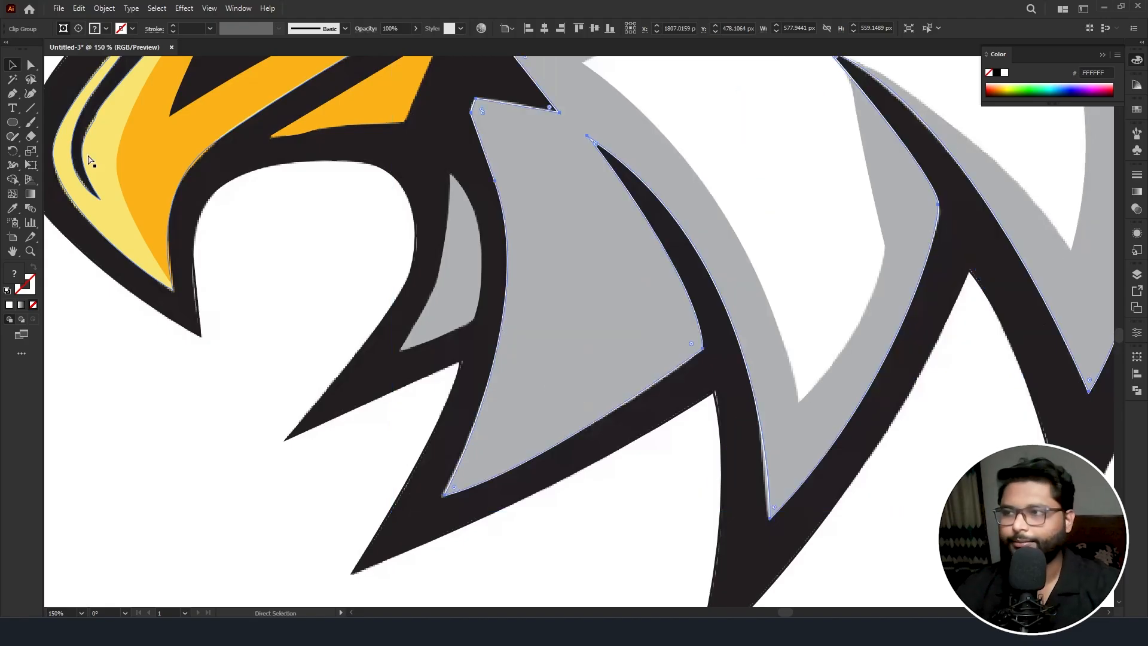
key(a)
key(v)
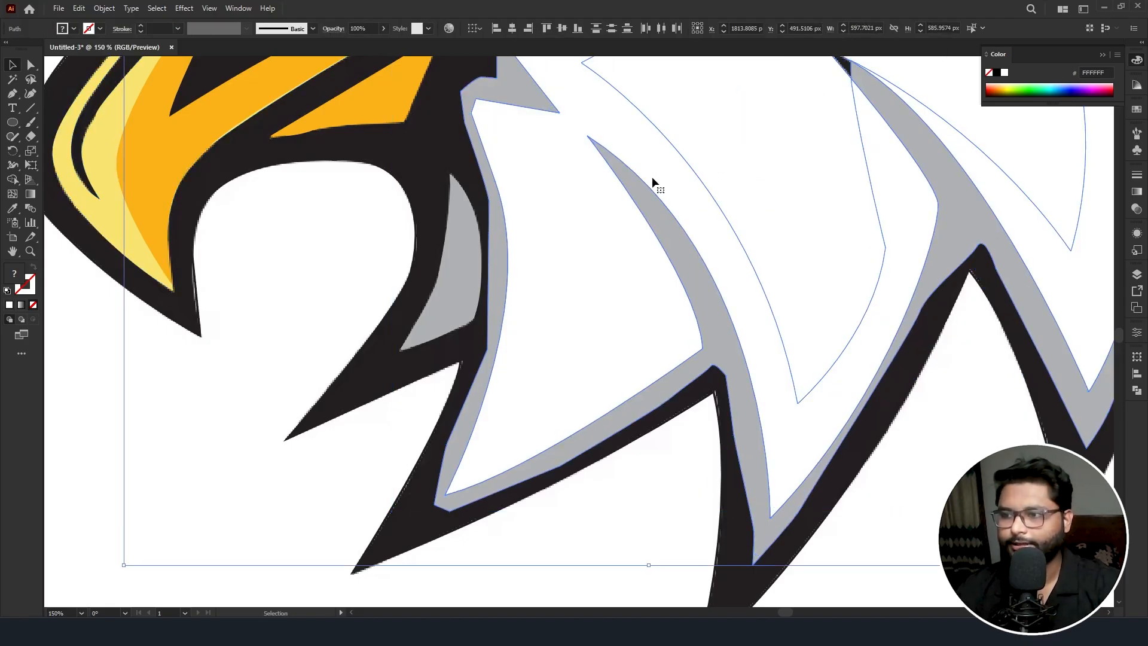
- Clip the gray shading to the white head shape copy again with a clipping mask
scroll(652, 177, down, 3)
scroll(652, 177, up, 3)
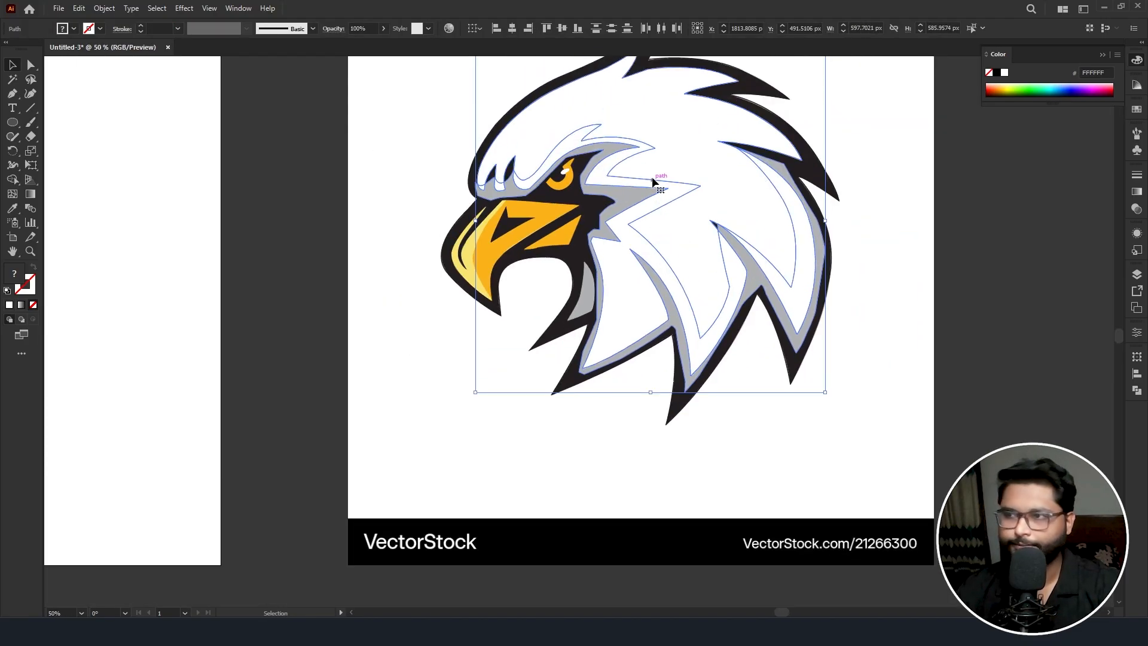
key(a)
key(v)
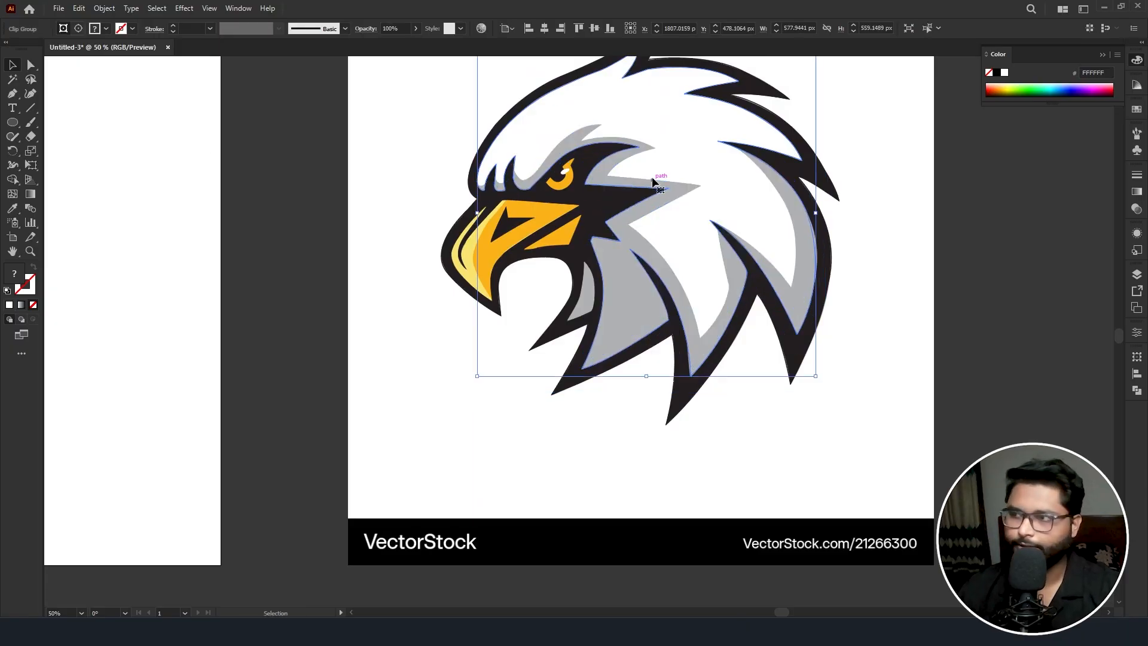
scroll(630, 307, up, 1)
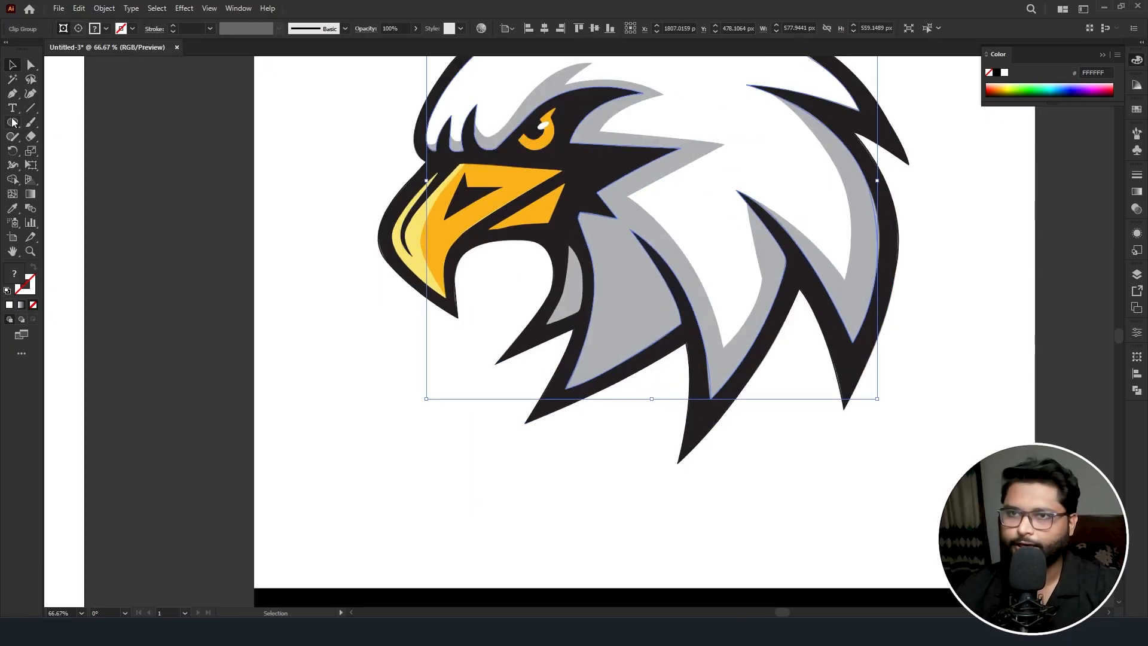
- Start a white-filled highlight on the gray front neck feather with the Pen tool, drawing its curved inner edge from bottom to top
click(12, 94)
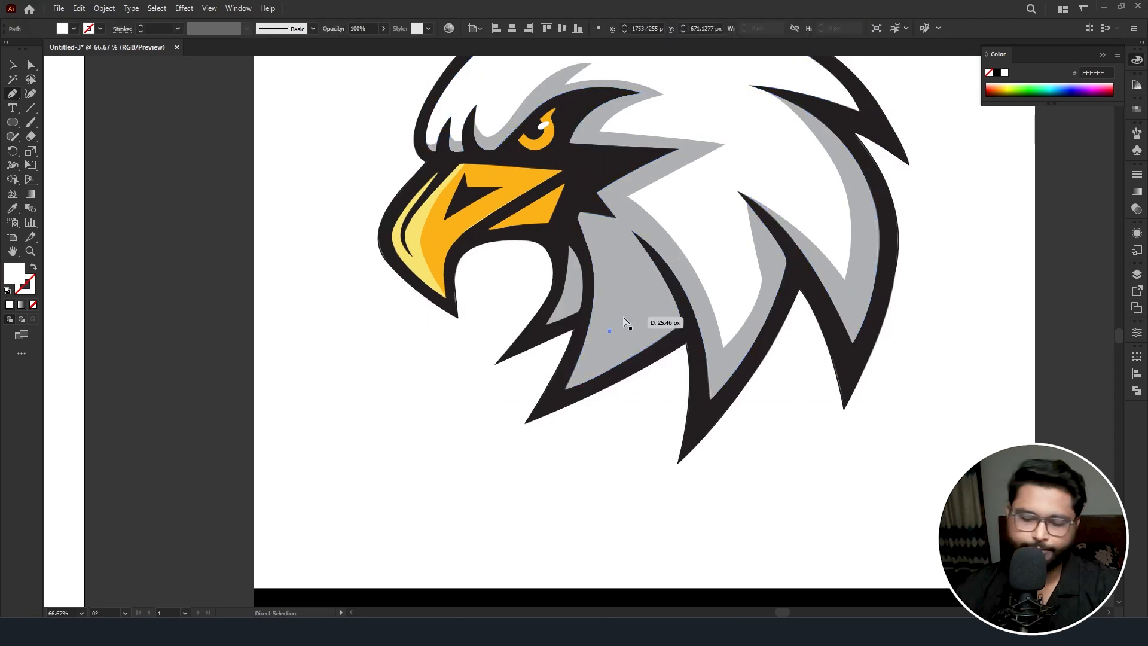
click(604, 347)
drag(613, 268, 603, 222)
click(613, 268)
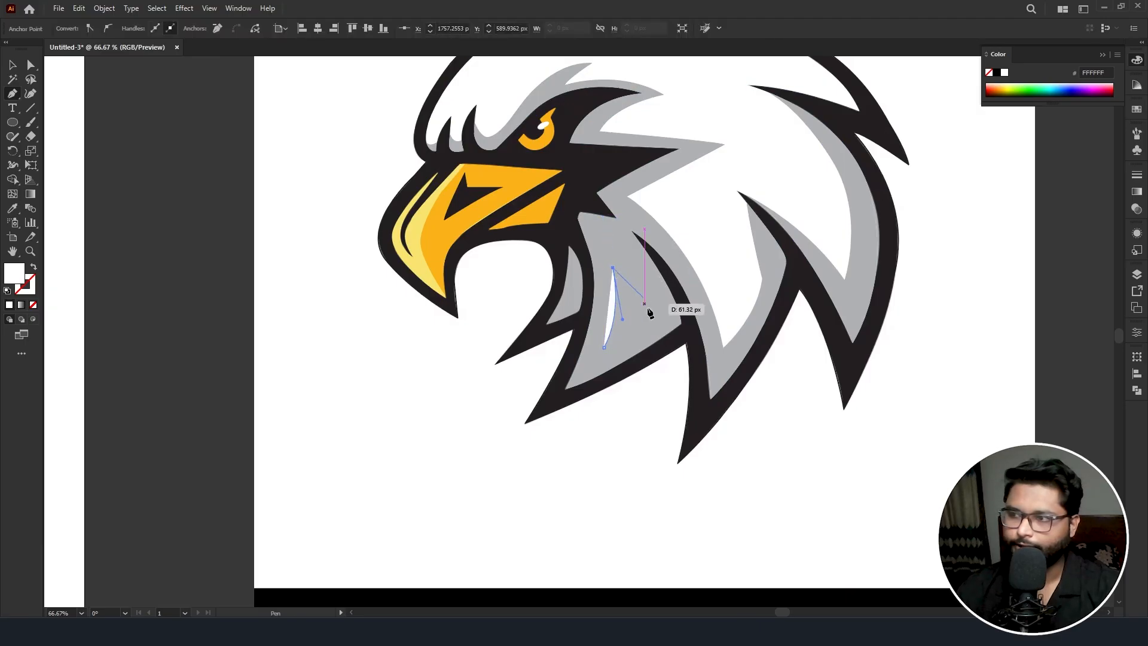
drag(642, 317, 633, 354)
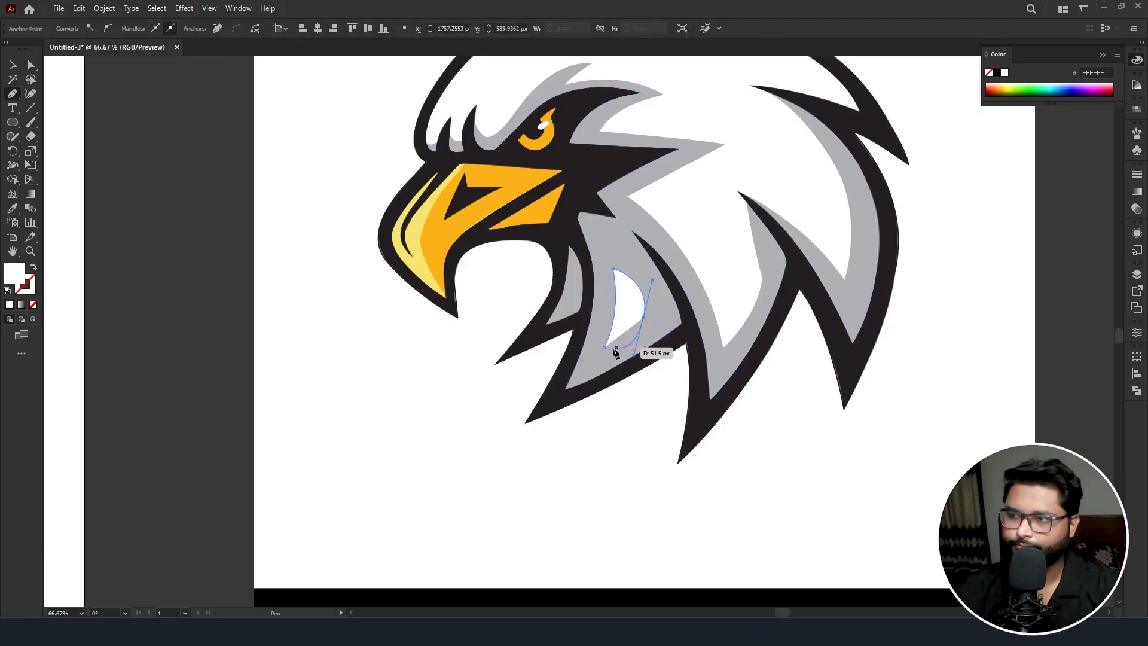
click(643, 317)
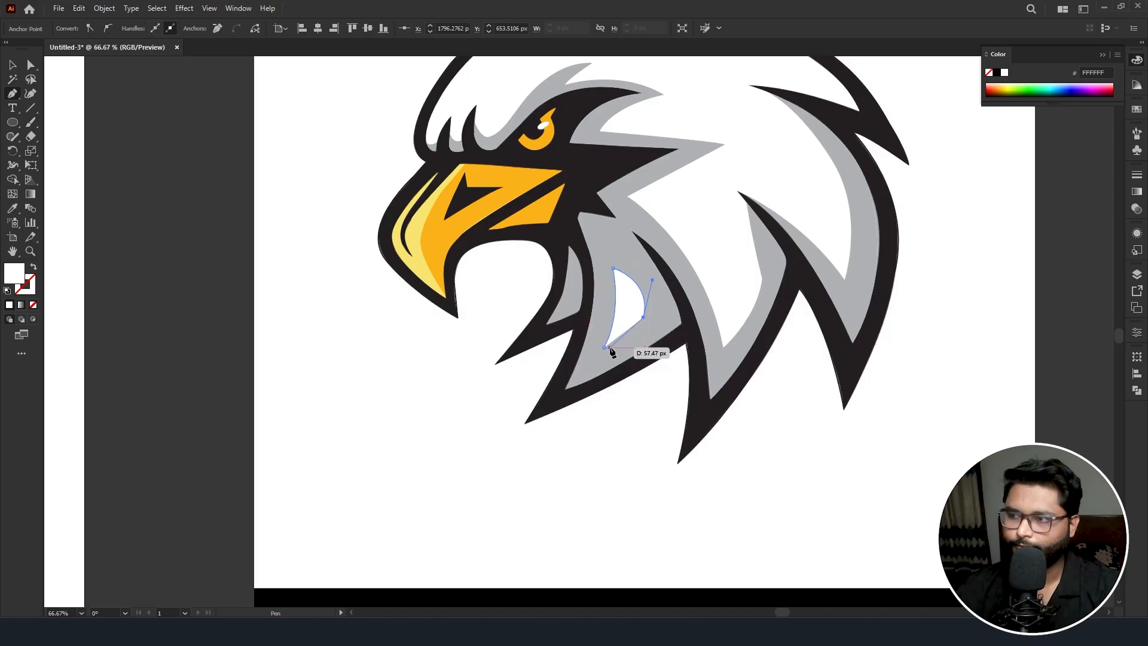
key(ctrl+z)
key(ctrl+z)
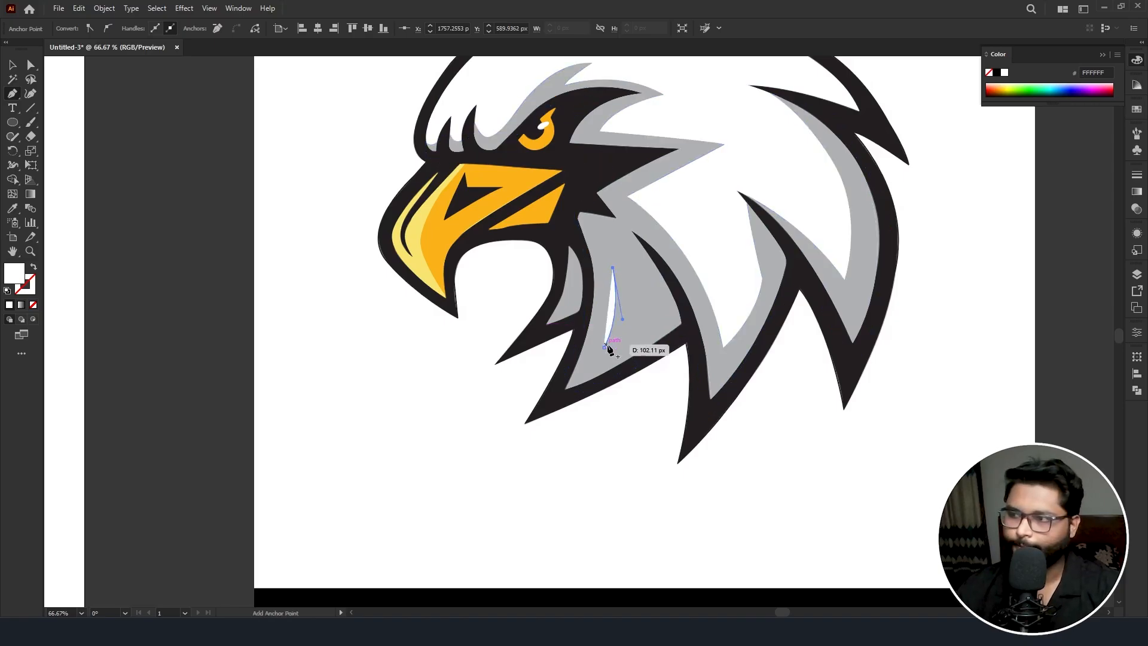
- Draw the highlight's bulging outer edge, close the path at its lower point, refine the curve and deselect the shape
drag(634, 329, 613, 361)
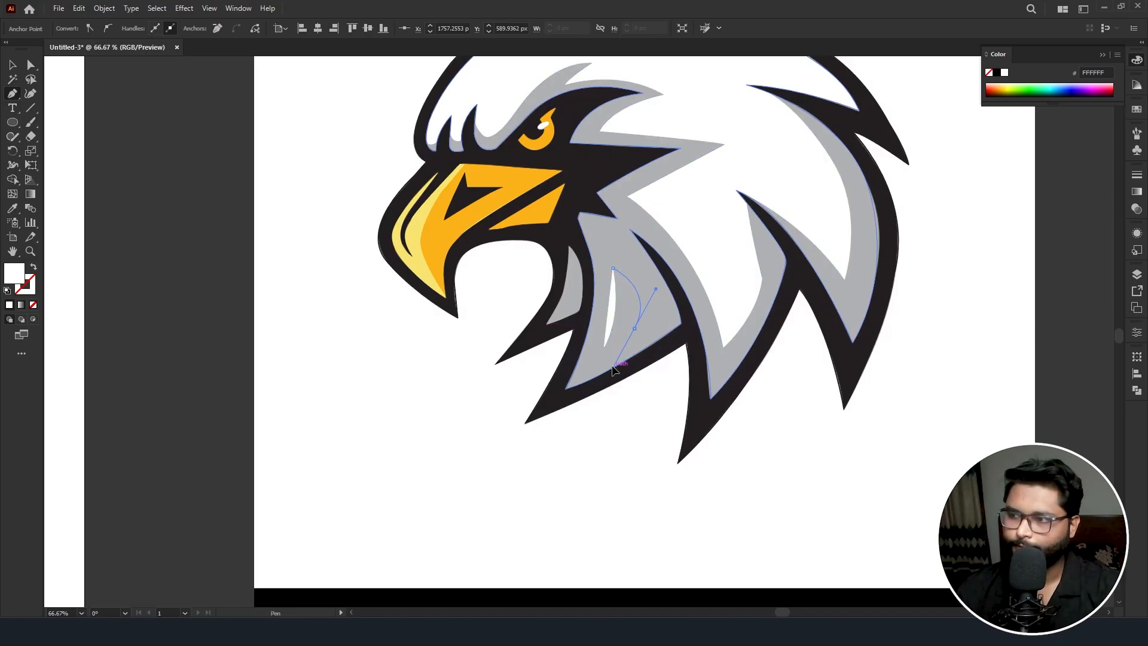
click(604, 350)
key(ctrl)
drag(634, 329, 623, 329)
drag(583, 372, 533, 381)
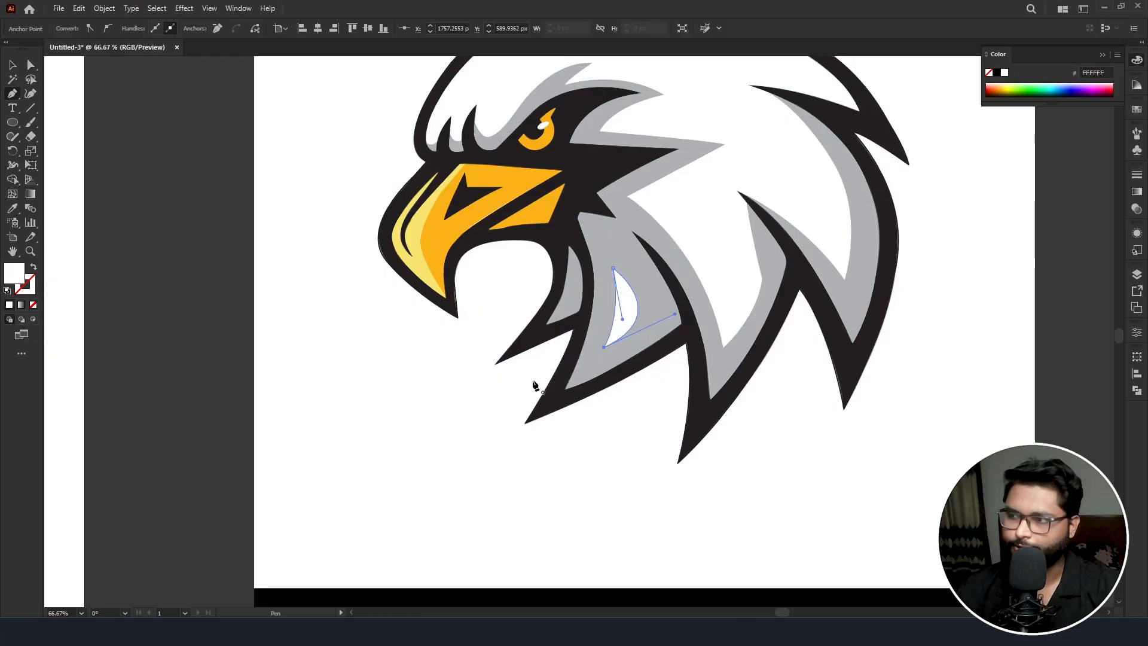
click(12, 64)
click(317, 276)
- Move the whole traced eagle off the reference image to check it, and undo the move
scroll(505, 275, down, 2)
drag(402, 67, 762, 411)
drag(678, 297, 1037, 304)
key(ctrl+z)
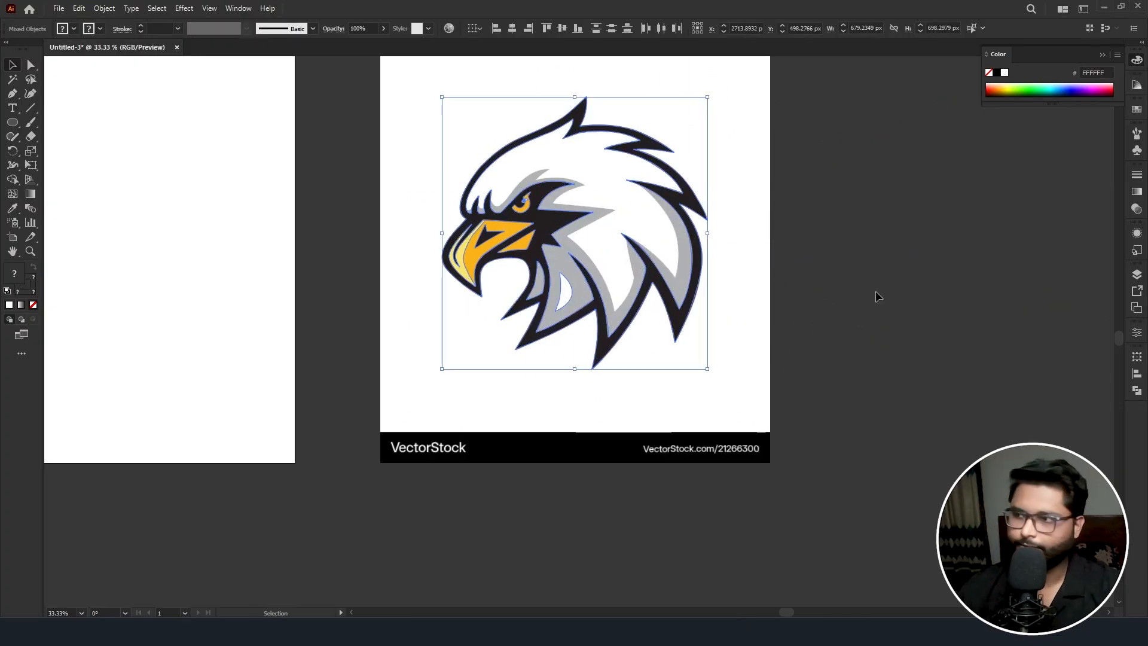
- Select the eagle's outer outline path and swap its fill and stroke to give it a solid dark fill
click(712, 324)
click(691, 313)
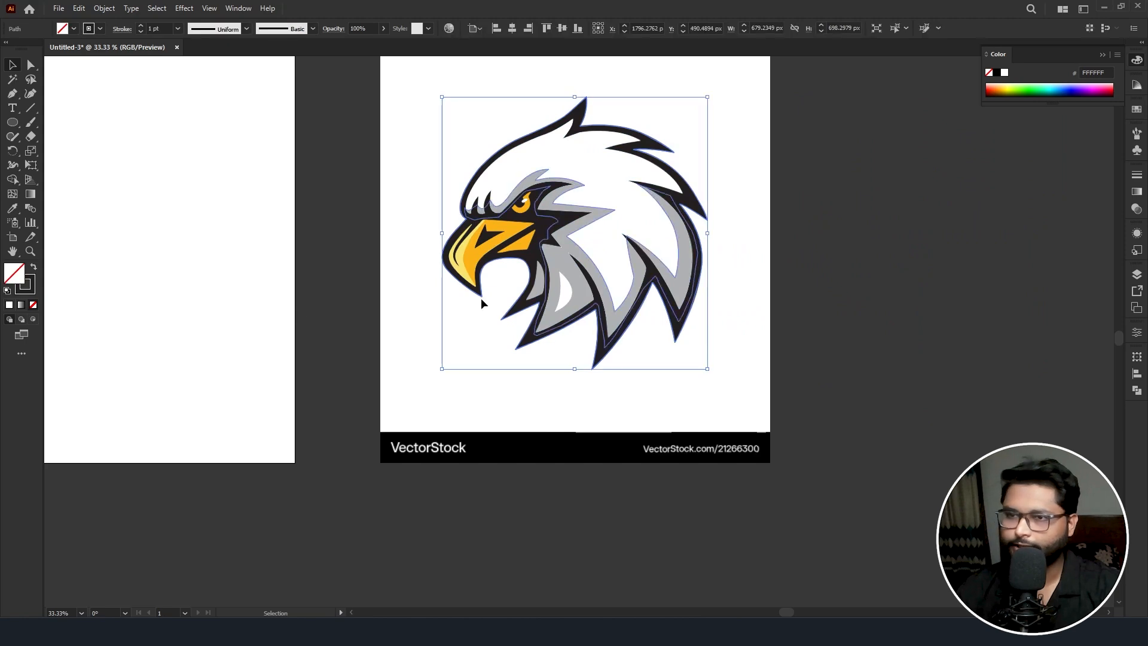
click(34, 269)
- Select the whole traced eagle and place it beside the reference image, outside the artboard
drag(414, 79, 759, 390)
drag(646, 275, 1021, 249)
scroll(642, 245, right, 4)
key(v)
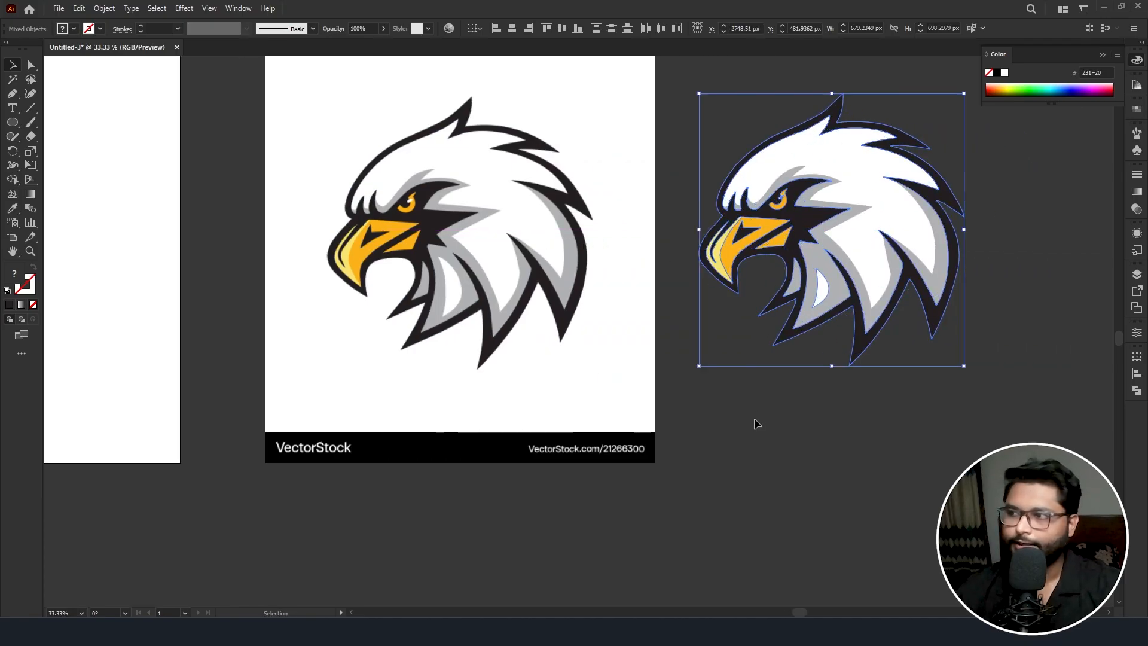
- Enlarge the white neck feather highlight on the traced eagle to about 61 by 143 px and deselect it
click(721, 400)
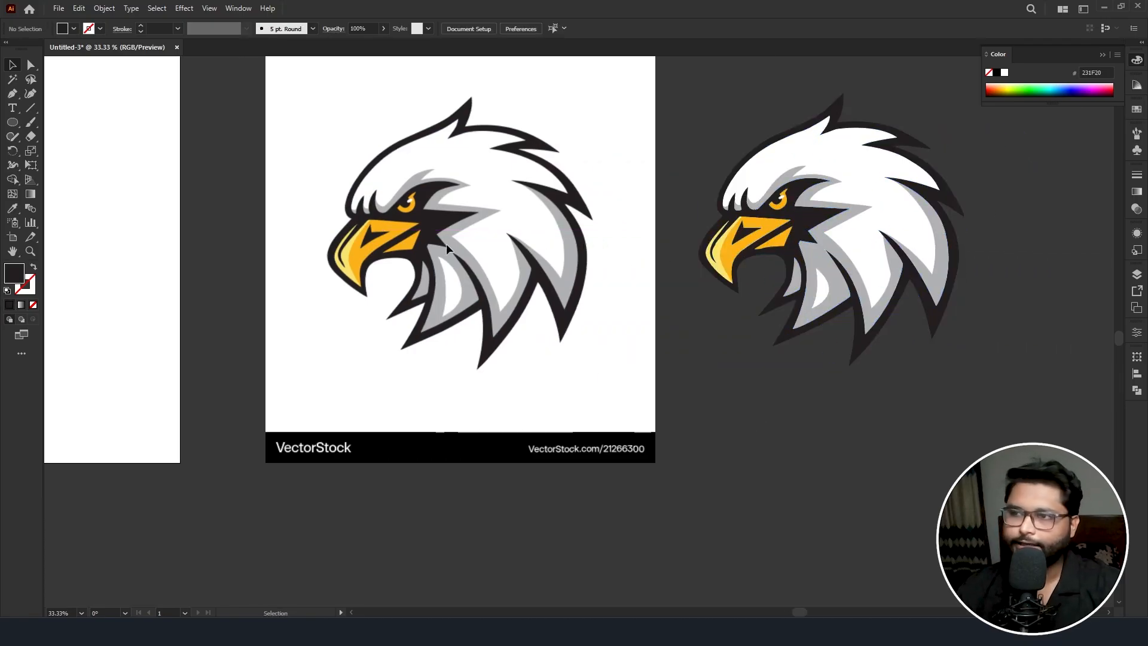
click(822, 286)
drag(826, 271, 830, 252)
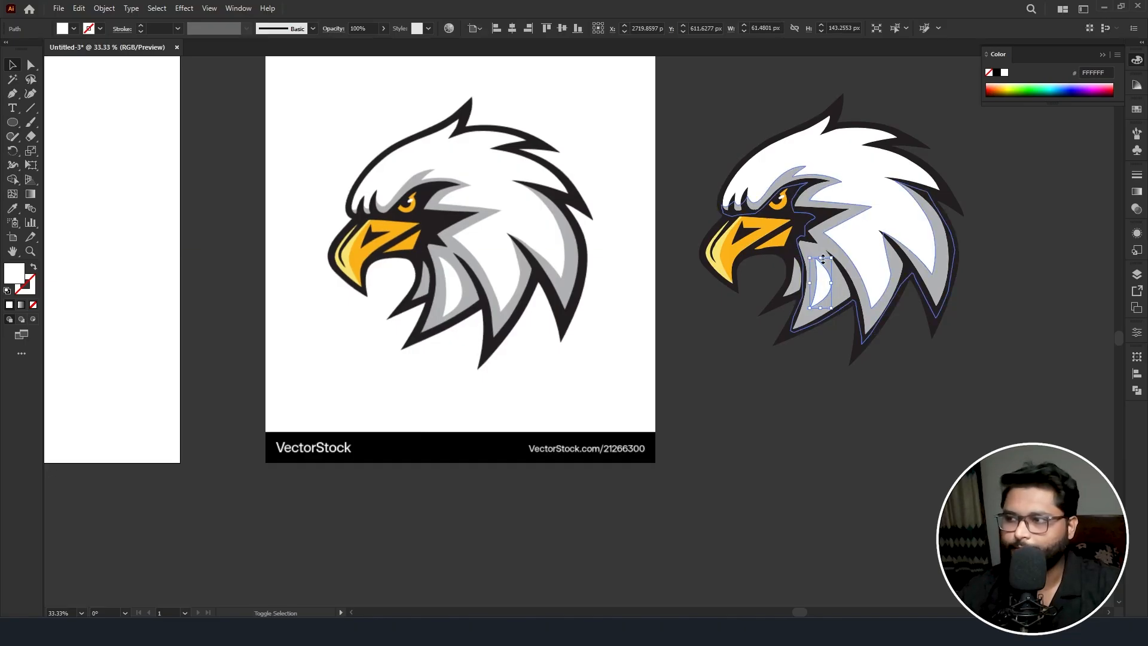
click(820, 357)
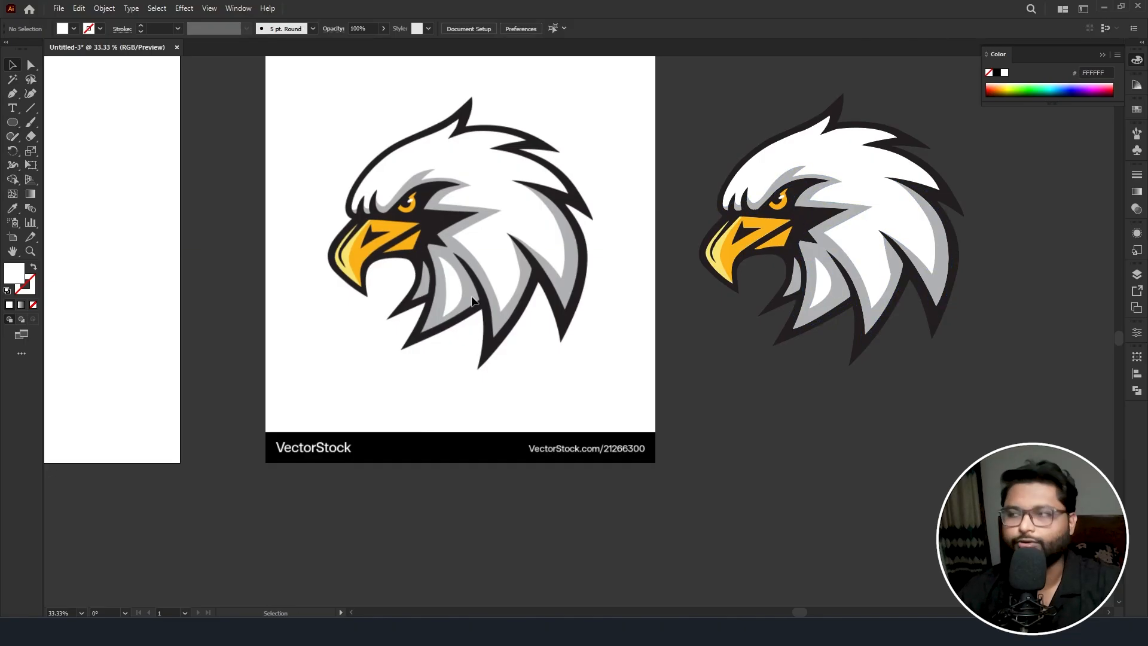